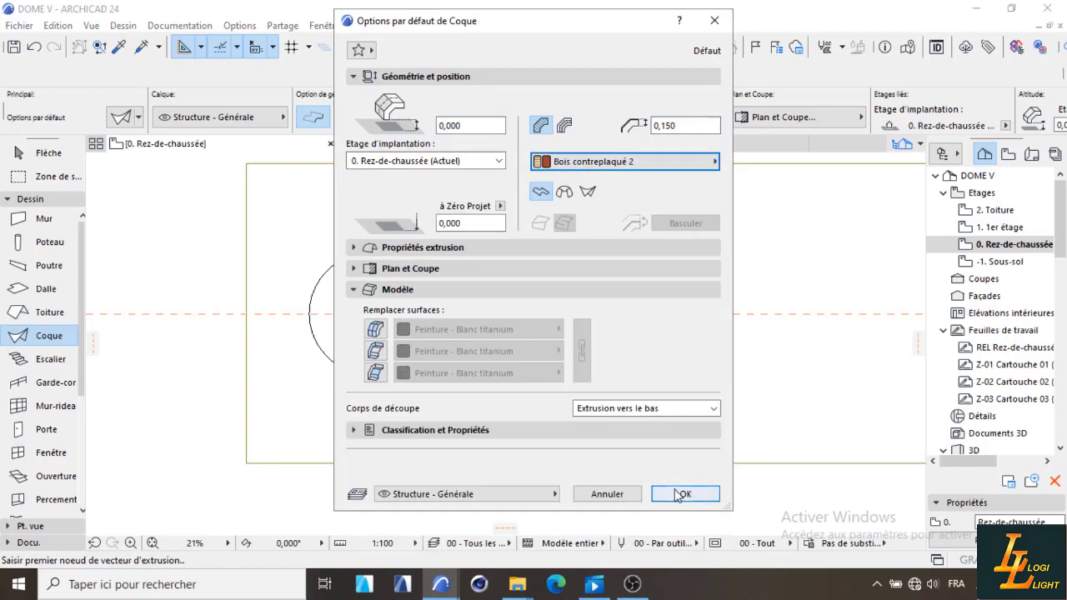
Confirm the shell default settings with 0,150 thickness and Bois contreplaqué 2 as the building material.
{"action": "left_click", "coordinate": [684, 494]}
{"action": "scroll", "coordinate": [303, 323], "scroll_direction": "up", "scroll_amount": 3}
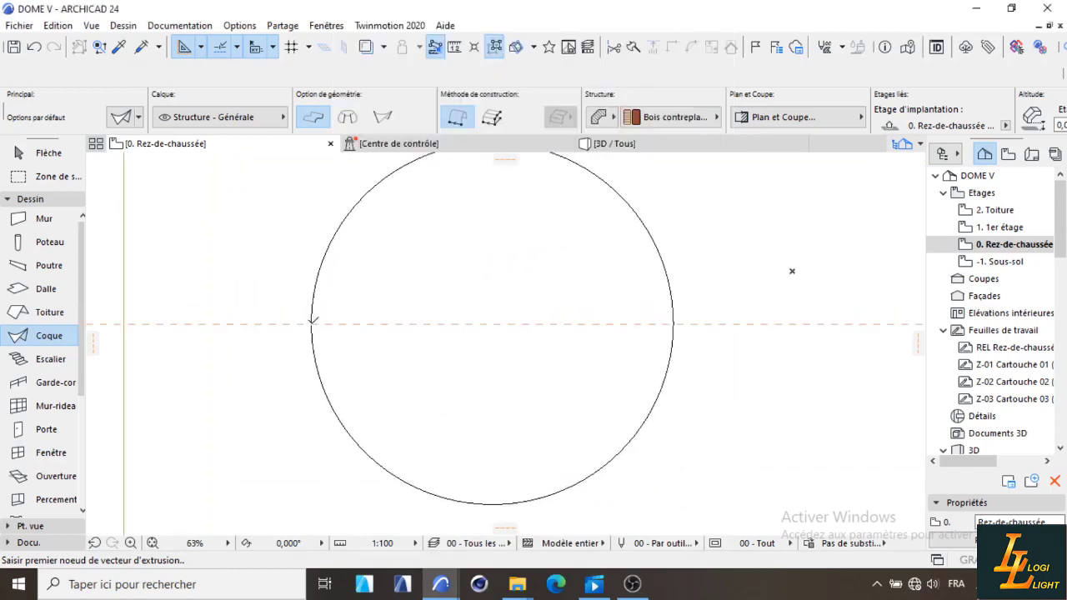
{"action": "scroll", "coordinate": [310, 325], "scroll_direction": "up", "scroll_amount": 2}
{"action": "scroll", "coordinate": [307, 326], "scroll_direction": "down", "scroll_amount": 3}
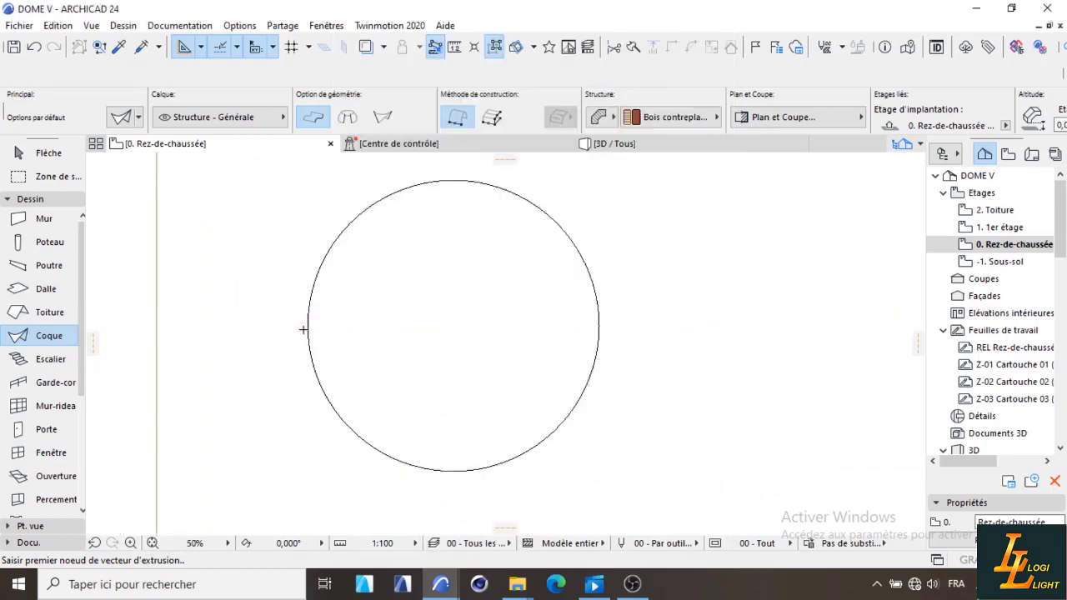
{"action": "scroll", "coordinate": [308, 326], "scroll_direction": "up", "scroll_amount": 3}
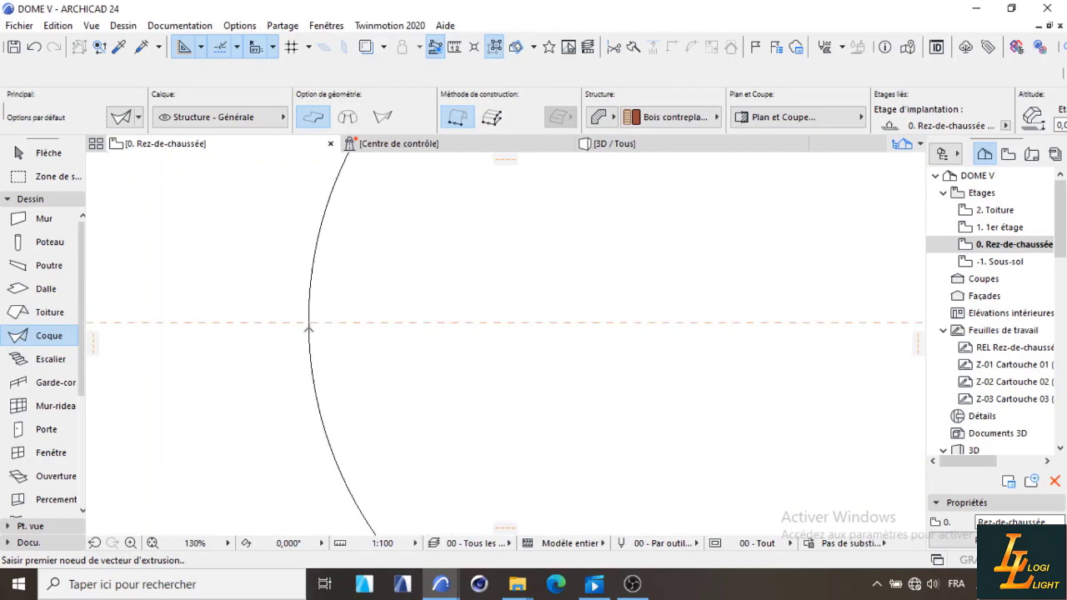
{"action": "scroll", "coordinate": [311, 333], "scroll_direction": "down", "scroll_amount": 3}
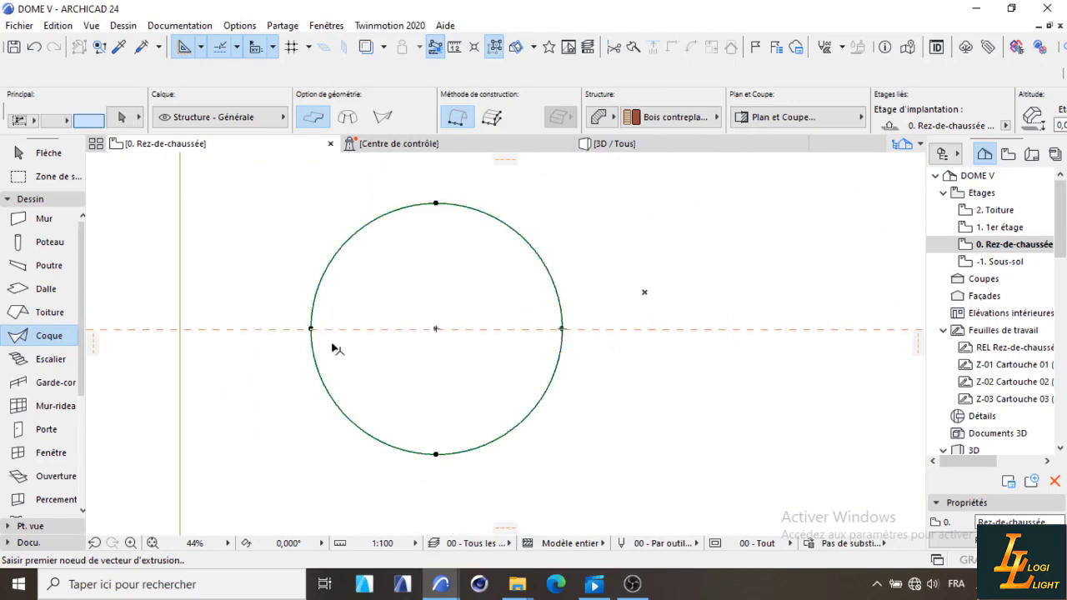
{"action": "scroll", "coordinate": [311, 328], "scroll_direction": "up", "scroll_amount": 3}
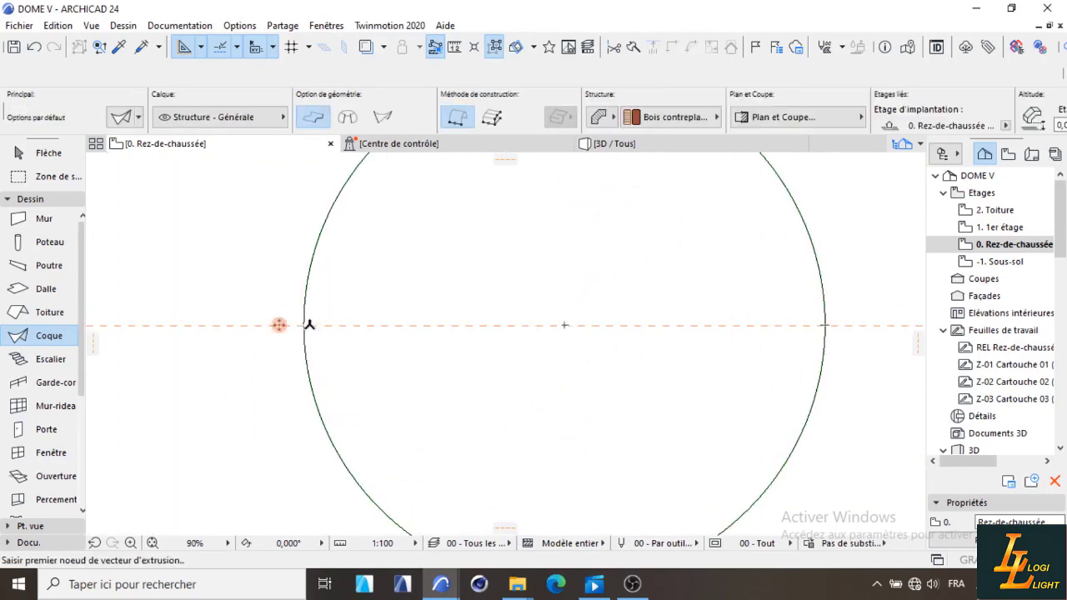
{"action": "left_click", "coordinate": [304, 327]}
{"action": "scroll", "coordinate": [302, 321], "scroll_direction": "up", "scroll_amount": 2}
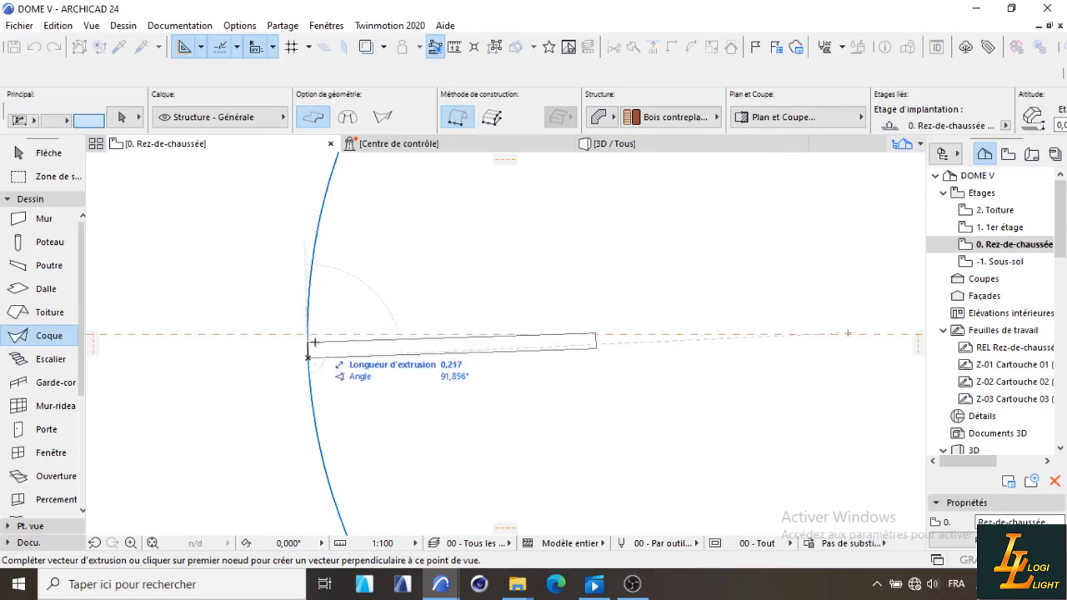
{"action": "key", "text": "Escape"}
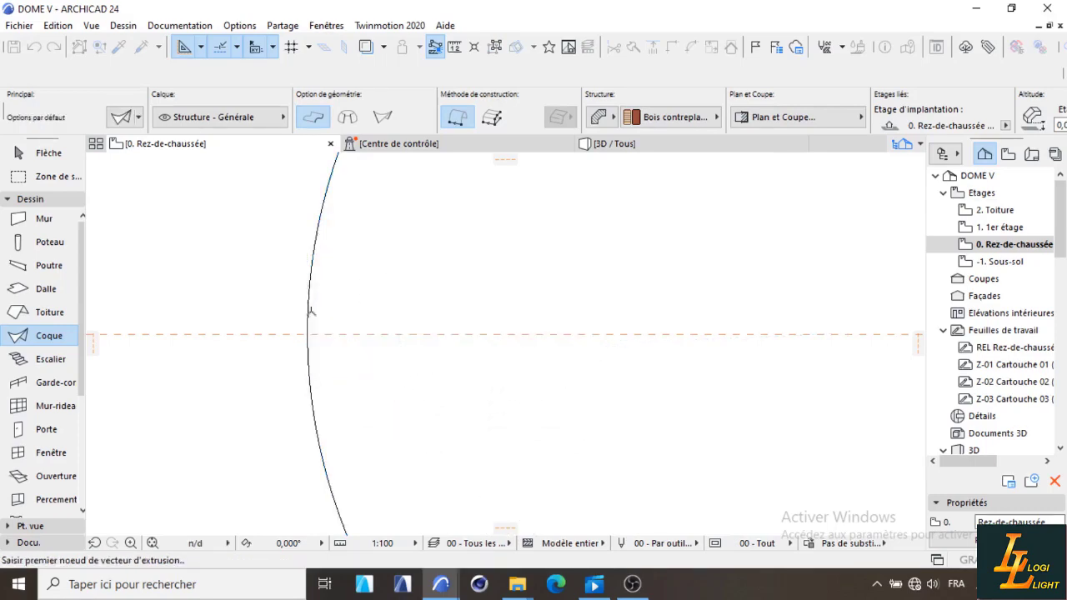
Draw an extruded arch shell across the circle's full diameter, with an extrusion length of about 0,250 at 90°.
{"action": "left_click", "coordinate": [307, 337]}
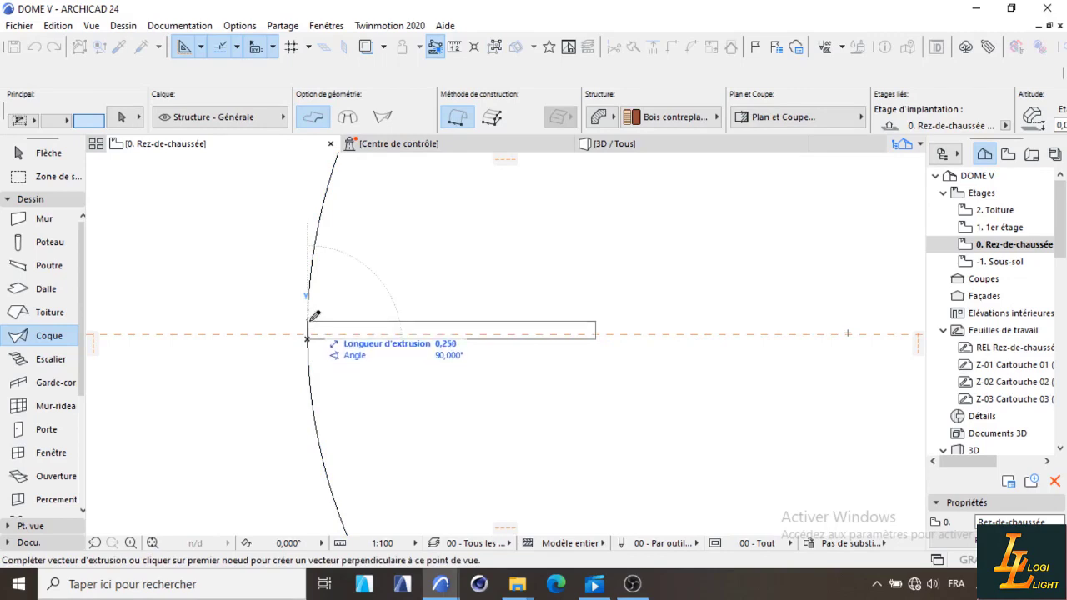
{"action": "left_click", "coordinate": [314, 317]}
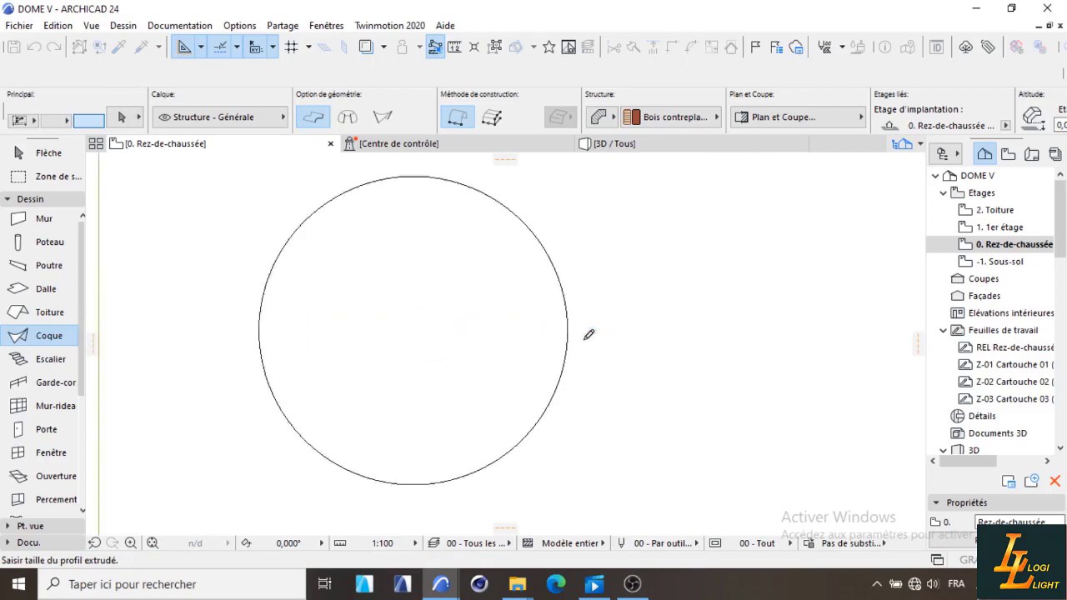
{"action": "scroll", "coordinate": [589, 334], "scroll_direction": "up", "scroll_amount": 5}
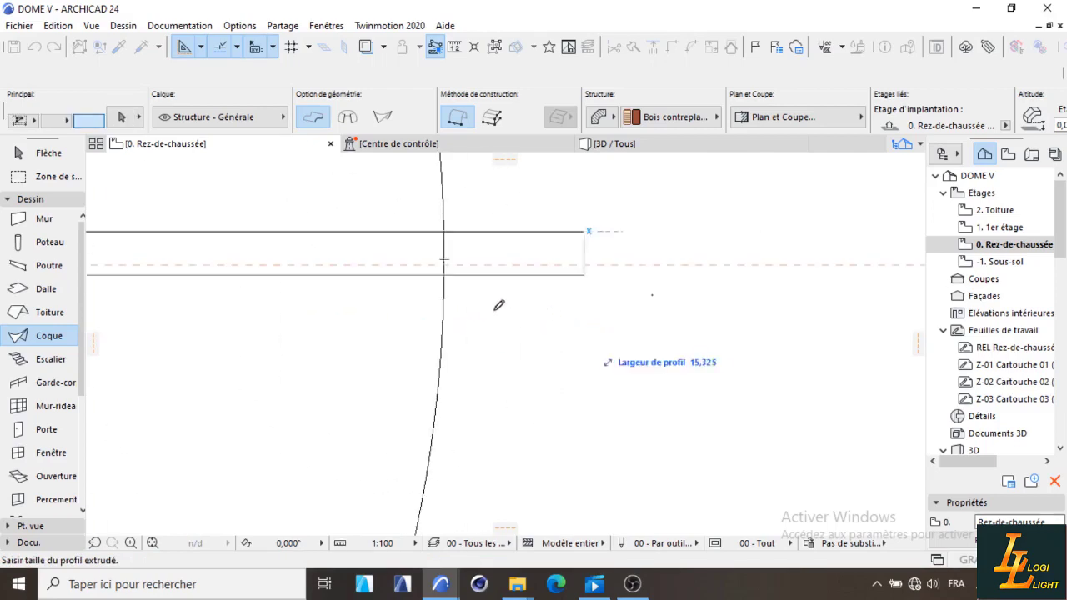
{"action": "left_click", "coordinate": [448, 274]}
{"action": "scroll", "coordinate": [445, 280], "scroll_direction": "down", "scroll_amount": 5}
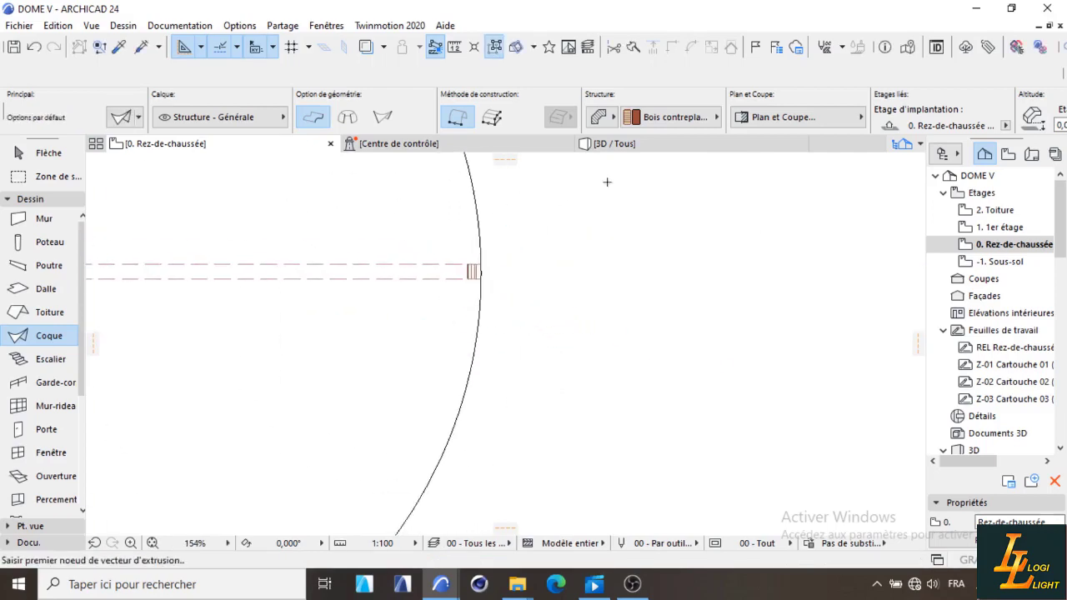
Examine the arch shell in the 3D view, and return to the Rez-de-chaussée plan.
{"action": "left_click", "coordinate": [640, 148]}
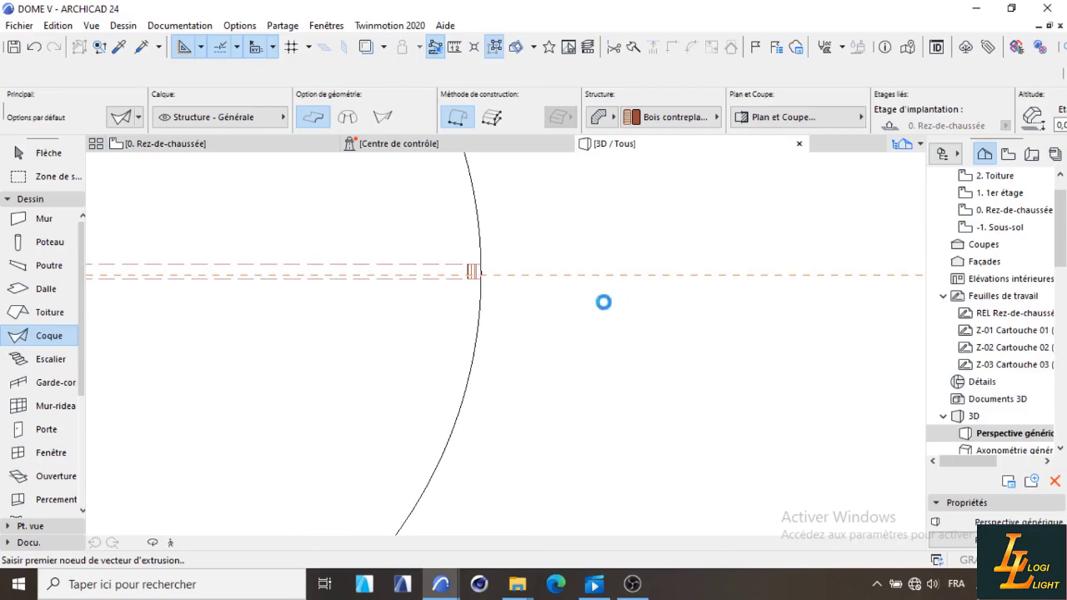
{"action": "scroll", "coordinate": [560, 335], "scroll_direction": "down", "scroll_amount": 8}
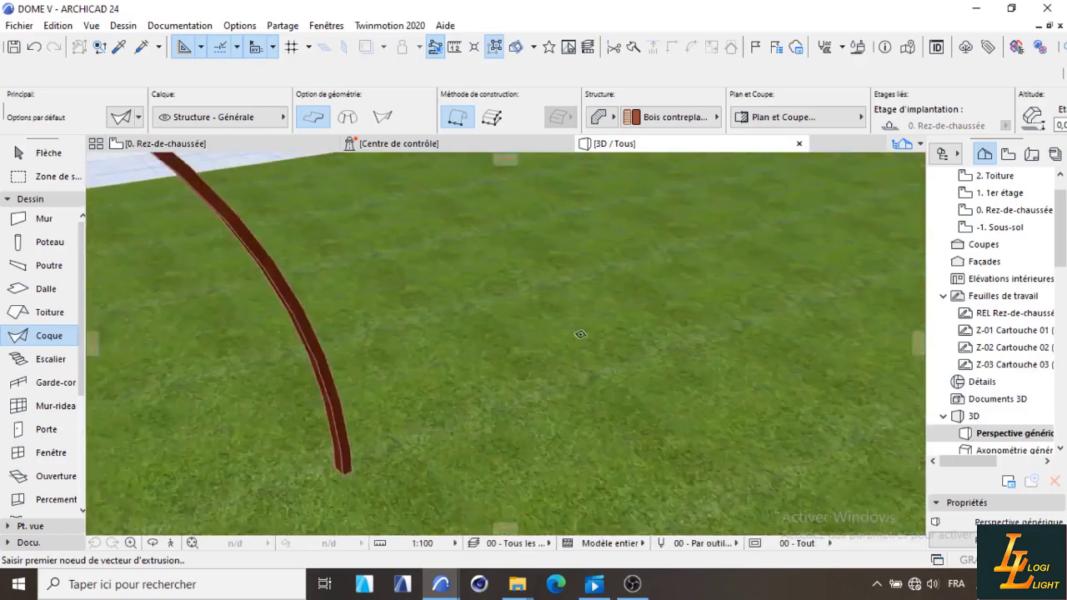
{"action": "scroll", "coordinate": [343, 391], "scroll_direction": "up", "scroll_amount": 1}
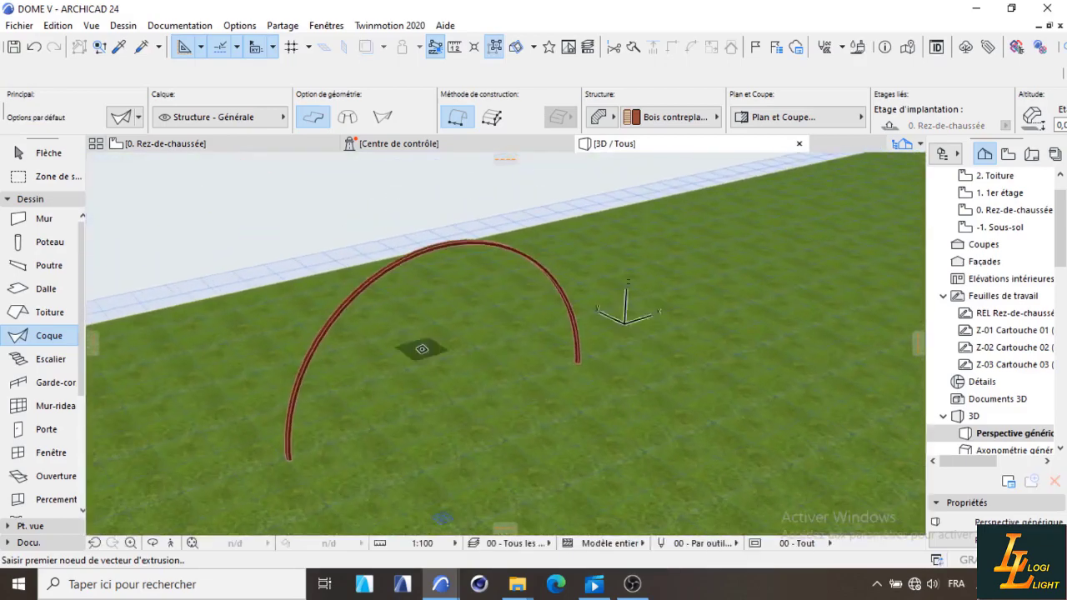
{"action": "left_click", "coordinate": [248, 147]}
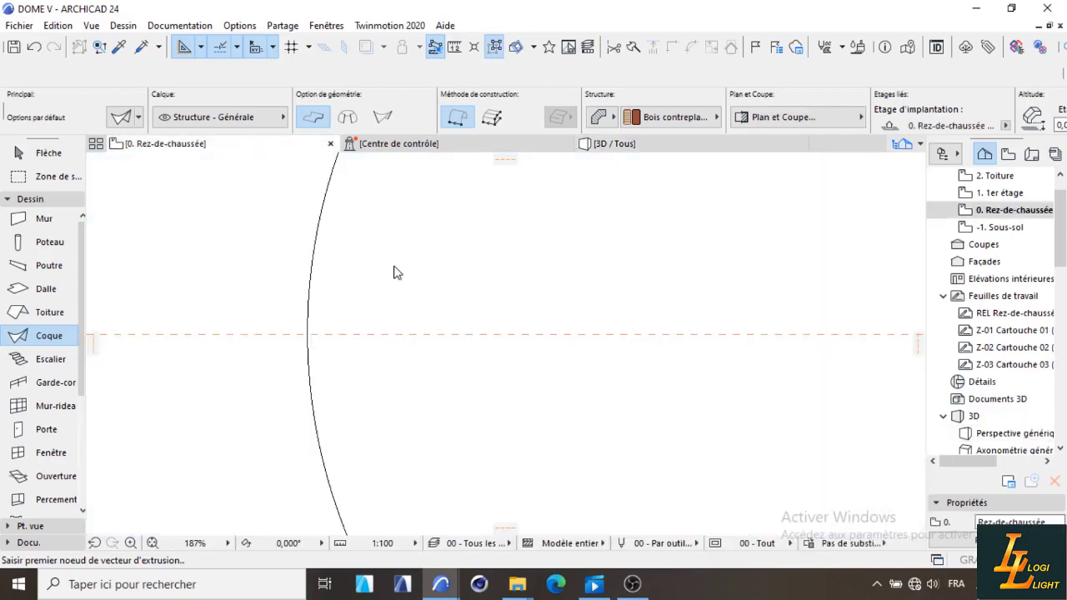
Select the arch shell and set its duplication to Rotation with the Incrément method and 3 copies.
{"action": "scroll", "coordinate": [385, 282], "scroll_direction": "down", "scroll_amount": 6}
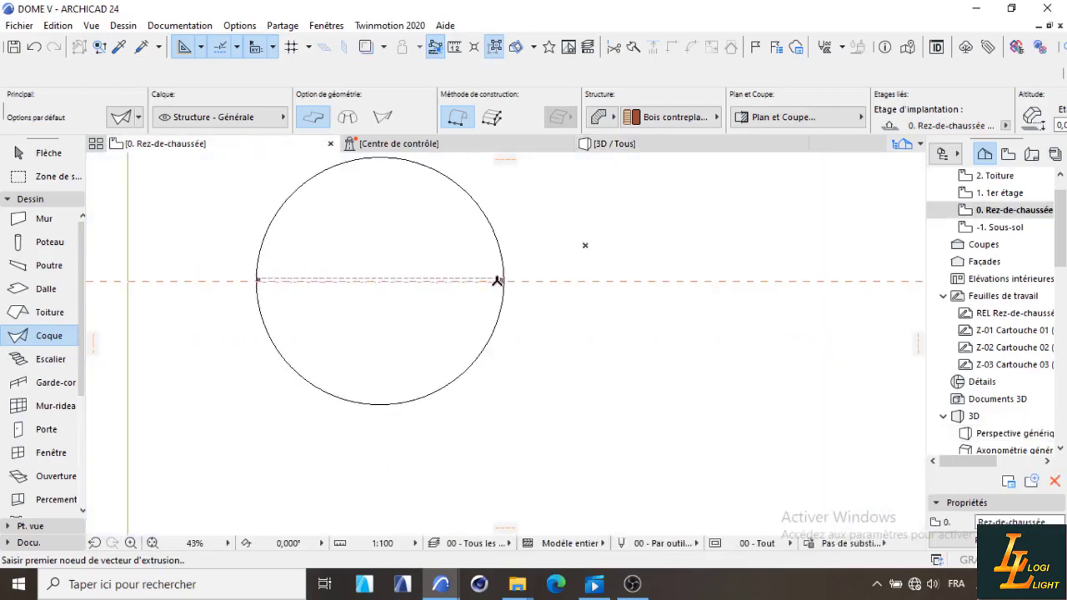
{"action": "left_click", "coordinate": [496, 282], "text": "shift"}
{"action": "scroll", "coordinate": [514, 280], "scroll_direction": "up", "scroll_amount": 10}
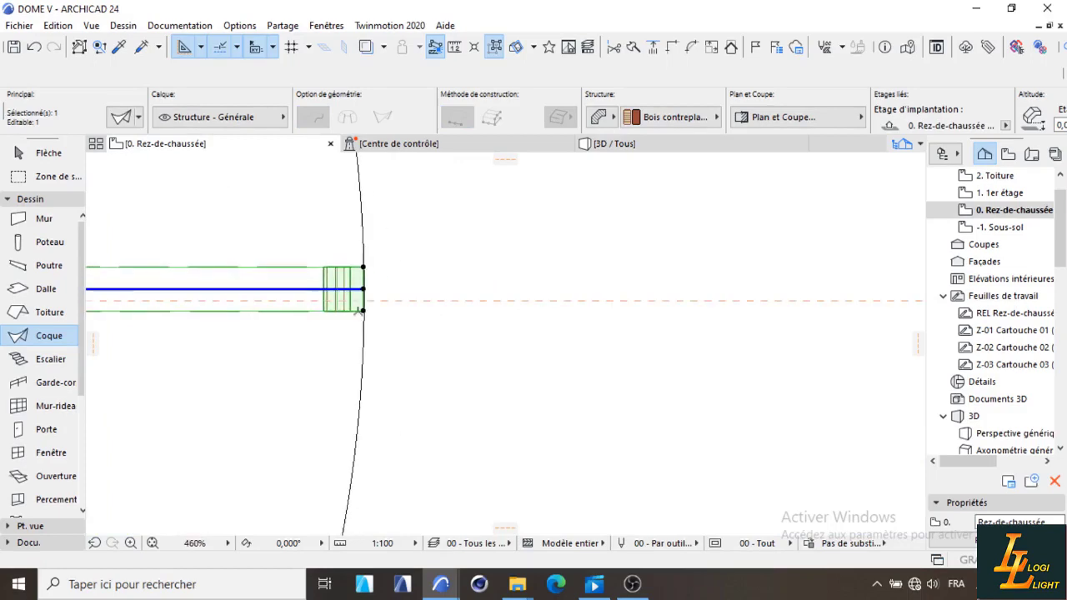
{"action": "left_click", "coordinate": [363, 289]}
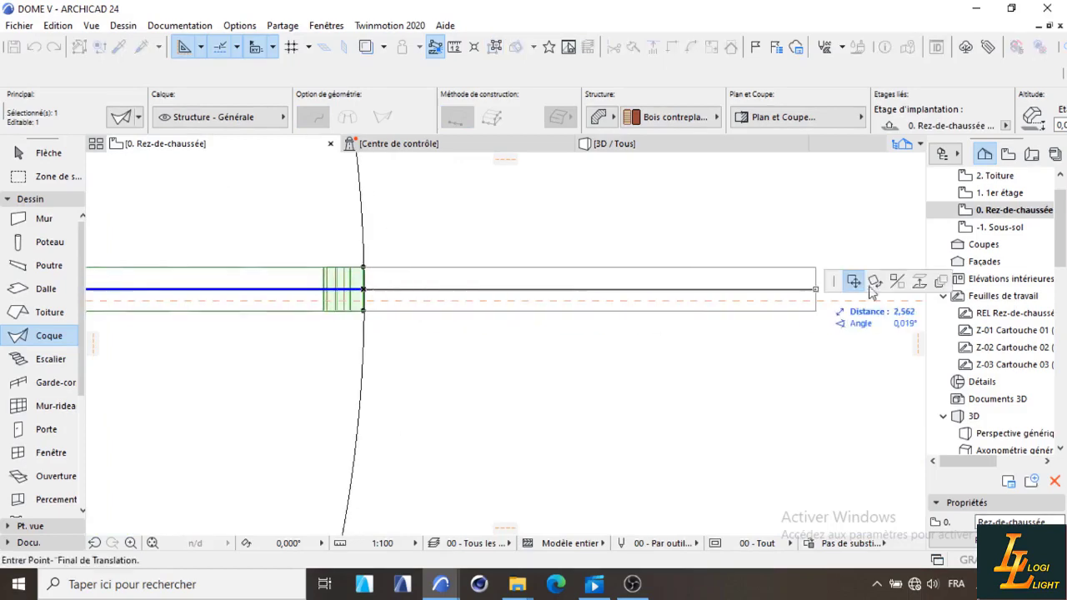
{"action": "left_click", "coordinate": [940, 284]}
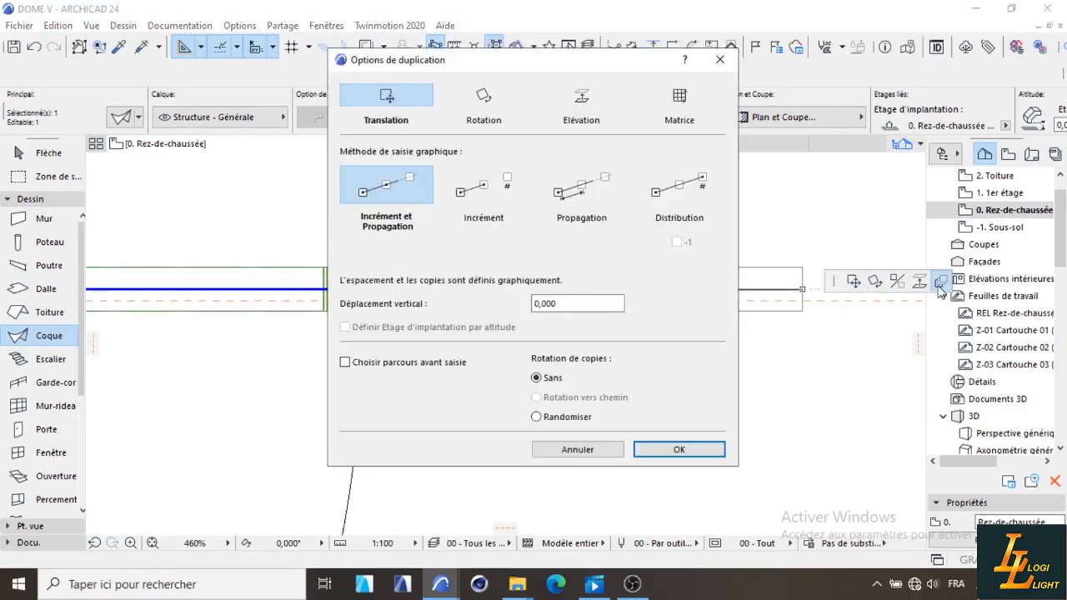
{"action": "left_click", "coordinate": [488, 102]}
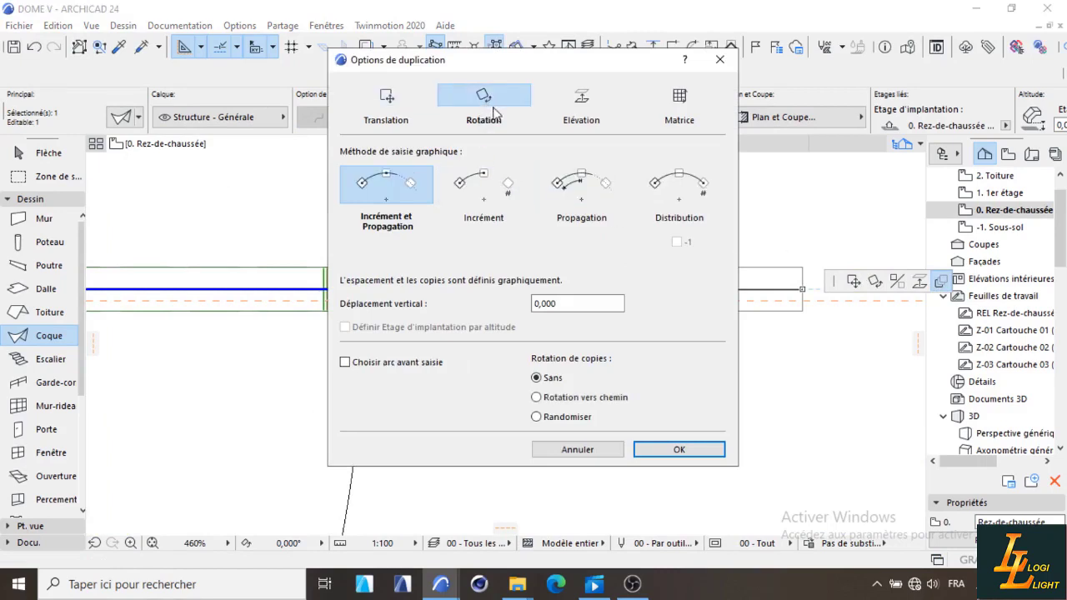
{"action": "left_click", "coordinate": [494, 190]}
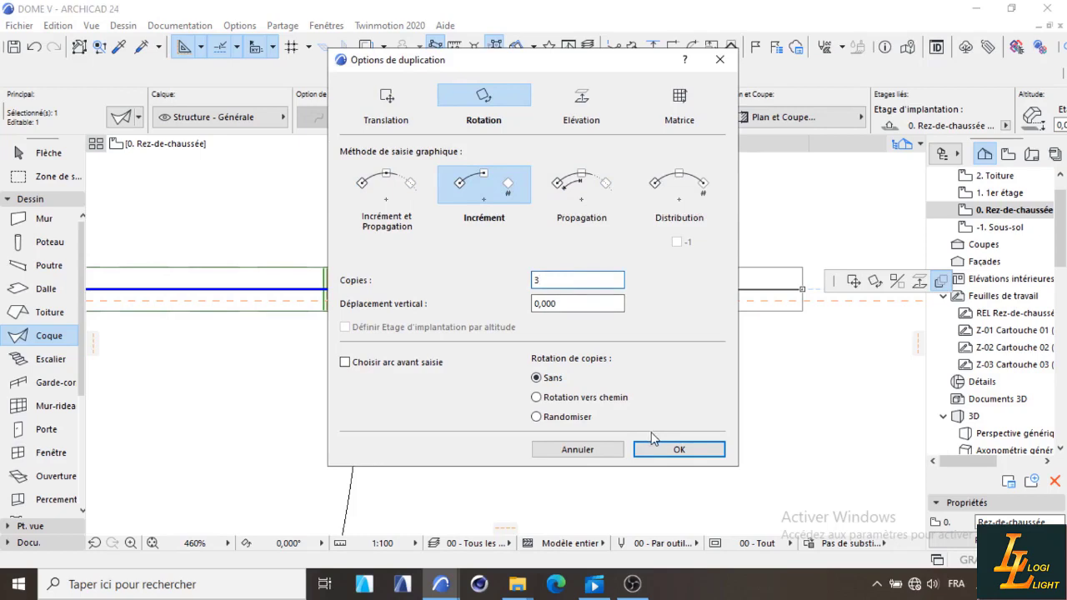
{"action": "left_click", "coordinate": [665, 451]}
Try to place the rotated shell copies around the circle's centre, starting from the horizontal axis.
{"action": "scroll", "coordinate": [691, 286], "scroll_direction": "down", "scroll_amount": 5}
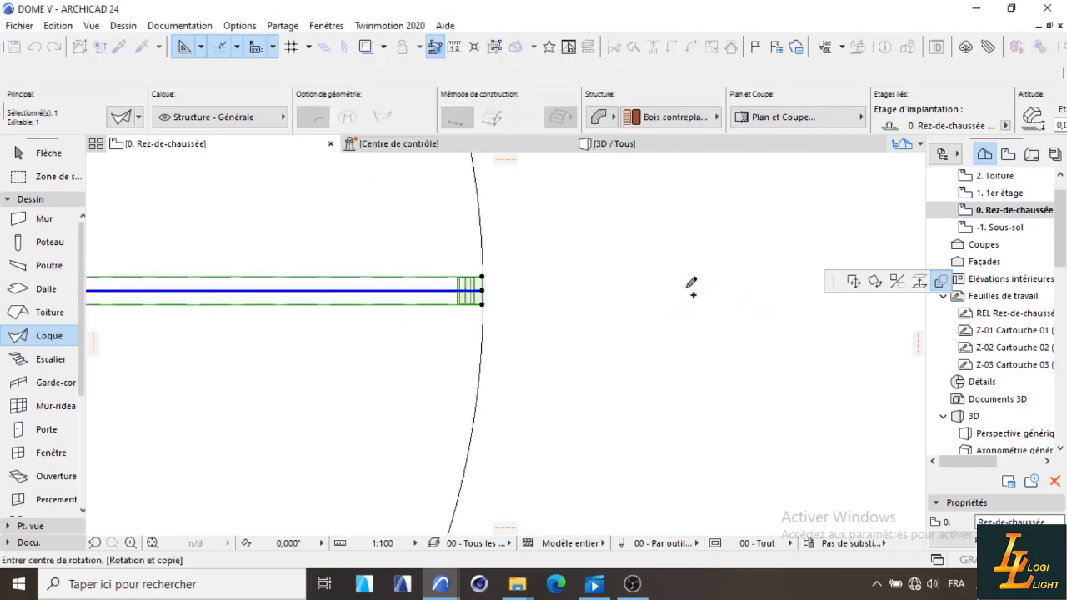
{"action": "scroll", "coordinate": [504, 288], "scroll_direction": "up", "scroll_amount": 5}
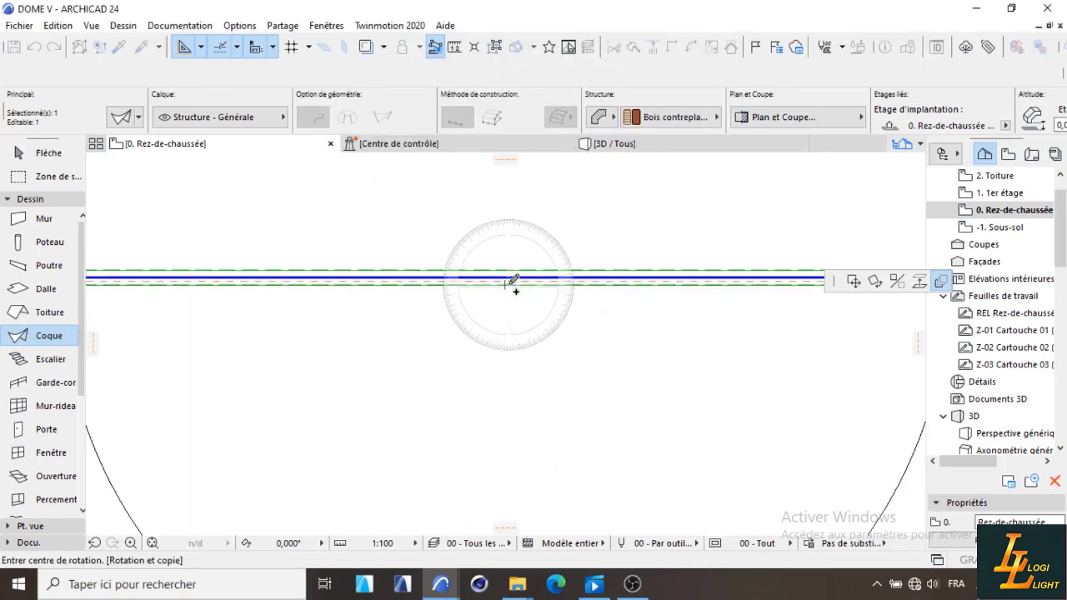
{"action": "left_click", "coordinate": [510, 283]}
{"action": "scroll", "coordinate": [405, 288], "scroll_direction": "down", "scroll_amount": 5}
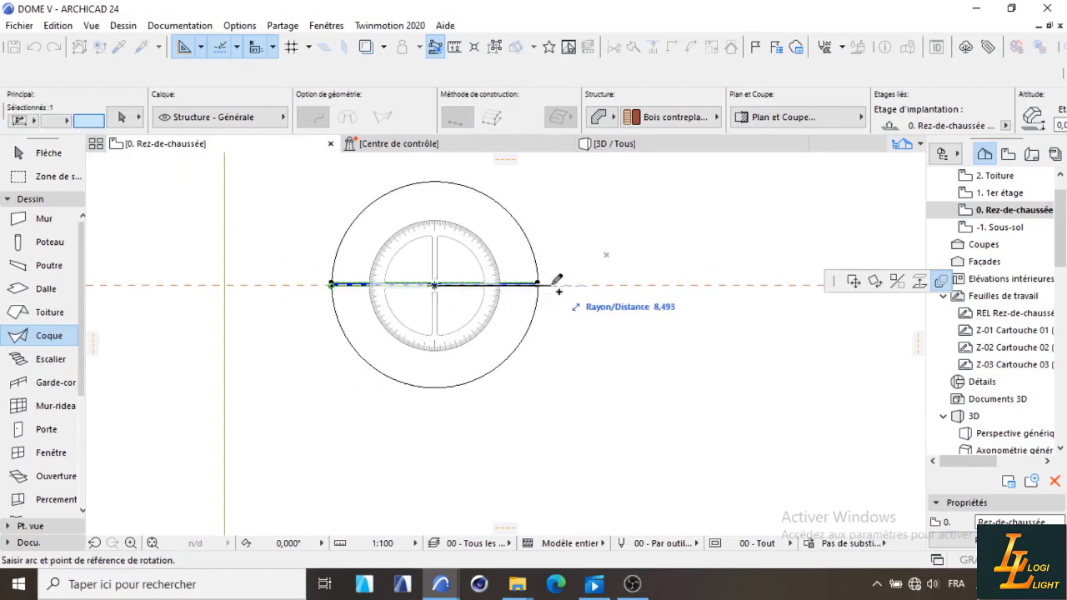
{"action": "left_click", "coordinate": [550, 283]}
{"action": "left_click", "coordinate": [487, 215]}
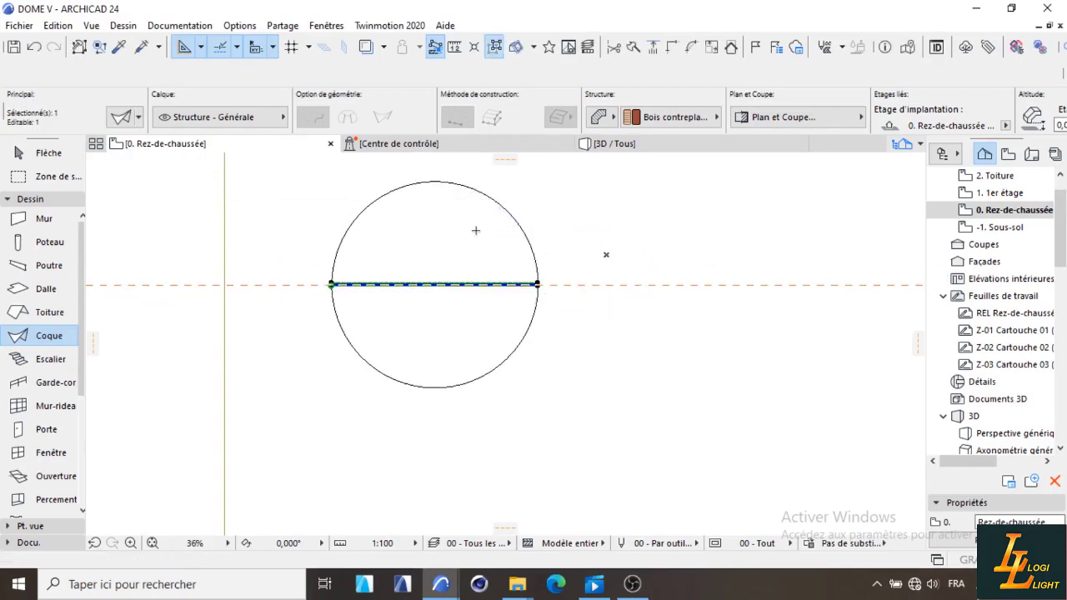
Set up the arch shell's duplication again by rotation with 3 copies, using Rotation vers chemin for the copies.
{"action": "scroll", "coordinate": [537, 284], "scroll_direction": "up", "scroll_amount": 8}
{"action": "left_click", "coordinate": [533, 282]}
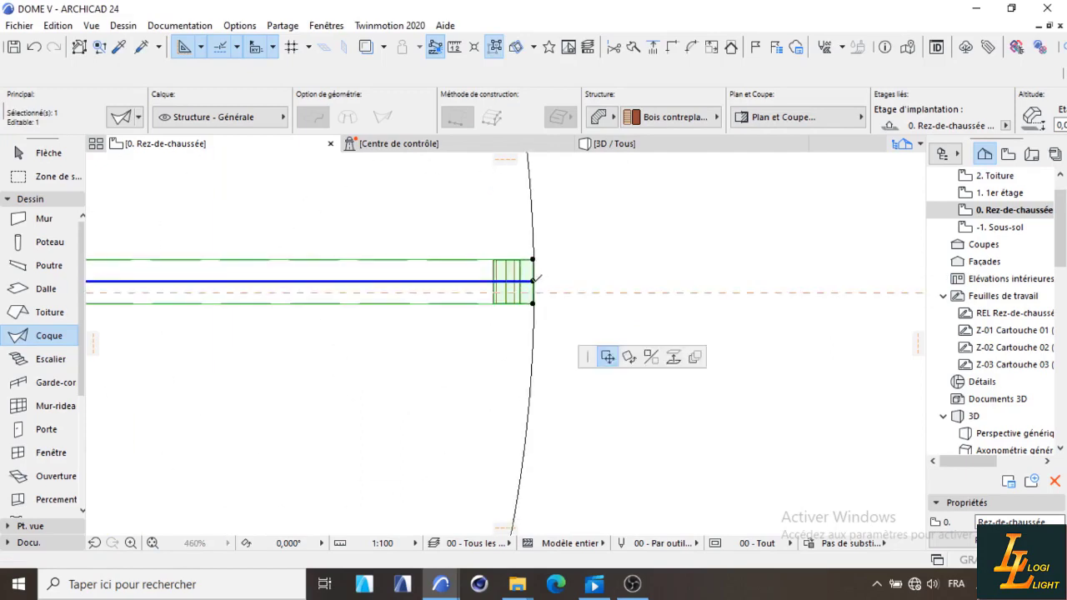
{"action": "left_click", "coordinate": [940, 283]}
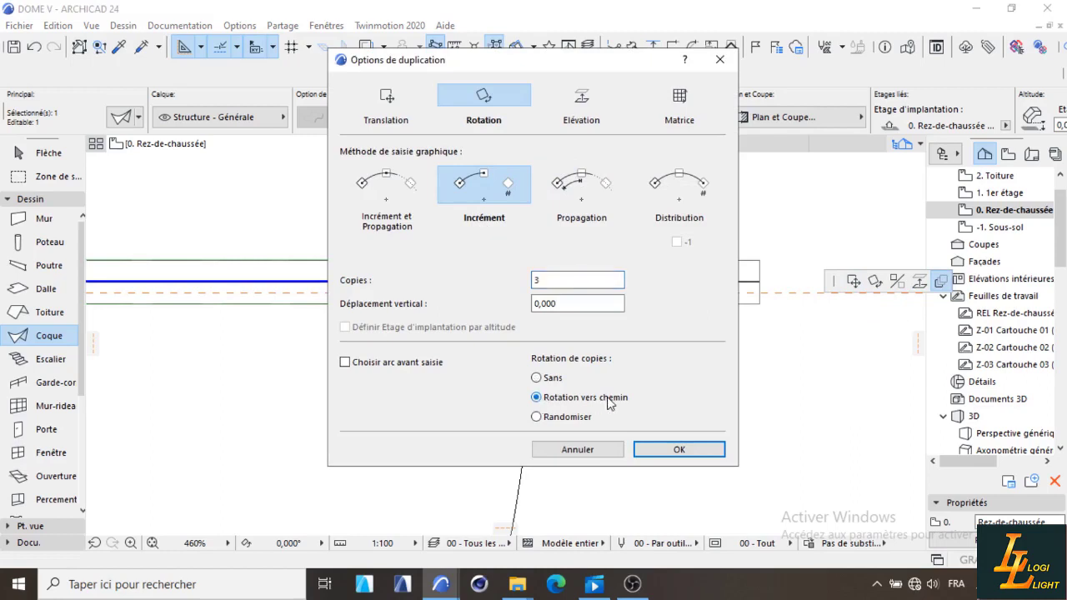
{"action": "left_click", "coordinate": [679, 449]}
Place the three rotated shell copies around the circle's centre at 45° increments, starting from the horizontal axis.
{"action": "scroll", "coordinate": [603, 333], "scroll_direction": "down", "scroll_amount": 8}
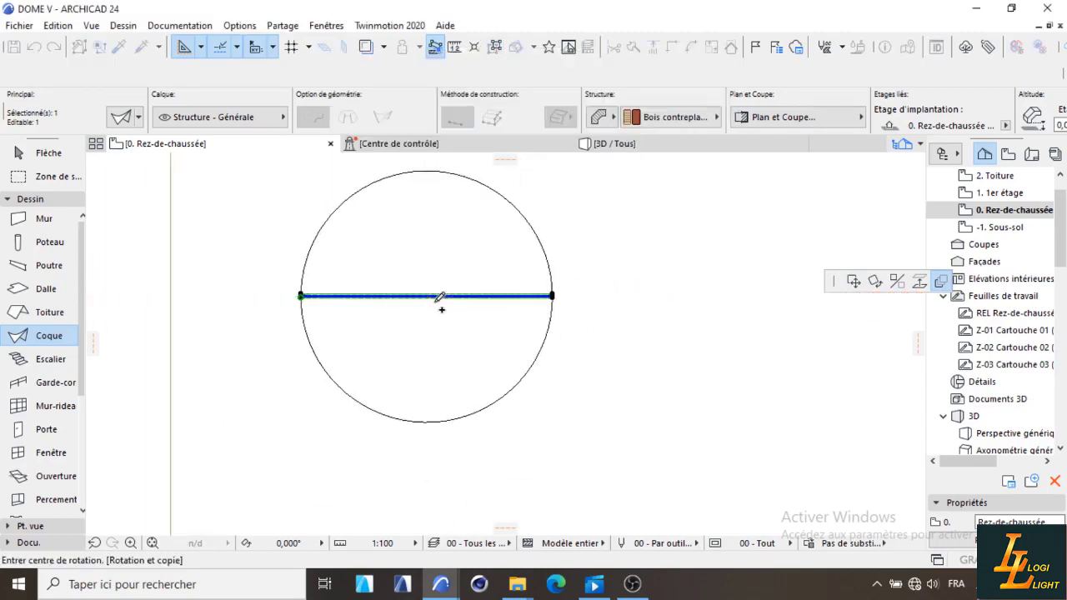
{"action": "scroll", "coordinate": [441, 298], "scroll_direction": "up", "scroll_amount": 10}
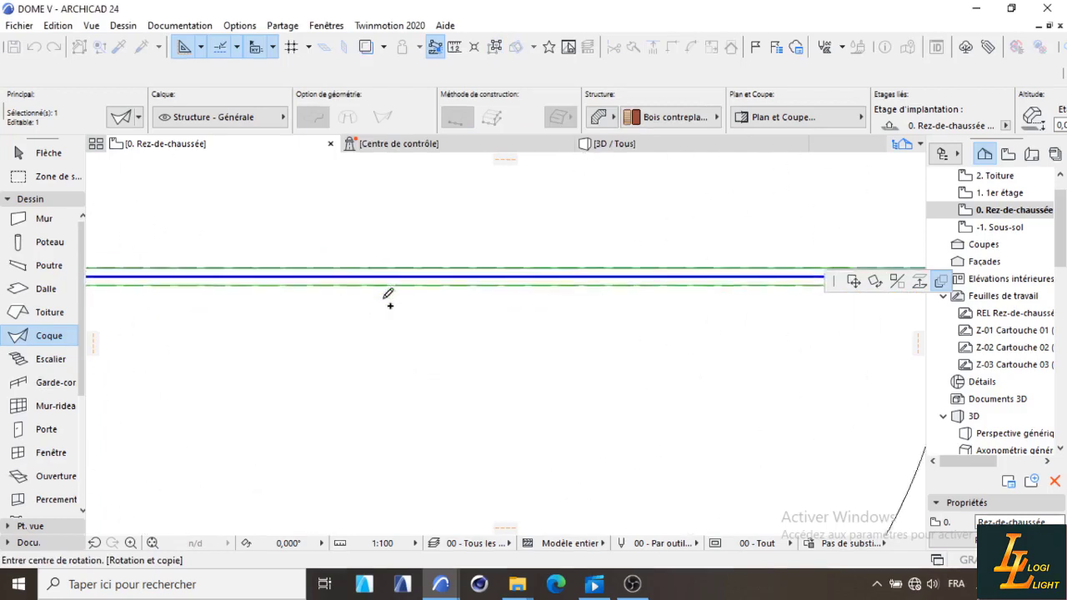
{"action": "scroll", "coordinate": [422, 257], "scroll_direction": "down", "scroll_amount": 6}
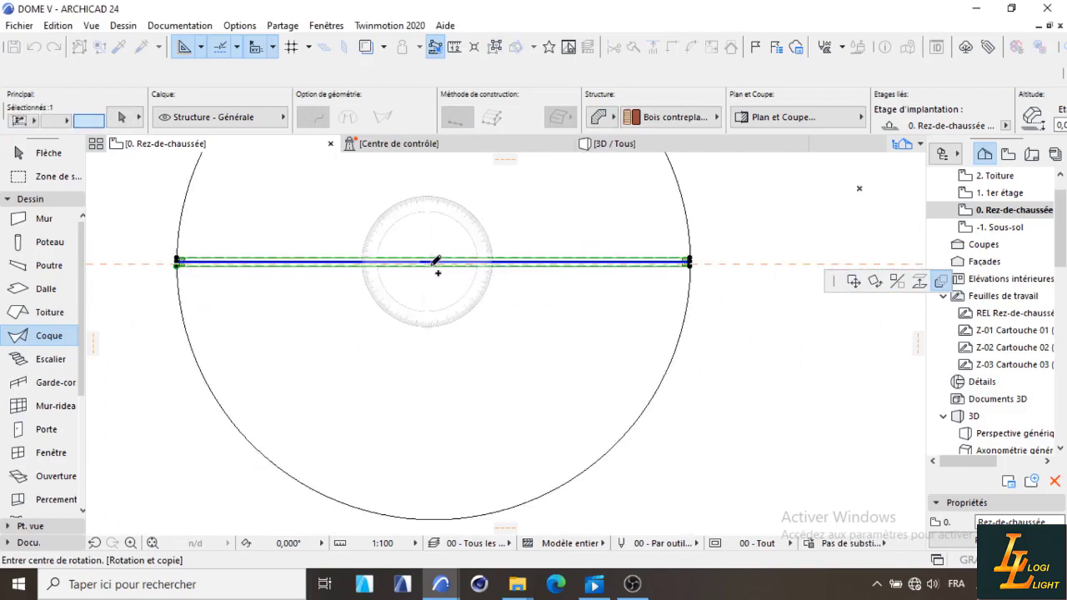
{"action": "scroll", "coordinate": [436, 269], "scroll_direction": "up", "scroll_amount": 10}
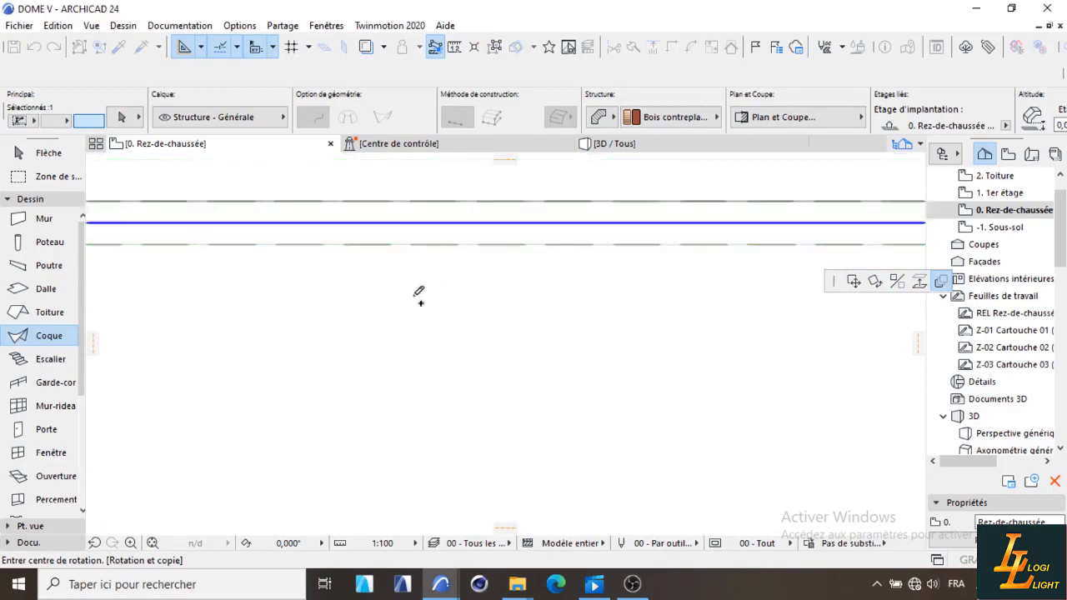
{"action": "scroll", "coordinate": [564, 257], "scroll_direction": "down", "scroll_amount": 10}
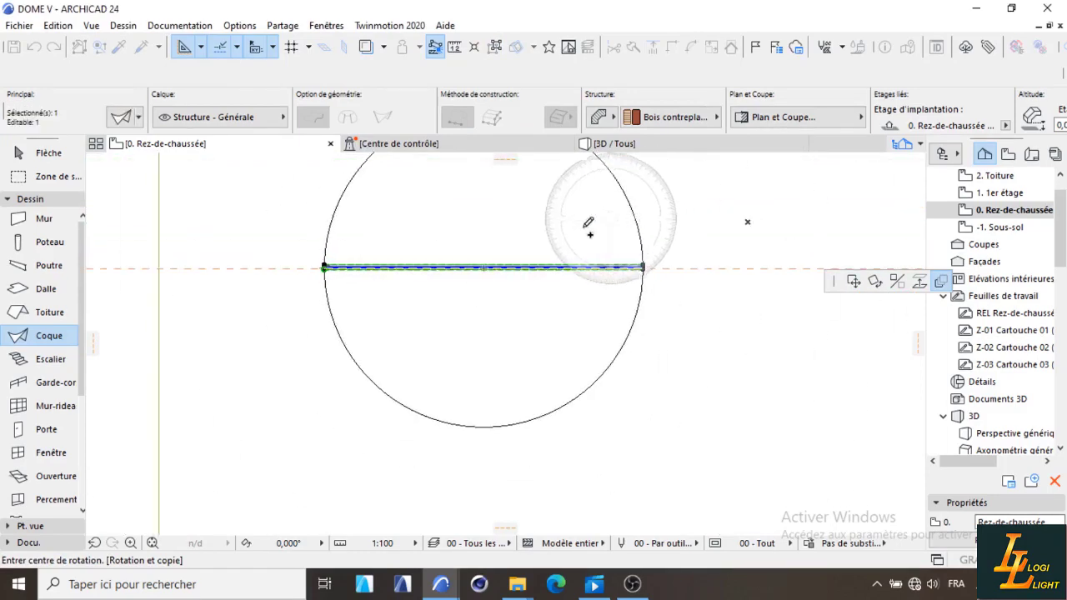
{"action": "left_click", "coordinate": [484, 268]}
{"action": "left_click", "coordinate": [696, 265]}
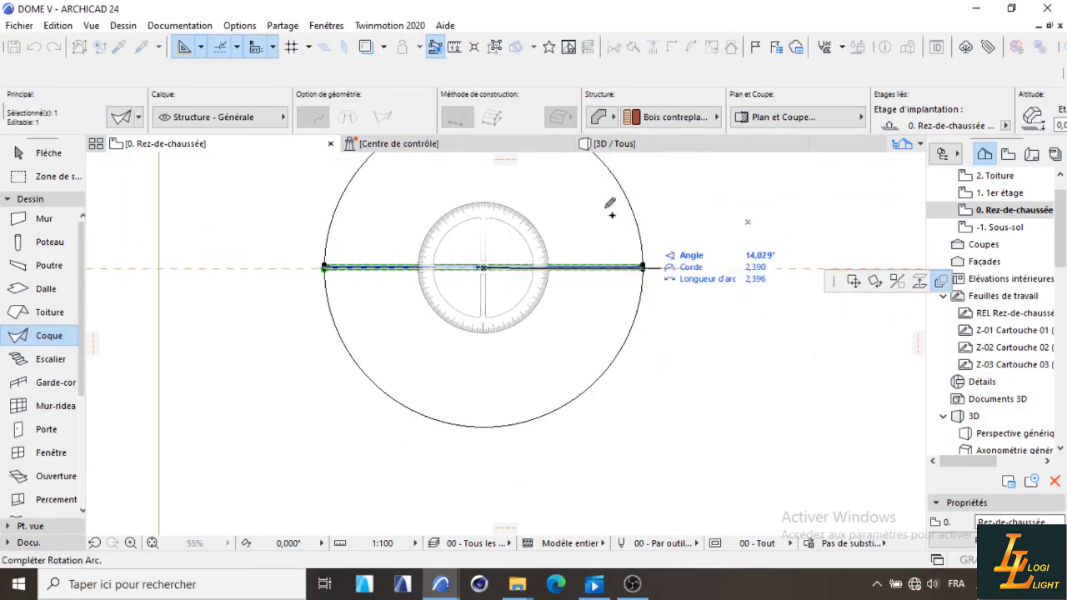
{"action": "scroll", "coordinate": [499, 185], "scroll_direction": "up", "scroll_amount": 3}
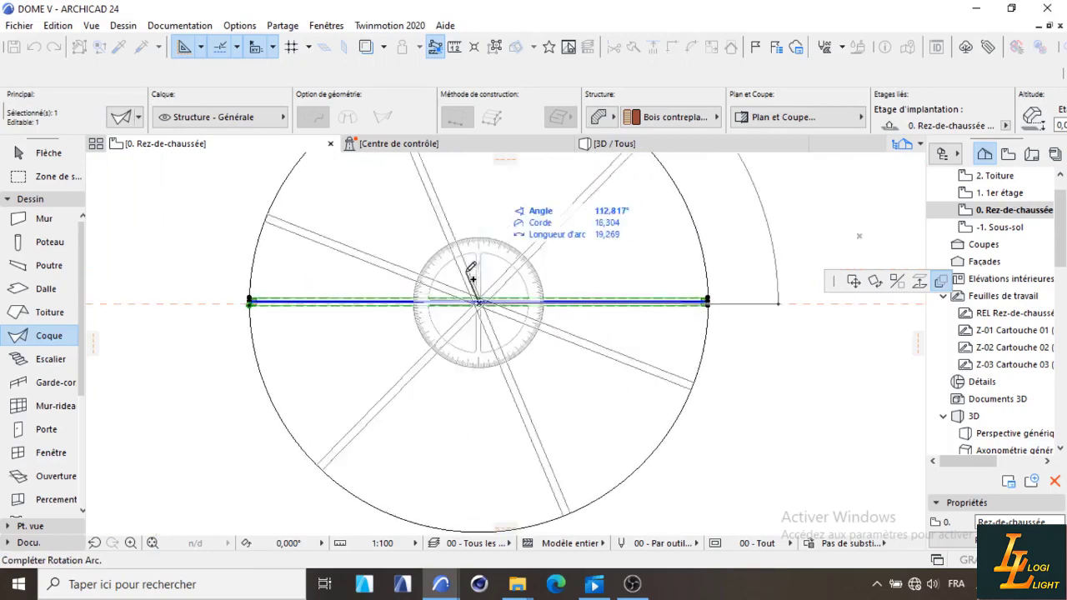
{"action": "scroll", "coordinate": [472, 271], "scroll_direction": "down", "scroll_amount": 5}
{"action": "scroll", "coordinate": [481, 269], "scroll_direction": "up", "scroll_amount": 3}
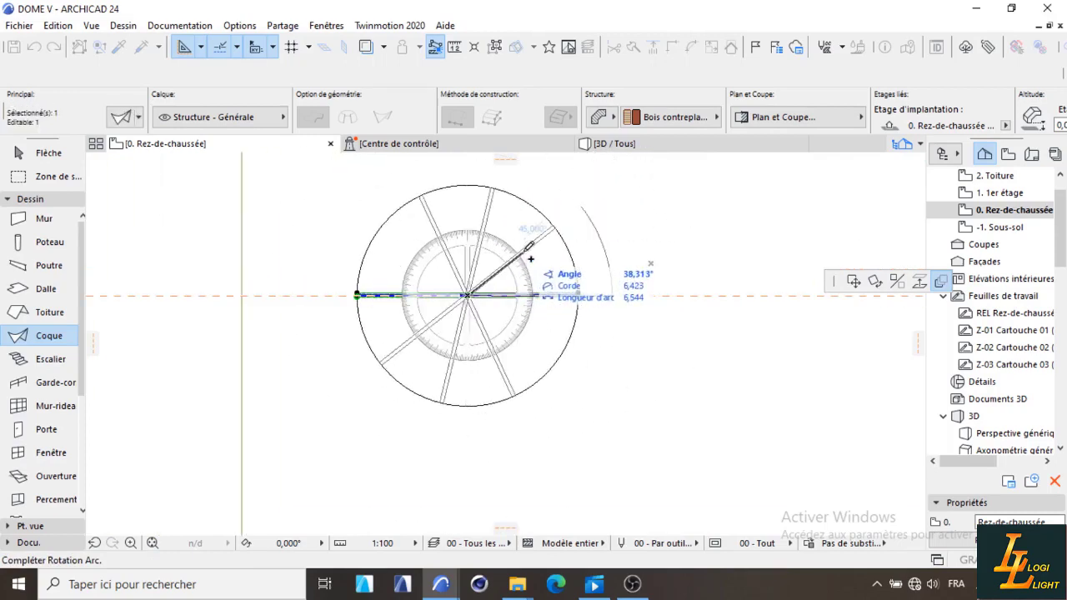
{"action": "left_click", "coordinate": [526, 253]}
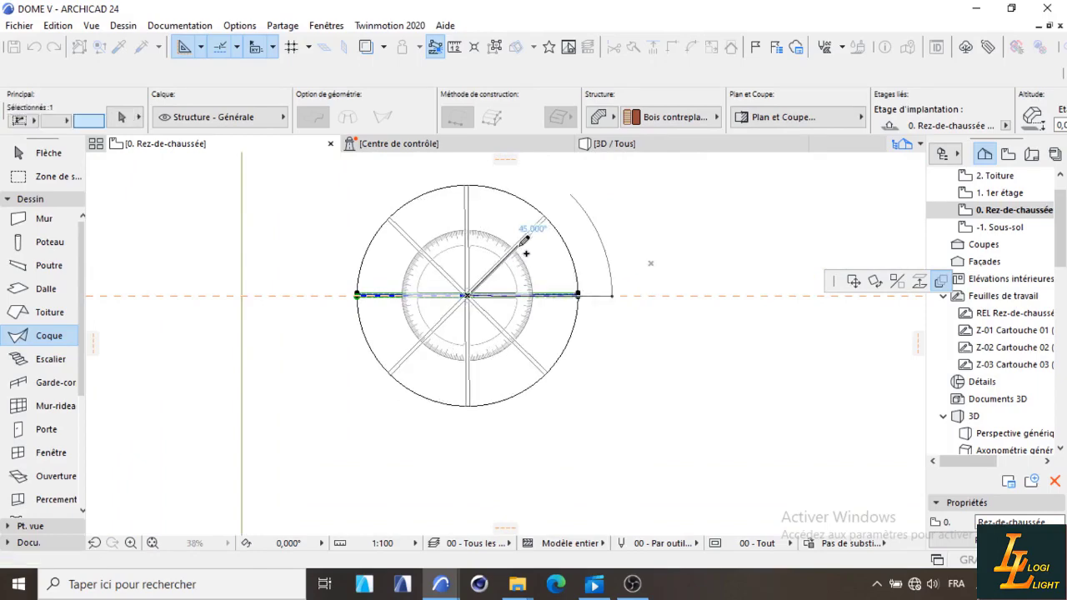
{"action": "scroll", "coordinate": [527, 260], "scroll_direction": "up", "scroll_amount": 4}
{"action": "scroll", "coordinate": [527, 262], "scroll_direction": "down", "scroll_amount": 3}
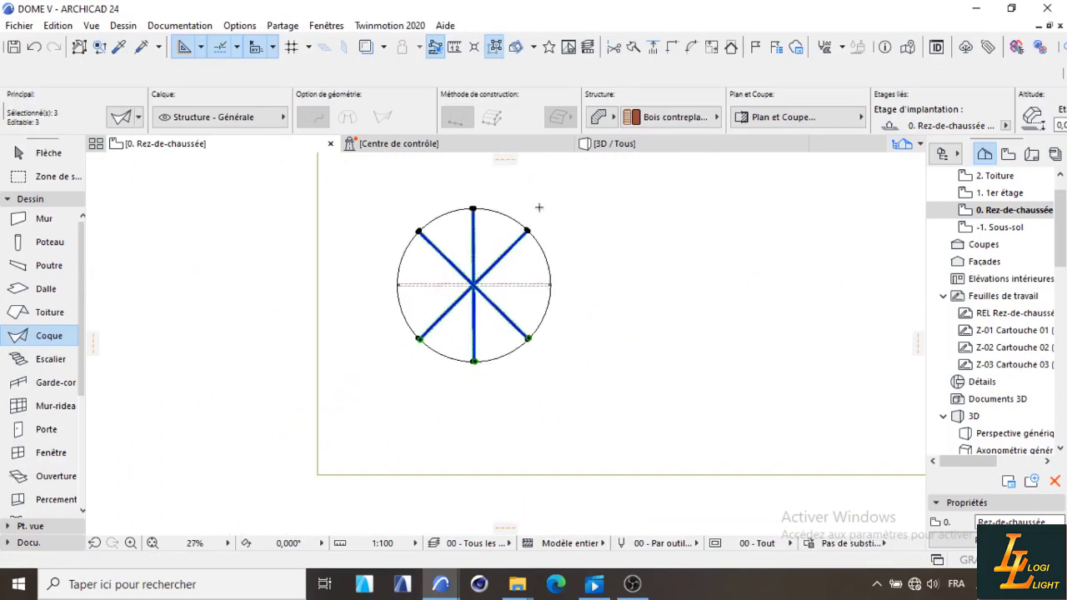
Examine the rotated arch shells from several angles in the 3D view, and return to the Rez-de-chaussée plan.
{"action": "left_click", "coordinate": [629, 147]}
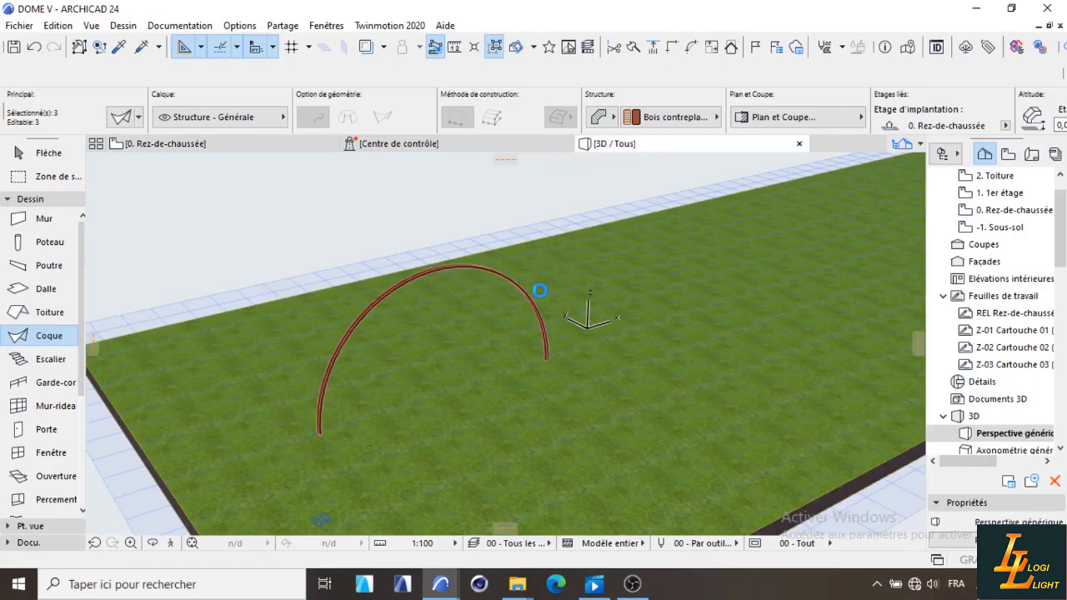
{"action": "key", "text": "Escape"}
{"action": "scroll", "coordinate": [455, 316], "scroll_direction": "down", "scroll_amount": 1}
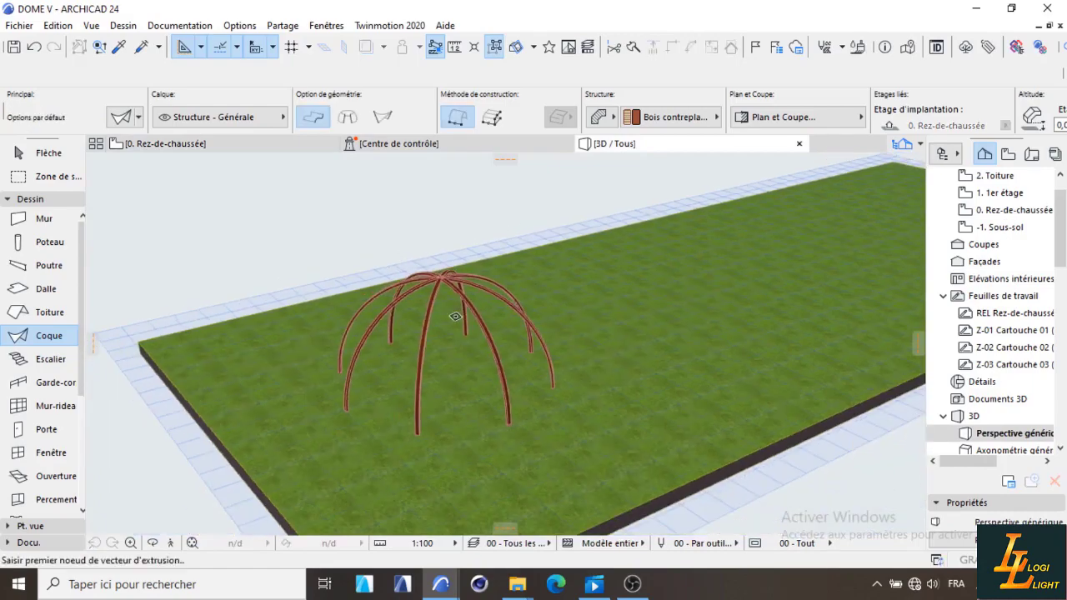
{"action": "left_click", "coordinate": [153, 543]}
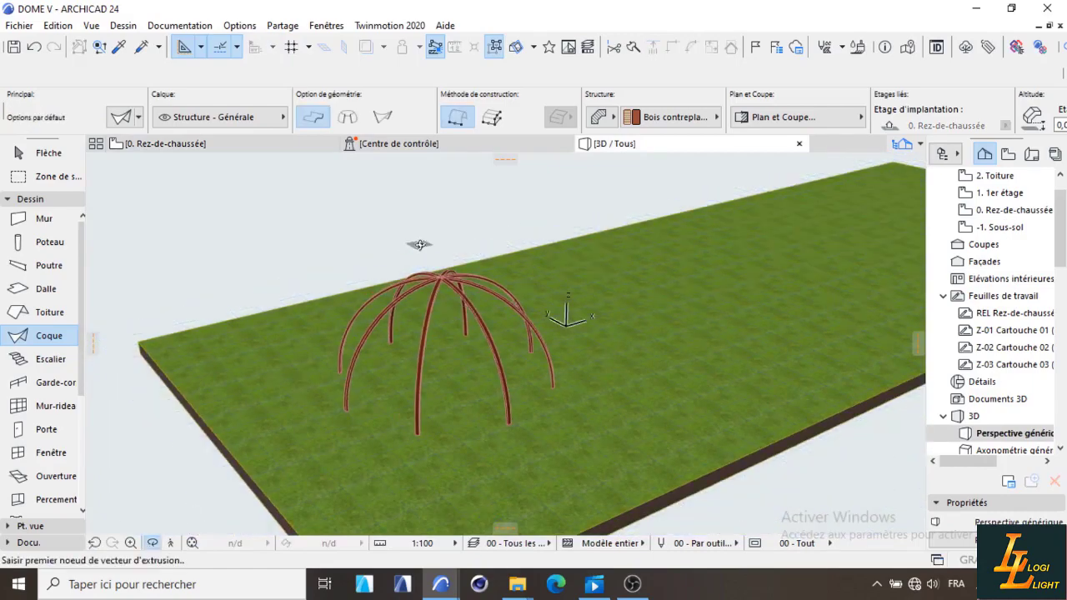
{"action": "left_click_drag", "start_coordinate": [421, 244], "coordinate": [528, 318]}
{"action": "scroll", "coordinate": [496, 395], "scroll_direction": "up", "scroll_amount": 2}
{"action": "scroll", "coordinate": [531, 239], "scroll_direction": "down", "scroll_amount": 2}
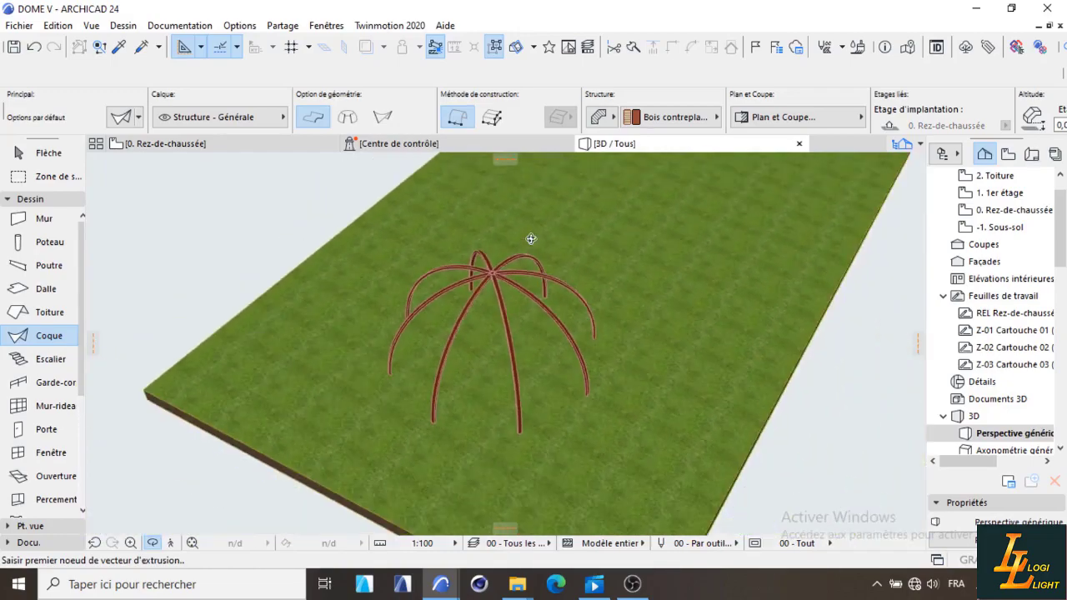
{"action": "scroll", "coordinate": [502, 341], "scroll_direction": "up", "scroll_amount": 2}
{"action": "scroll", "coordinate": [471, 280], "scroll_direction": "down", "scroll_amount": 2}
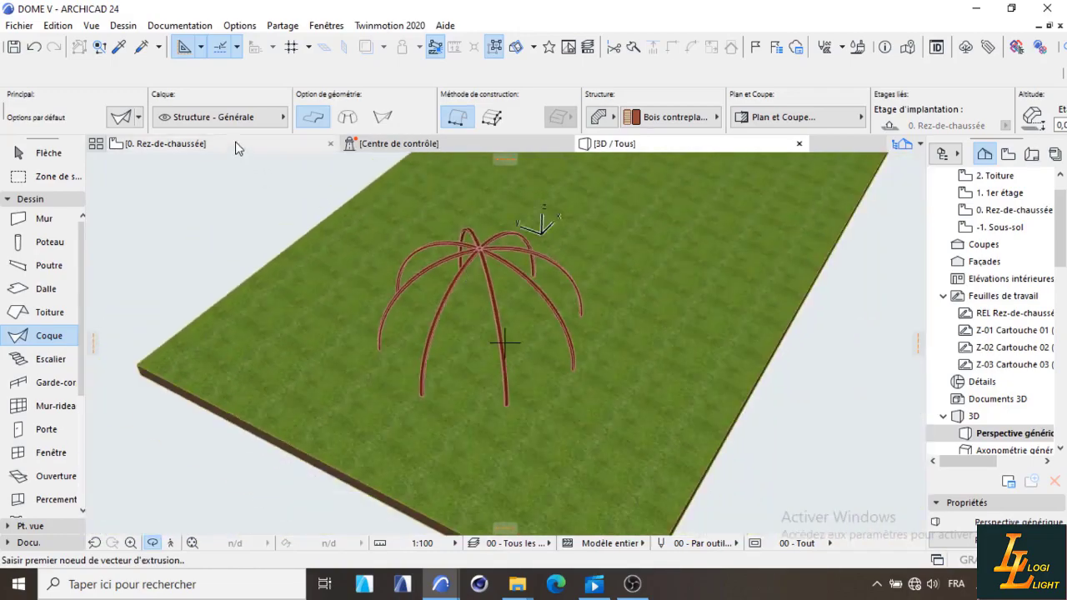
{"action": "left_click", "coordinate": [167, 143]}
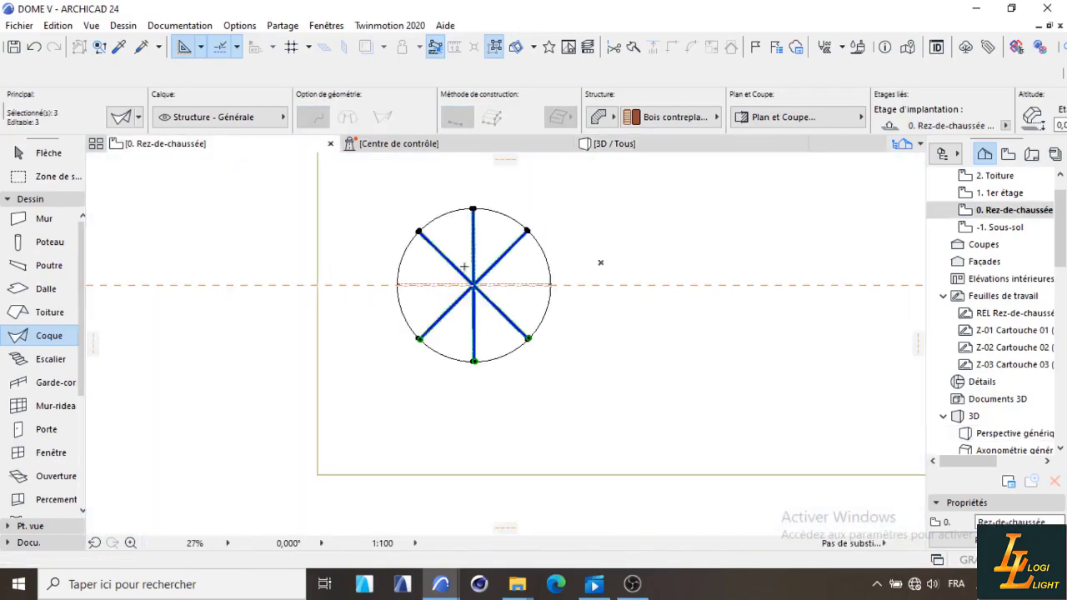
Add the original horizontal arch shell to the selection of the three rotated copies.
{"action": "scroll", "coordinate": [476, 268], "scroll_direction": "up", "scroll_amount": 6}
{"action": "scroll", "coordinate": [445, 339], "scroll_direction": "down", "scroll_amount": 3}
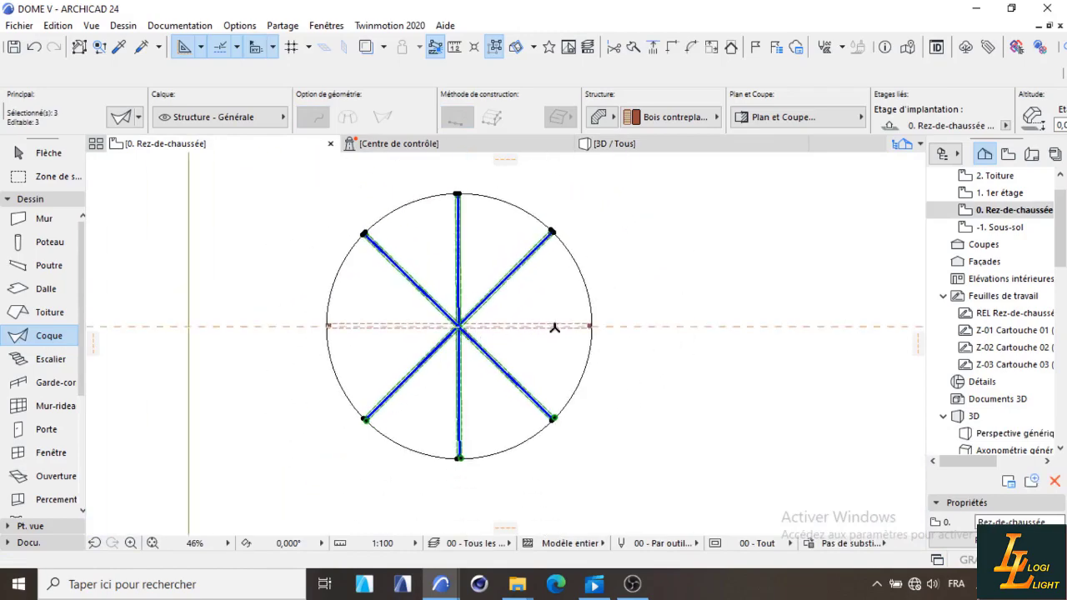
{"action": "scroll", "coordinate": [555, 327], "scroll_direction": "up", "scroll_amount": 1}
{"action": "left_click", "coordinate": [489, 317], "text": "shift"}
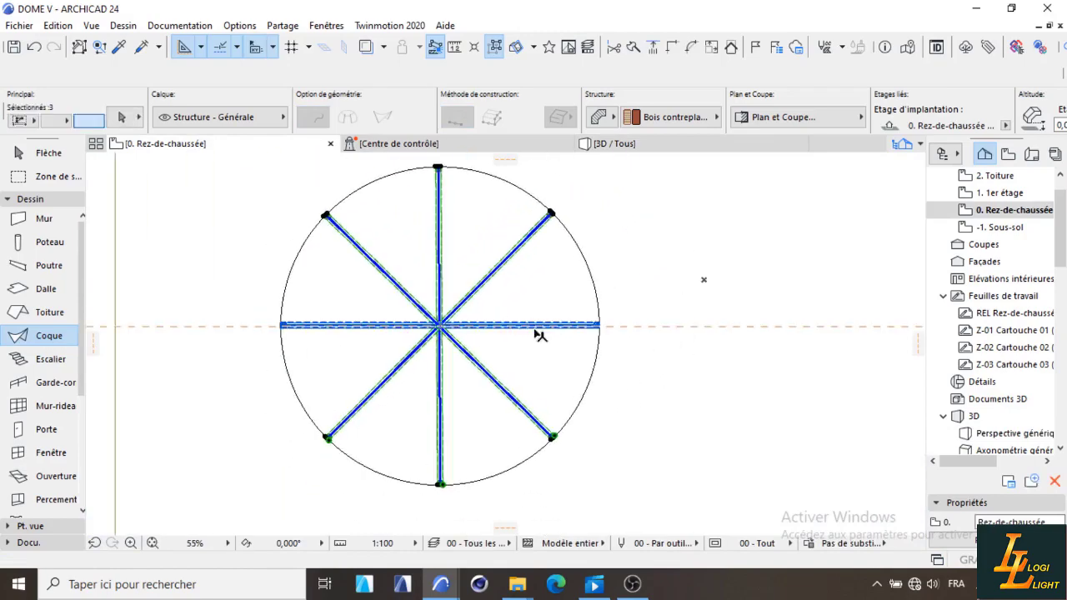
{"action": "scroll", "coordinate": [508, 330], "scroll_direction": "up", "scroll_amount": 1}
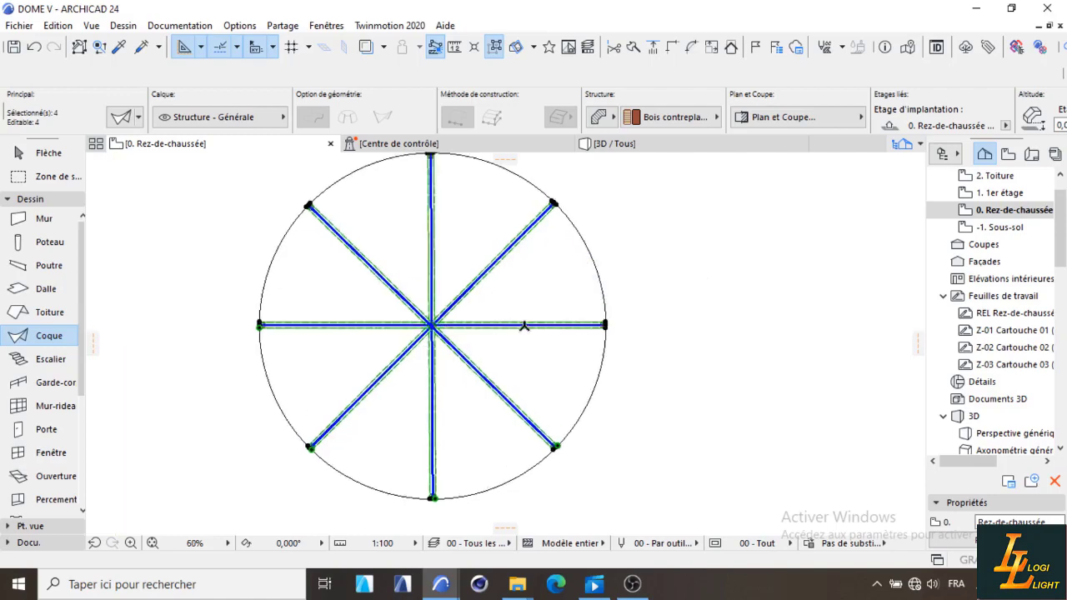
{"action": "scroll", "coordinate": [617, 325], "scroll_direction": "up", "scroll_amount": 3}
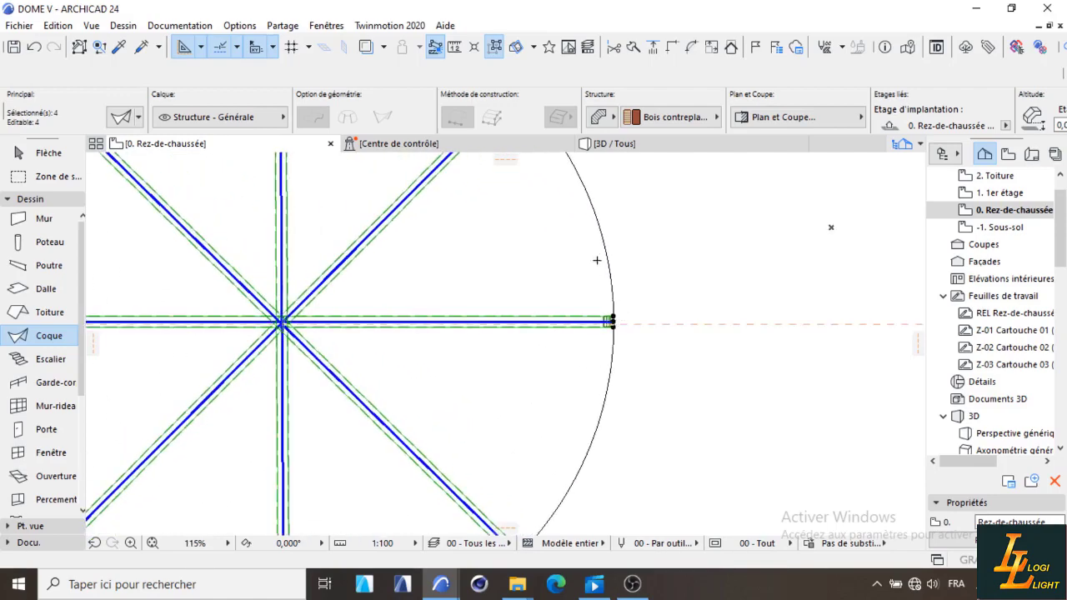
{"action": "scroll", "coordinate": [597, 260], "scroll_direction": "down", "scroll_amount": 6}
Rotate a copy of the four selected shells (Rotation & copie) about the circle's centre so the copies fall midway between the existing arches.
{"action": "right_click", "coordinate": [634, 255]}
{"action": "mouse_move", "coordinate": [712, 302]}
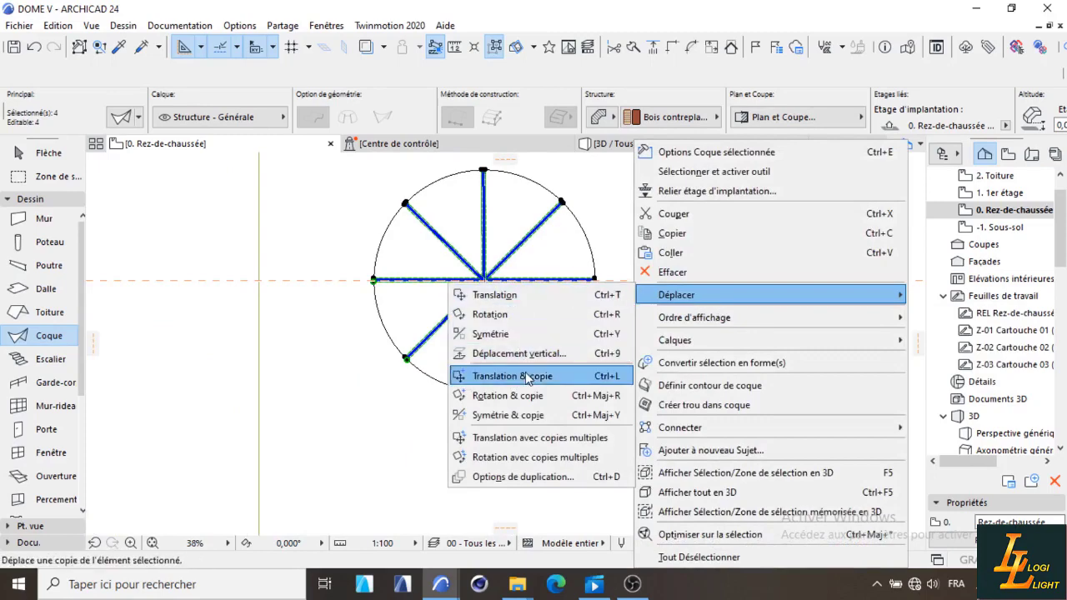
{"action": "left_click", "coordinate": [534, 395]}
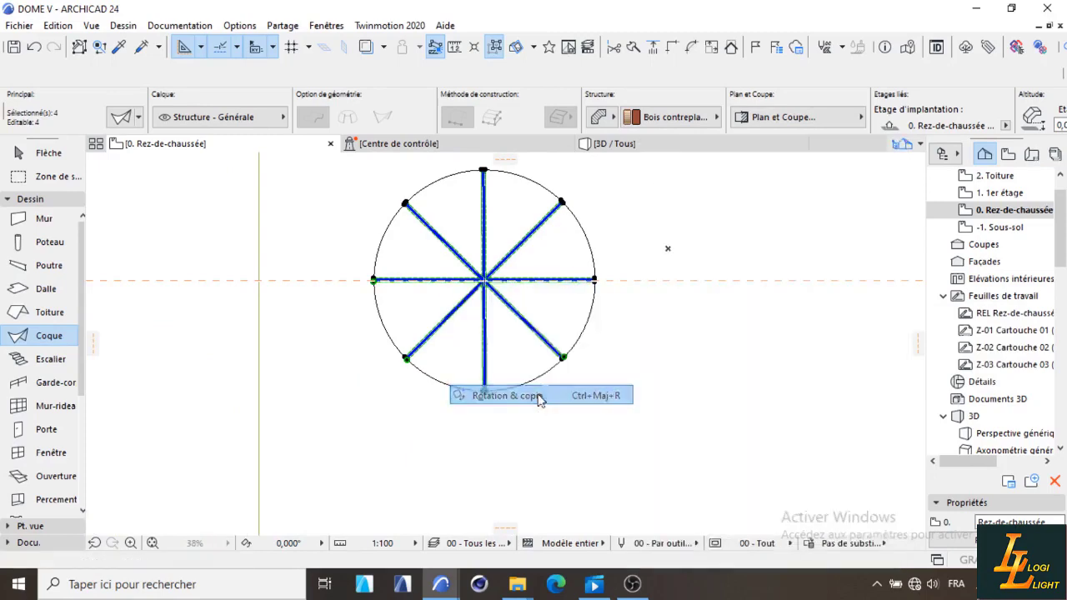
{"action": "scroll", "coordinate": [494, 276], "scroll_direction": "up", "scroll_amount": 5}
{"action": "left_click", "coordinate": [482, 287]}
{"action": "scroll", "coordinate": [500, 292], "scroll_direction": "down", "scroll_amount": 4}
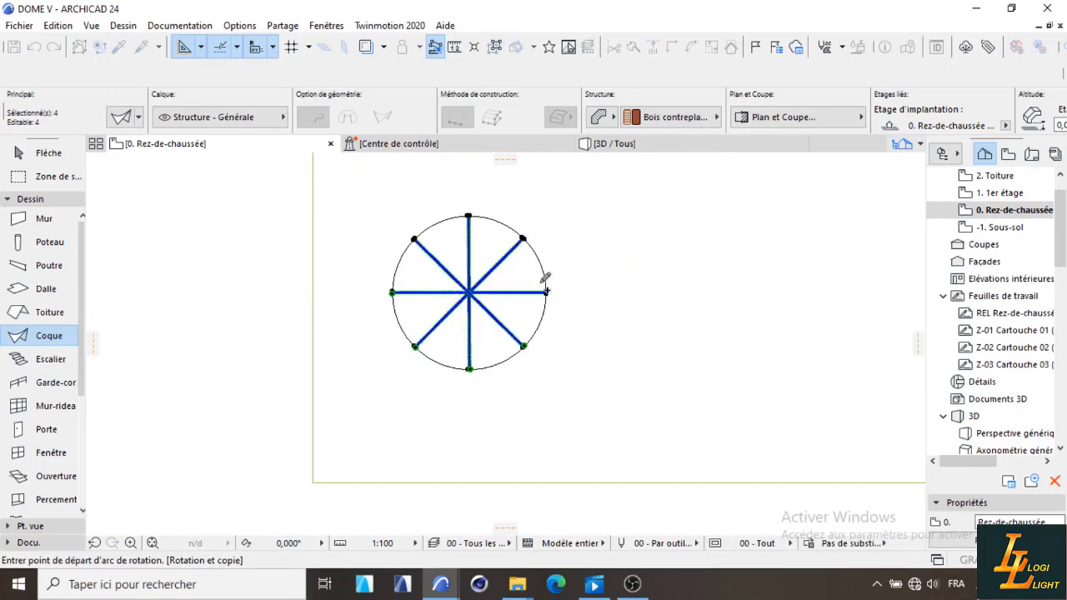
{"action": "scroll", "coordinate": [594, 288], "scroll_direction": "up", "scroll_amount": 2}
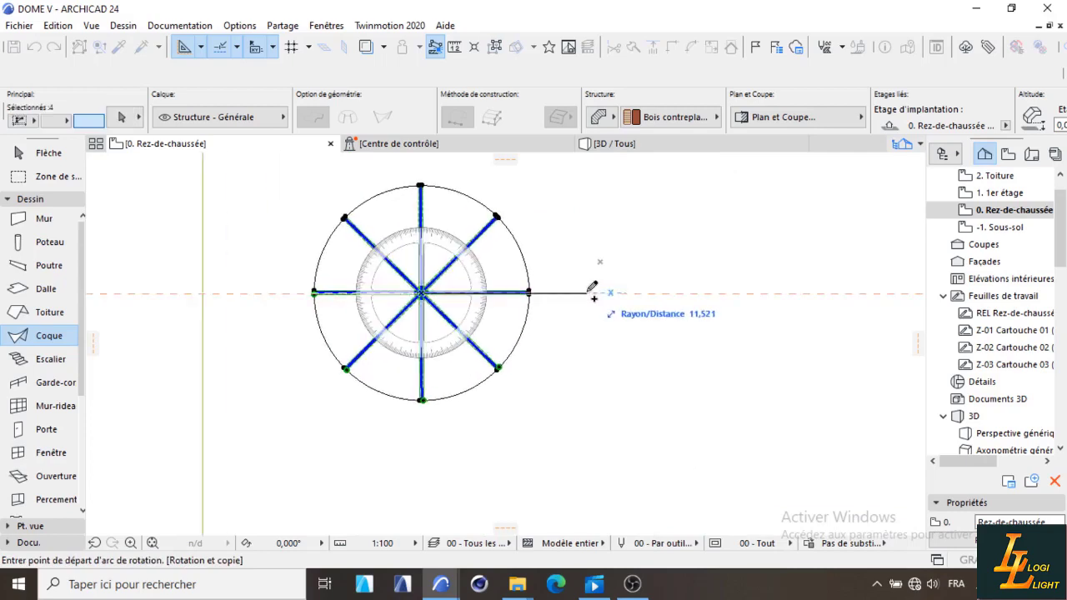
{"action": "left_click", "coordinate": [592, 290]}
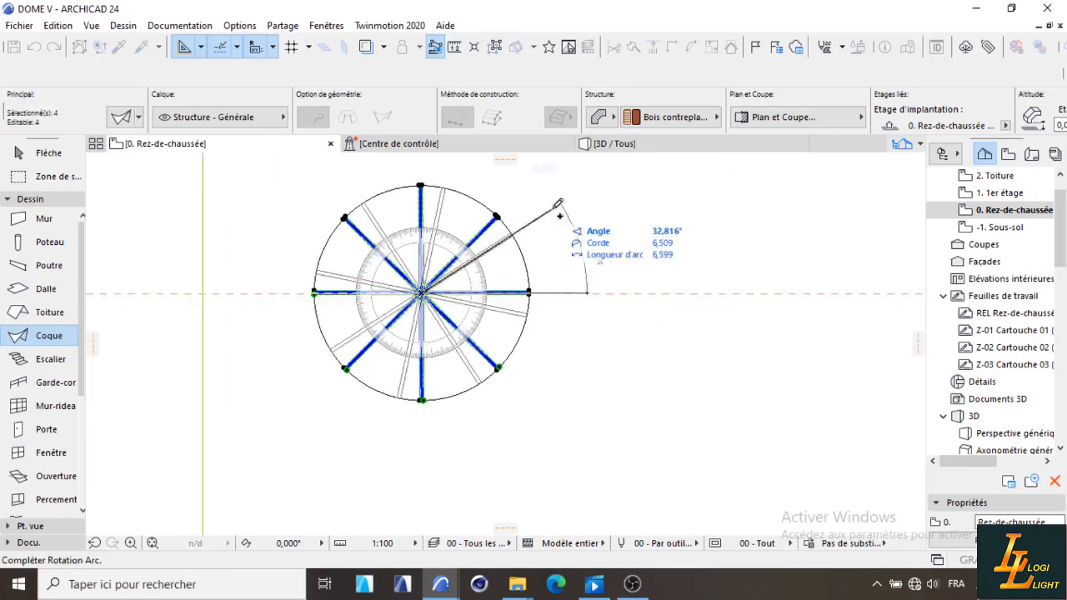
{"action": "scroll", "coordinate": [534, 208], "scroll_direction": "up", "scroll_amount": 2}
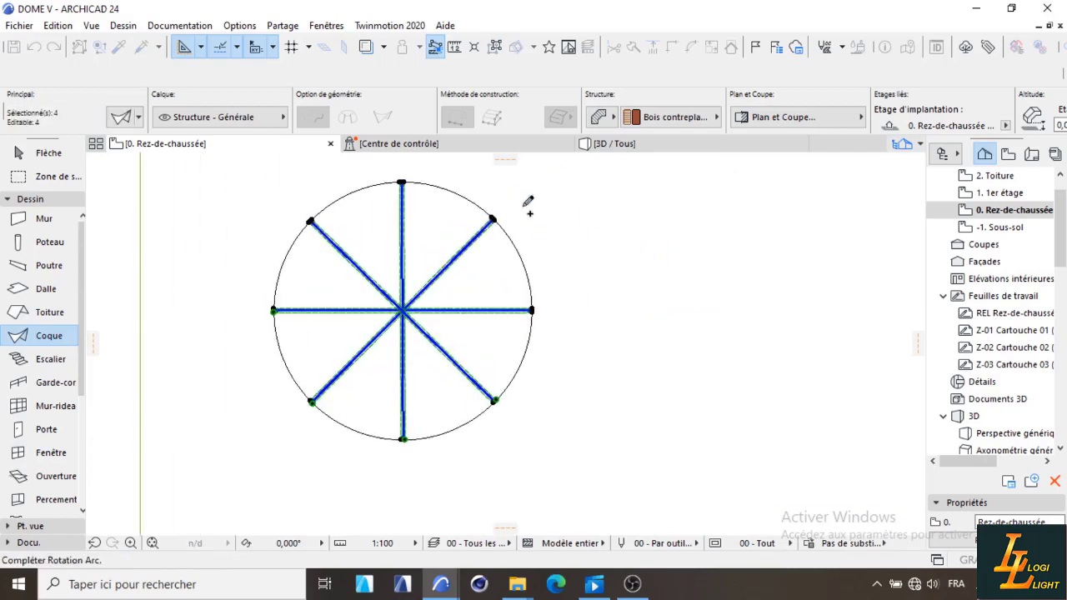
{"action": "left_click", "coordinate": [575, 233]}
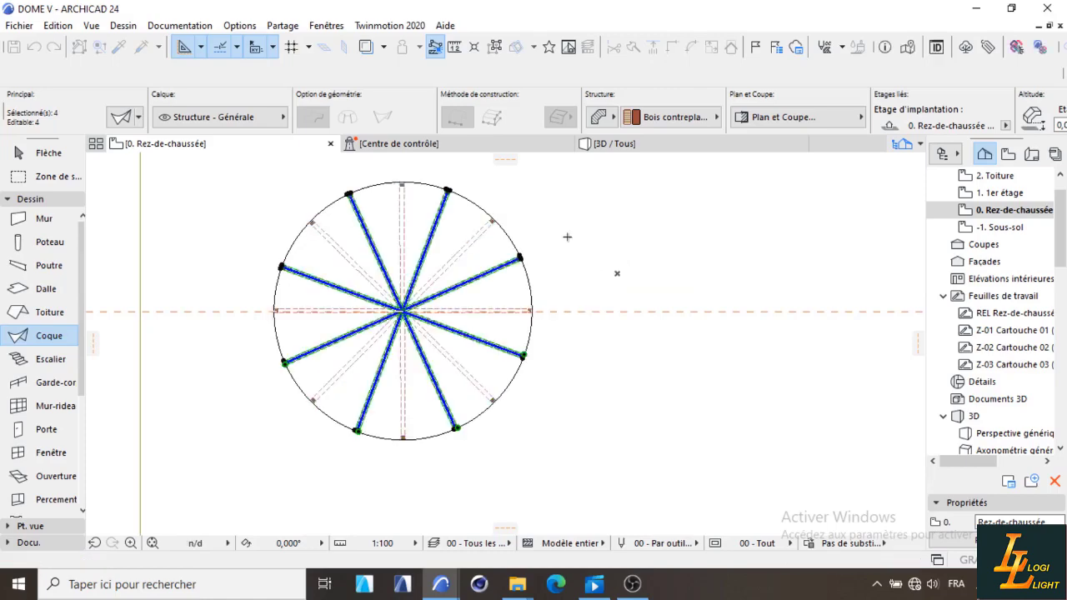
Examine the complete ribbed dome in the 3D view, and return to the Rez-de-chaussée plan.
{"action": "scroll", "coordinate": [469, 265], "scroll_direction": "up", "scroll_amount": 2}
{"action": "left_click", "coordinate": [670, 149]}
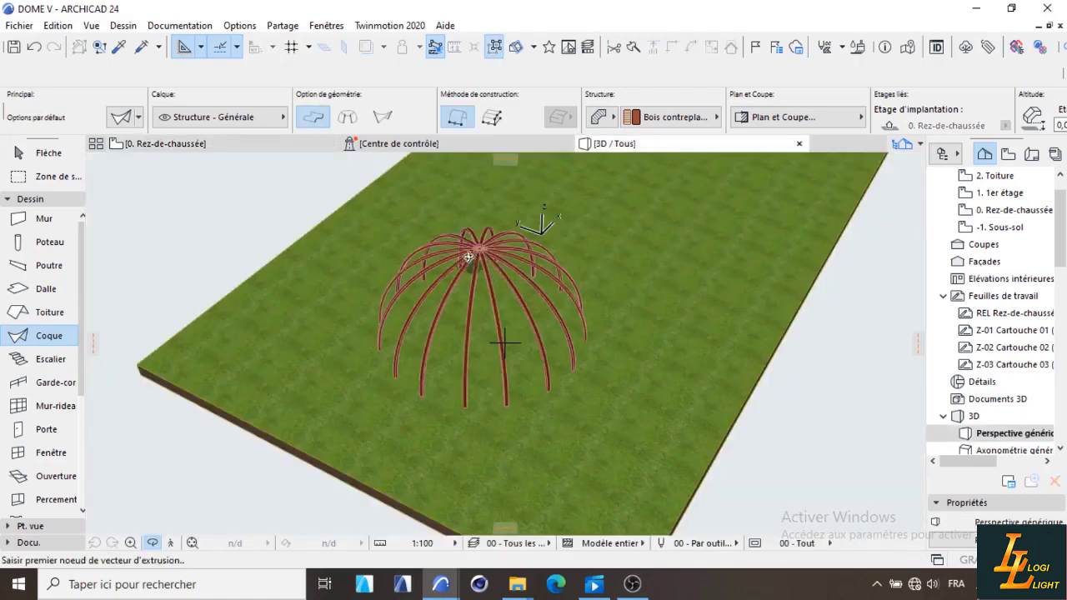
{"action": "scroll", "coordinate": [468, 256], "scroll_direction": "up", "scroll_amount": 2}
{"action": "scroll", "coordinate": [527, 274], "scroll_direction": "down", "scroll_amount": 2}
{"action": "middle_click_drag", "start_coordinate": [515, 269], "coordinate": [720, 354], "text": "shift"}
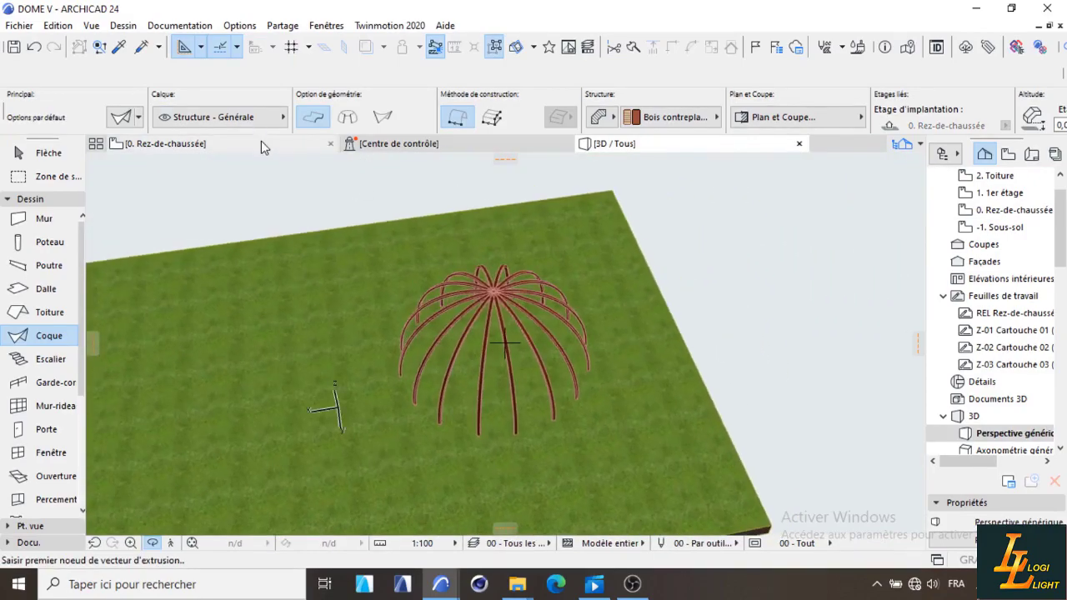
{"action": "left_click", "coordinate": [261, 142]}
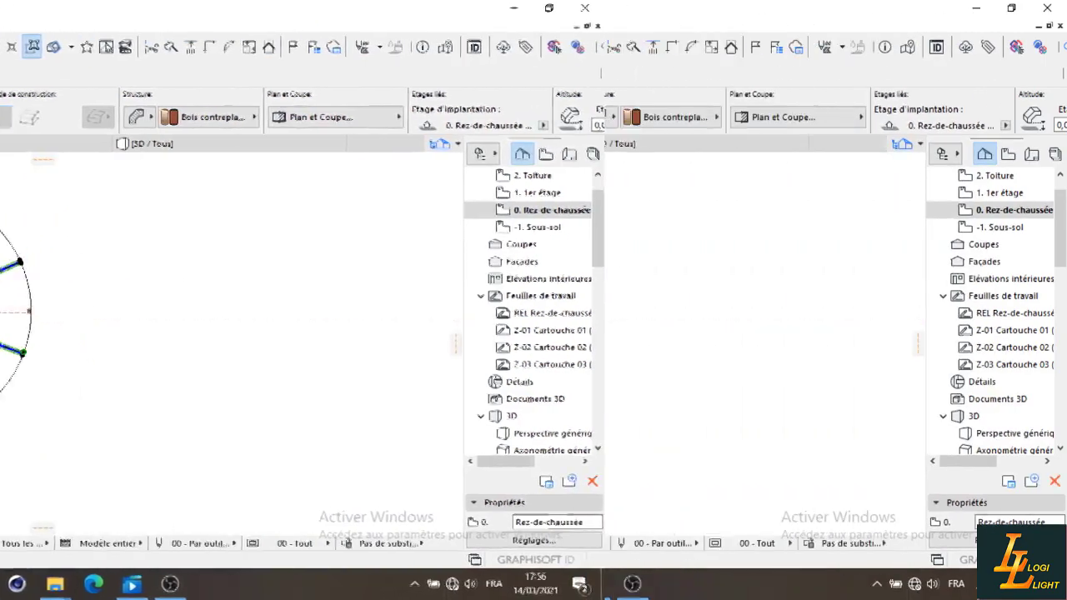
Copy the dome's base circle by translation along the horizontal axis to a free spot beside the dome, and deselect the copy.
{"action": "scroll", "coordinate": [406, 278], "scroll_direction": "up", "scroll_amount": 2}
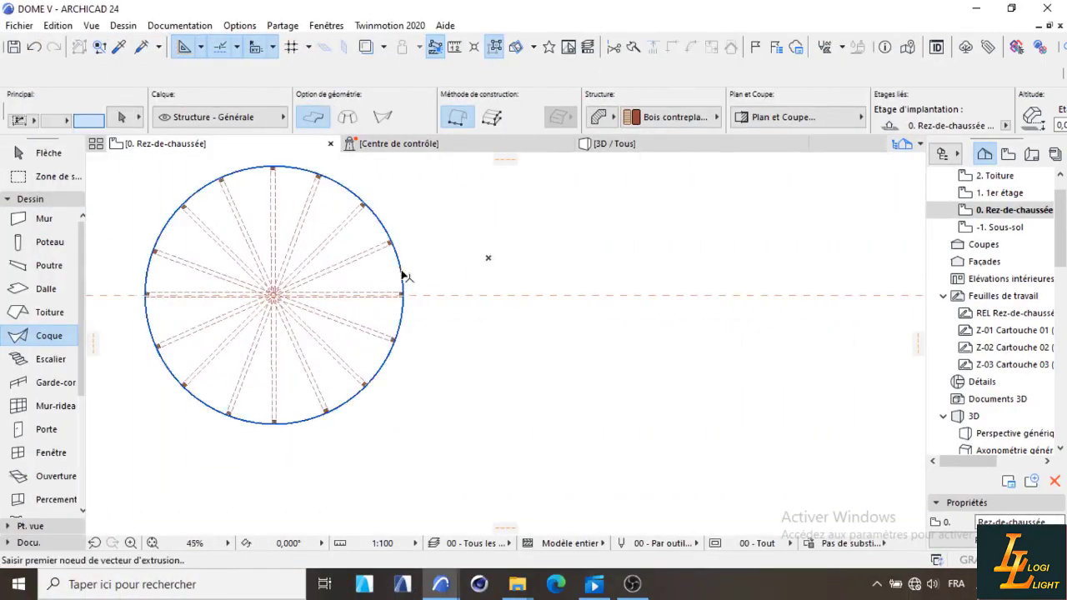
{"action": "left_click", "coordinate": [403, 276], "text": "shift"}
{"action": "key", "text": "ctrl+shift+d"}
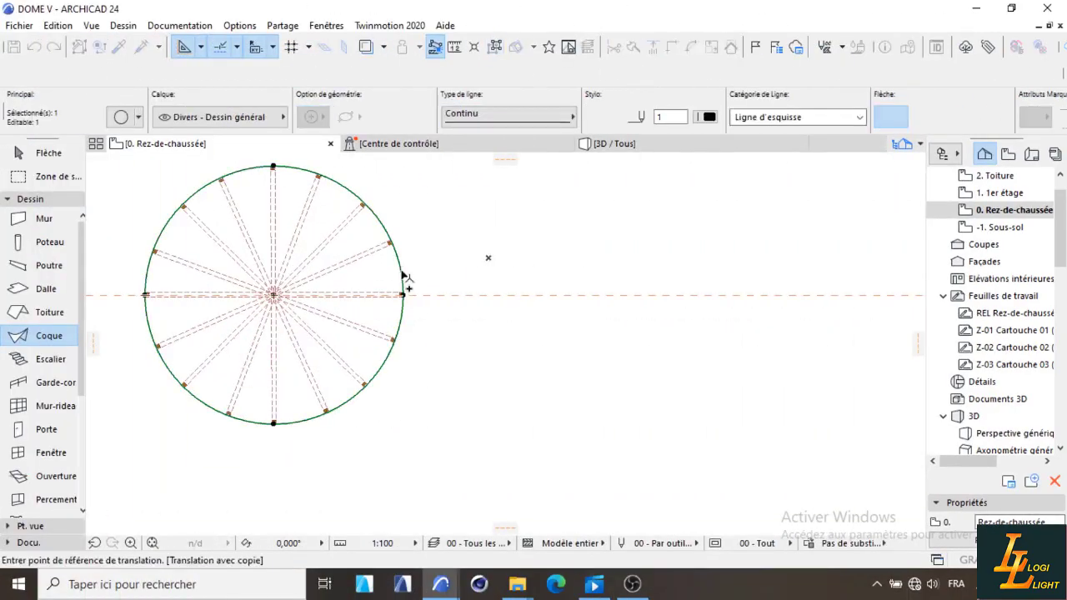
{"action": "left_click", "coordinate": [403, 274]}
{"action": "scroll", "coordinate": [424, 274], "scroll_direction": "down", "scroll_amount": 7}
{"action": "scroll", "coordinate": [545, 282], "scroll_direction": "up", "scroll_amount": 4}
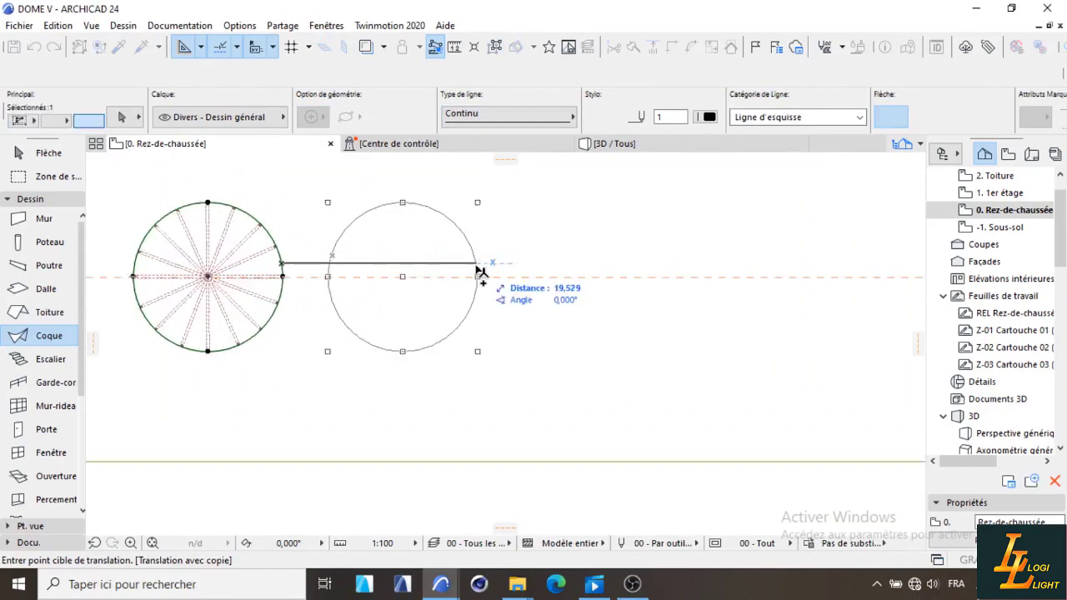
{"action": "left_click", "coordinate": [548, 276]}
{"action": "scroll", "coordinate": [462, 269], "scroll_direction": "down", "scroll_amount": 5}
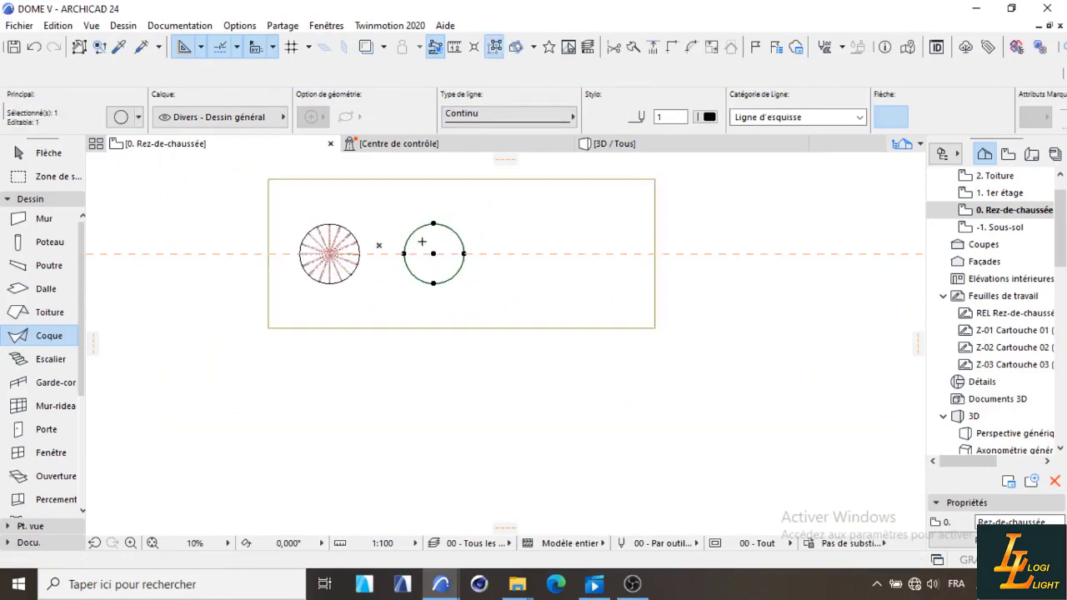
{"action": "key", "text": "Escape"}
{"action": "scroll", "coordinate": [448, 255], "scroll_direction": "up", "scroll_amount": 4}
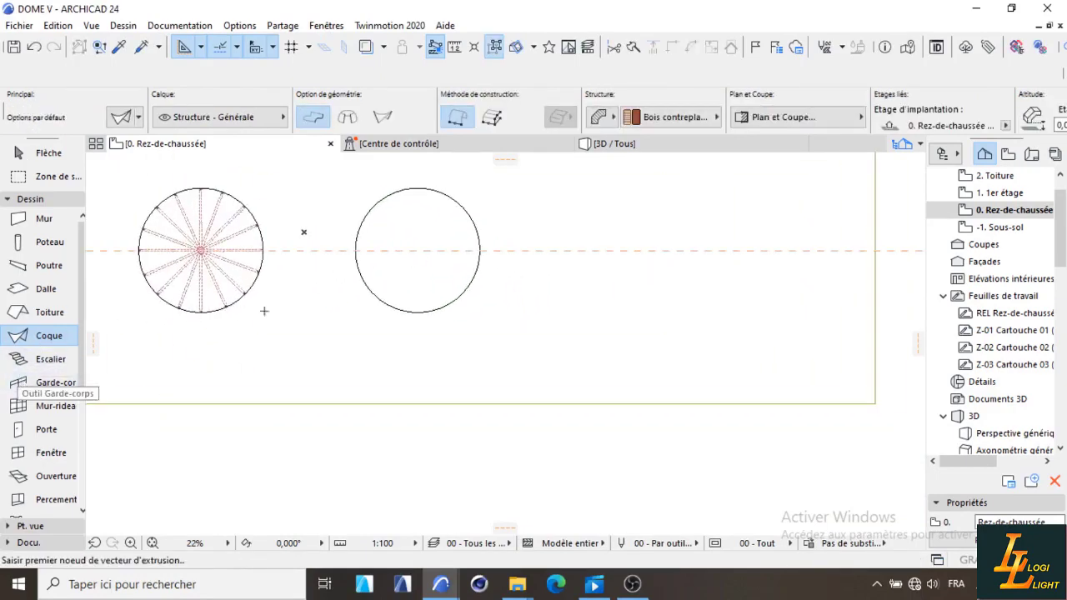
Draw a horizontal line (Ligne) from the second circle's centre to just beyond its right edge.
{"action": "left_click", "coordinate": [7, 201]}
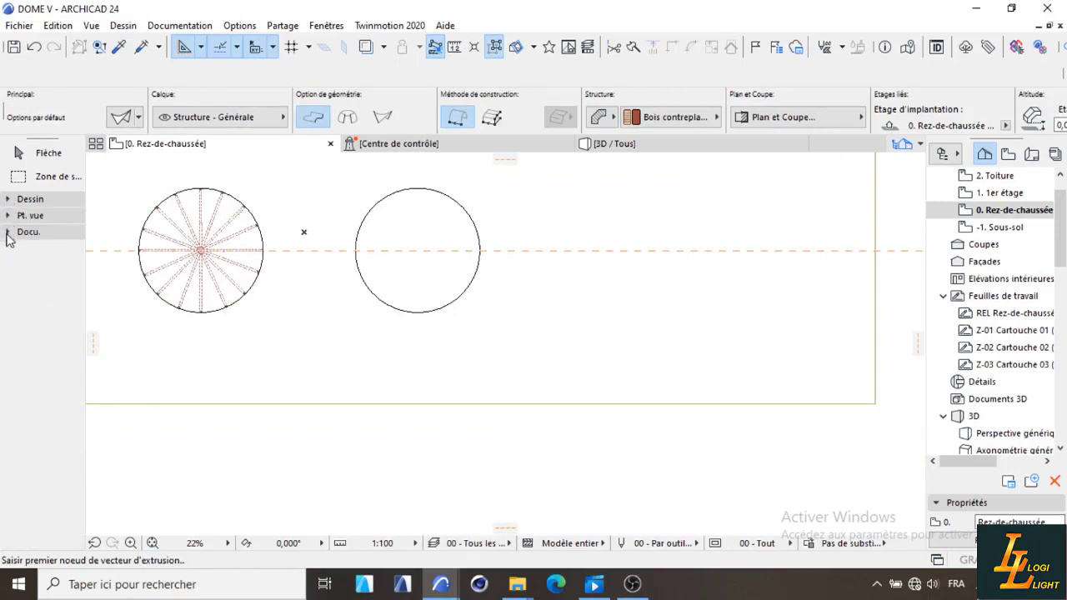
{"action": "left_click", "coordinate": [9, 233]}
{"action": "left_click", "coordinate": [43, 463]}
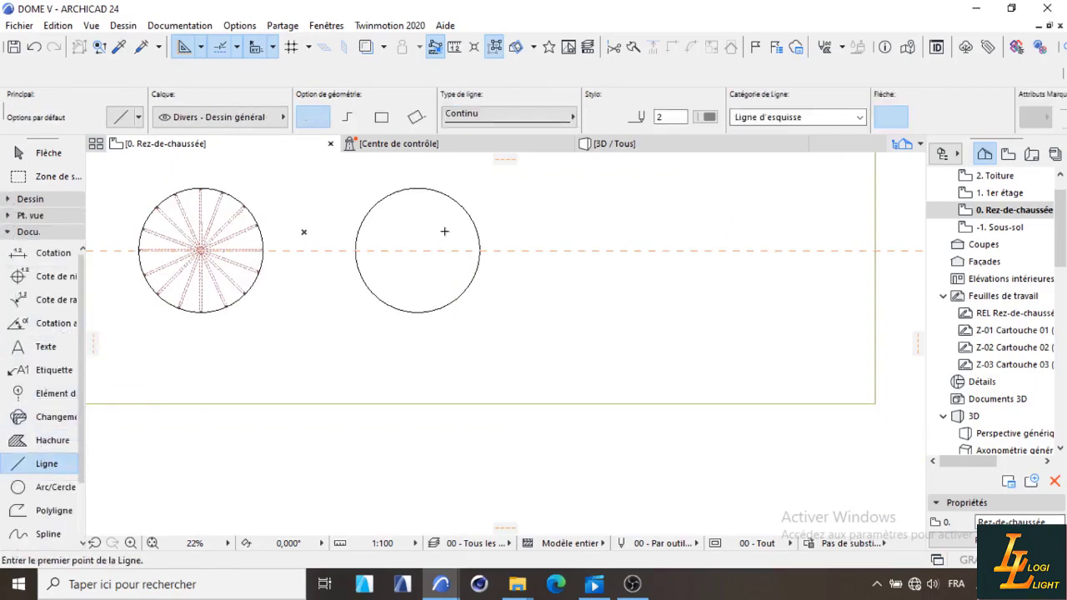
{"action": "scroll", "coordinate": [445, 231], "scroll_direction": "up", "scroll_amount": 4}
{"action": "left_click", "coordinate": [498, 217], "text": "shift"}
{"action": "scroll", "coordinate": [381, 273], "scroll_direction": "up", "scroll_amount": 5}
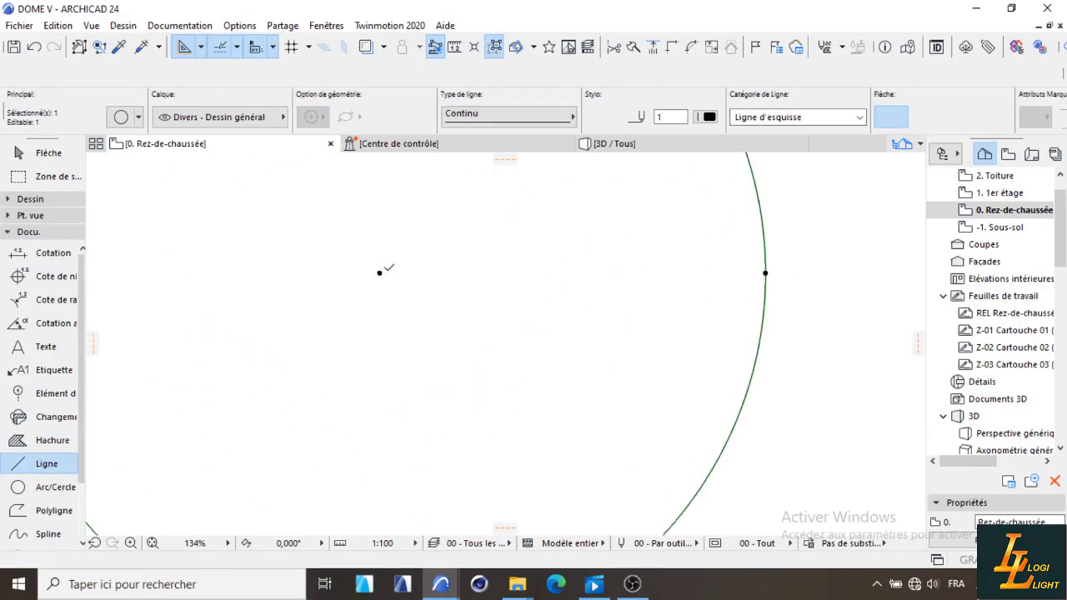
{"action": "left_click", "coordinate": [380, 272]}
{"action": "left_click", "coordinate": [380, 273]}
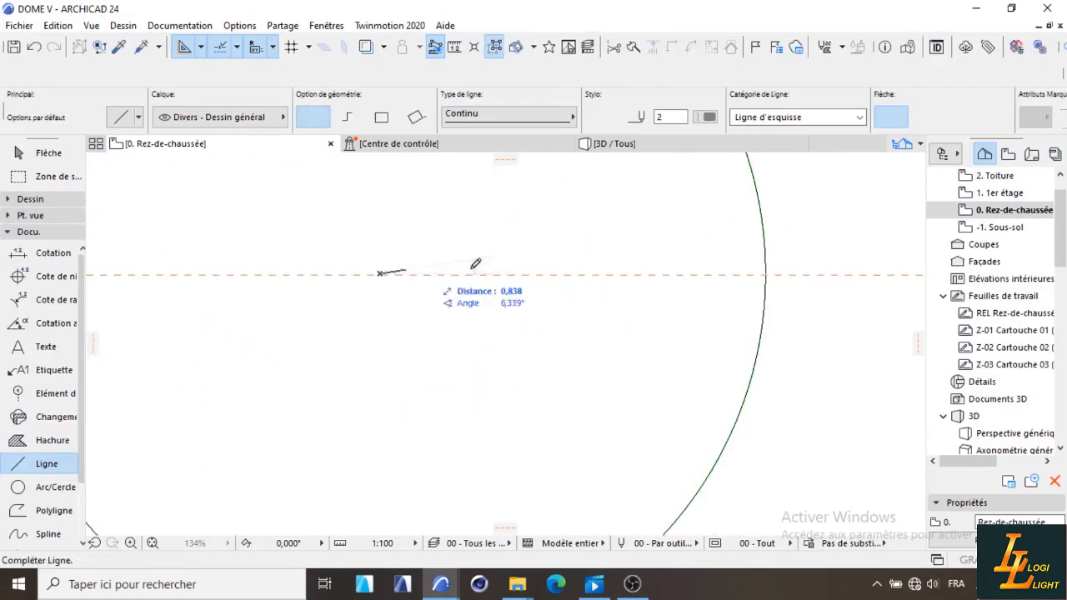
{"action": "left_click", "coordinate": [811, 269]}
Stretch the line's centre end horizontally past the circle's opposite edge and set the line's pen to black pen 1.
{"action": "scroll", "coordinate": [834, 263], "scroll_direction": "down", "scroll_amount": 5}
{"action": "scroll", "coordinate": [725, 265], "scroll_direction": "up", "scroll_amount": 2}
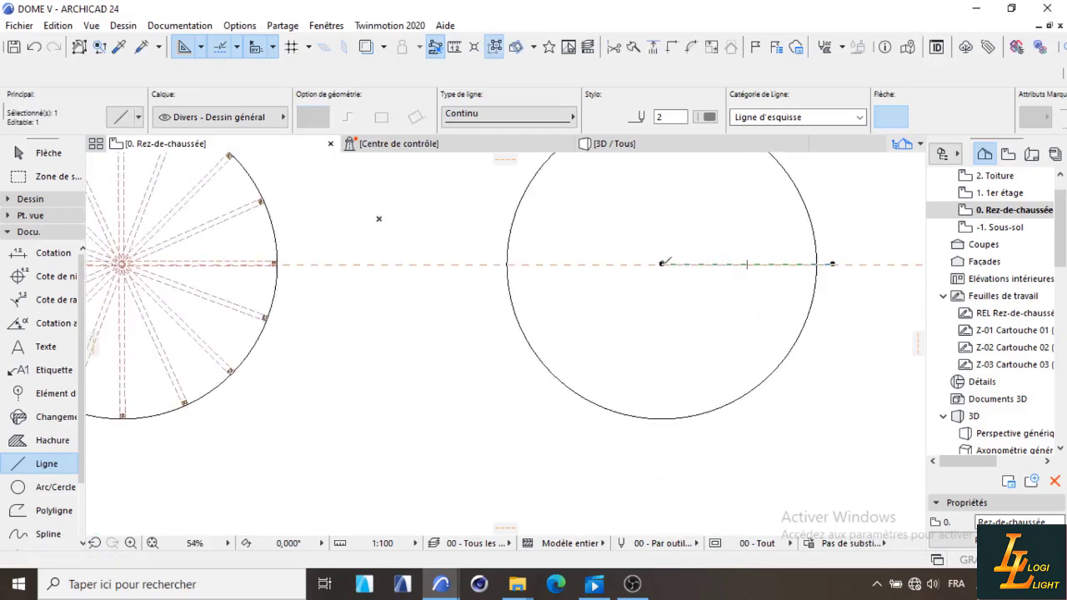
{"action": "left_click", "coordinate": [662, 265]}
{"action": "left_click", "coordinate": [464, 264]}
{"action": "left_click", "coordinate": [709, 117]}
{"action": "left_click", "coordinate": [726, 117]}
{"action": "key", "text": "Escape"}
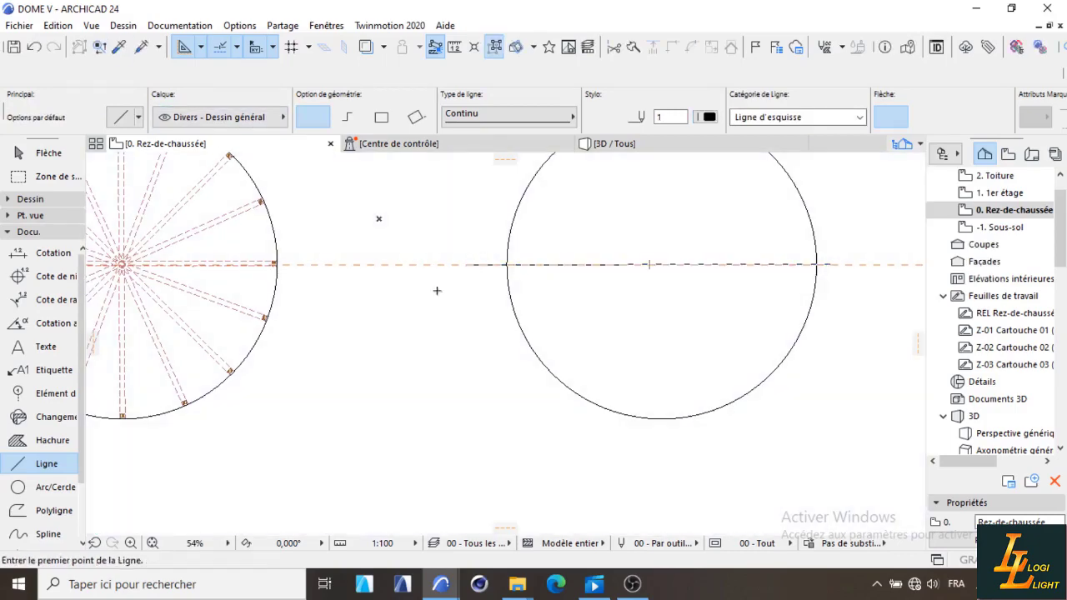
Erase the horizontal guide line and trim both overhanging ends of the line at the second circle.
{"action": "scroll", "coordinate": [436, 291], "scroll_direction": "down", "scroll_amount": 4}
{"action": "scroll", "coordinate": [564, 300], "scroll_direction": "up", "scroll_amount": 3}
{"action": "right_click", "coordinate": [570, 295]}
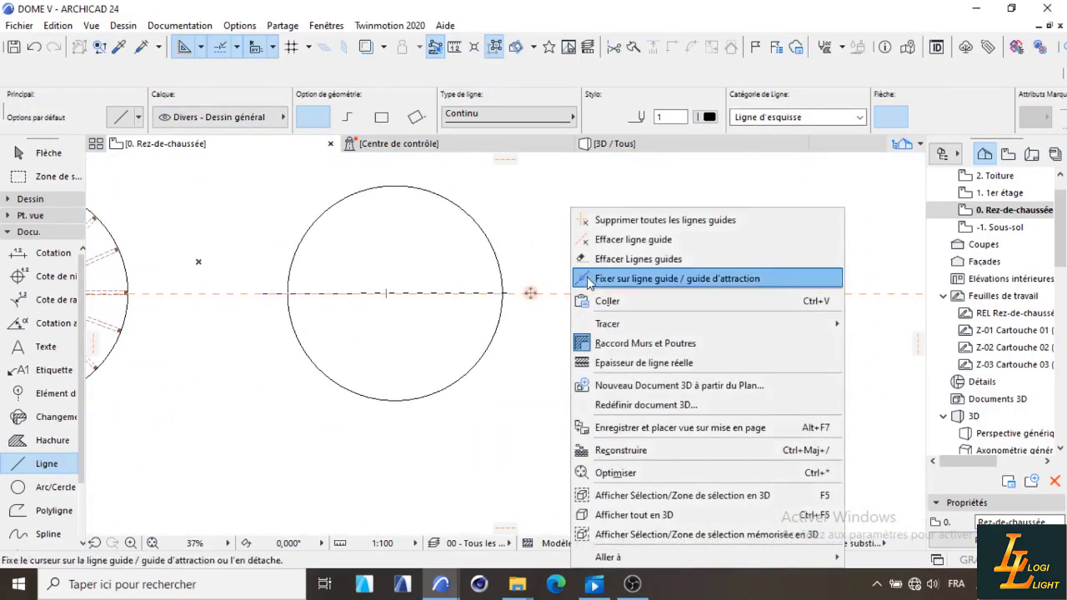
{"action": "left_click", "coordinate": [608, 238]}
{"action": "scroll", "coordinate": [501, 315], "scroll_direction": "up", "scroll_amount": 4}
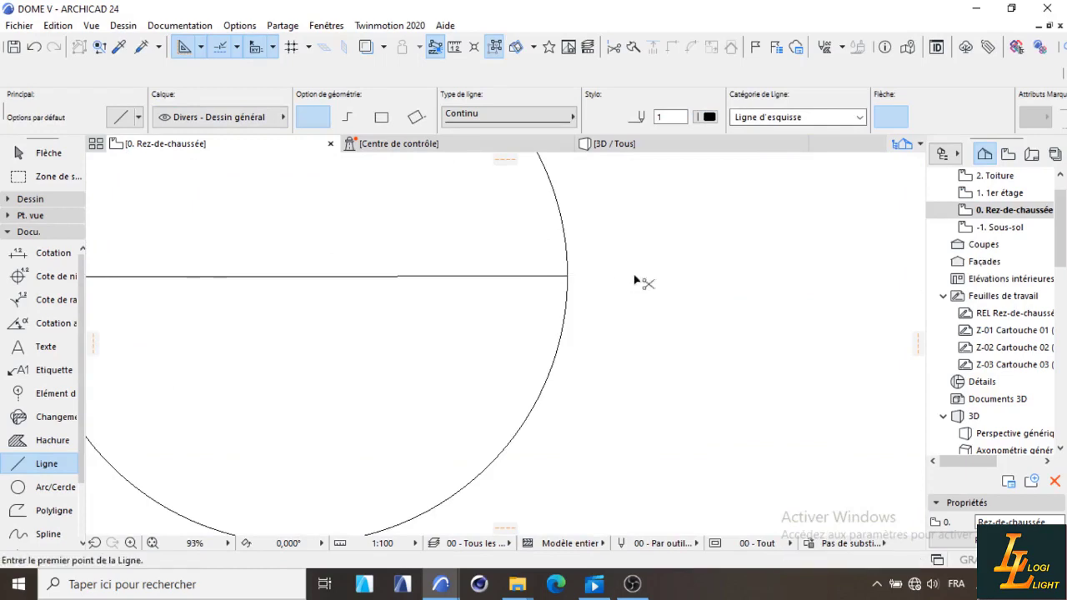
{"action": "scroll", "coordinate": [634, 281], "scroll_direction": "down", "scroll_amount": 3}
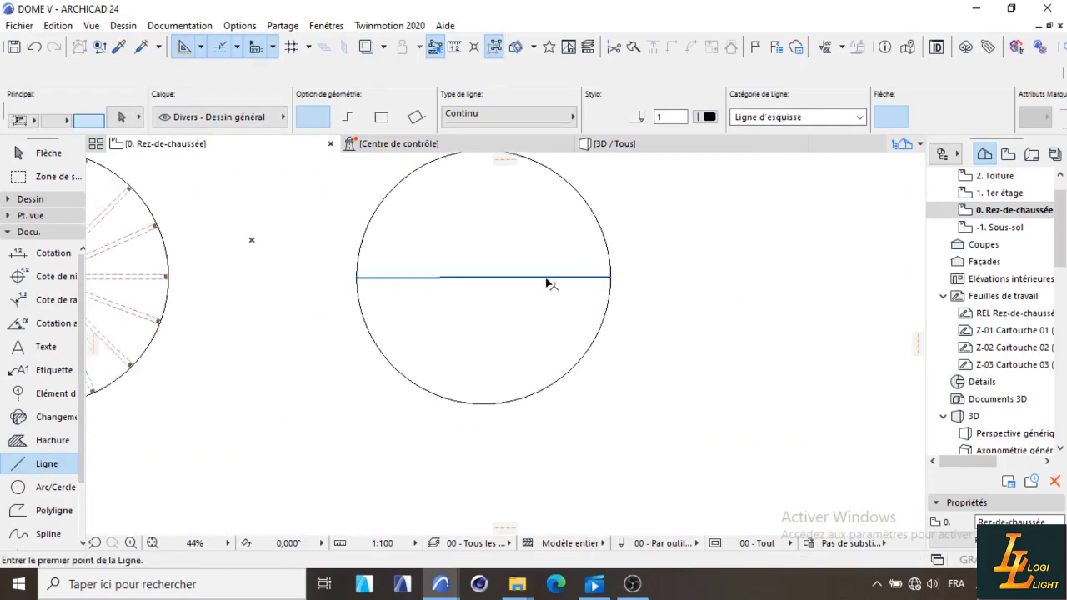
Set the duplication options for the horizontal diameter line to Translation with the Incrément method and 6 copies.
{"action": "left_click", "coordinate": [575, 278], "text": "shift"}
{"action": "left_click", "coordinate": [612, 275]}
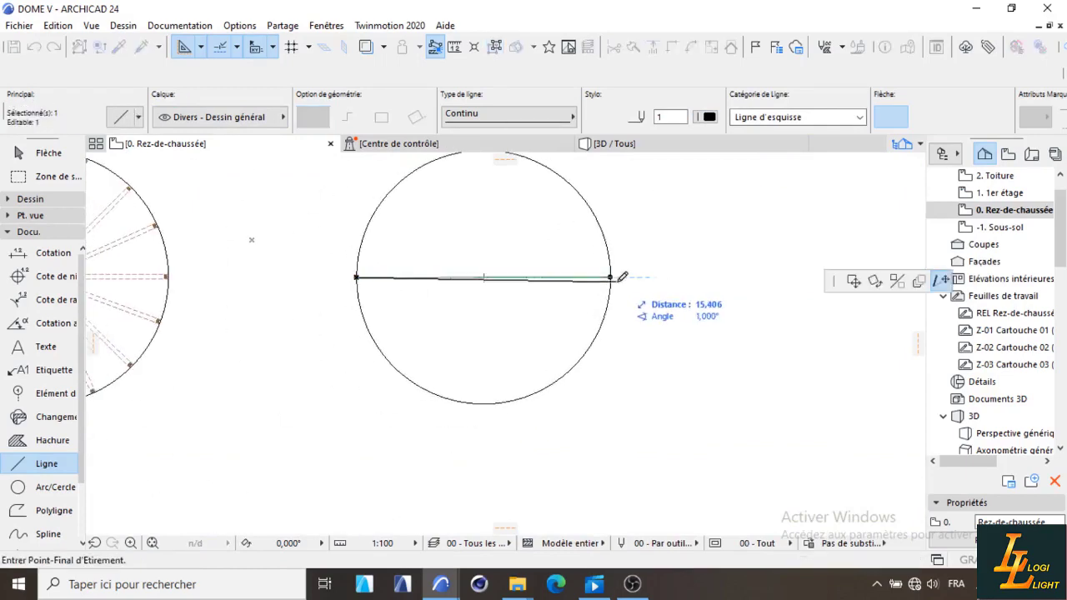
{"action": "left_click", "coordinate": [919, 281]}
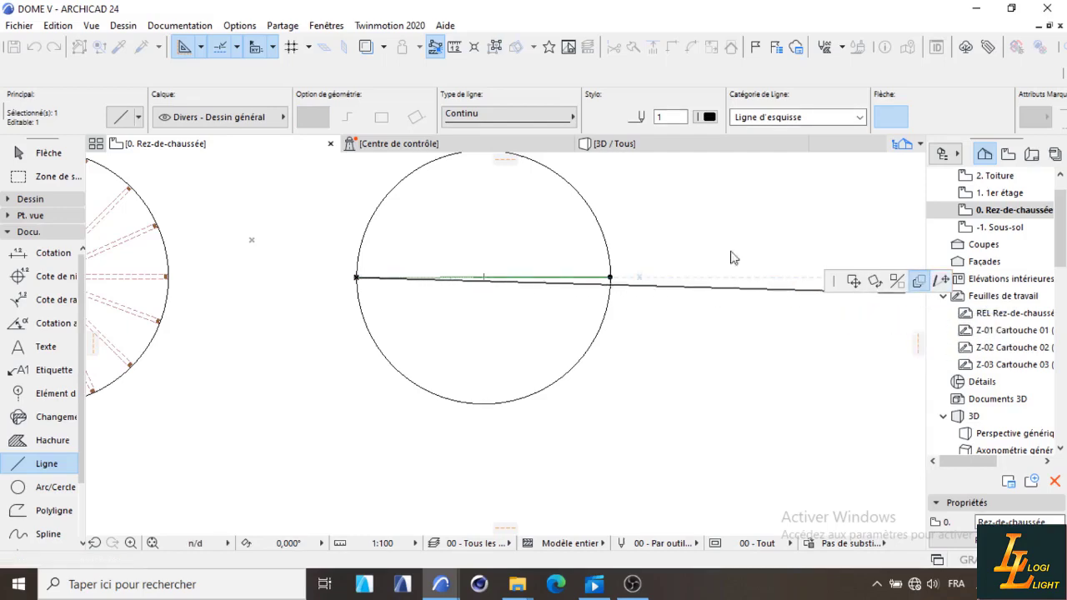
{"action": "left_click", "coordinate": [388, 120]}
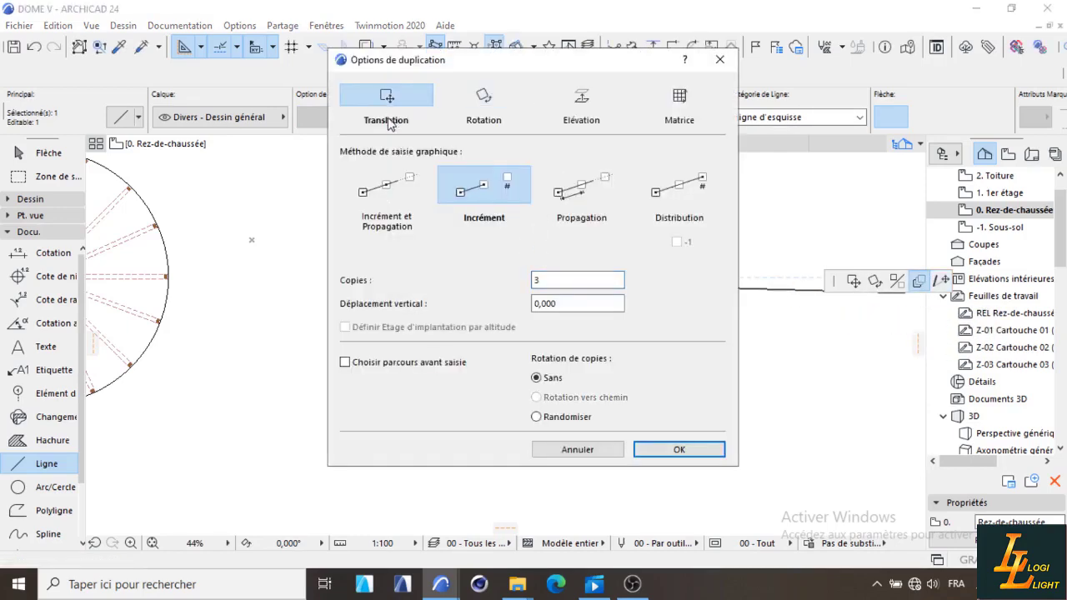
{"action": "left_click", "coordinate": [395, 189]}
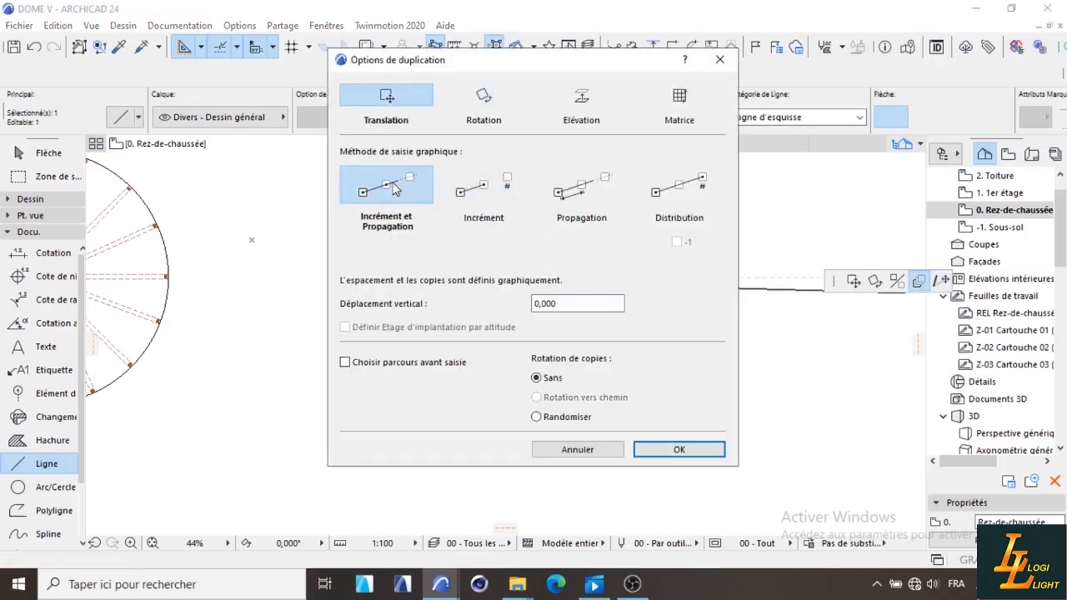
{"action": "left_click", "coordinate": [482, 198]}
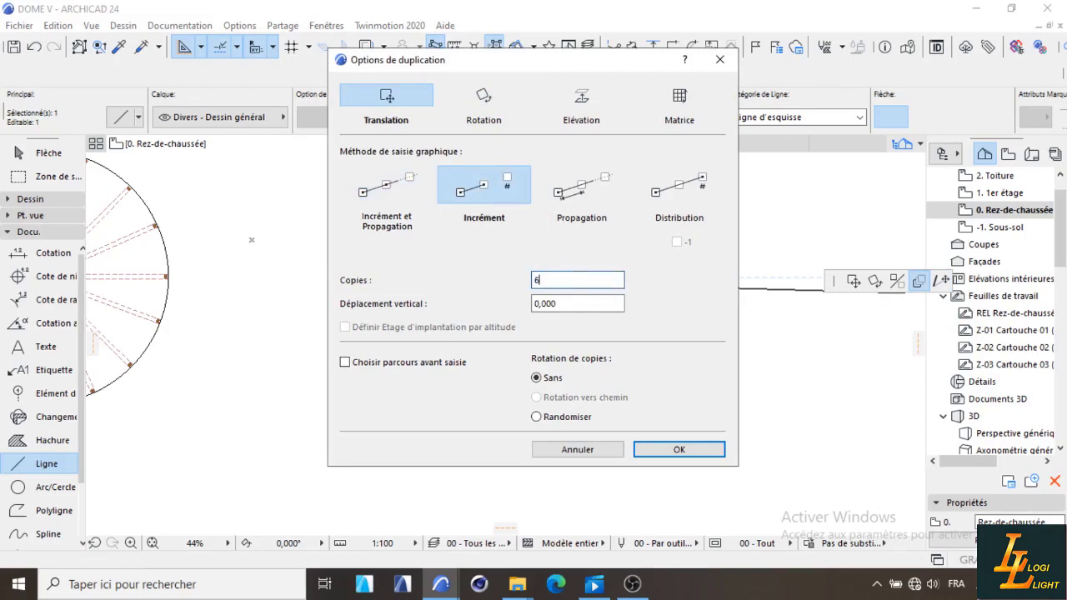
{"action": "left_click", "coordinate": [716, 447]}
Place the copies vertically above the diameter line at a spacing of about 1.23, up to the top of the circle.
{"action": "left_click", "coordinate": [611, 278]}
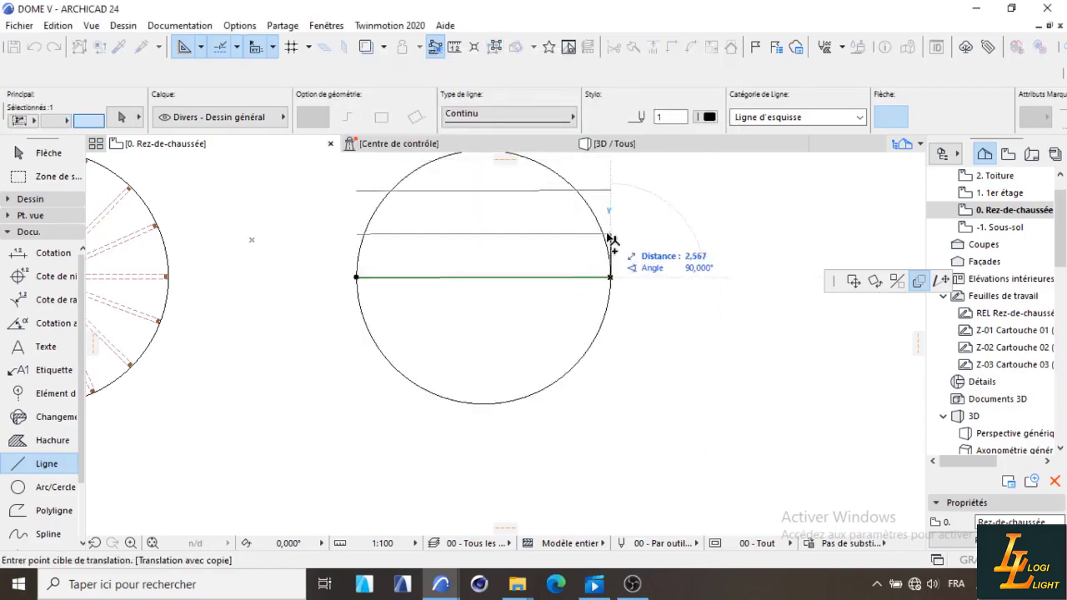
{"action": "scroll", "coordinate": [593, 278], "scroll_direction": "down", "scroll_amount": 2}
{"action": "scroll", "coordinate": [593, 269], "scroll_direction": "up", "scroll_amount": 2}
{"action": "scroll", "coordinate": [575, 315], "scroll_direction": "down", "scroll_amount": 4}
{"action": "scroll", "coordinate": [575, 315], "scroll_direction": "up", "scroll_amount": 4}
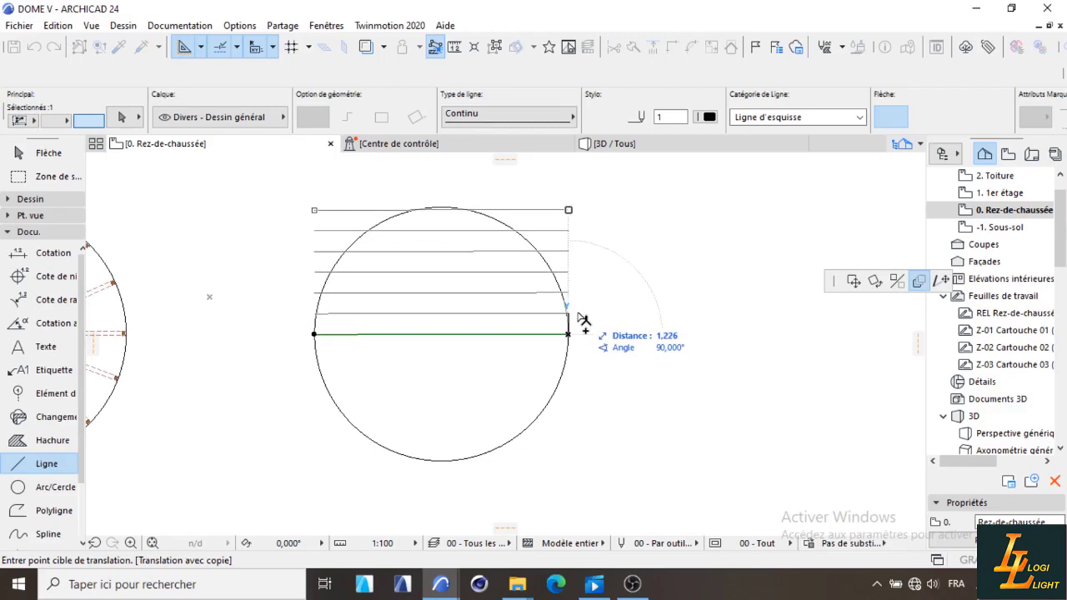
{"action": "left_click", "coordinate": [582, 318]}
{"action": "scroll", "coordinate": [459, 250], "scroll_direction": "up", "scroll_amount": 5}
{"action": "scroll", "coordinate": [524, 280], "scroll_direction": "down", "scroll_amount": 5}
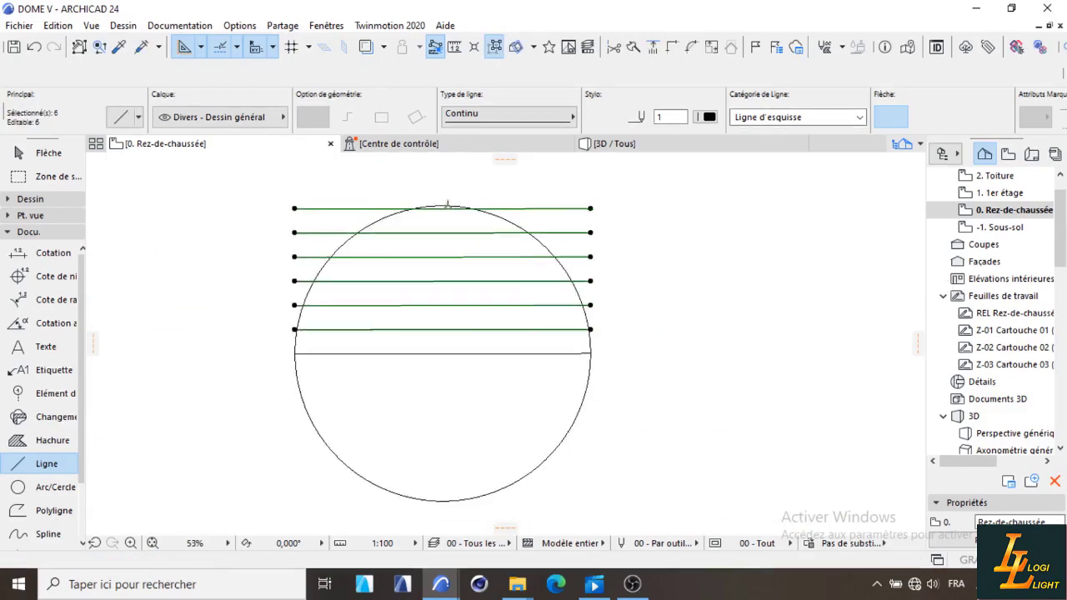
Deselect the copied lines and trim their overhanging ends on both sides to the circle.
{"action": "key", "text": "Escape"}
{"action": "scroll", "coordinate": [563, 221], "scroll_direction": "up", "scroll_amount": 2}
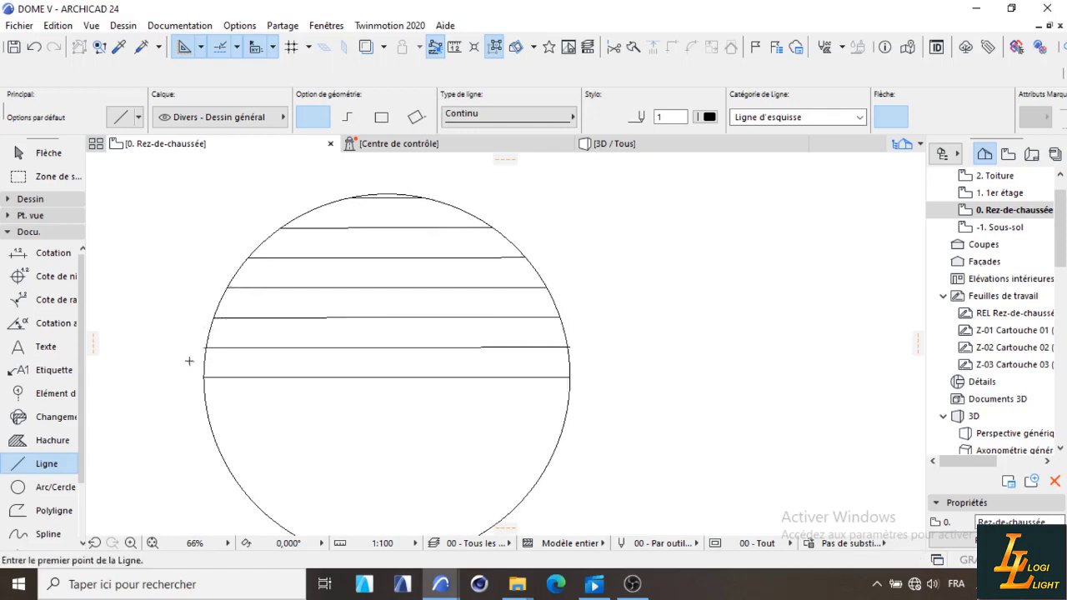
{"action": "scroll", "coordinate": [189, 361], "scroll_direction": "up", "scroll_amount": 5}
{"action": "scroll", "coordinate": [251, 317], "scroll_direction": "down", "scroll_amount": 6}
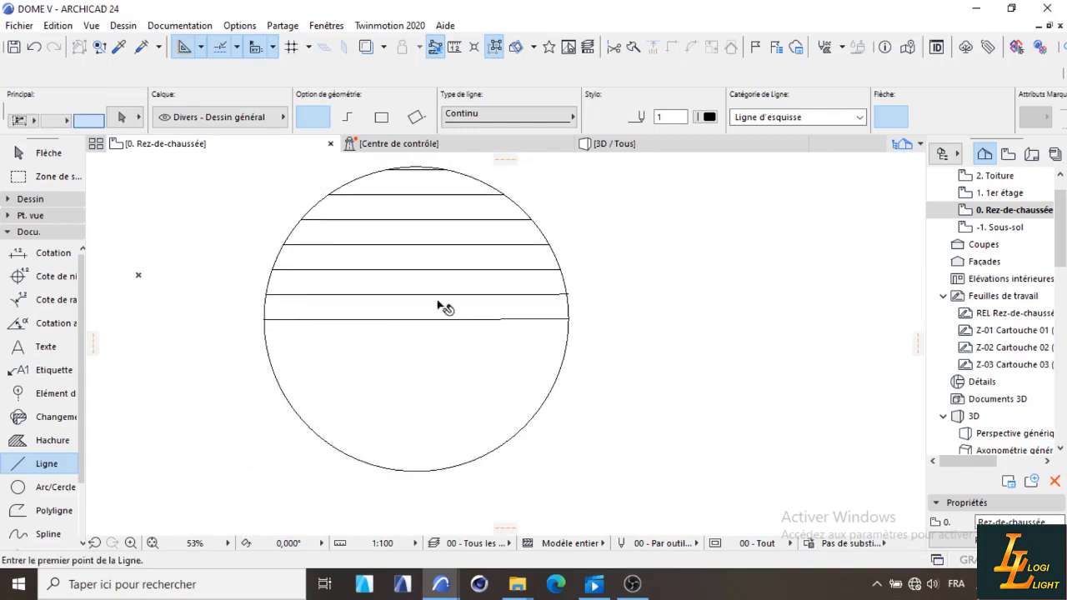
Select the diameter line and the six parallel lines above it in the second circle.
{"action": "left_click", "coordinate": [465, 319], "text": "shift"}
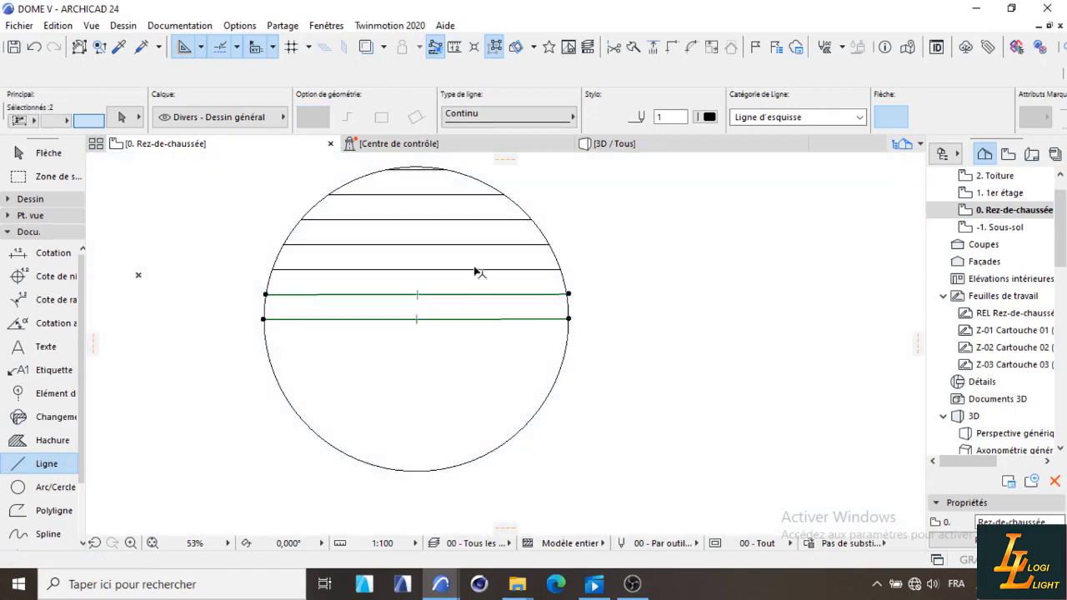
{"action": "left_click", "coordinate": [489, 245], "text": "shift"}
{"action": "left_click", "coordinate": [492, 220], "text": "shift"}
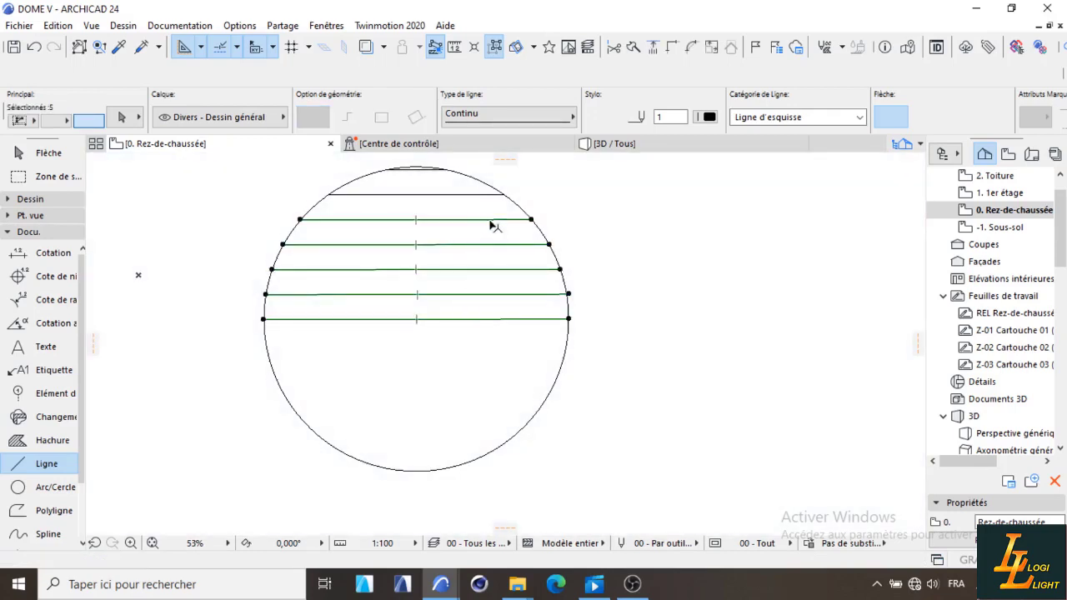
{"action": "scroll", "coordinate": [414, 157], "scroll_direction": "up", "scroll_amount": 3}
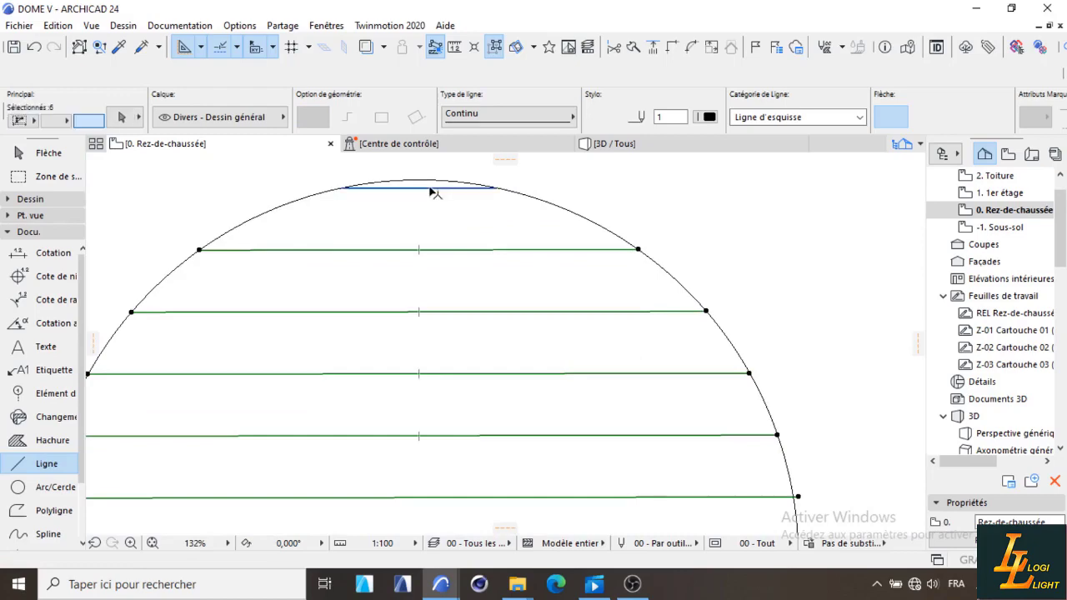
{"action": "left_click", "coordinate": [431, 189], "text": "shift"}
{"action": "scroll", "coordinate": [438, 207], "scroll_direction": "down", "scroll_amount": 6}
{"action": "scroll", "coordinate": [539, 270], "scroll_direction": "up", "scroll_amount": 3}
{"action": "right_click", "coordinate": [540, 275]}
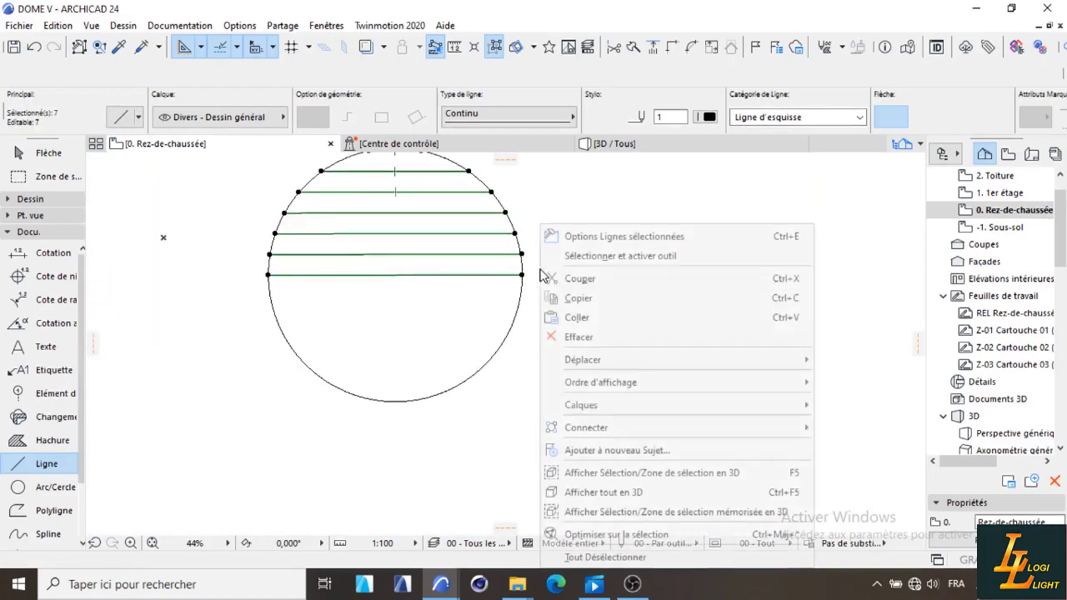
{"action": "left_click", "coordinate": [594, 238]}
{"action": "left_click", "coordinate": [723, 38]}
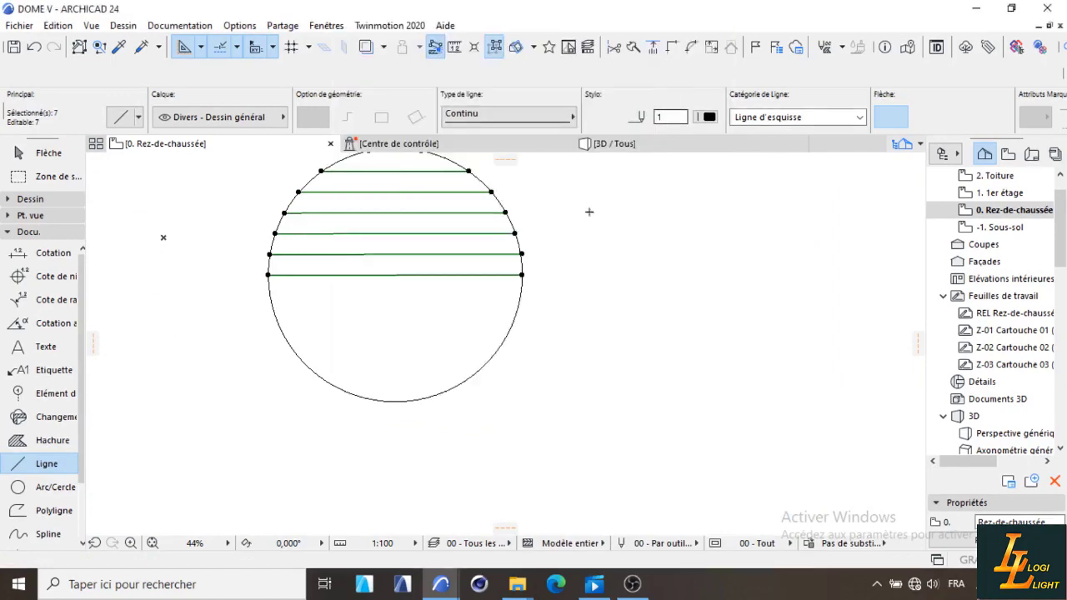
{"action": "scroll", "coordinate": [580, 245], "scroll_direction": "down", "scroll_amount": 6}
{"action": "key", "text": "ctrl+t"}
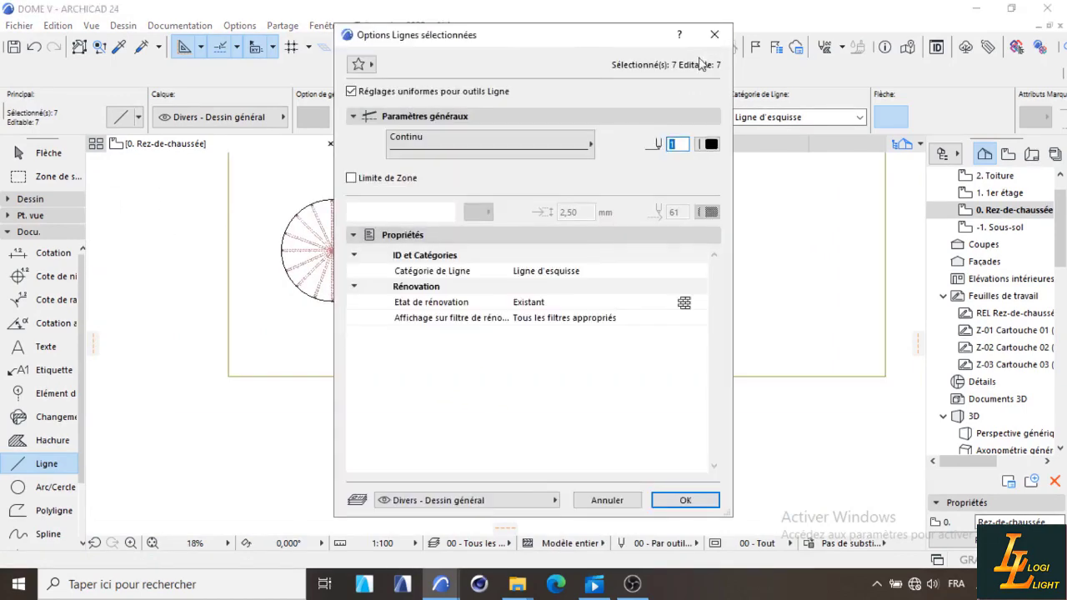
{"action": "left_click", "coordinate": [715, 35]}
{"action": "scroll", "coordinate": [583, 203], "scroll_direction": "up", "scroll_amount": 2}
{"action": "scroll", "coordinate": [550, 233], "scroll_direction": "up", "scroll_amount": 9}
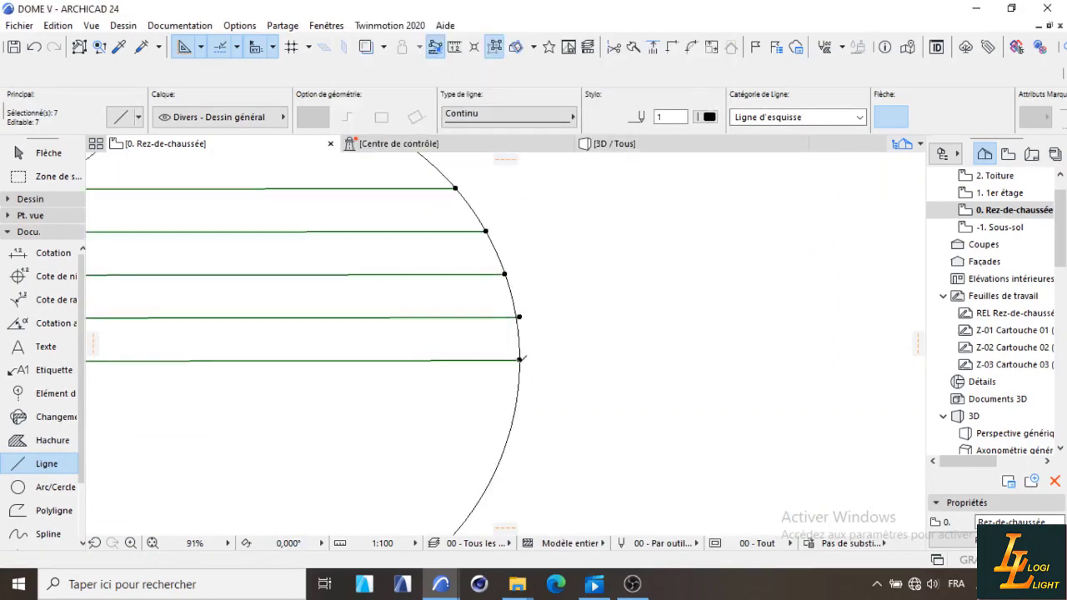
{"action": "scroll", "coordinate": [522, 346], "scroll_direction": "down", "scroll_amount": 3}
{"action": "left_click", "coordinate": [521, 343]}
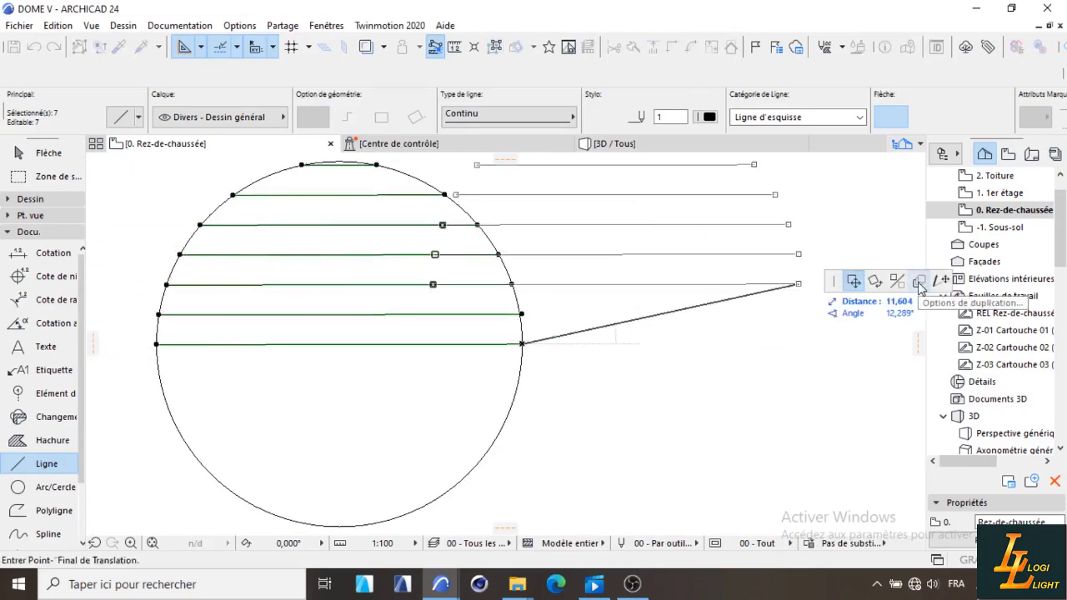
{"action": "key", "text": "Escape"}
{"action": "scroll", "coordinate": [529, 339], "scroll_direction": "down", "scroll_amount": 5}
{"action": "right_click", "coordinate": [563, 187]}
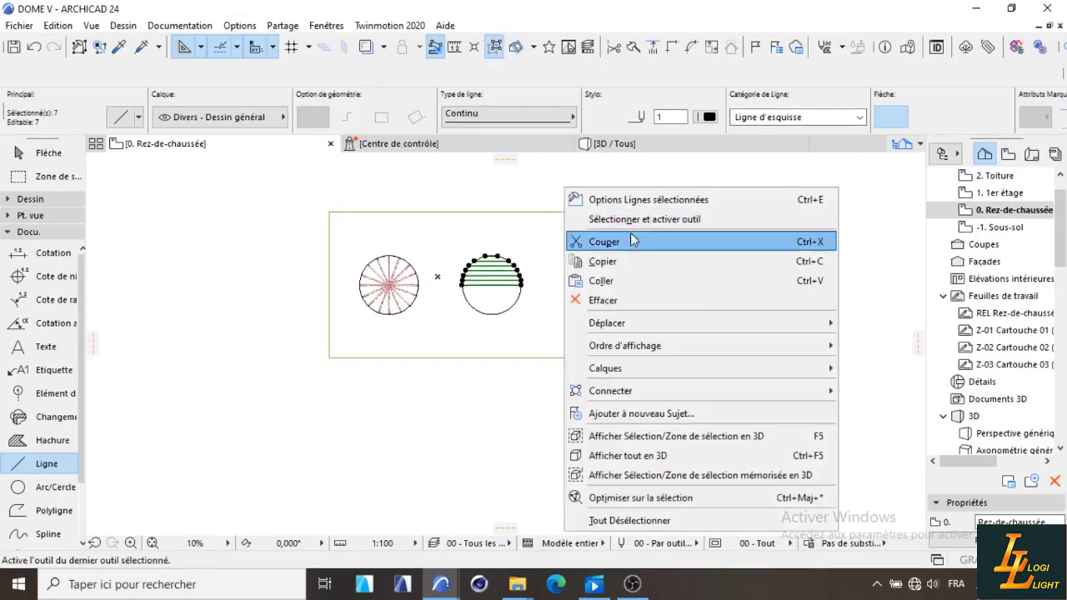
{"action": "left_click", "coordinate": [612, 221]}
{"action": "scroll", "coordinate": [509, 287], "scroll_direction": "up", "scroll_amount": 5}
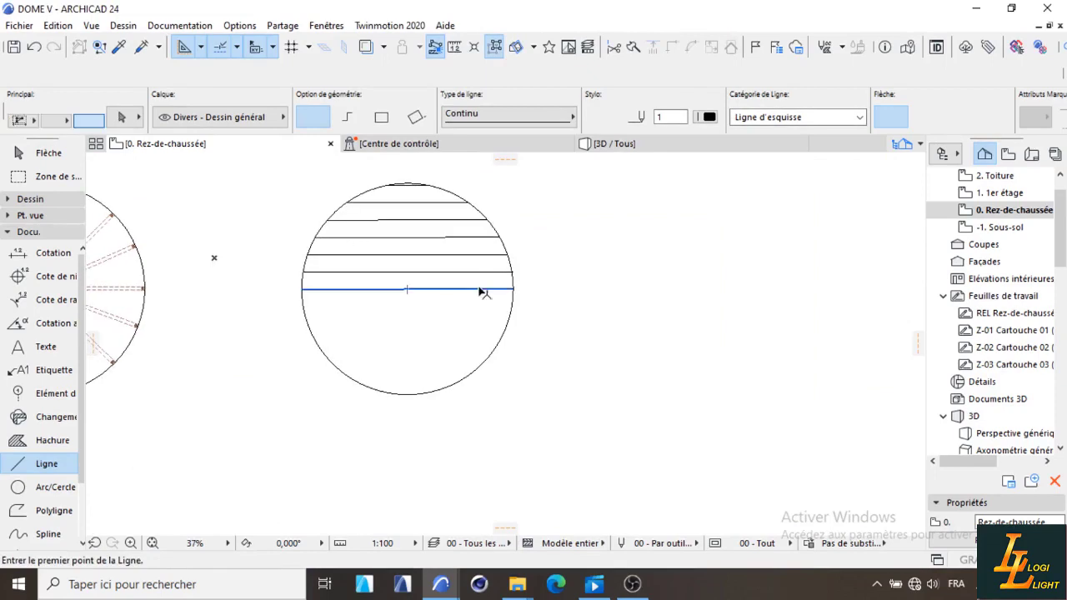
Complete the selection of the seven horizontal lines in the second circle, from the diameter up to the short line at its crown.
{"action": "left_click", "coordinate": [481, 290], "text": "shift"}
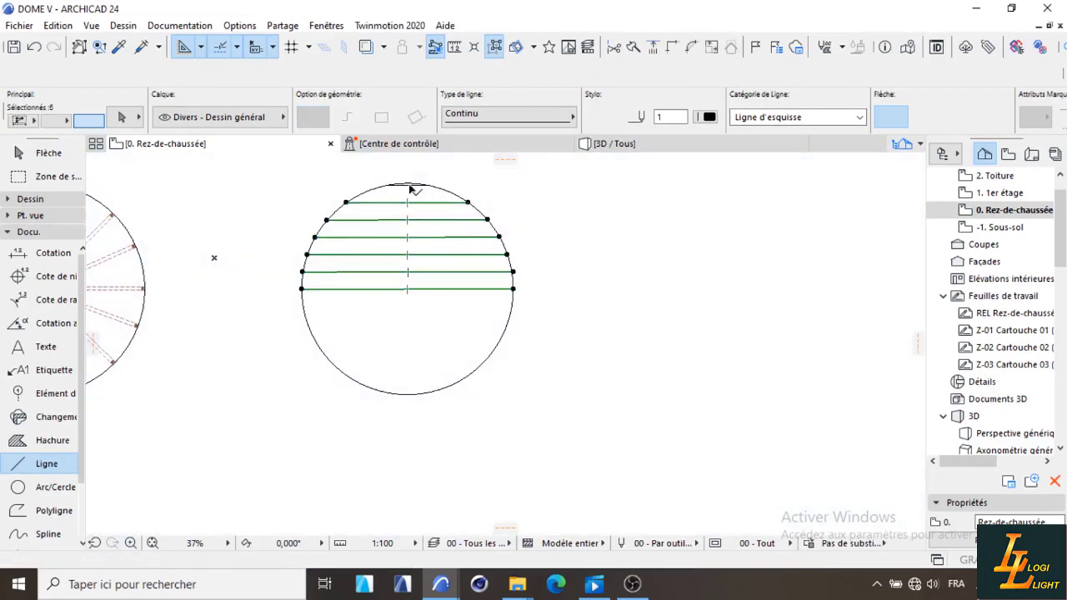
{"action": "scroll", "coordinate": [408, 191], "scroll_direction": "up", "scroll_amount": 4}
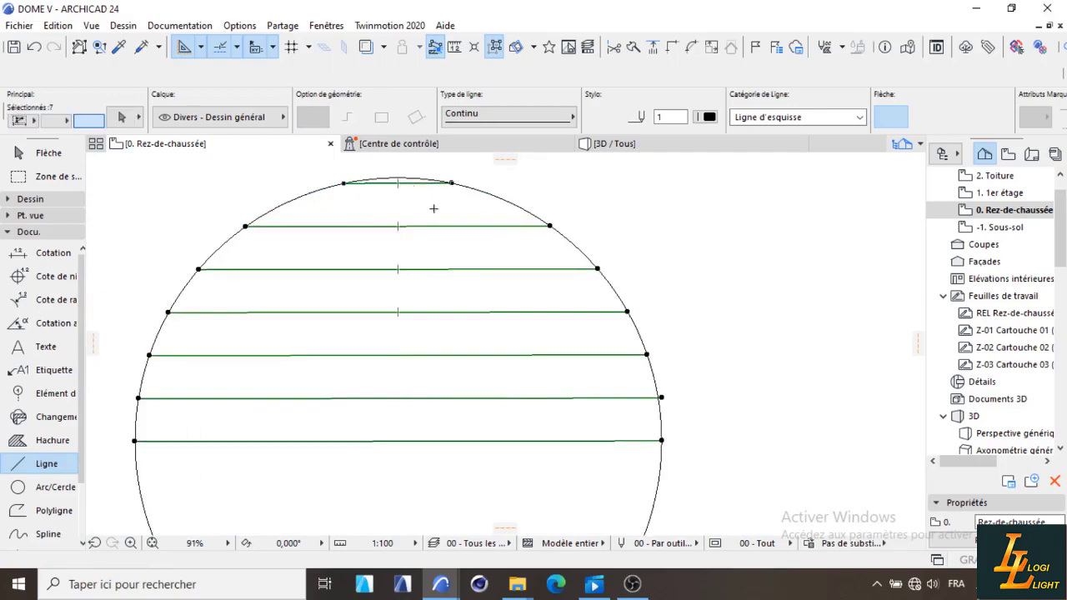
{"action": "scroll", "coordinate": [433, 208], "scroll_direction": "down", "scroll_amount": 10}
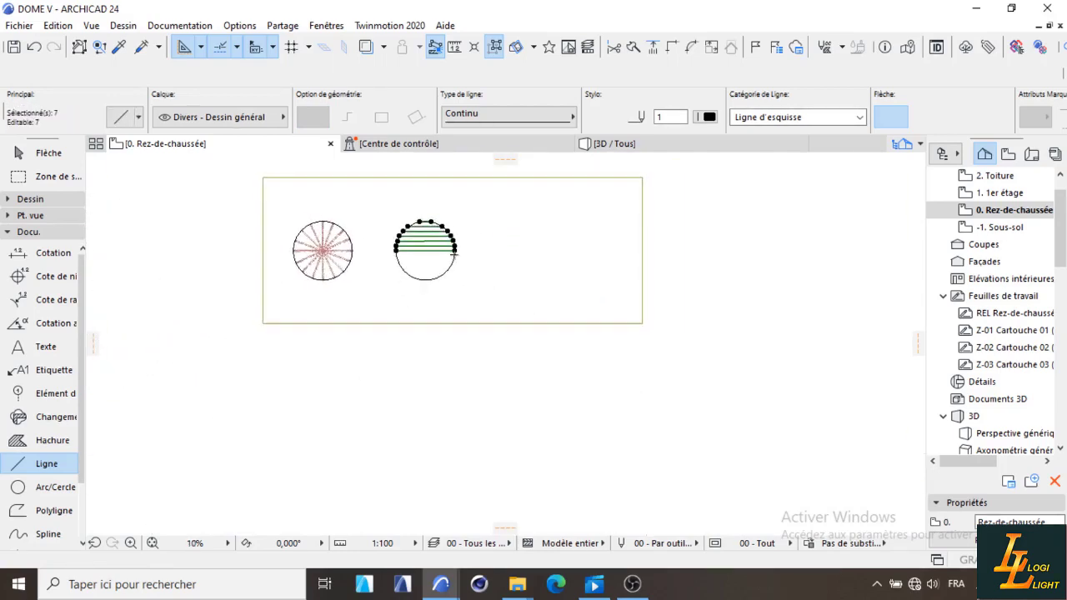
Try rotating a copy of the seven selected lines by 180° about the midpoint of the diameter line.
{"action": "right_click", "coordinate": [673, 234]}
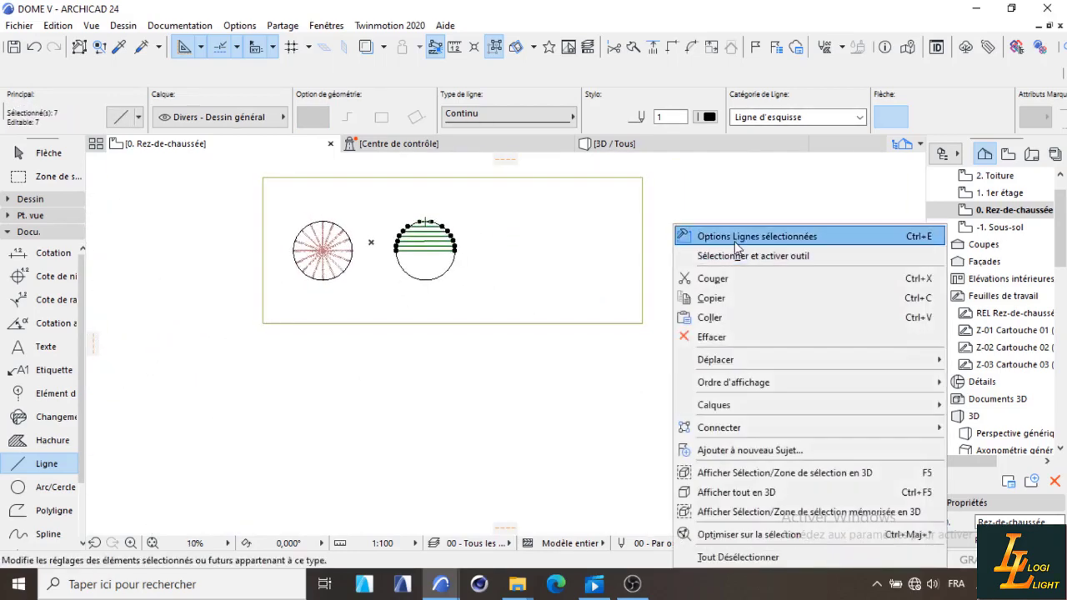
{"action": "mouse_move", "coordinate": [763, 360]}
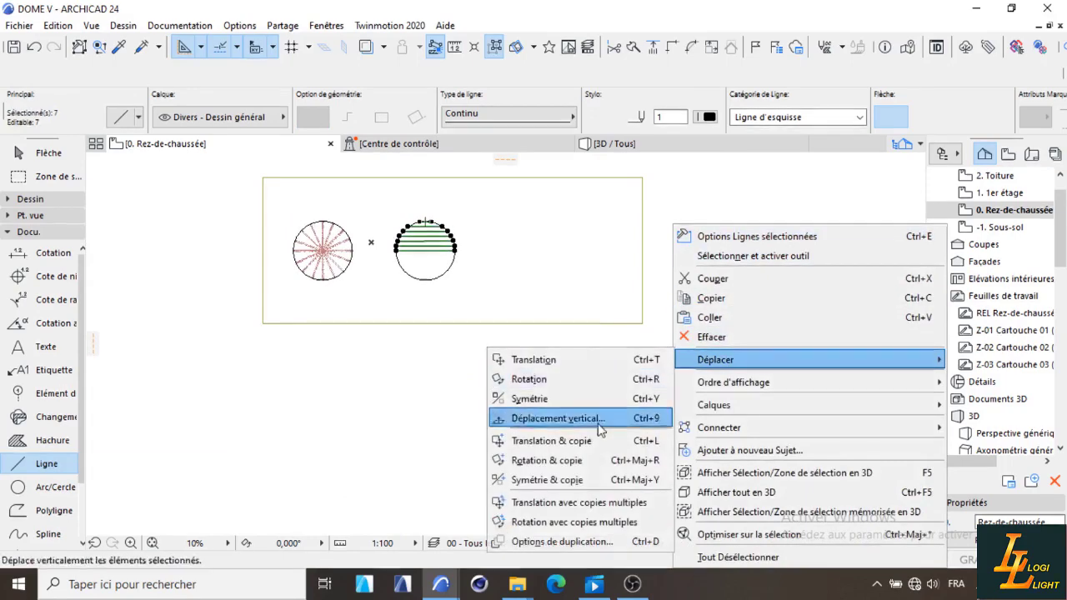
{"action": "left_click", "coordinate": [615, 471]}
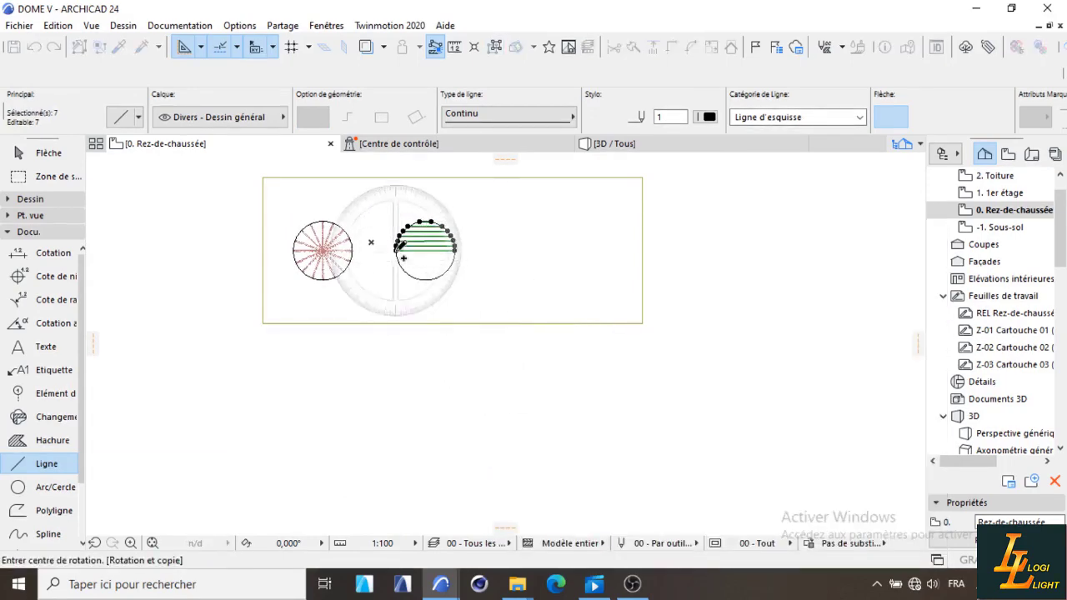
{"action": "scroll", "coordinate": [425, 250], "scroll_direction": "up", "scroll_amount": 6}
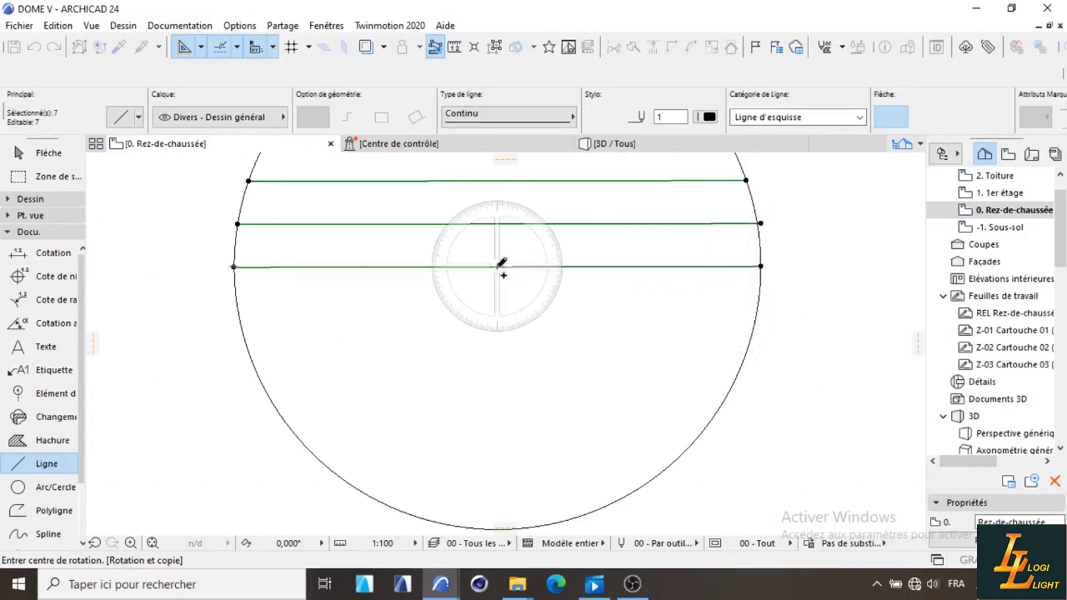
{"action": "left_click", "coordinate": [497, 267]}
{"action": "left_click", "coordinate": [784, 266]}
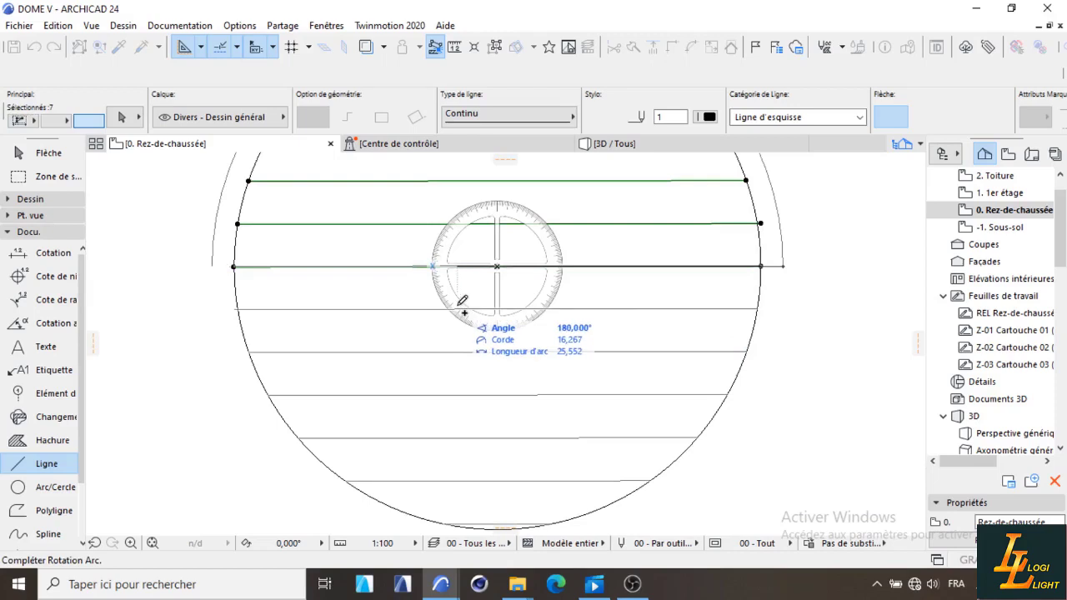
{"action": "left_click", "coordinate": [461, 303]}
{"action": "scroll", "coordinate": [428, 303], "scroll_direction": "down", "scroll_amount": 2}
{"action": "scroll", "coordinate": [667, 286], "scroll_direction": "up", "scroll_amount": 5}
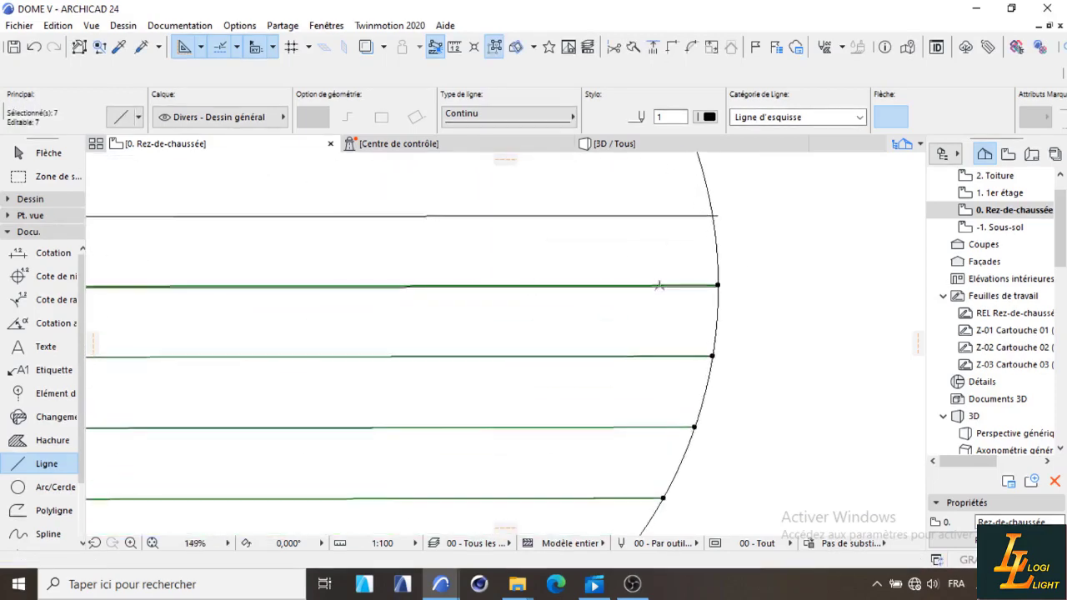
{"action": "scroll", "coordinate": [659, 286], "scroll_direction": "down", "scroll_amount": 5}
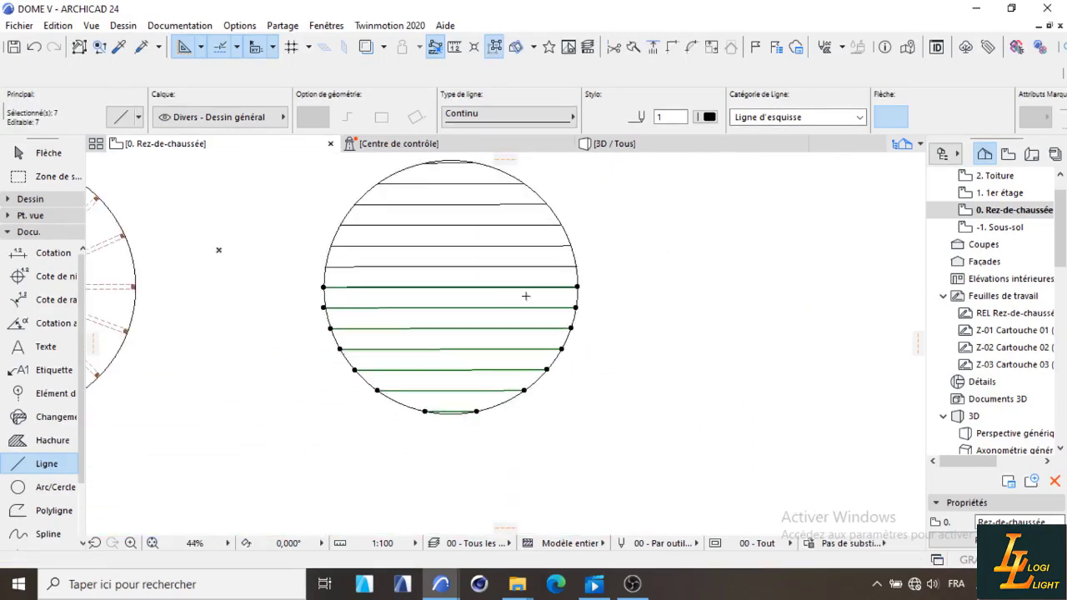
Undo the rotated copy of the lines and dismiss the duplication options without applying them.
{"action": "key", "text": "ctrl+z"}
{"action": "scroll", "coordinate": [438, 291], "scroll_direction": "up", "scroll_amount": 1}
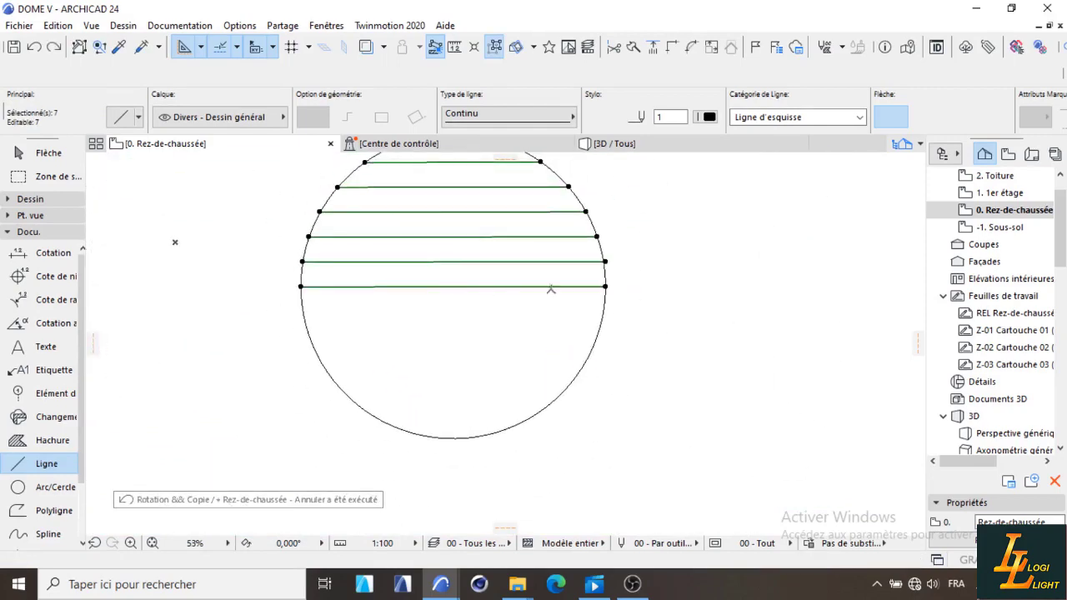
{"action": "left_click", "coordinate": [607, 288]}
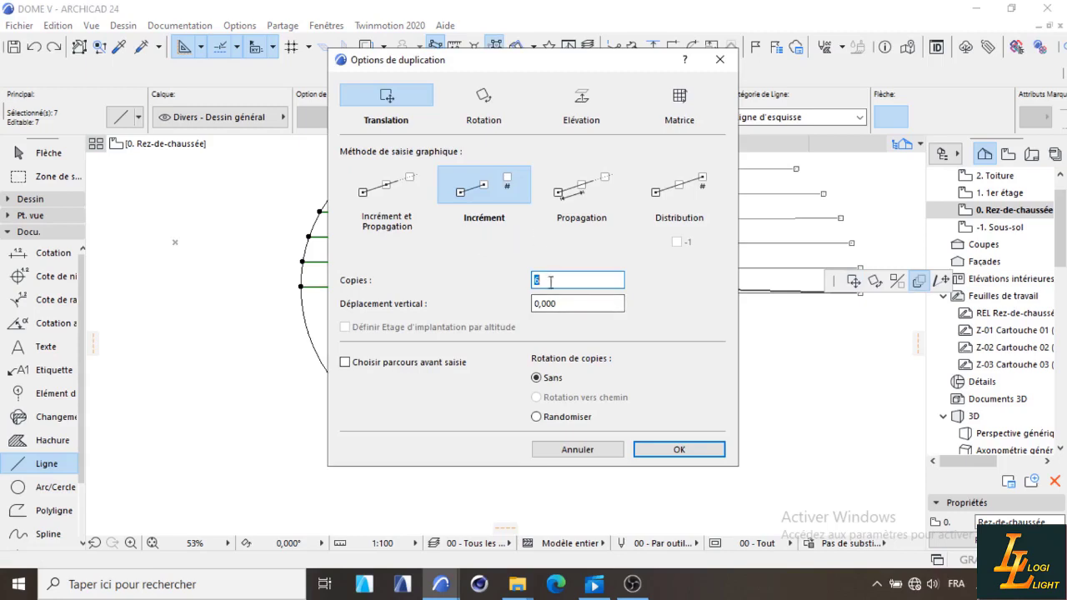
{"action": "left_click", "coordinate": [721, 70]}
Rotate a copy of the seven lines 180° about the circle's centre to fill its lower half, then deselect them.
{"action": "right_click", "coordinate": [672, 279]}
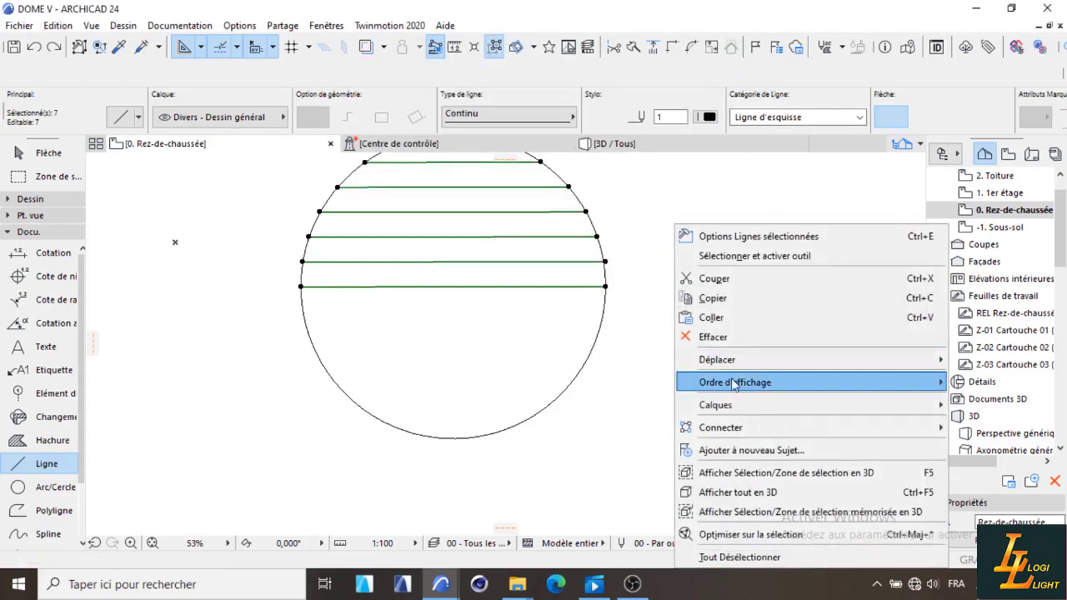
{"action": "mouse_move", "coordinate": [679, 364]}
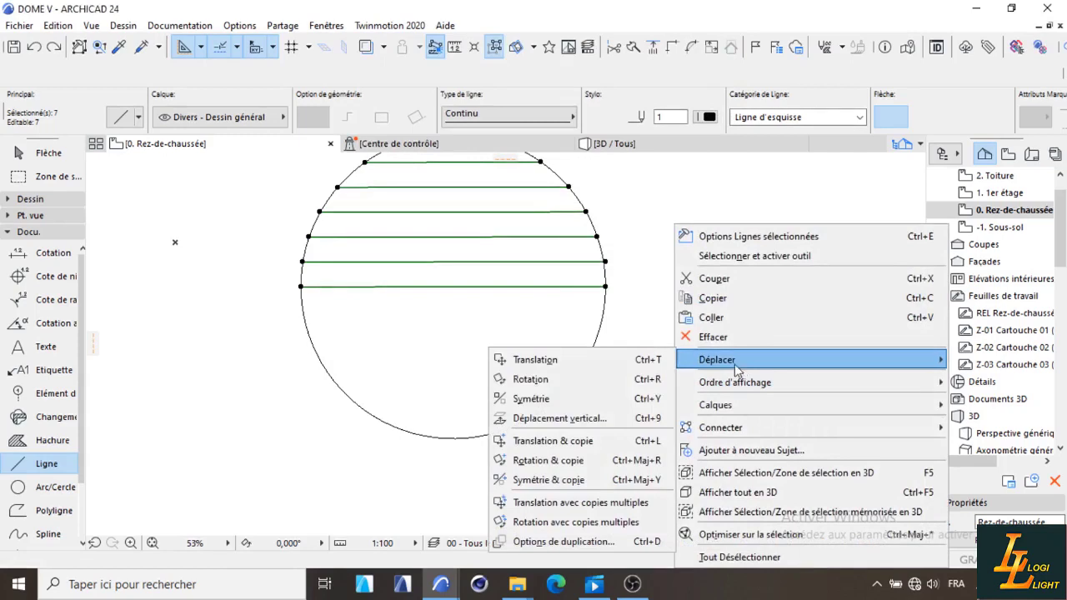
{"action": "left_click", "coordinate": [615, 461]}
{"action": "scroll", "coordinate": [476, 298], "scroll_direction": "up", "scroll_amount": 3}
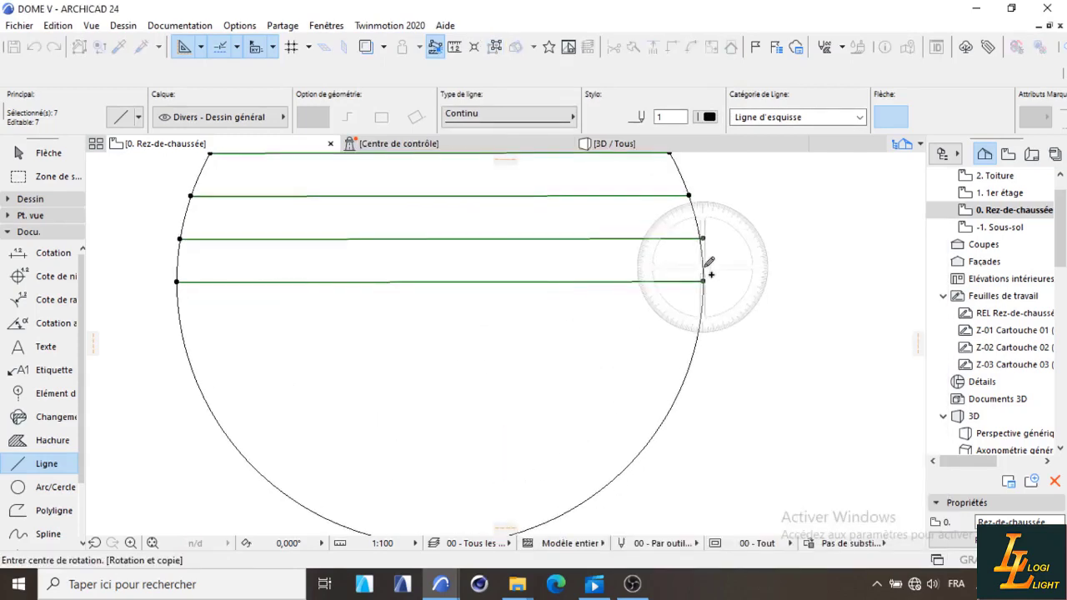
{"action": "scroll", "coordinate": [459, 278], "scroll_direction": "up", "scroll_amount": 1}
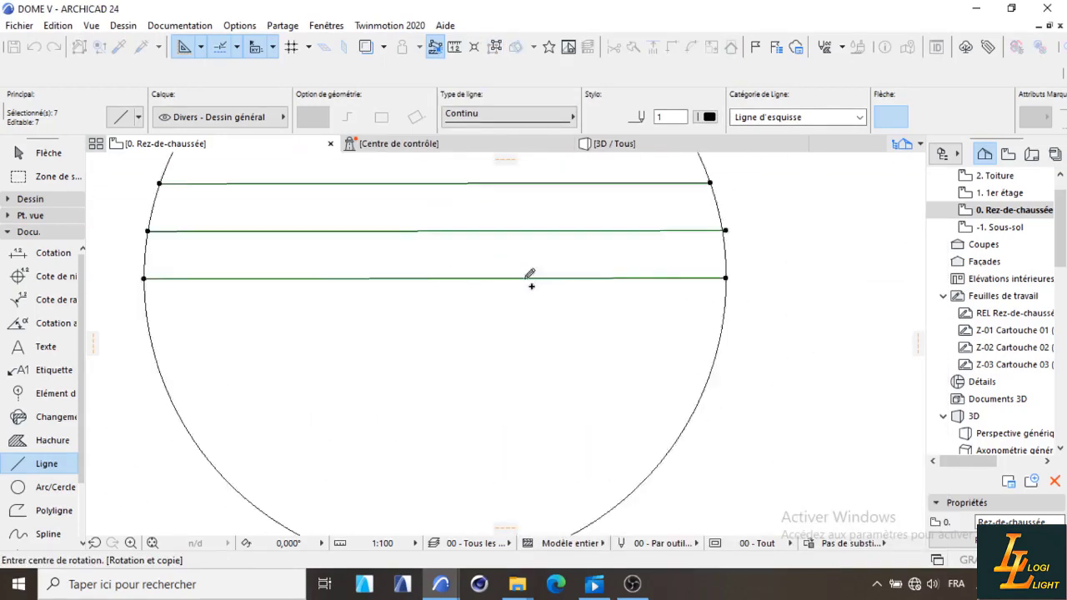
{"action": "scroll", "coordinate": [526, 278], "scroll_direction": "down", "scroll_amount": 1}
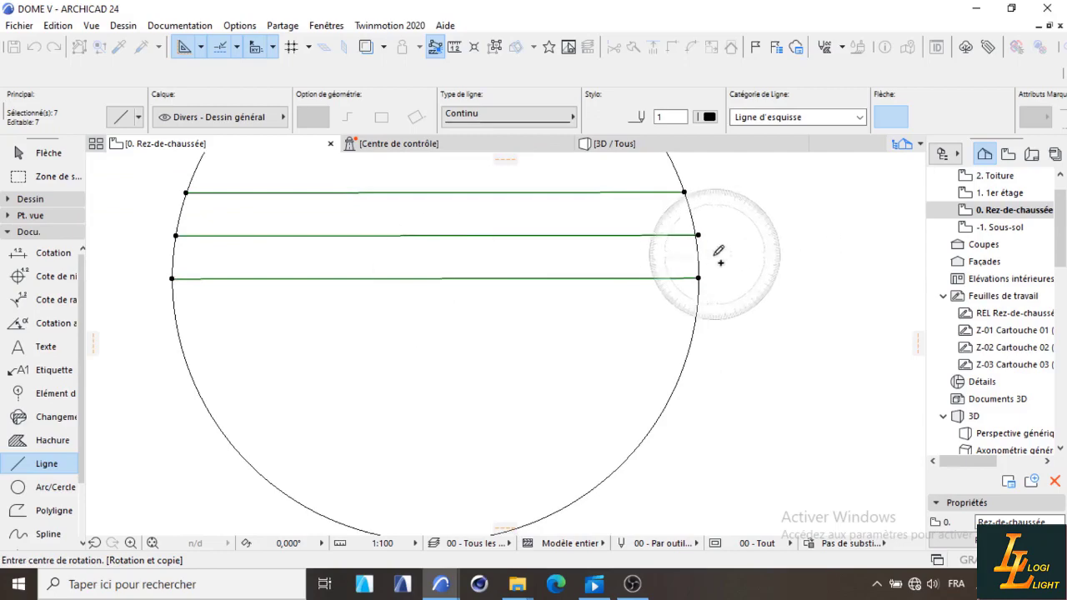
{"action": "left_click", "coordinate": [435, 277]}
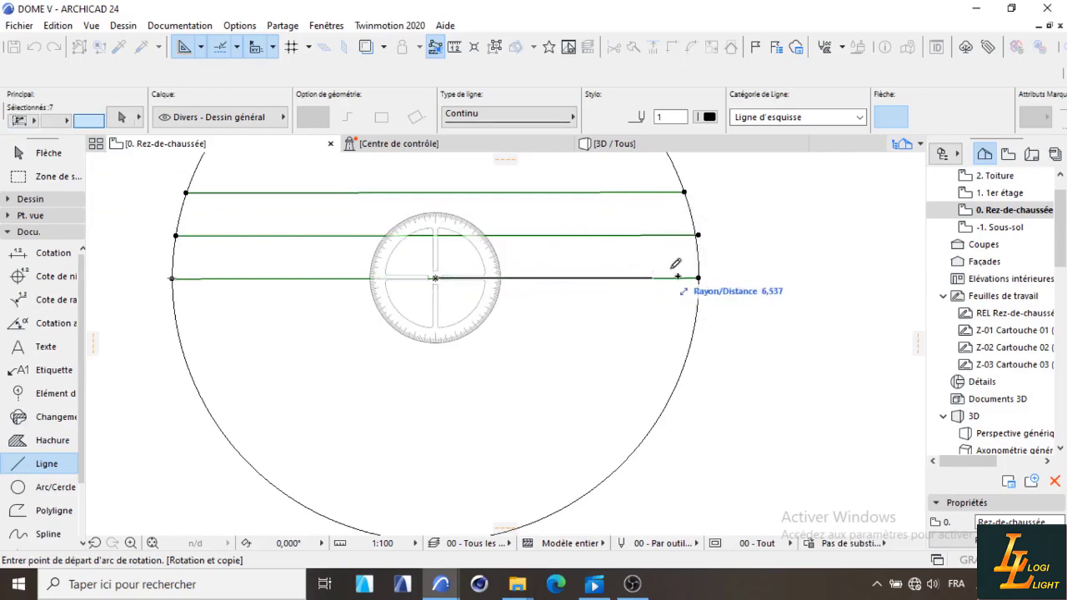
{"action": "left_click", "coordinate": [730, 278]}
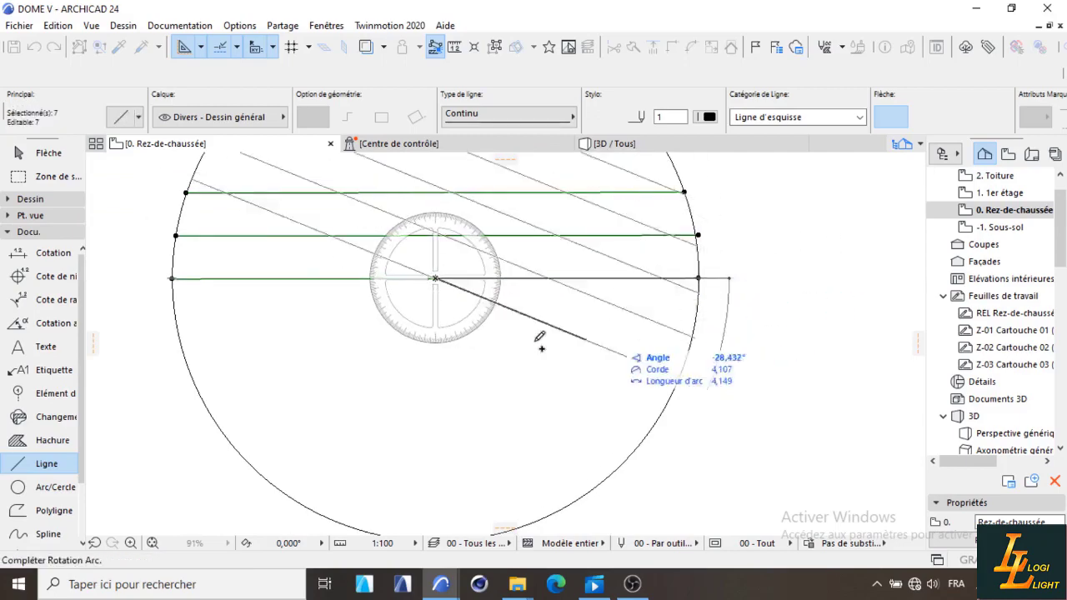
{"action": "left_click", "coordinate": [234, 278]}
{"action": "scroll", "coordinate": [338, 286], "scroll_direction": "down", "scroll_amount": 5}
{"action": "scroll", "coordinate": [362, 295], "scroll_direction": "up", "scroll_amount": 4}
{"action": "scroll", "coordinate": [475, 290], "scroll_direction": "down", "scroll_amount": 4}
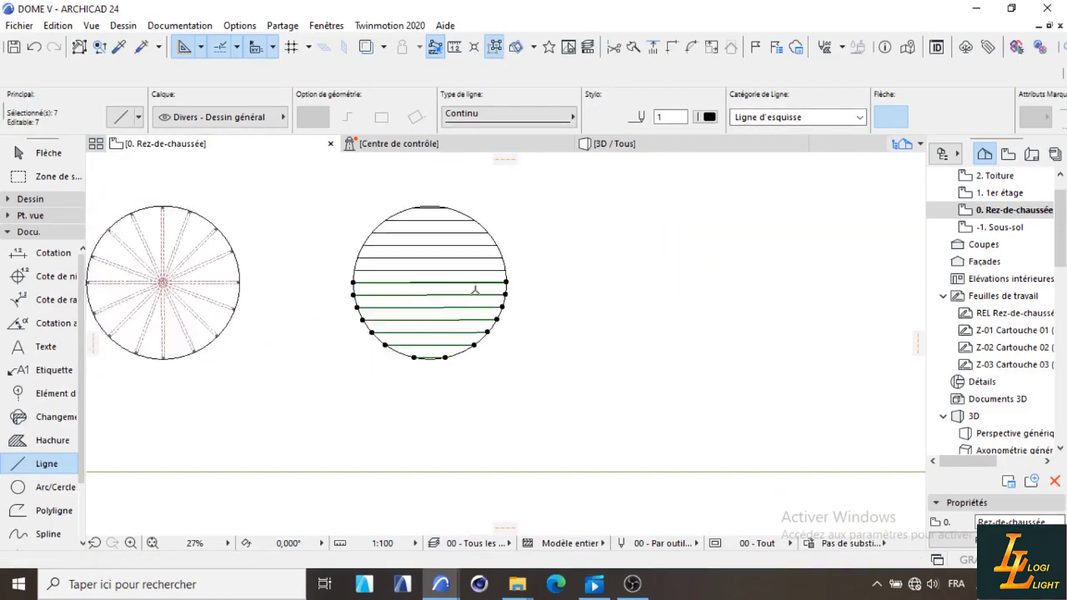
{"action": "scroll", "coordinate": [475, 290], "scroll_direction": "down", "scroll_amount": 1}
{"action": "key", "text": "Escape"}
Copy the horizontal arched shell from the ribbed dome onto the diameter line of the second circle, then deselect it.
{"action": "scroll", "coordinate": [235, 295], "scroll_direction": "up", "scroll_amount": 3}
{"action": "scroll", "coordinate": [350, 280], "scroll_direction": "down", "scroll_amount": 3}
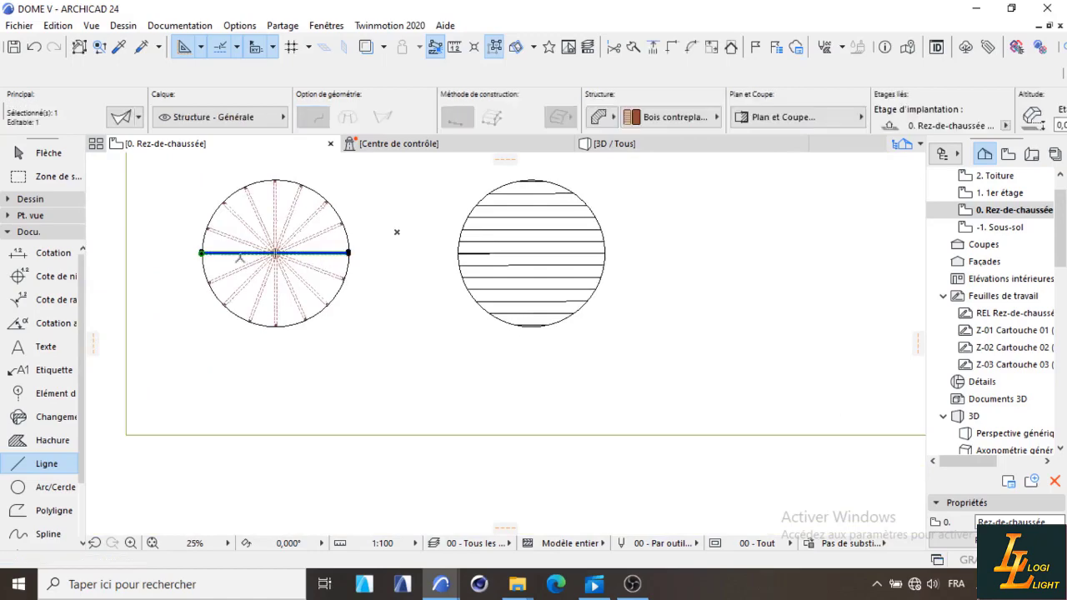
{"action": "key", "text": "ctrl+shift+d"}
{"action": "scroll", "coordinate": [225, 262], "scroll_direction": "up", "scroll_amount": 2}
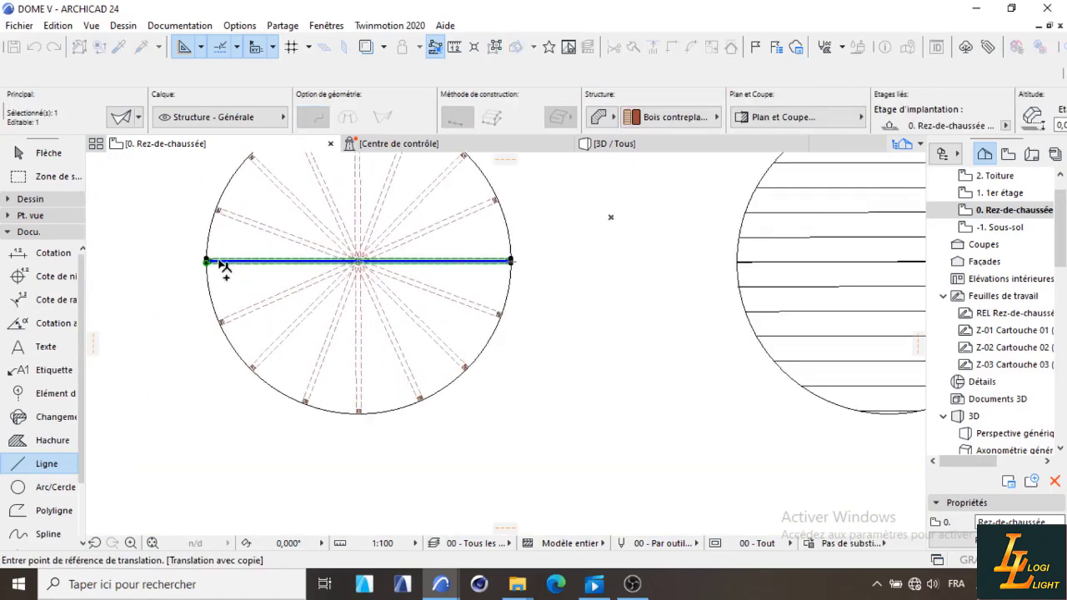
{"action": "scroll", "coordinate": [399, 269], "scroll_direction": "down", "scroll_amount": 3}
{"action": "scroll", "coordinate": [612, 276], "scroll_direction": "up", "scroll_amount": 6}
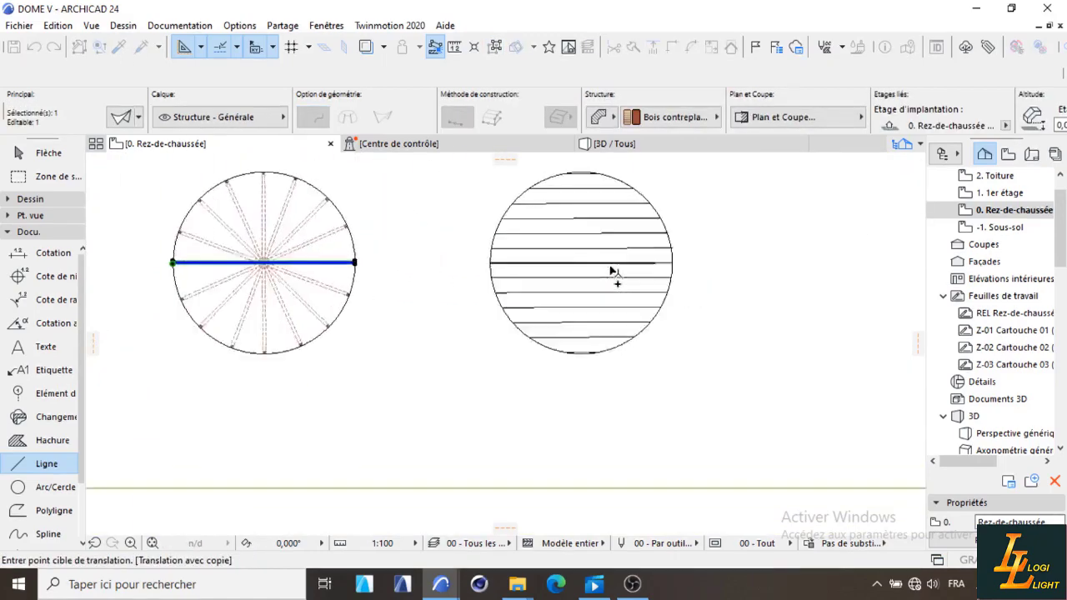
{"action": "scroll", "coordinate": [275, 250], "scroll_direction": "up", "scroll_amount": 4}
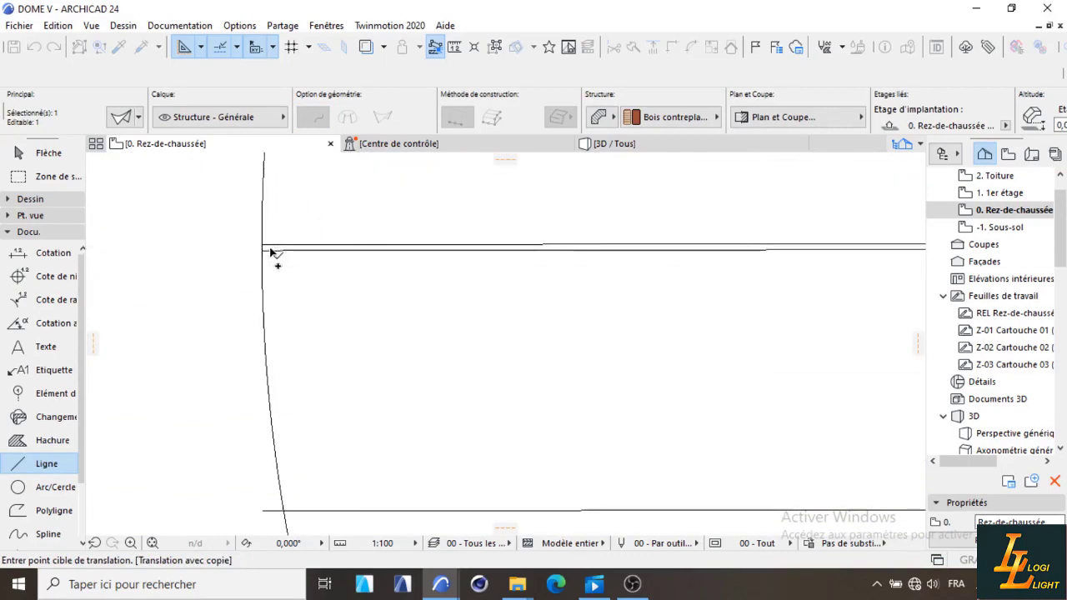
{"action": "left_click", "coordinate": [262, 227]}
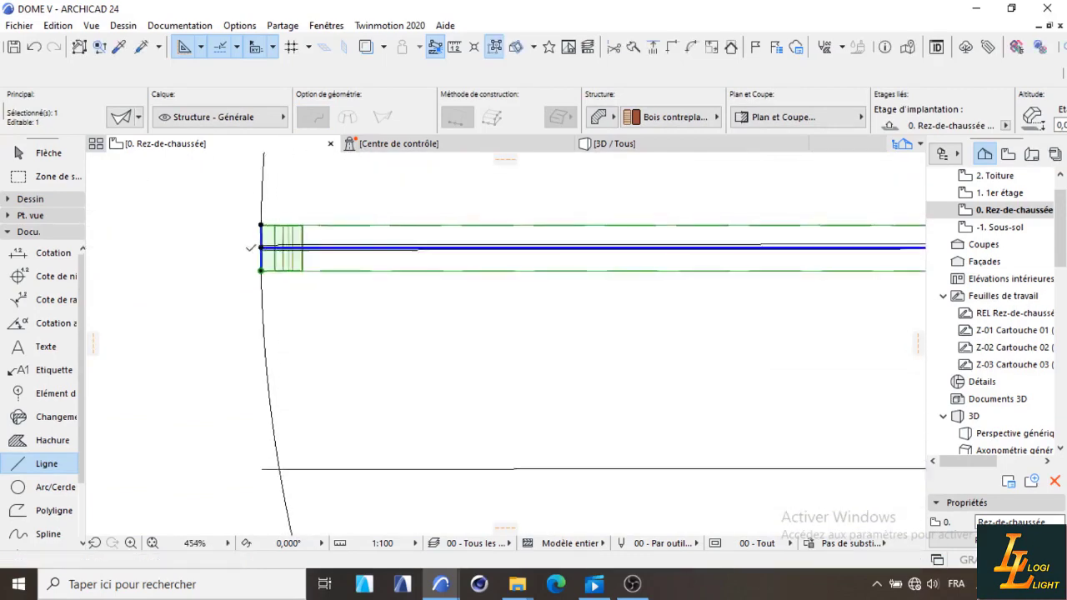
{"action": "scroll", "coordinate": [266, 237], "scroll_direction": "down", "scroll_amount": 4}
{"action": "key", "text": "Escape"}
{"action": "scroll", "coordinate": [255, 241], "scroll_direction": "up", "scroll_amount": 6}
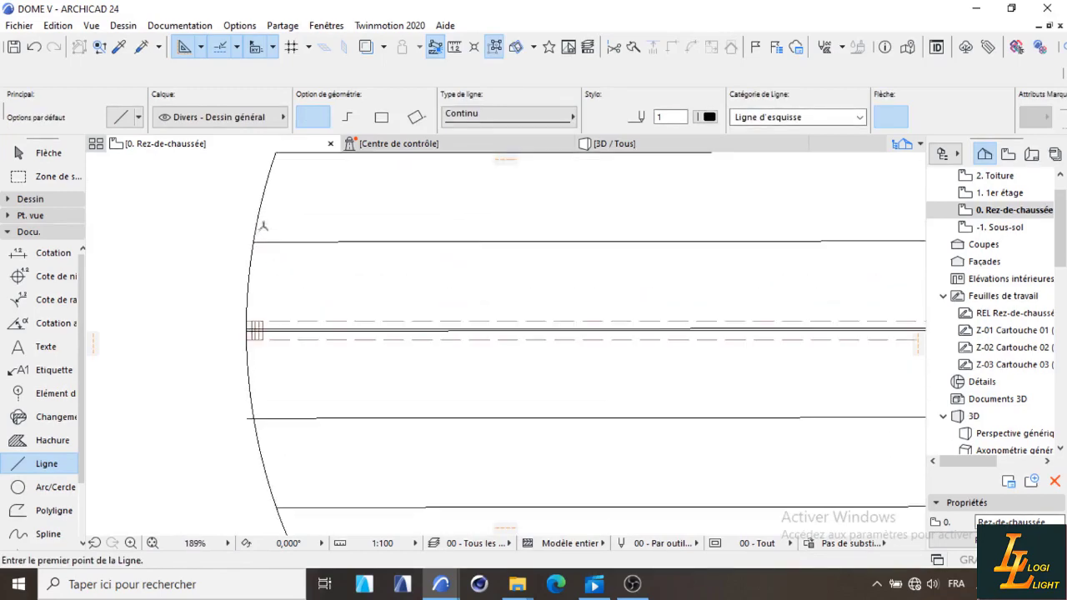
{"action": "scroll", "coordinate": [255, 241], "scroll_direction": "up", "scroll_amount": 3}
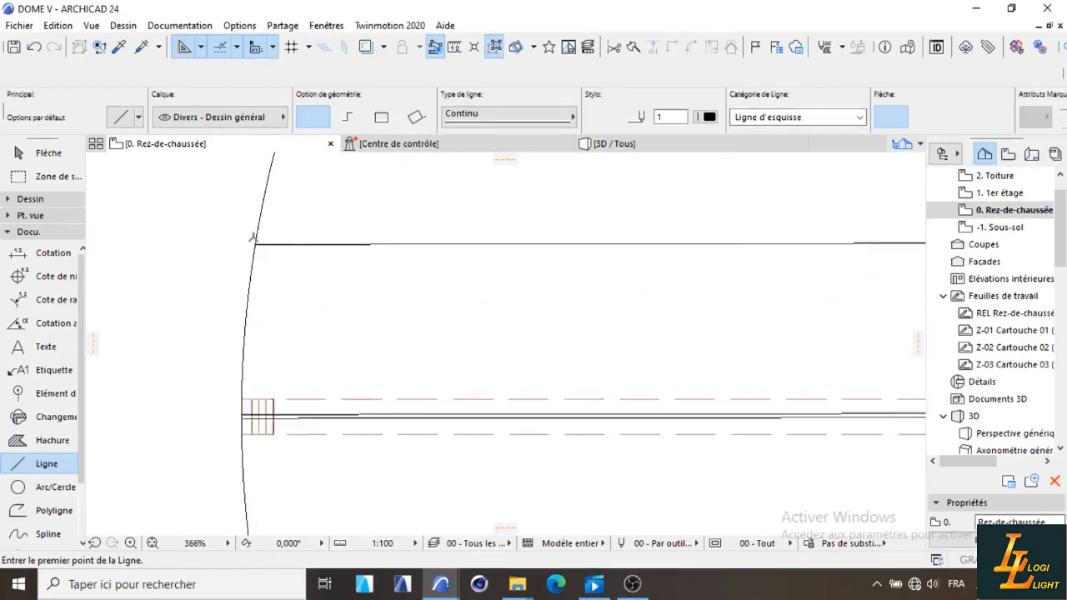
{"action": "left_click", "coordinate": [258, 244]}
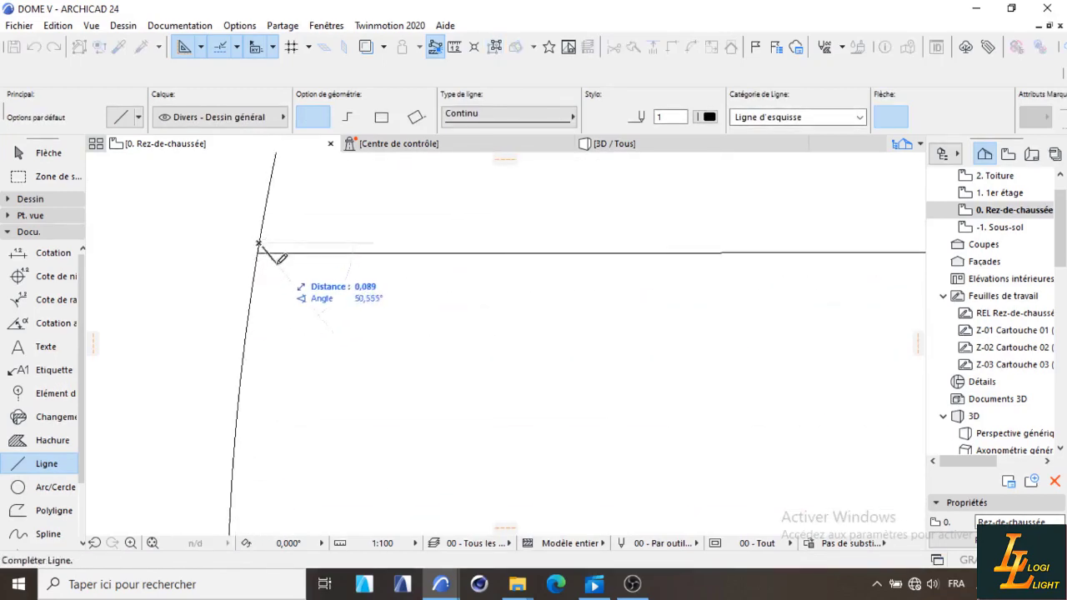
{"action": "key", "text": "Escape"}
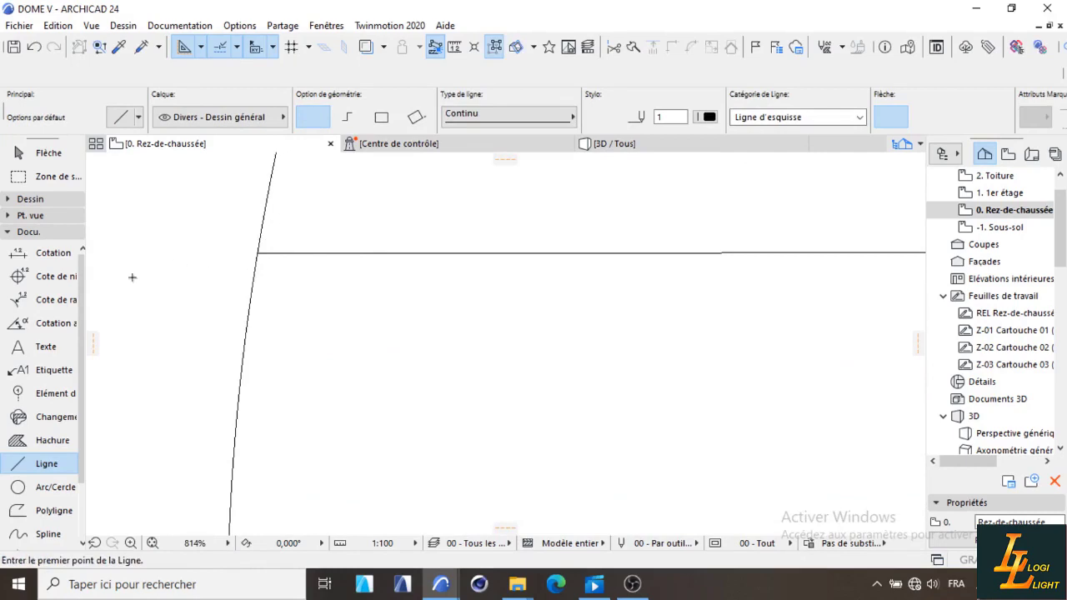
Draw an extruded arched shell along the first line above the second circle's diameter, spanning between its two intersections with the circle.
{"action": "left_click", "coordinate": [6, 233]}
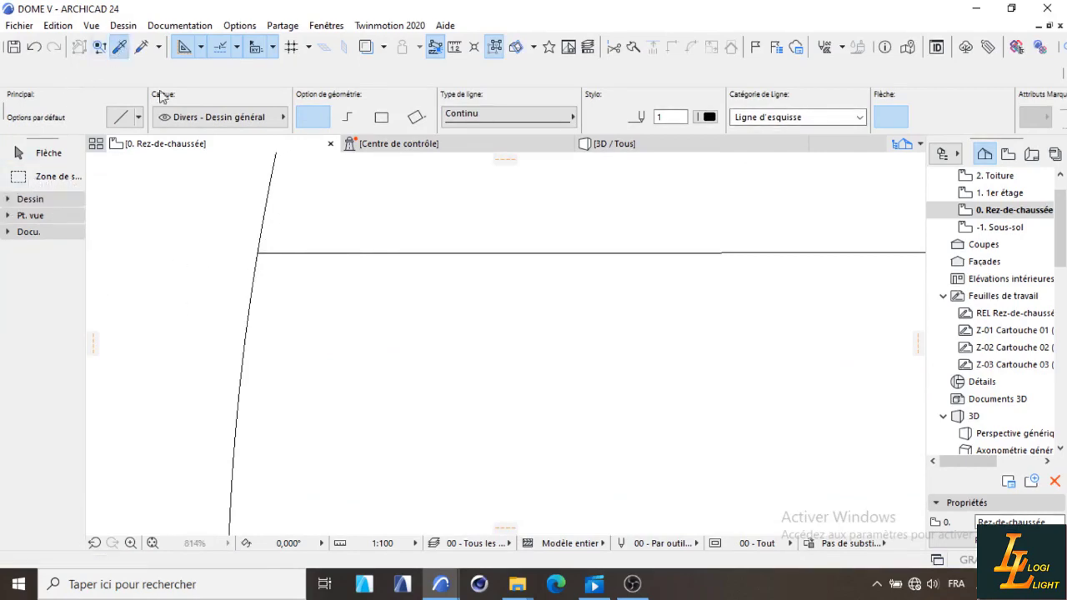
{"action": "scroll", "coordinate": [197, 161], "scroll_direction": "down", "scroll_amount": 3}
{"action": "left_click", "coordinate": [18, 200]}
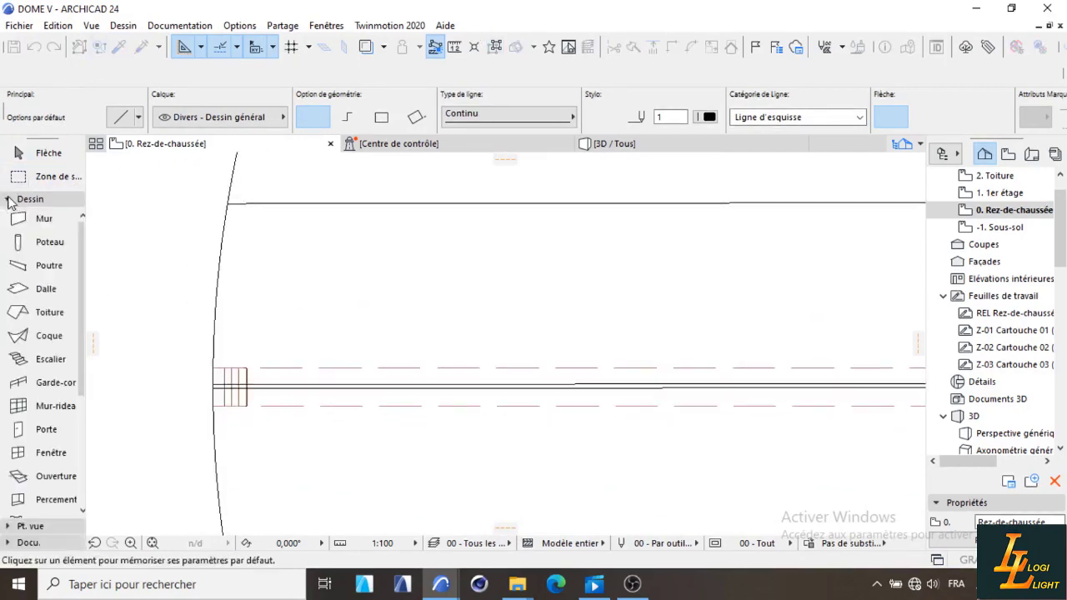
{"action": "left_click", "coordinate": [48, 337]}
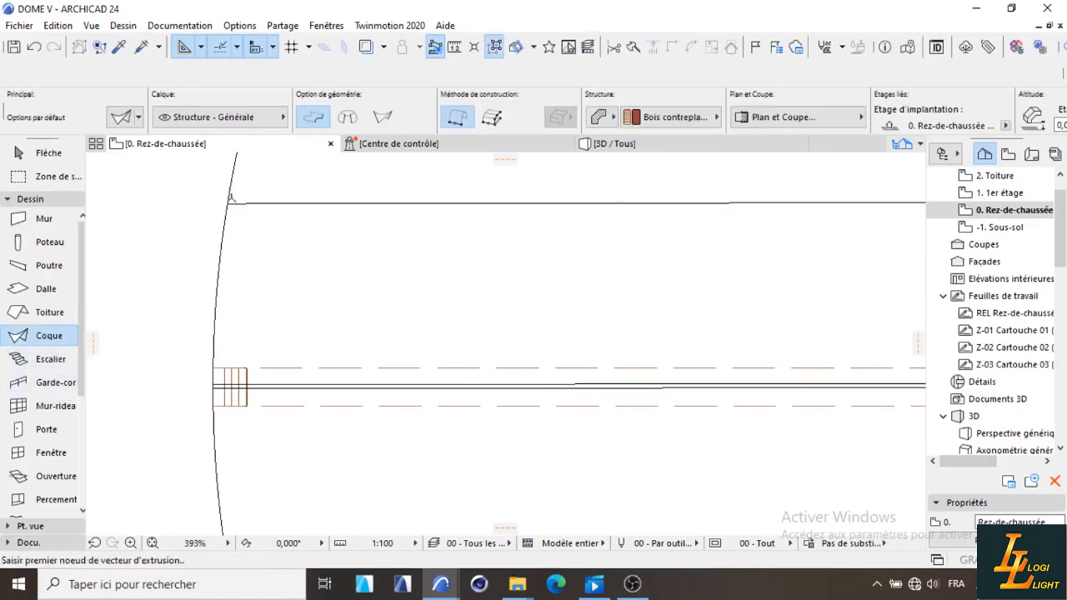
{"action": "scroll", "coordinate": [233, 196], "scroll_direction": "up", "scroll_amount": 4}
{"action": "left_click", "coordinate": [217, 203]}
{"action": "key", "text": "Escape"}
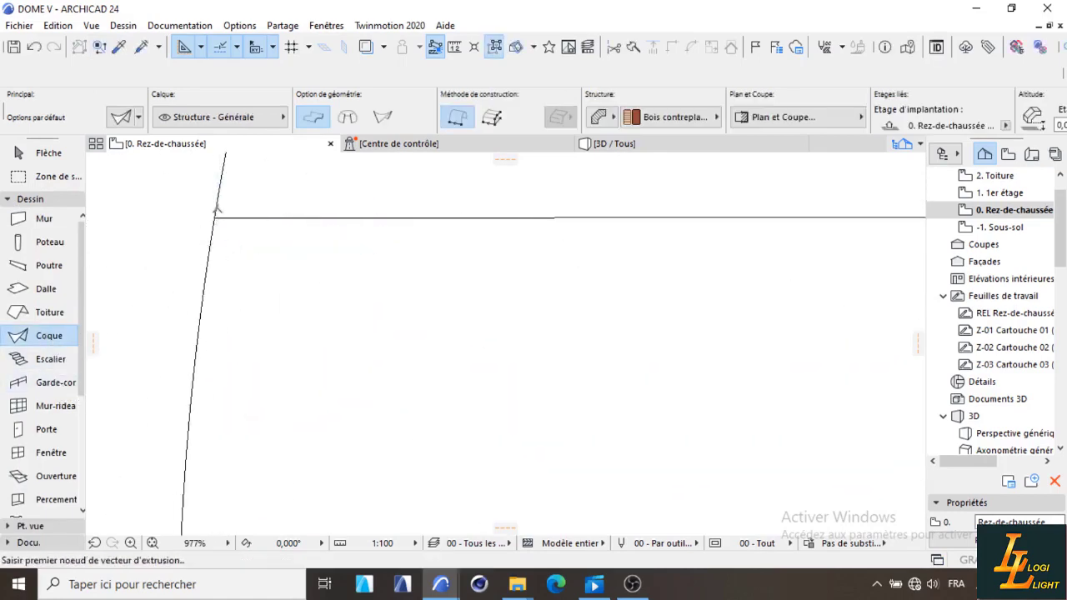
{"action": "left_click", "coordinate": [213, 236]}
{"action": "key", "text": "Escape"}
{"action": "left_click", "coordinate": [211, 238]}
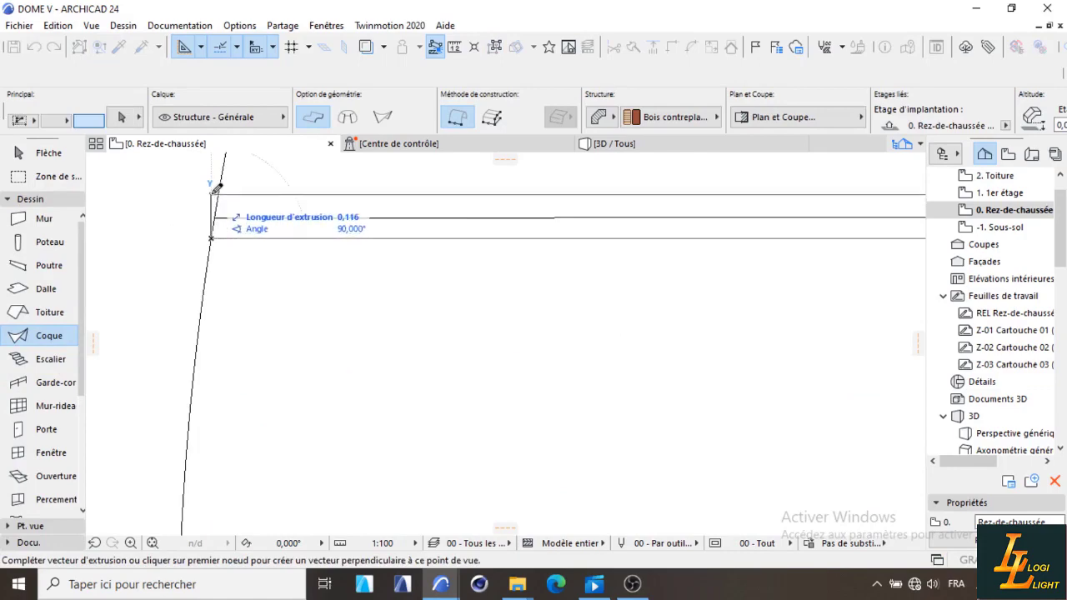
{"action": "left_click", "coordinate": [213, 177]}
{"action": "scroll", "coordinate": [276, 231], "scroll_direction": "down", "scroll_amount": 10}
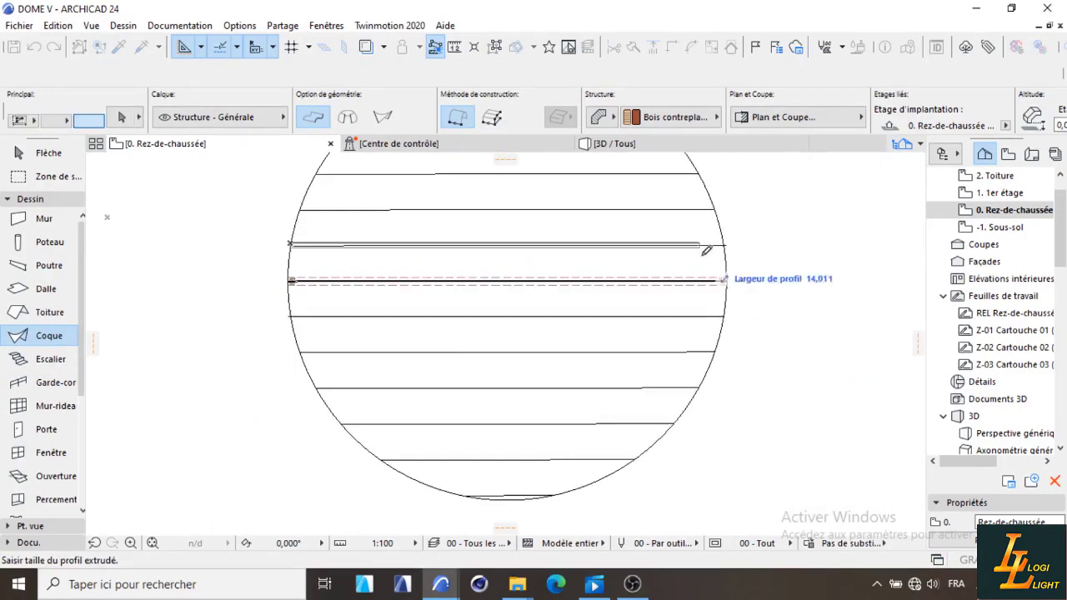
{"action": "scroll", "coordinate": [725, 247], "scroll_direction": "up", "scroll_amount": 10}
{"action": "left_click", "coordinate": [704, 219]}
{"action": "scroll", "coordinate": [680, 302], "scroll_direction": "down", "scroll_amount": 9}
{"action": "scroll", "coordinate": [688, 271], "scroll_direction": "up", "scroll_amount": 5}
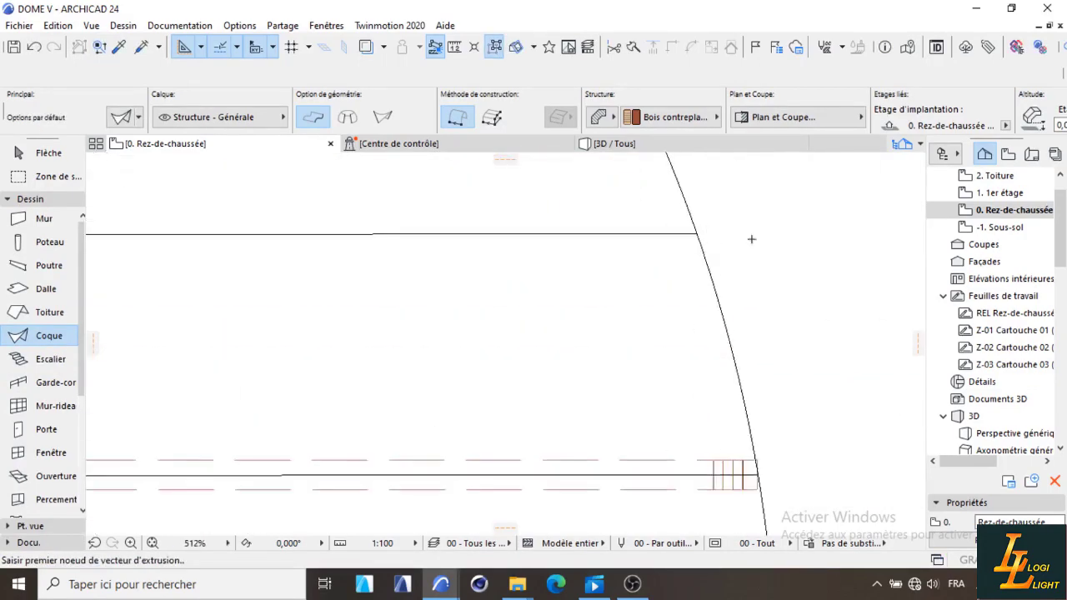
Draw an extruded arched shell along the second line above the diameter, from one edge of the circle to the other.
{"action": "scroll", "coordinate": [752, 240], "scroll_direction": "down", "scroll_amount": 8}
{"action": "scroll", "coordinate": [502, 270], "scroll_direction": "up", "scroll_amount": 4}
{"action": "scroll", "coordinate": [502, 270], "scroll_direction": "up", "scroll_amount": 3}
{"action": "scroll", "coordinate": [448, 246], "scroll_direction": "up", "scroll_amount": 5}
{"action": "left_click", "coordinate": [449, 244]}
{"action": "key", "text": "Escape"}
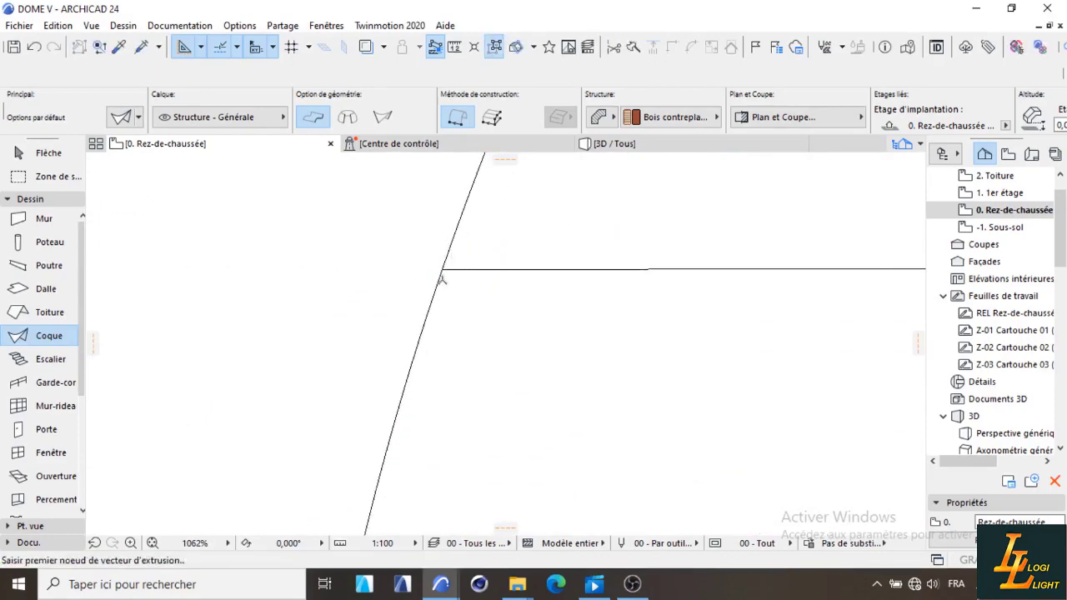
{"action": "left_click", "coordinate": [441, 282]}
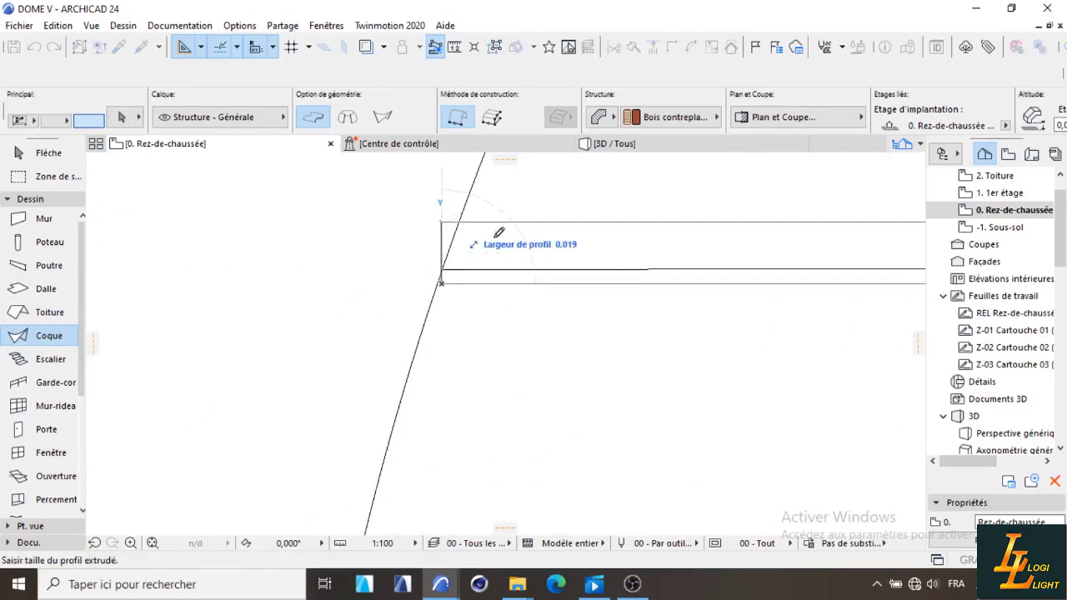
{"action": "scroll", "coordinate": [499, 232], "scroll_direction": "down", "scroll_amount": 9}
{"action": "scroll", "coordinate": [571, 292], "scroll_direction": "up", "scroll_amount": 7}
{"action": "left_click", "coordinate": [710, 215]}
Draw an extruded arched shell along the third line above the diameter, spanning the full width of the circle.
{"action": "scroll", "coordinate": [697, 236], "scroll_direction": "down", "scroll_amount": 7}
{"action": "scroll", "coordinate": [498, 218], "scroll_direction": "up", "scroll_amount": 3}
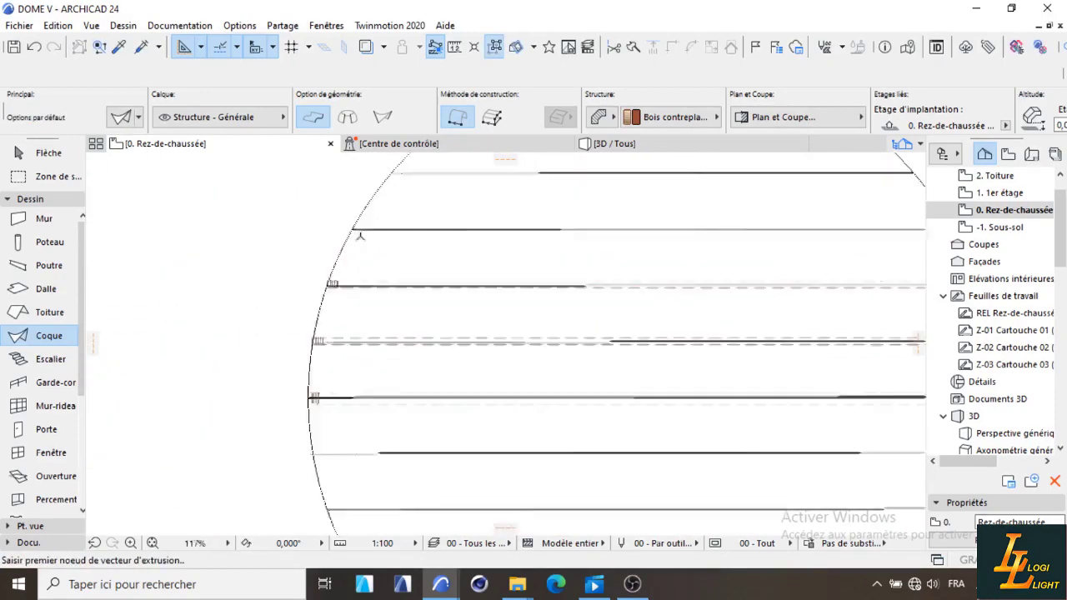
{"action": "scroll", "coordinate": [360, 236], "scroll_direction": "up", "scroll_amount": 5}
{"action": "left_click", "coordinate": [377, 279]}
{"action": "scroll", "coordinate": [383, 208], "scroll_direction": "down", "scroll_amount": 2}
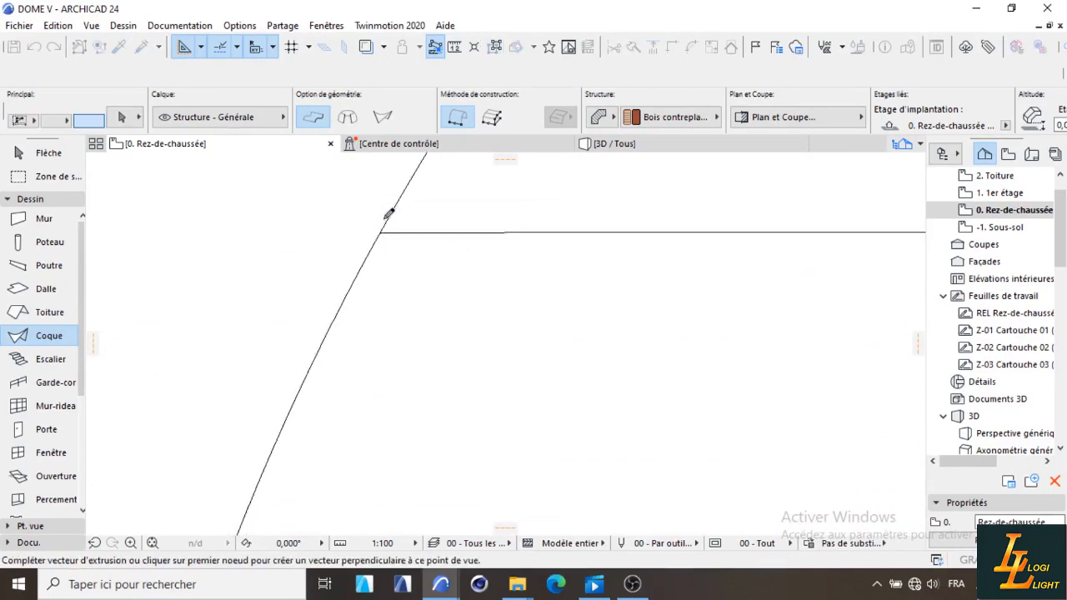
{"action": "left_click", "coordinate": [375, 263]}
{"action": "scroll", "coordinate": [396, 296], "scroll_direction": "down", "scroll_amount": 8}
{"action": "scroll", "coordinate": [738, 308], "scroll_direction": "up", "scroll_amount": 4}
{"action": "left_click", "coordinate": [739, 309]}
{"action": "scroll", "coordinate": [756, 312], "scroll_direction": "down", "scroll_amount": 2}
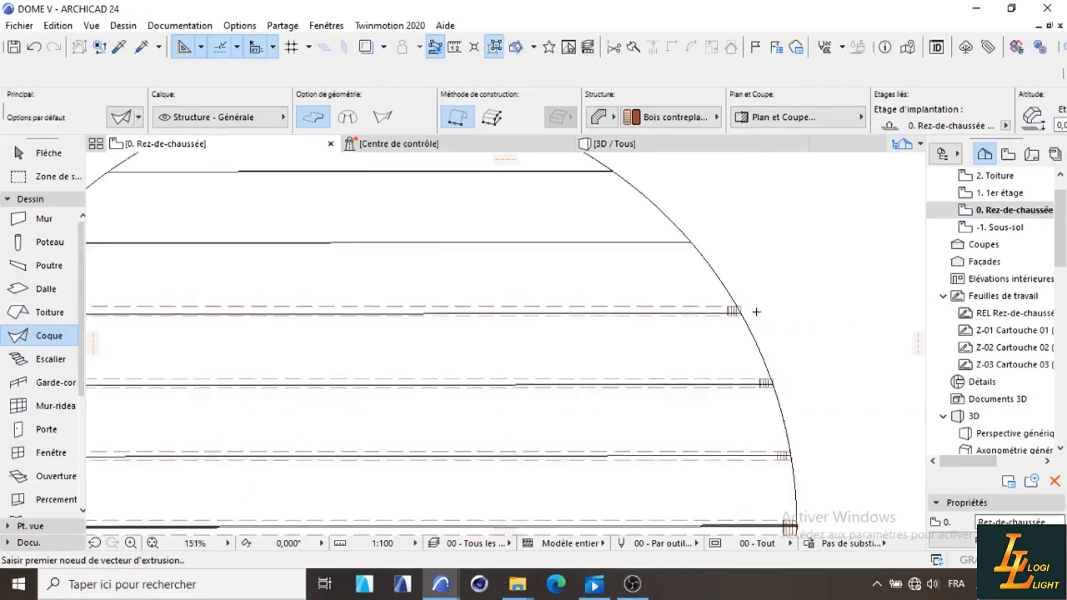
Draw an extruded arched shell with an extrusion length of about 0.15 across the circle along the fourth line above the diameter.
{"action": "scroll", "coordinate": [757, 312], "scroll_direction": "up", "scroll_amount": 5}
{"action": "left_click", "coordinate": [393, 286]}
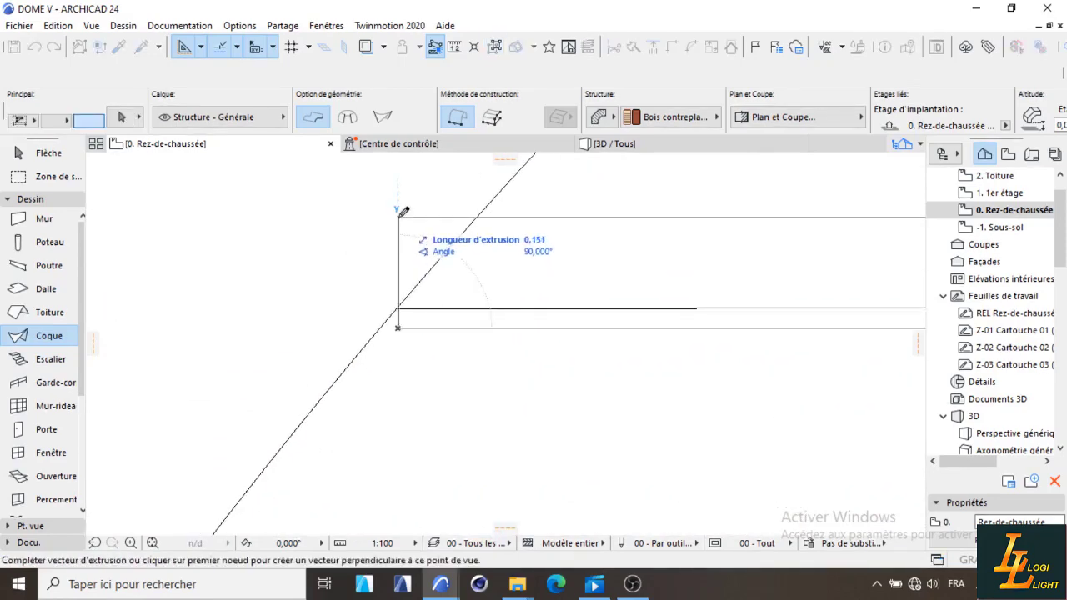
{"action": "left_click", "coordinate": [399, 219]}
{"action": "scroll", "coordinate": [384, 246], "scroll_direction": "down", "scroll_amount": 8}
{"action": "scroll", "coordinate": [762, 275], "scroll_direction": "up", "scroll_amount": 6}
{"action": "left_click", "coordinate": [744, 268]}
{"action": "scroll", "coordinate": [732, 270], "scroll_direction": "down", "scroll_amount": 7}
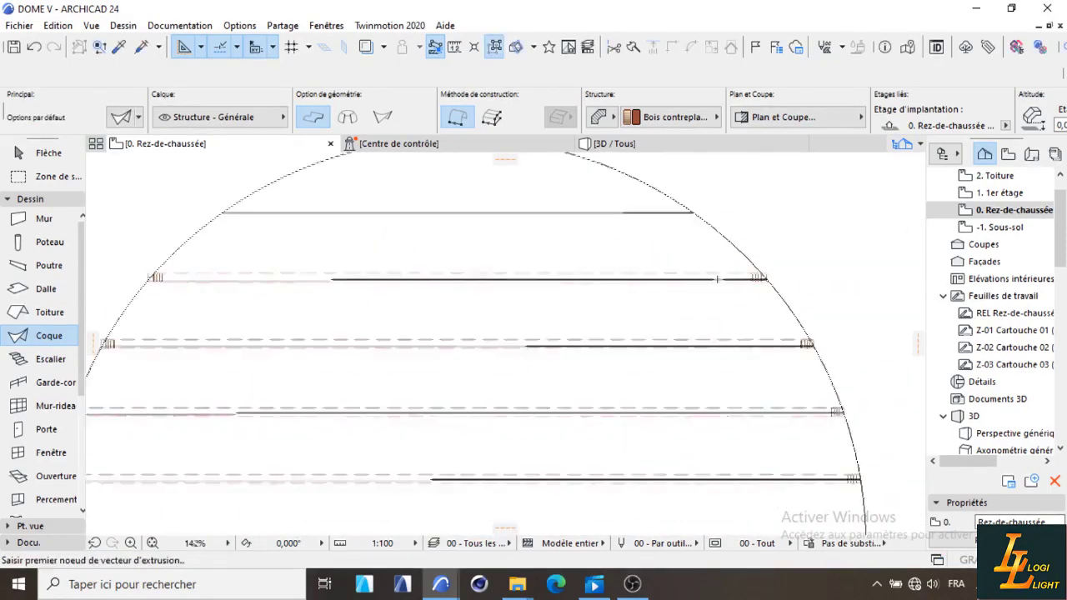
Draw an extruded arched shell about 0.19 long and 8.73 wide along the fifth line above the diameter.
{"action": "scroll", "coordinate": [141, 195], "scroll_direction": "up", "scroll_amount": 5}
{"action": "left_click", "coordinate": [362, 248]}
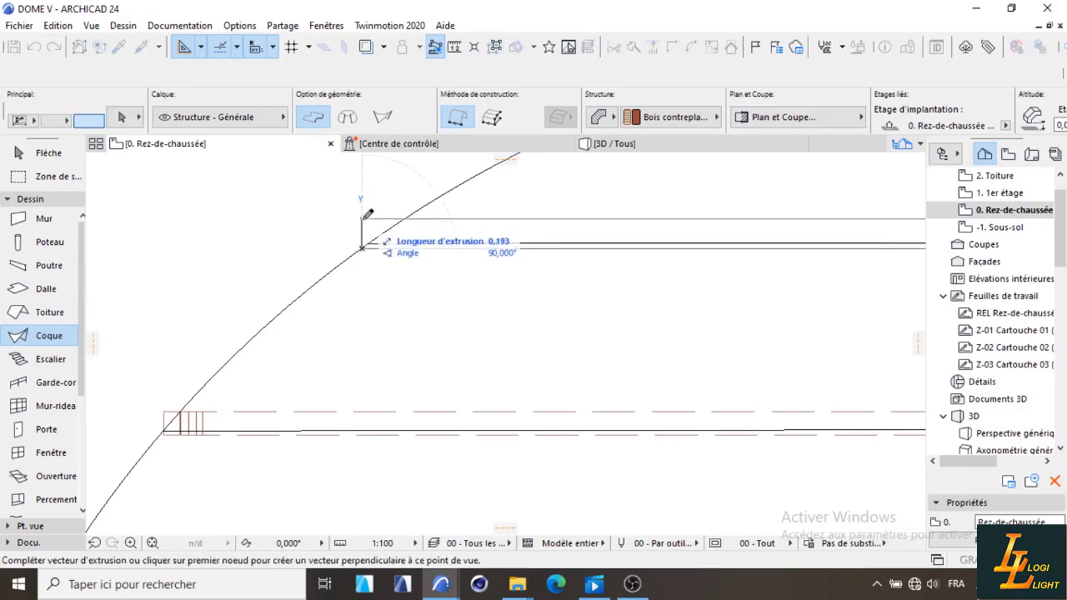
{"action": "left_click", "coordinate": [361, 221]}
{"action": "scroll", "coordinate": [375, 250], "scroll_direction": "down", "scroll_amount": 6}
{"action": "scroll", "coordinate": [734, 263], "scroll_direction": "up", "scroll_amount": 5}
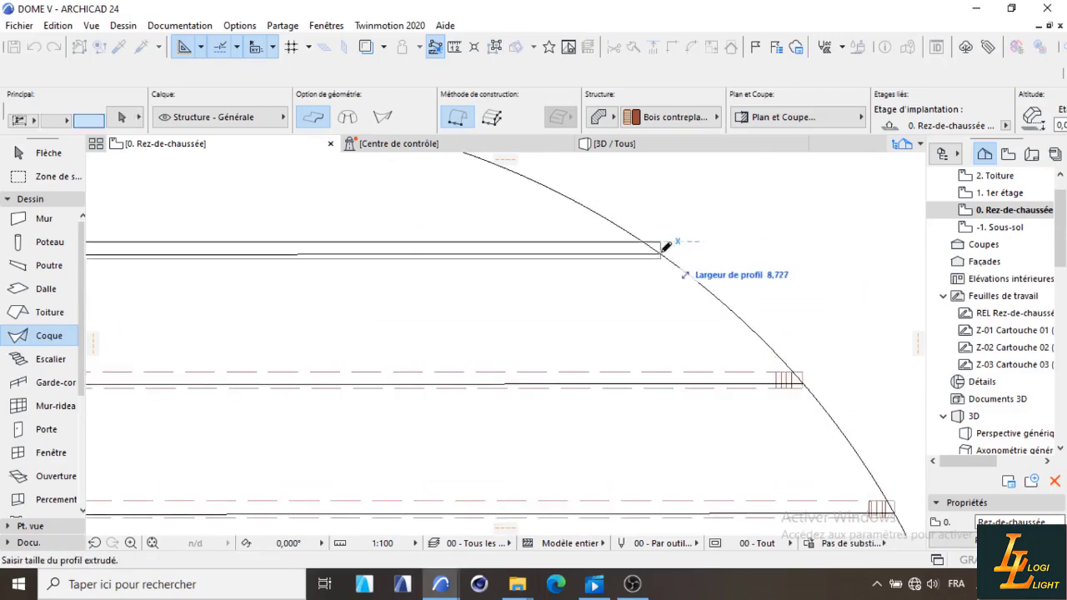
{"action": "left_click", "coordinate": [664, 249]}
Draw an extruded arched shell across the circle along its uppermost line, using an extrusion length of about 0.11.
{"action": "scroll", "coordinate": [669, 279], "scroll_direction": "down", "scroll_amount": 5}
{"action": "scroll", "coordinate": [401, 236], "scroll_direction": "up", "scroll_amount": 5}
{"action": "left_click", "coordinate": [379, 281]}
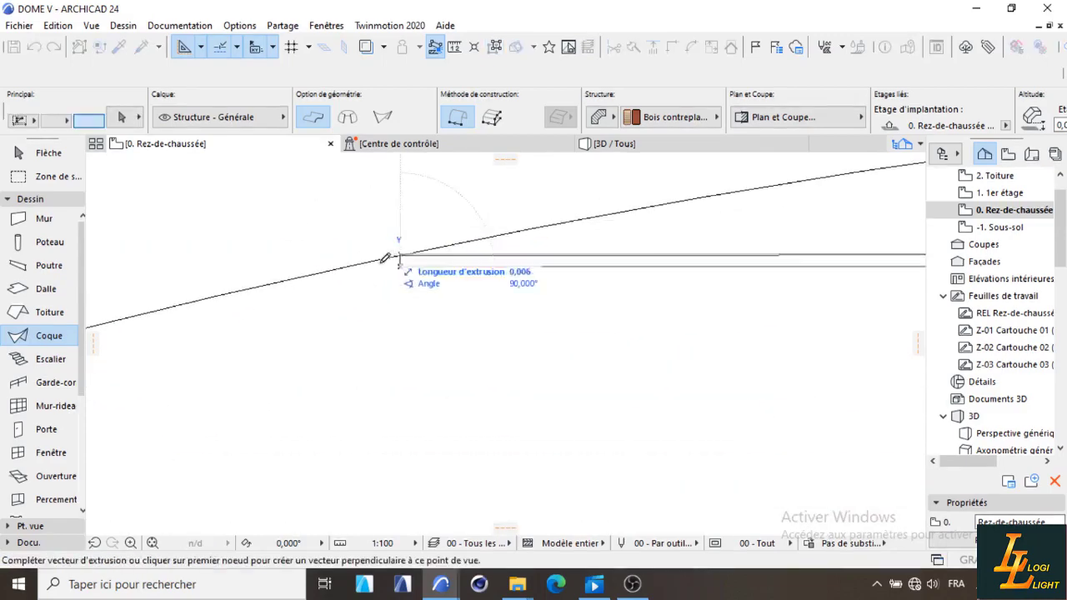
{"action": "key", "text": "Escape"}
{"action": "left_click", "coordinate": [378, 291]}
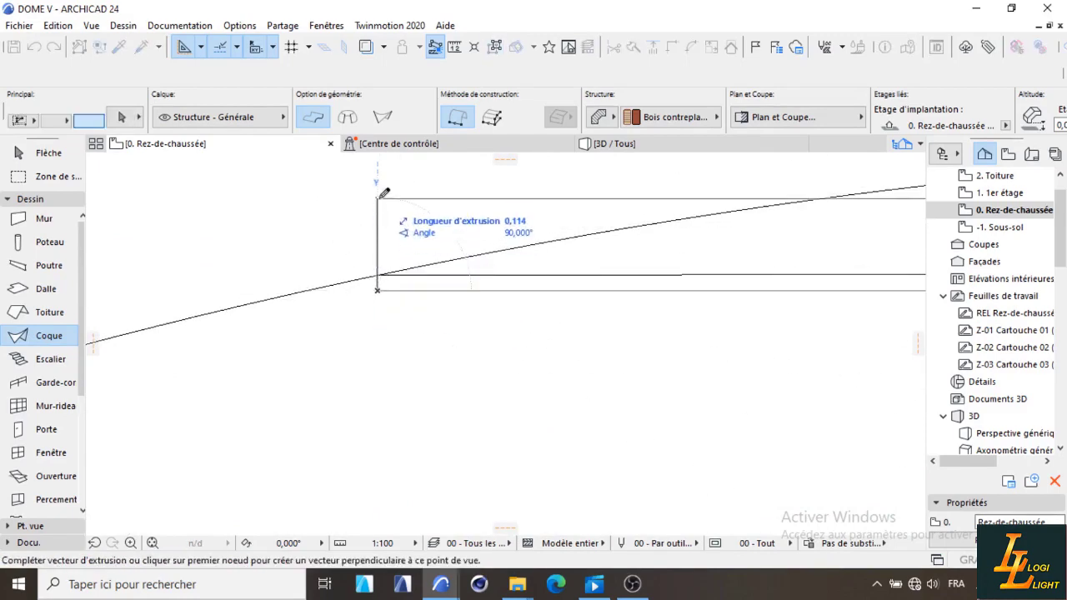
{"action": "left_click", "coordinate": [378, 199]}
{"action": "scroll", "coordinate": [348, 284], "scroll_direction": "down", "scroll_amount": 5}
{"action": "left_click", "coordinate": [755, 281]}
{"action": "scroll", "coordinate": [445, 273], "scroll_direction": "down", "scroll_amount": 4}
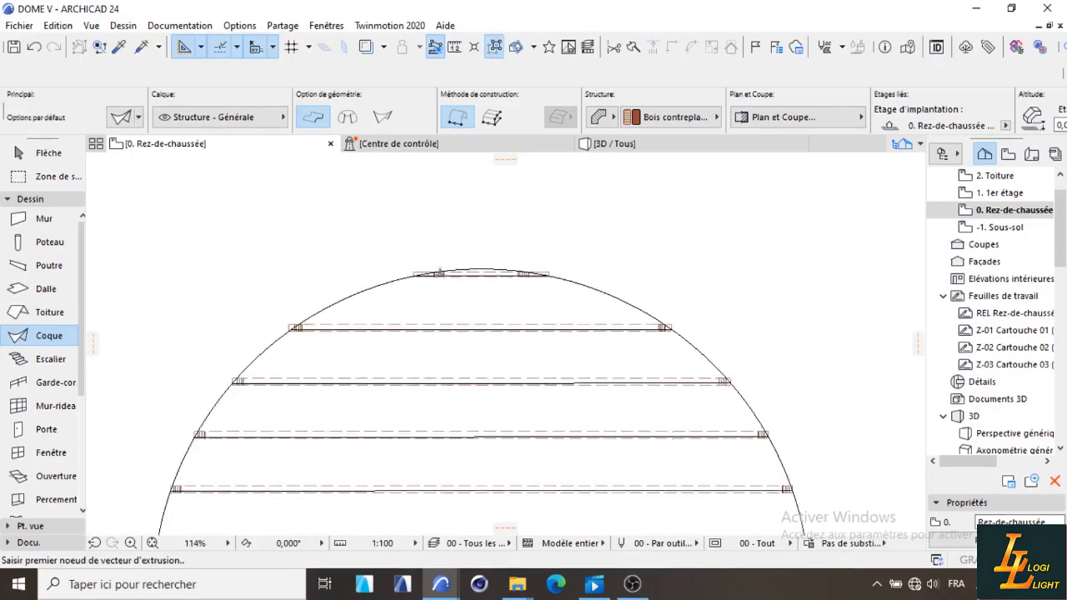
Move the uppermost arched shell vertically so that it is centred on the circle's uppermost line.
{"action": "scroll", "coordinate": [412, 271], "scroll_direction": "up", "scroll_amount": 5}
{"action": "left_click", "coordinate": [441, 299], "text": "shift"}
{"action": "scroll", "coordinate": [441, 303], "scroll_direction": "up", "scroll_amount": 4}
{"action": "key", "text": "ctrl+d"}
{"action": "left_click", "coordinate": [389, 264]}
{"action": "left_click", "coordinate": [388, 284]}
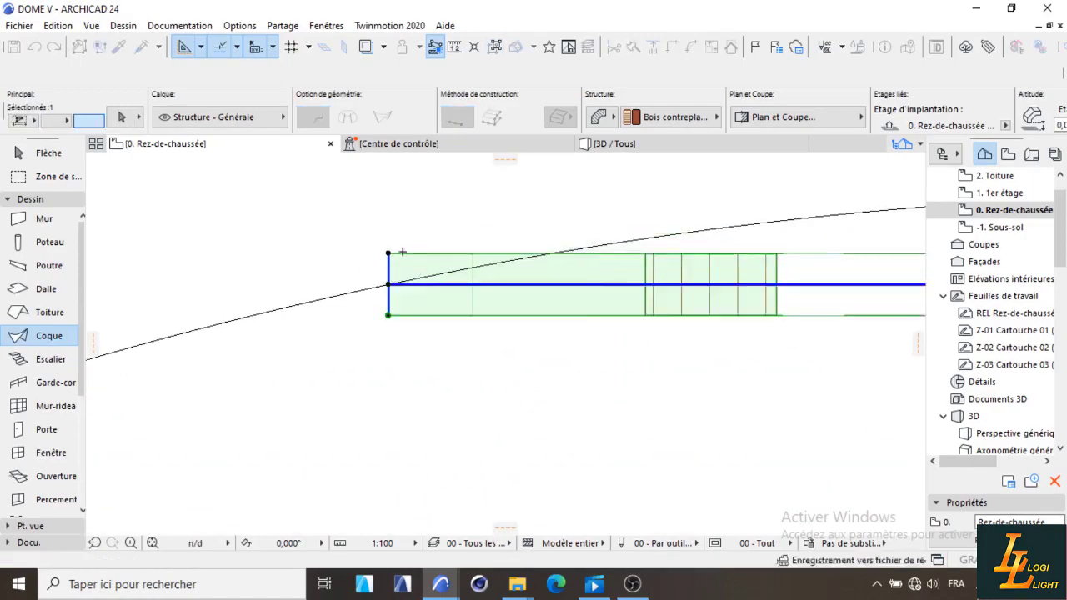
Examine the ribbed dome and the half-built parallel-arch dome from several angles in the 3D perspective.
{"action": "scroll", "coordinate": [417, 249], "scroll_direction": "down", "scroll_amount": 10}
{"action": "key", "text": "F3"}
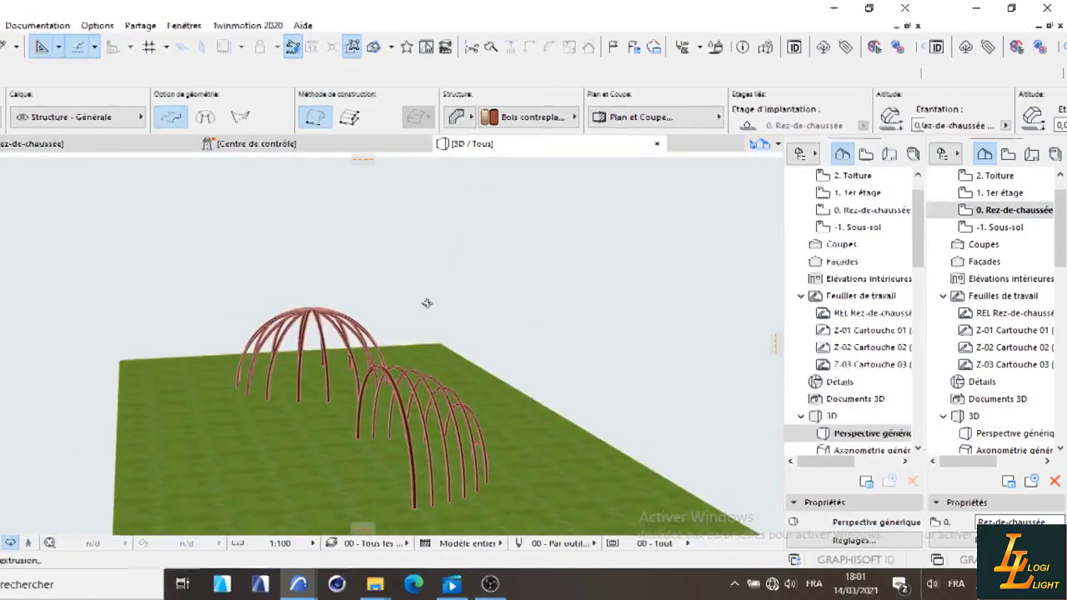
{"action": "key", "text": "Escape"}
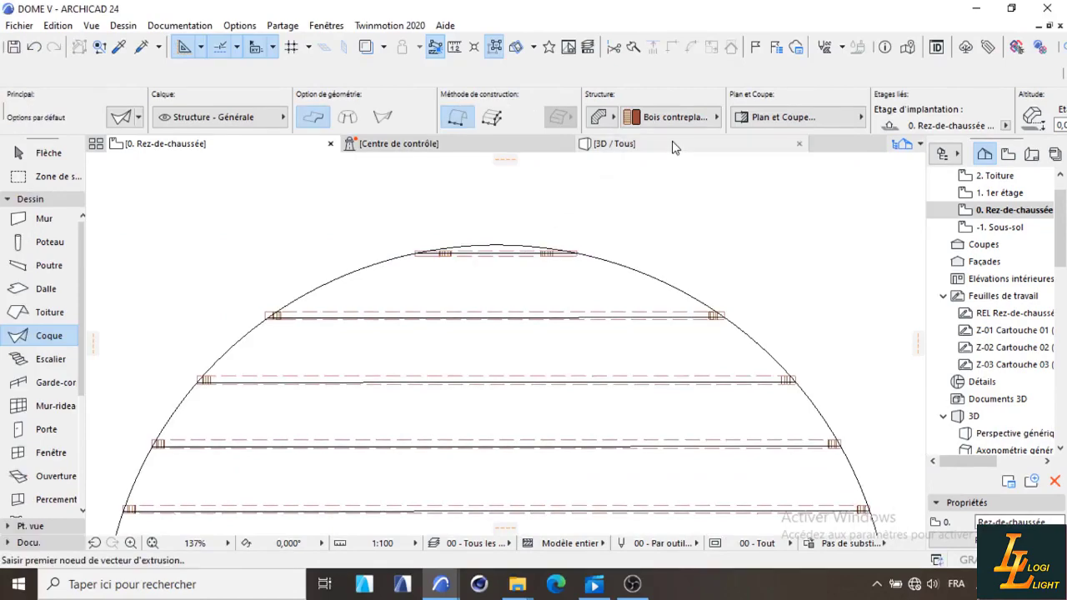
{"action": "left_click", "coordinate": [673, 145]}
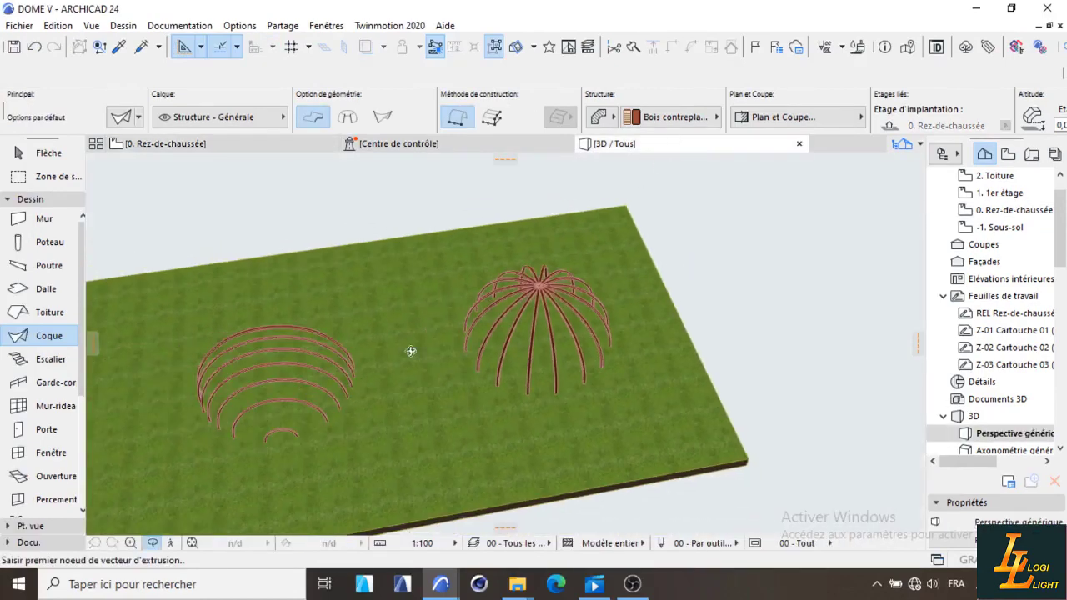
{"action": "left_click_drag", "start_coordinate": [266, 435], "coordinate": [541, 342]}
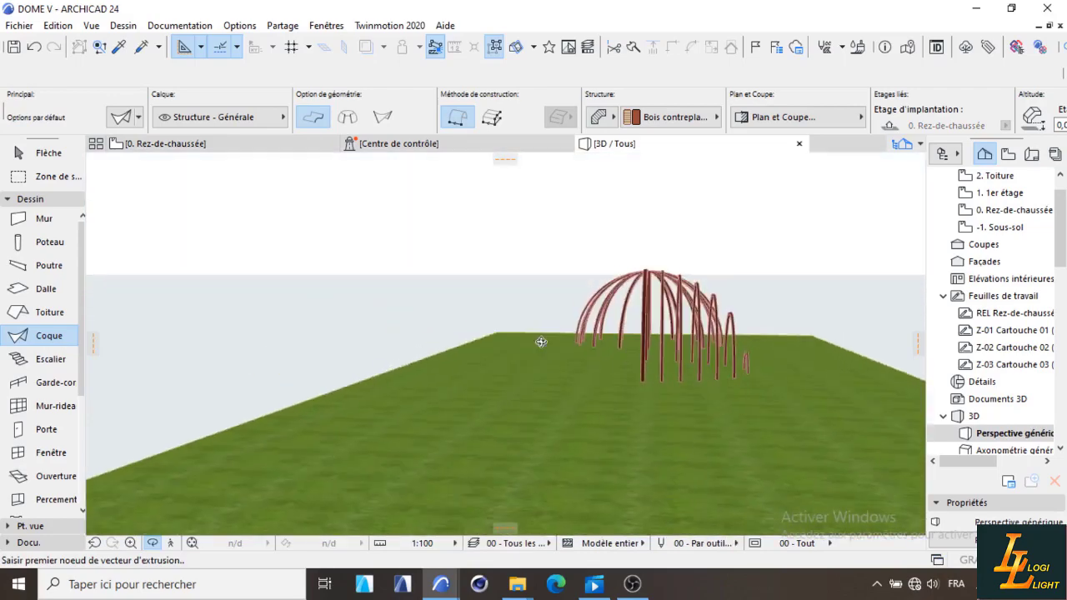
{"action": "left_click_drag", "start_coordinate": [750, 335], "coordinate": [729, 365]}
In the ground-floor plan, rotate a copy of the seven parallel arched shells by about 180° around the circle's centre.
{"action": "left_click", "coordinate": [167, 143]}
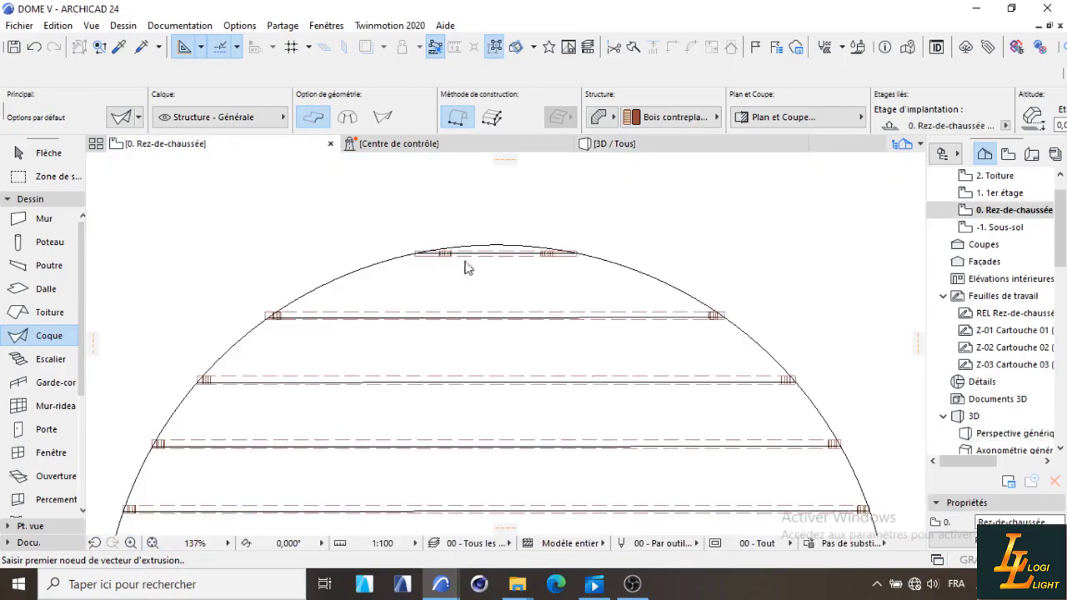
{"action": "scroll", "coordinate": [492, 246], "scroll_direction": "down", "scroll_amount": 3}
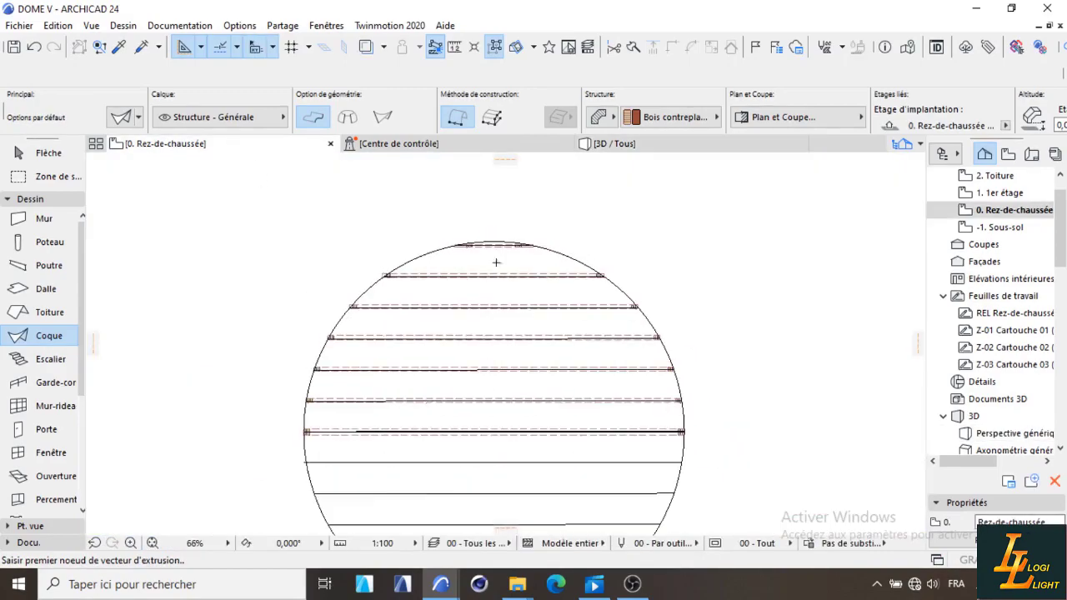
{"action": "left_click", "coordinate": [545, 431]}
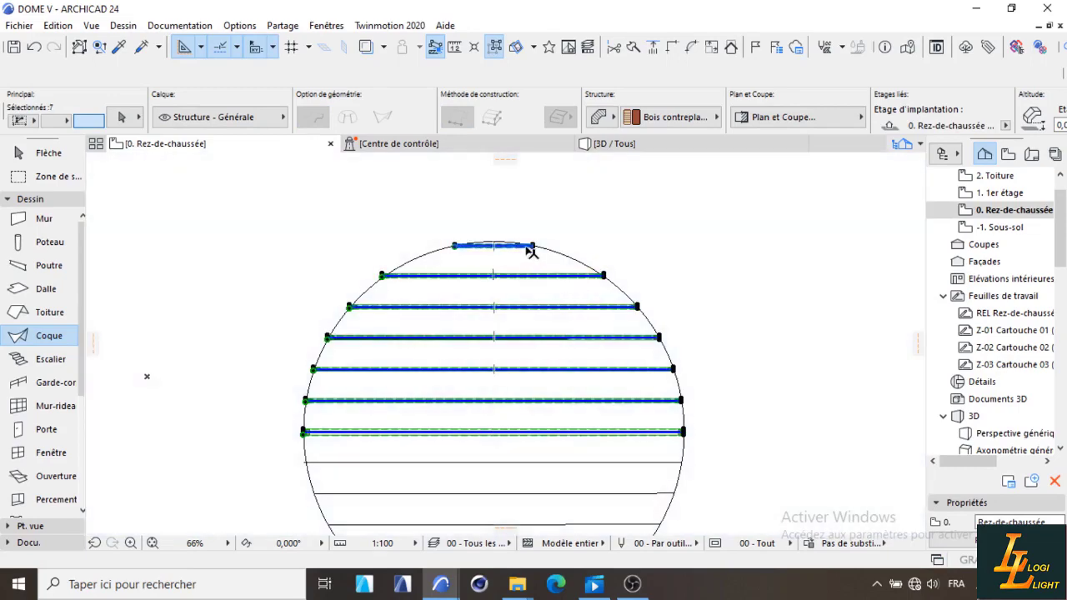
{"action": "scroll", "coordinate": [572, 284], "scroll_direction": "down", "scroll_amount": 3}
{"action": "right_click", "coordinate": [672, 288]}
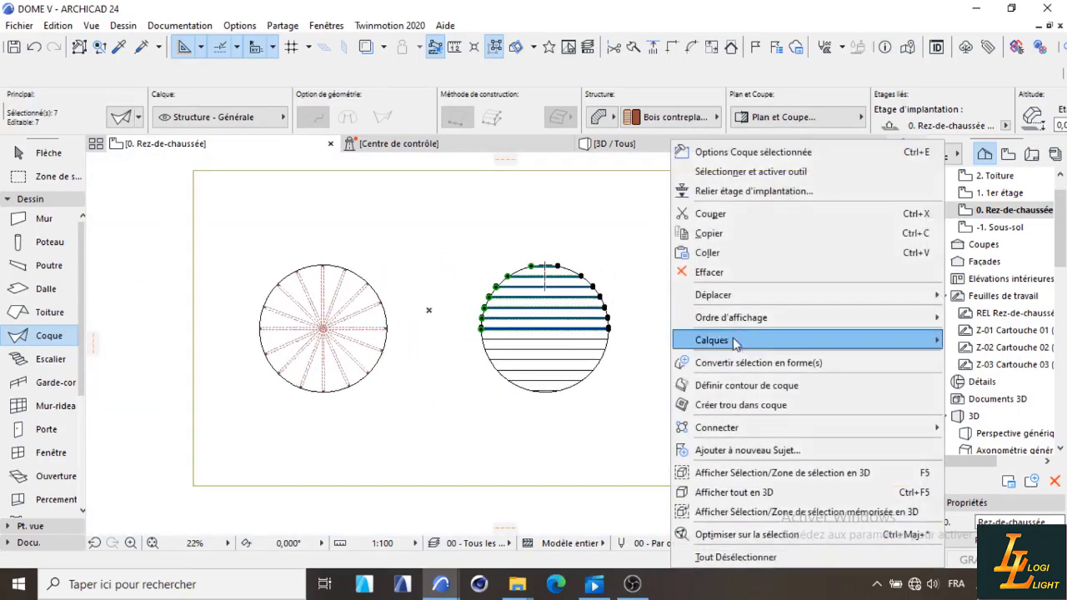
{"action": "mouse_move", "coordinate": [747, 298]}
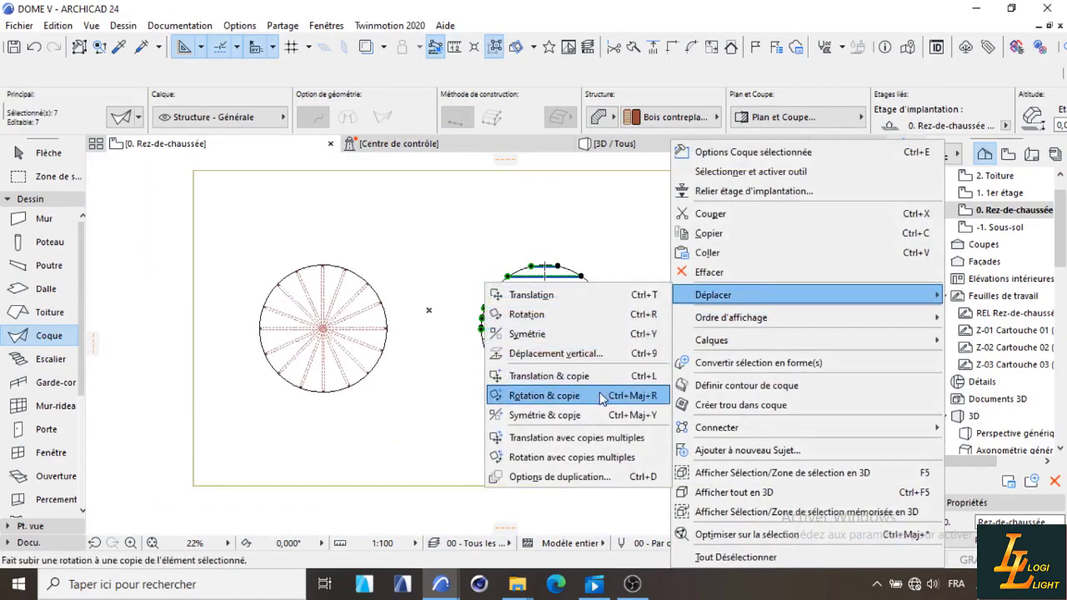
{"action": "left_click", "coordinate": [548, 396]}
{"action": "scroll", "coordinate": [578, 321], "scroll_direction": "up", "scroll_amount": 6}
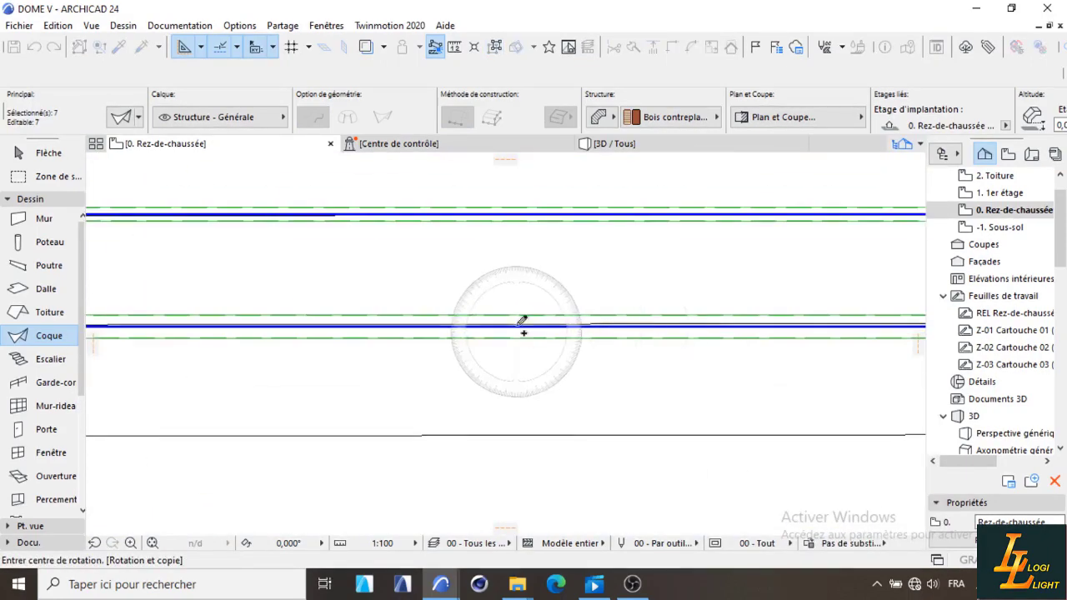
{"action": "scroll", "coordinate": [522, 320], "scroll_direction": "down", "scroll_amount": 3}
{"action": "left_click", "coordinate": [694, 296]}
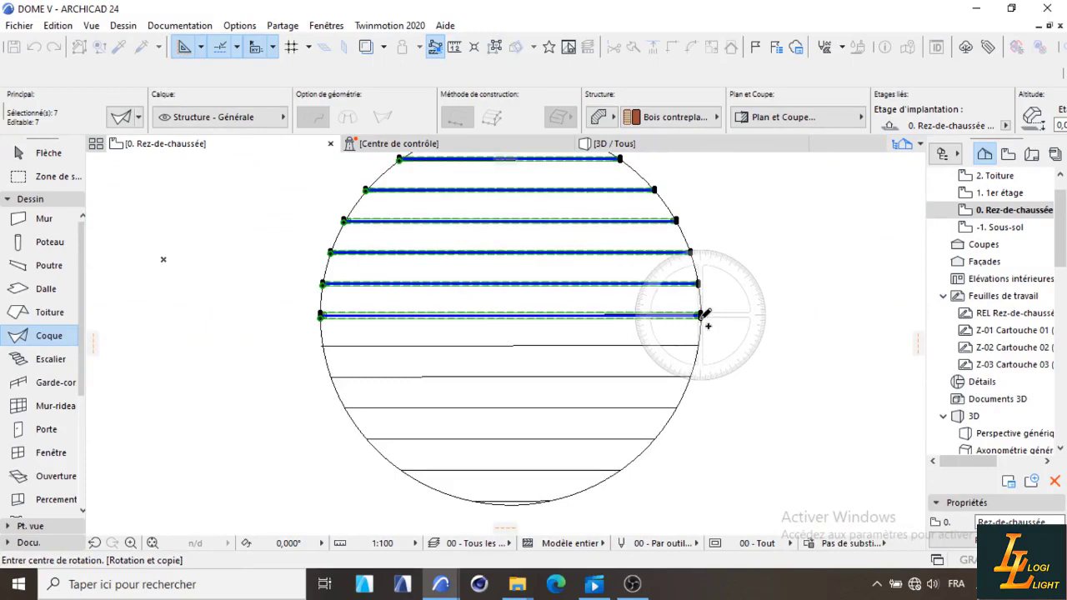
{"action": "scroll", "coordinate": [705, 315], "scroll_direction": "up", "scroll_amount": 3}
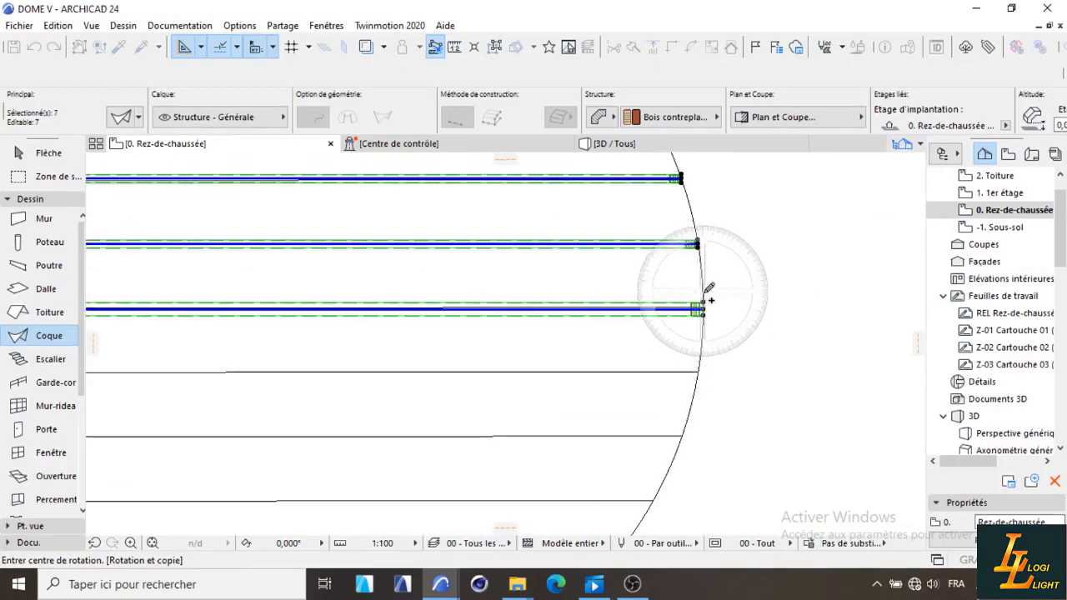
{"action": "scroll", "coordinate": [706, 315], "scroll_direction": "down", "scroll_amount": 3}
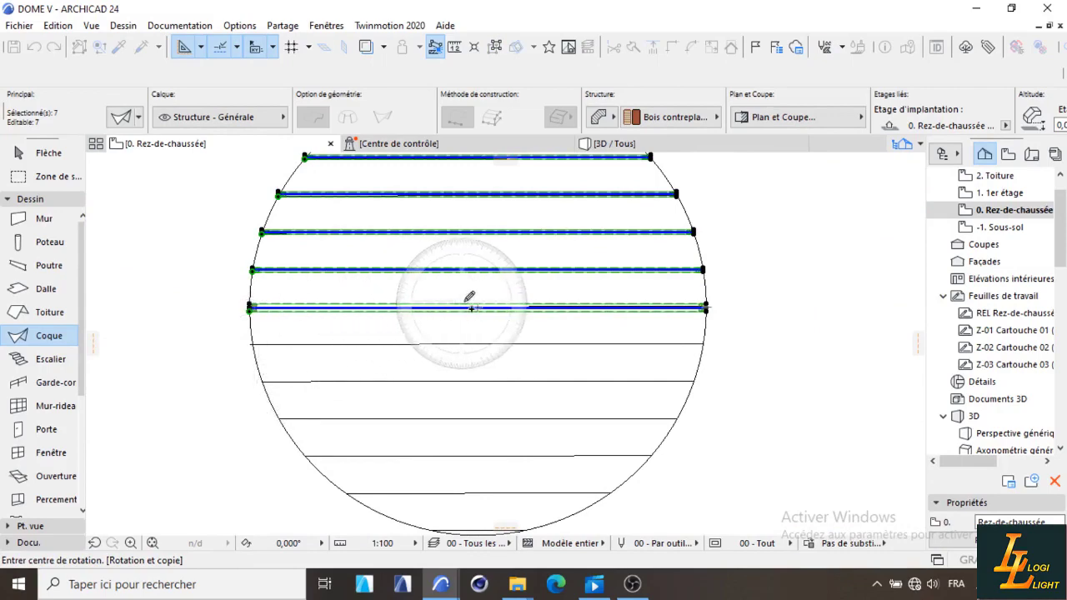
{"action": "scroll", "coordinate": [475, 305], "scroll_direction": "up", "scroll_amount": 4}
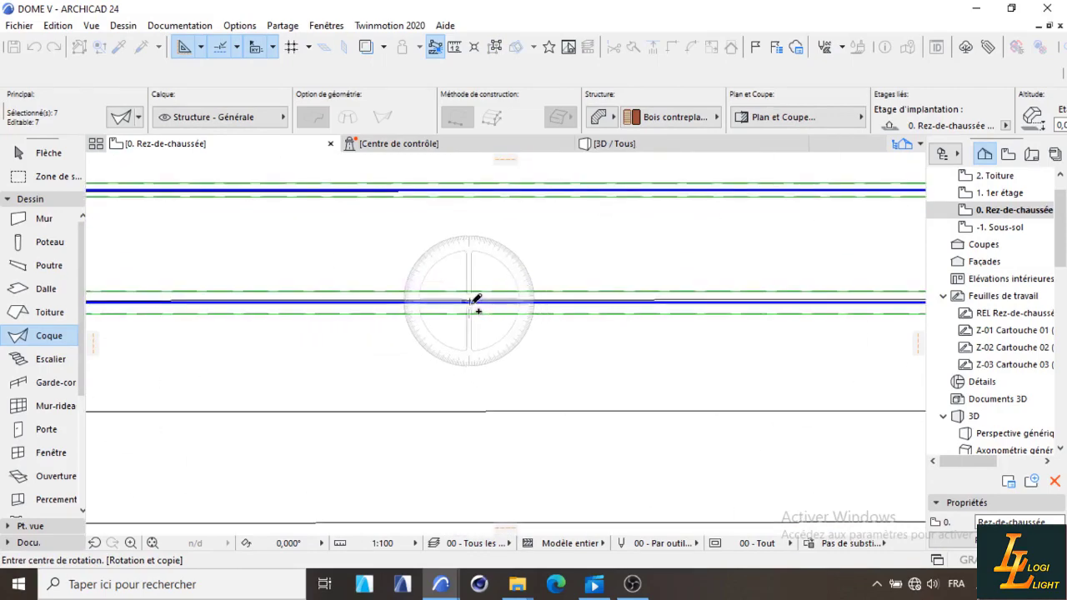
{"action": "left_click", "coordinate": [471, 301]}
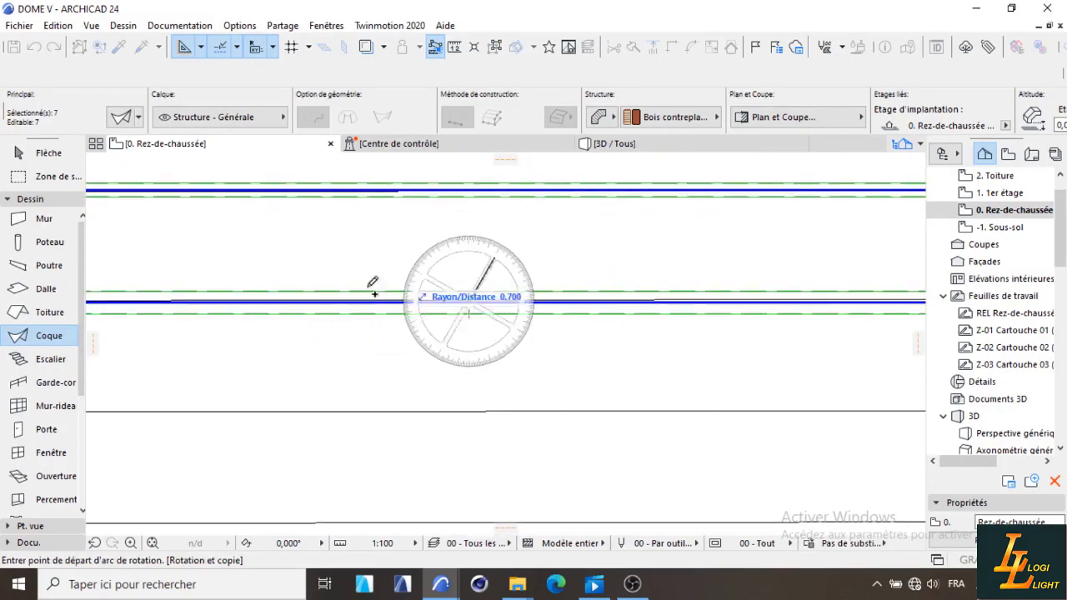
{"action": "scroll", "coordinate": [369, 300], "scroll_direction": "down", "scroll_amount": 8}
{"action": "scroll", "coordinate": [363, 303], "scroll_direction": "up", "scroll_amount": 4}
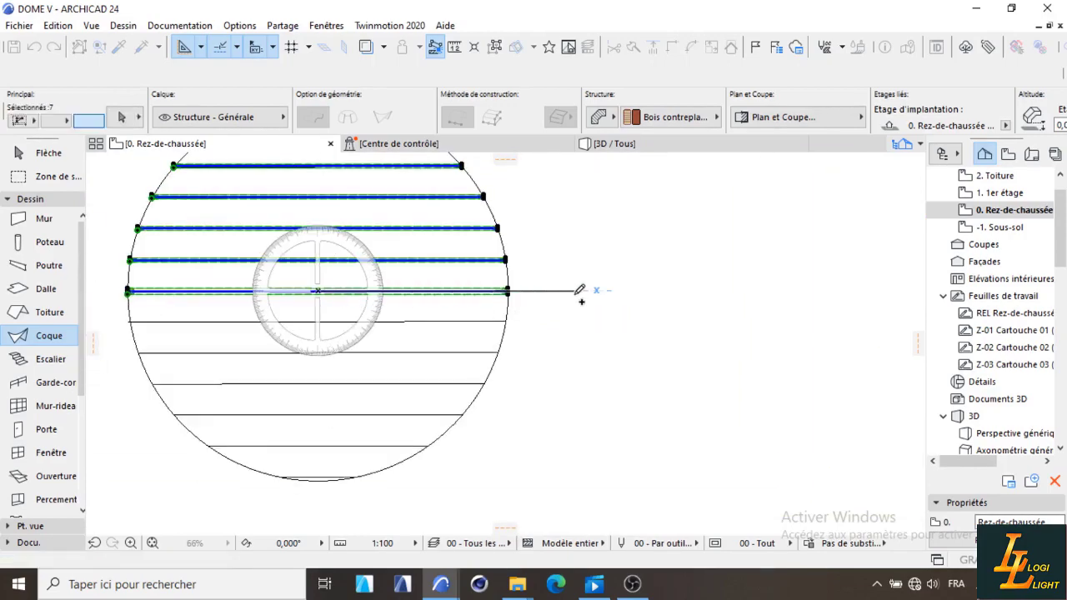
{"action": "left_click", "coordinate": [576, 291]}
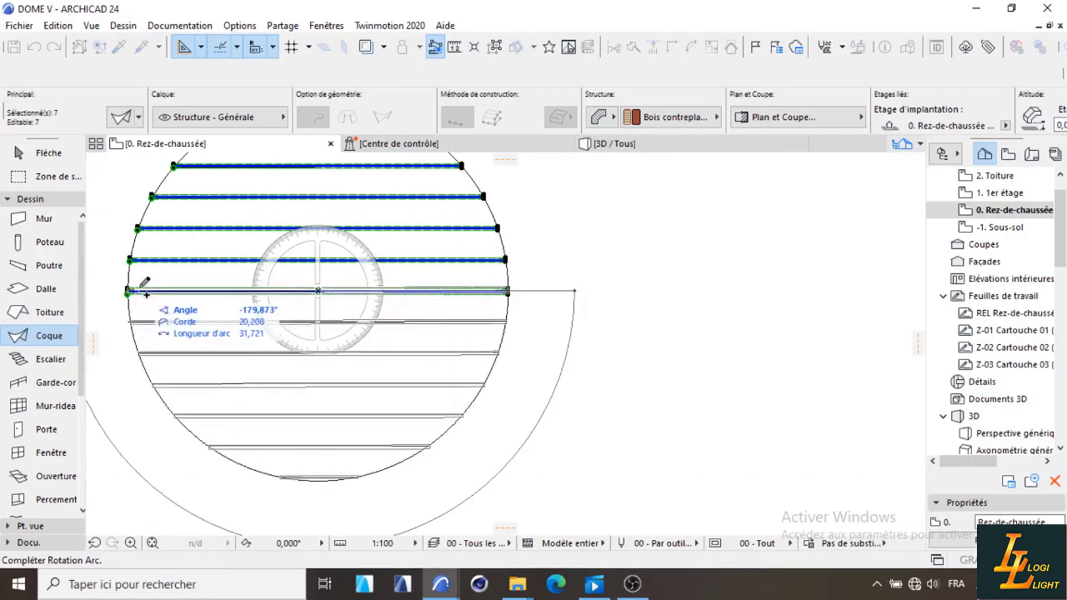
{"action": "scroll", "coordinate": [145, 288], "scroll_direction": "up", "scroll_amount": 5}
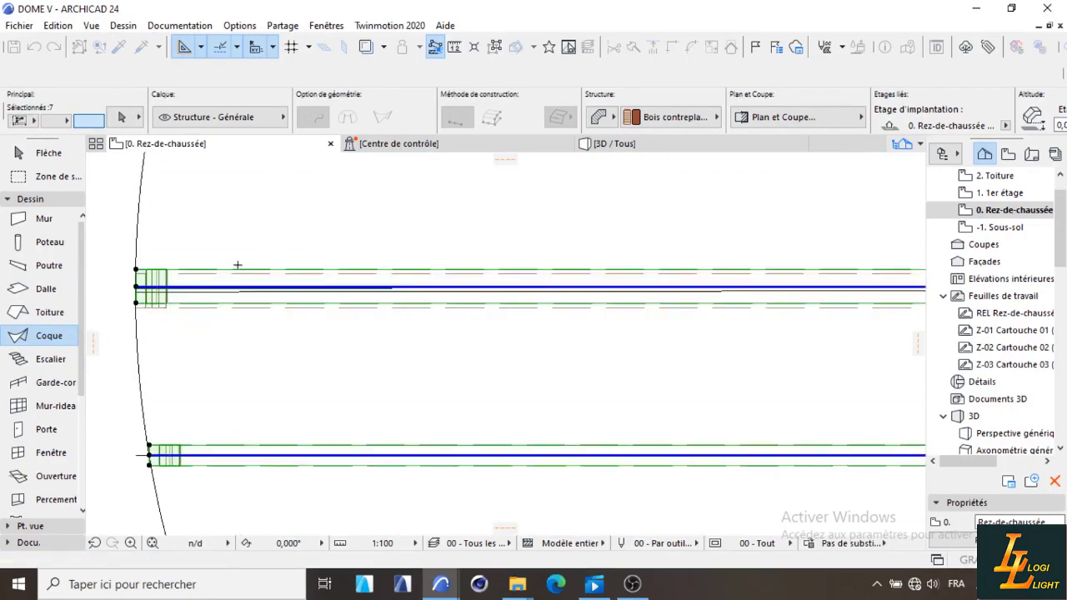
{"action": "scroll", "coordinate": [246, 263], "scroll_direction": "down", "scroll_amount": 5}
{"action": "key", "text": "Escape"}
Delete the duplicate arched shell overlapping the original on the circle's diameter.
{"action": "scroll", "coordinate": [240, 279], "scroll_direction": "up", "scroll_amount": 3}
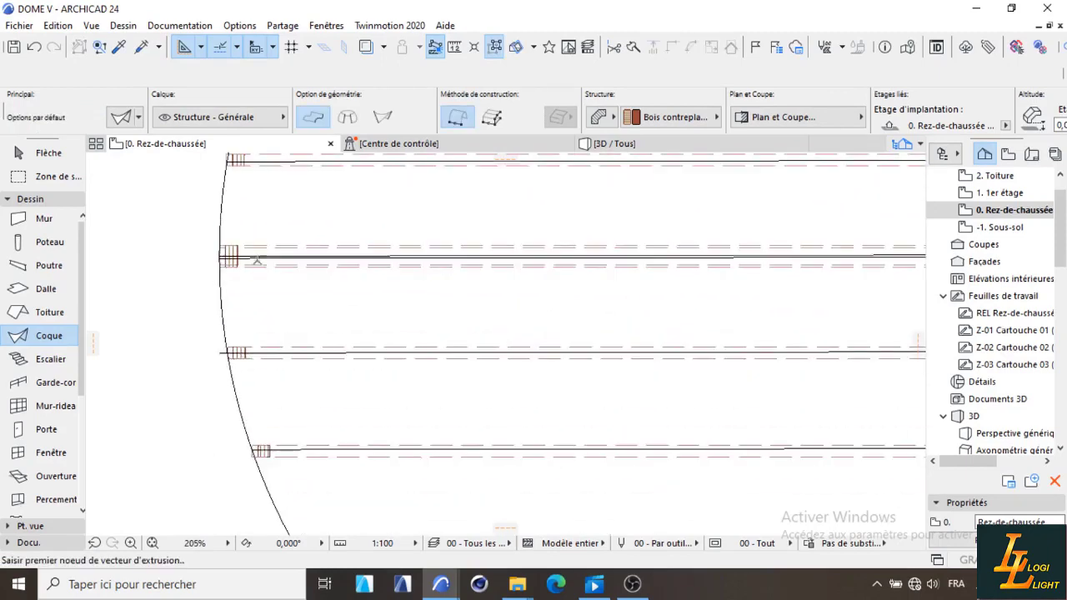
{"action": "left_click", "coordinate": [263, 267], "text": "shift"}
{"action": "key", "text": "Delete"}
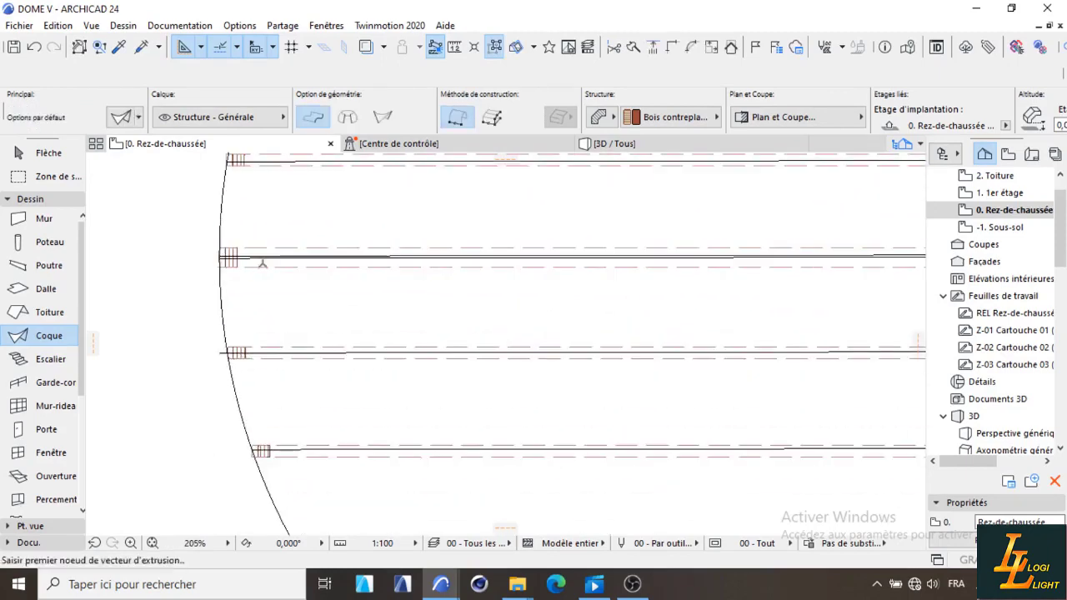
{"action": "scroll", "coordinate": [285, 257], "scroll_direction": "down", "scroll_amount": 6}
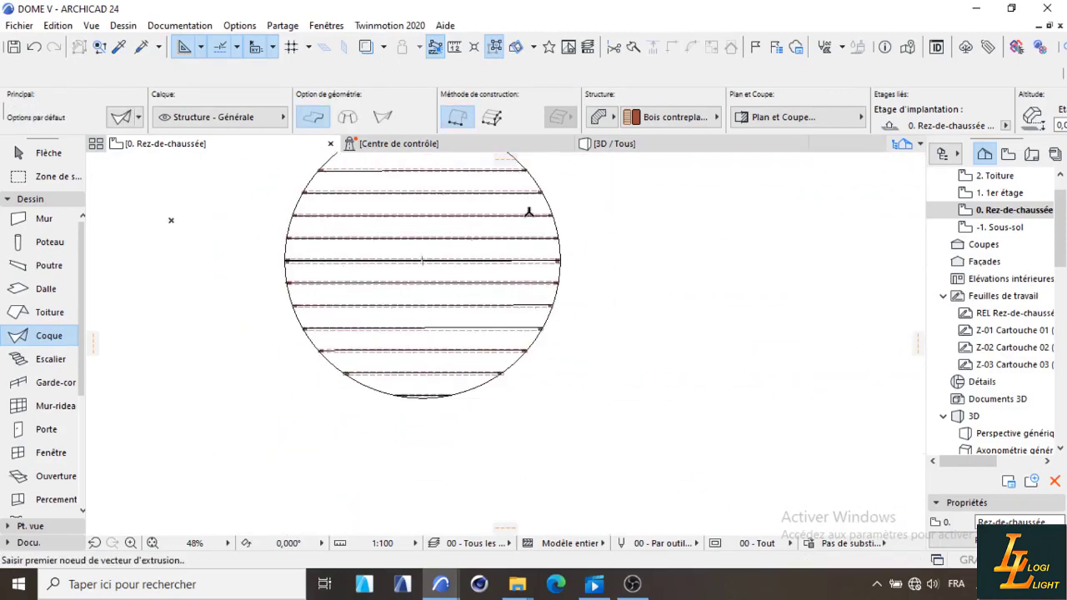
Examine the parallel-arch dome beside the ribbed dome from several angles in the 3D perspective and return to the ground-floor plan.
{"action": "left_click", "coordinate": [617, 144]}
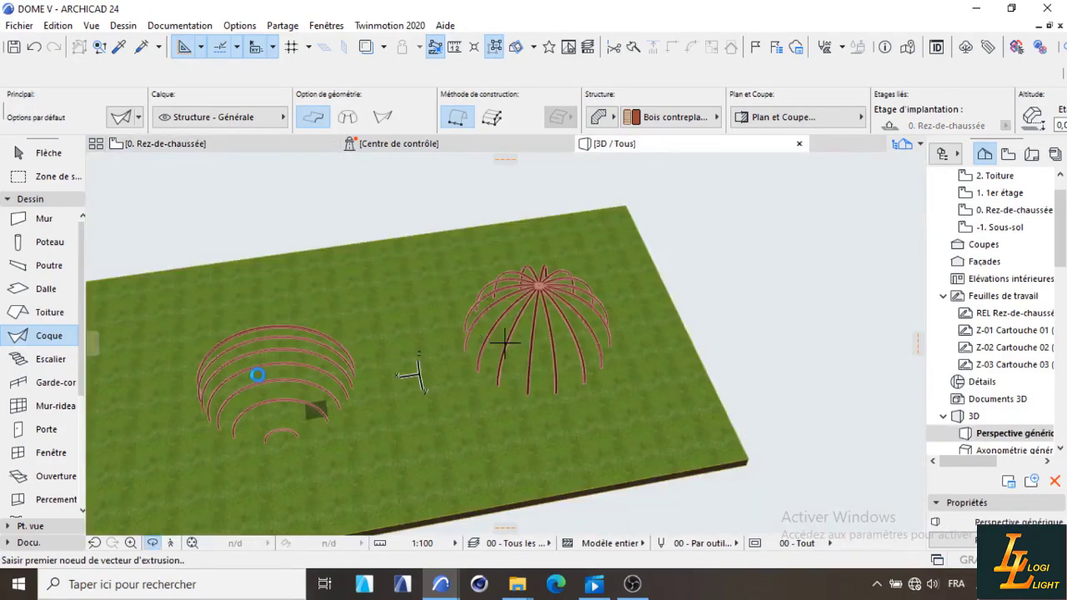
{"action": "scroll", "coordinate": [372, 365], "scroll_direction": "down", "scroll_amount": 3}
{"action": "mouse_move", "coordinate": [547, 336]}
{"action": "left_mouse_down"}
{"action": "mouse_move", "coordinate": [423, 364]}
{"action": "mouse_move", "coordinate": [539, 336]}
{"action": "mouse_move", "coordinate": [486, 319]}
{"action": "mouse_move", "coordinate": [544, 332]}
{"action": "left_mouse_up"}
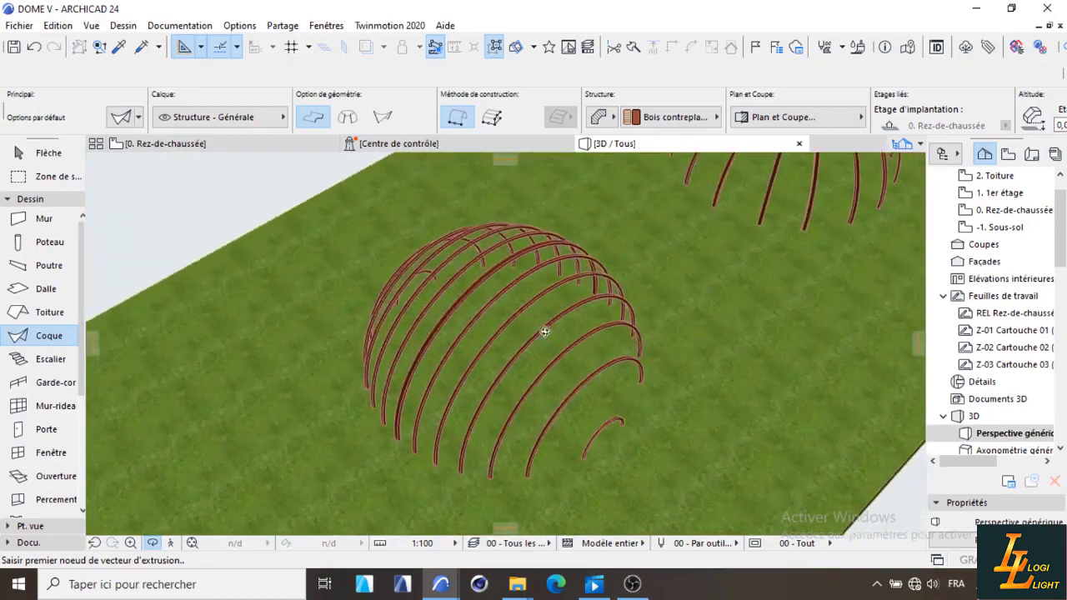
{"action": "scroll", "coordinate": [485, 336], "scroll_direction": "down", "scroll_amount": 3}
{"action": "scroll", "coordinate": [643, 209], "scroll_direction": "up", "scroll_amount": 3}
{"action": "scroll", "coordinate": [655, 223], "scroll_direction": "down", "scroll_amount": 3}
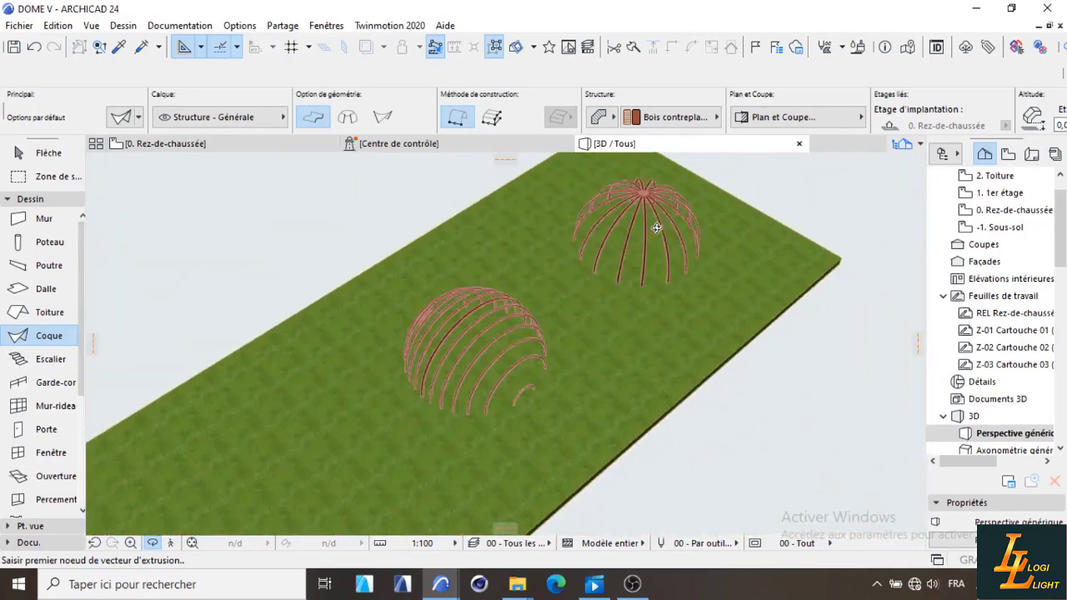
{"action": "left_click_drag", "start_coordinate": [429, 369], "coordinate": [690, 370]}
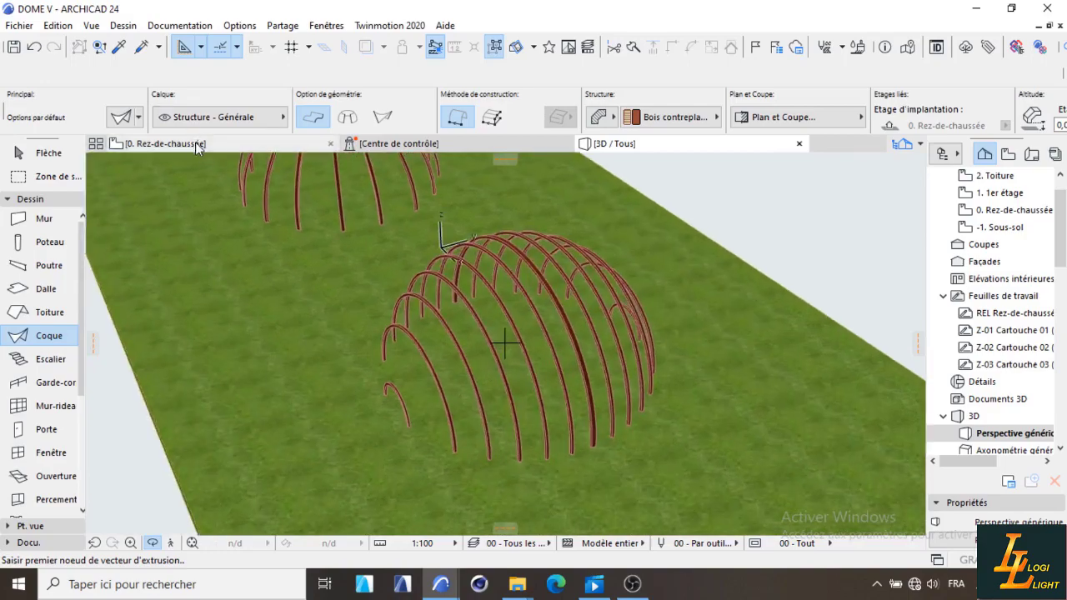
{"action": "left_click", "coordinate": [196, 142]}
{"action": "scroll", "coordinate": [486, 344], "scroll_direction": "down", "scroll_amount": 4}
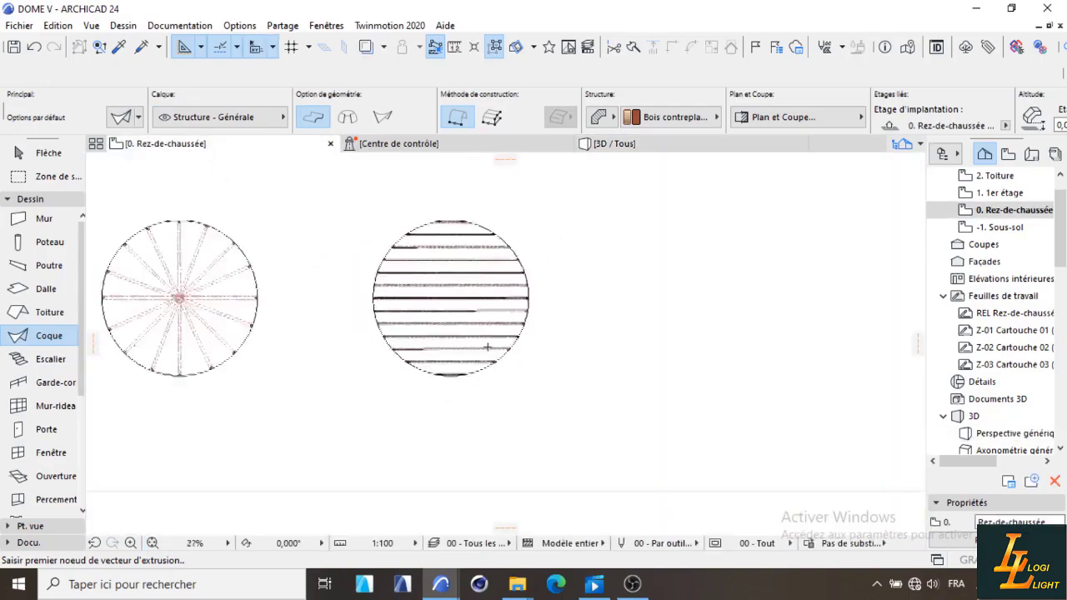
{"action": "scroll", "coordinate": [465, 267], "scroll_direction": "up", "scroll_amount": 6}
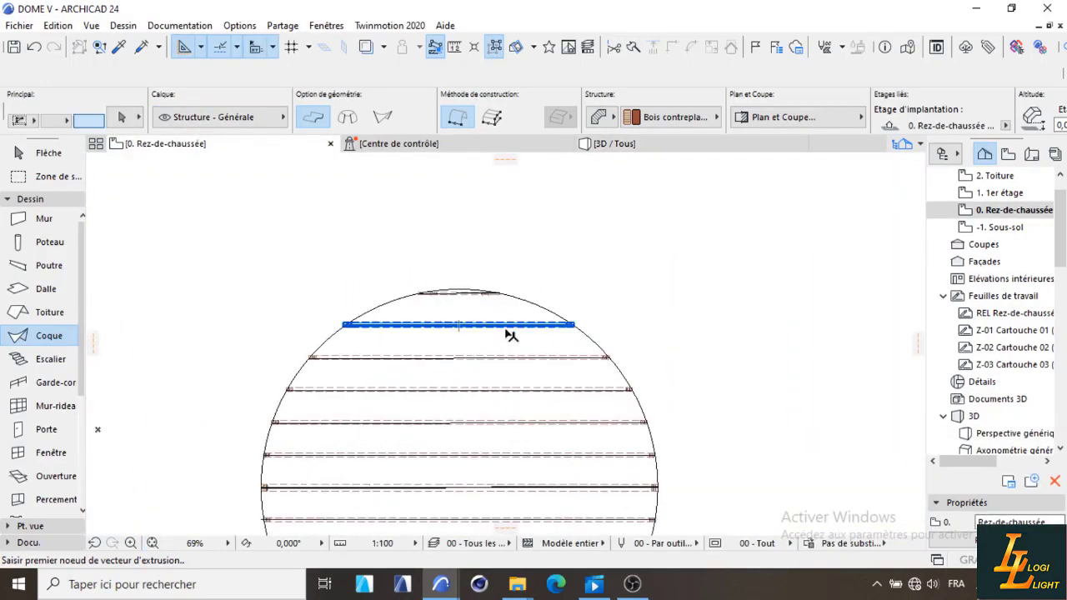
{"action": "left_click", "coordinate": [471, 293], "text": "shift"}
{"action": "scroll", "coordinate": [447, 241], "scroll_direction": "down", "scroll_amount": 8}
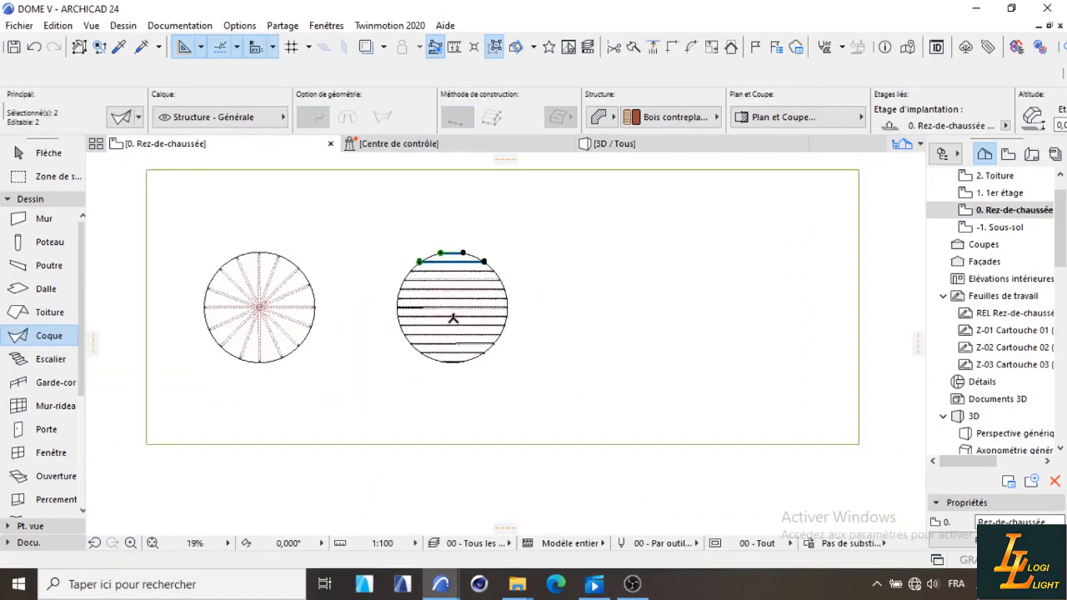
{"action": "key", "text": "Escape"}
Select all thirteen parallel arched shells of the second dome in the ground-floor plan.
{"action": "left_click", "coordinate": [405, 210], "text": "shift"}
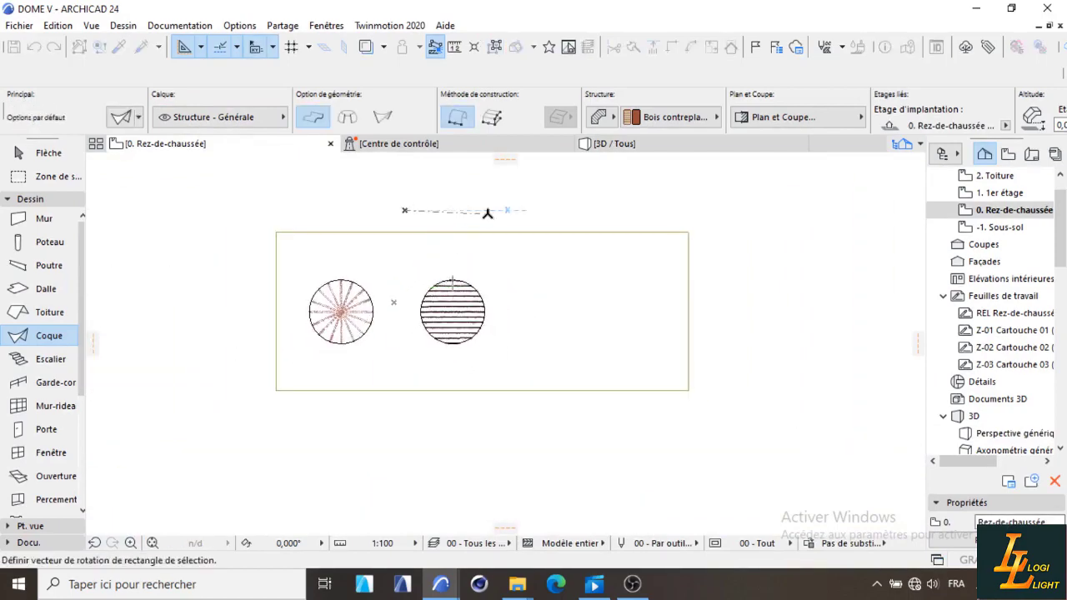
{"action": "left_click", "coordinate": [488, 210]}
{"action": "left_click", "coordinate": [517, 399]}
{"action": "scroll", "coordinate": [472, 323], "scroll_direction": "up", "scroll_amount": 10}
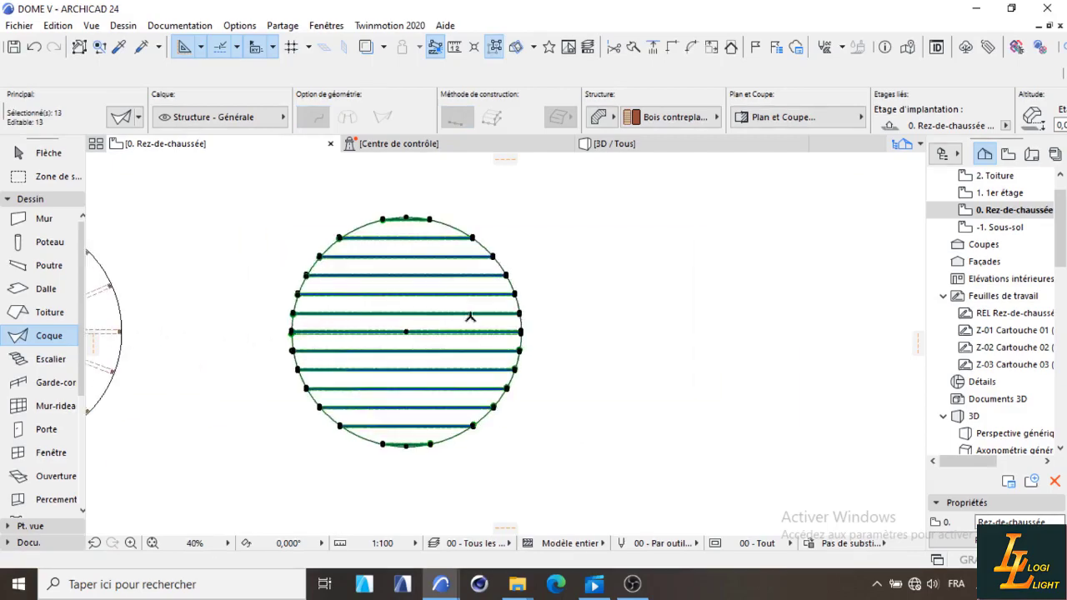
{"action": "scroll", "coordinate": [475, 242], "scroll_direction": "down", "scroll_amount": 6}
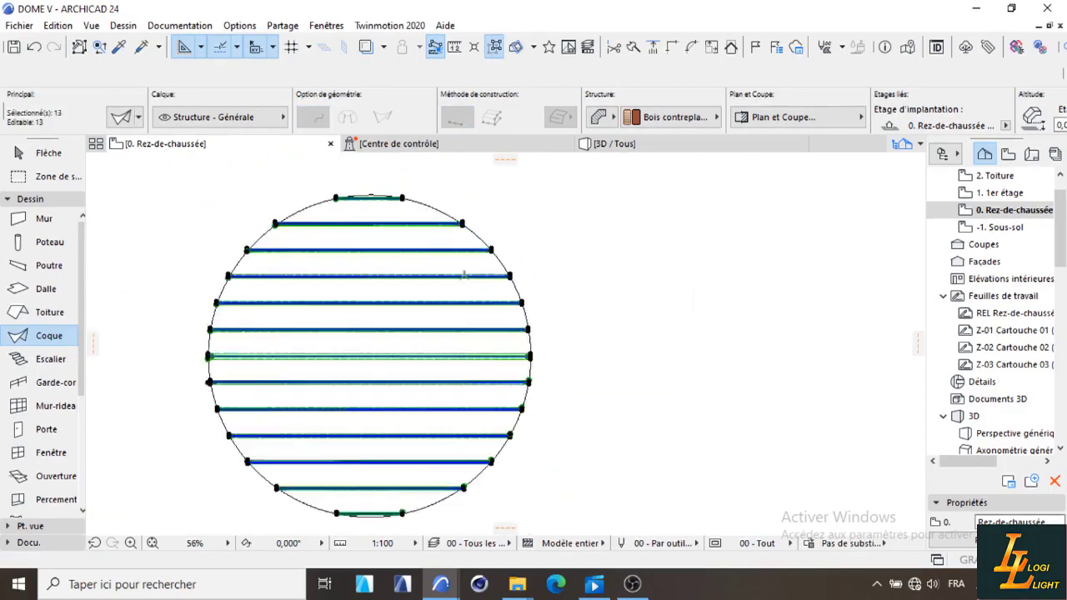
{"action": "scroll", "coordinate": [431, 308], "scroll_direction": "up", "scroll_amount": 5}
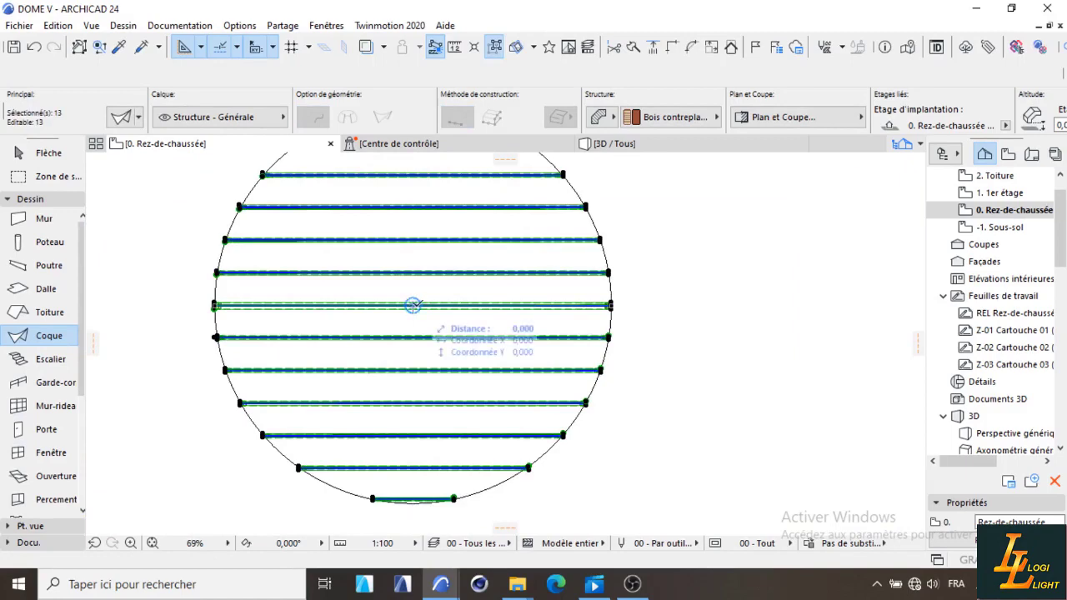
{"action": "scroll", "coordinate": [413, 306], "scroll_direction": "down", "scroll_amount": 8}
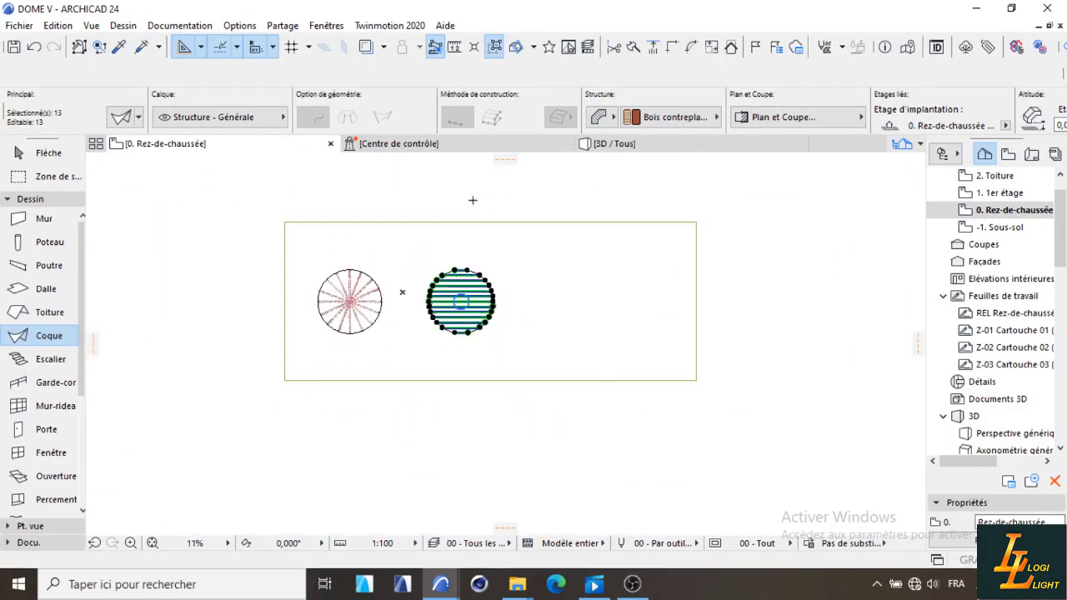
Try to rotate a copy of the parallel arched shells around the second dome's centre, and undo it.
{"action": "right_click", "coordinate": [472, 200]}
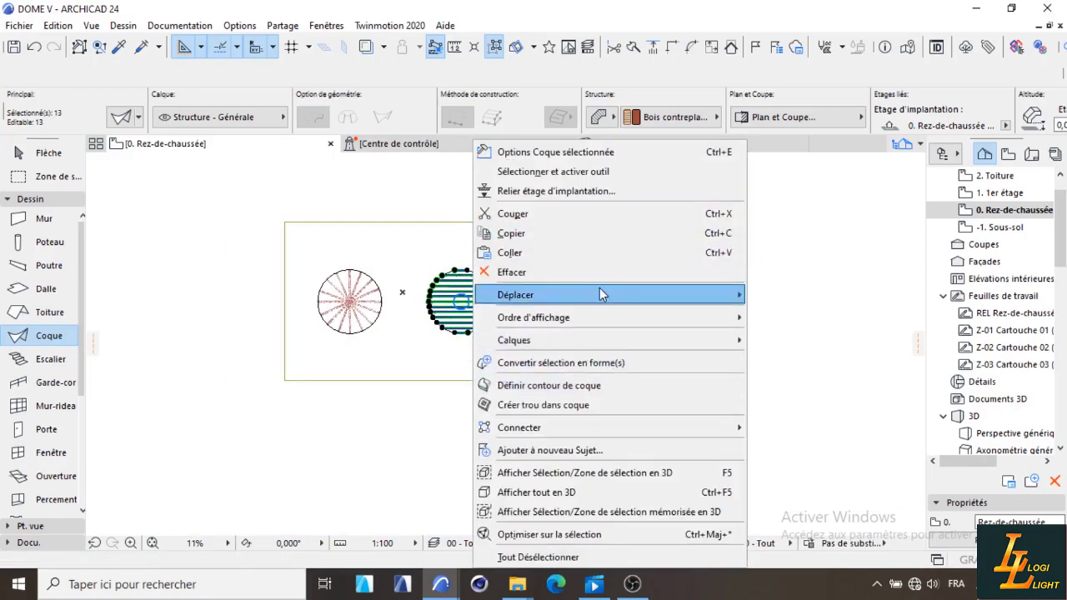
{"action": "mouse_move", "coordinate": [603, 294]}
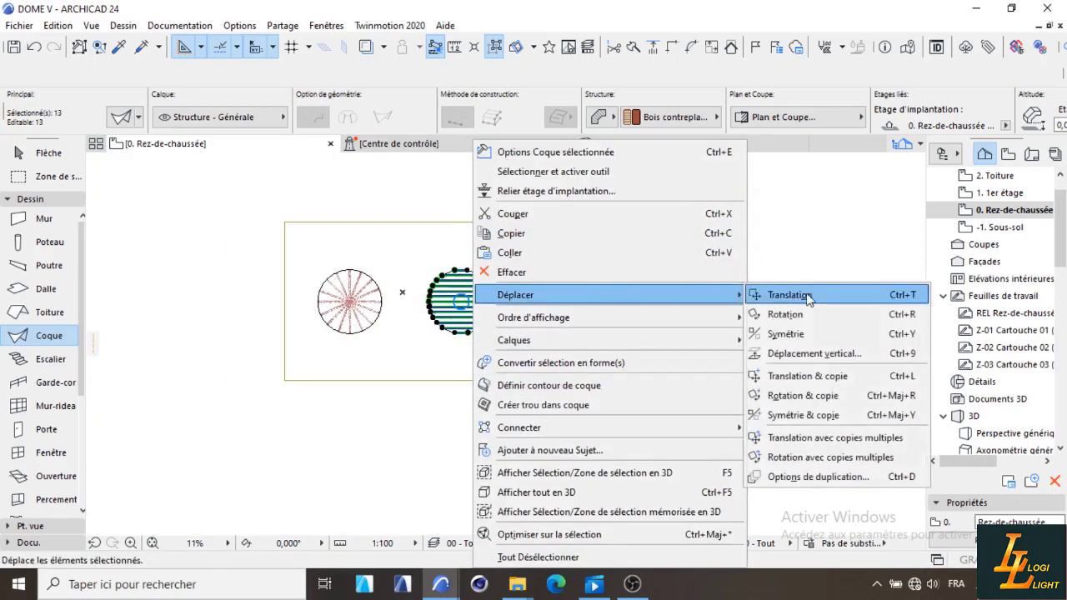
{"action": "left_click", "coordinate": [835, 404]}
{"action": "scroll", "coordinate": [473, 301], "scroll_direction": "up", "scroll_amount": 6}
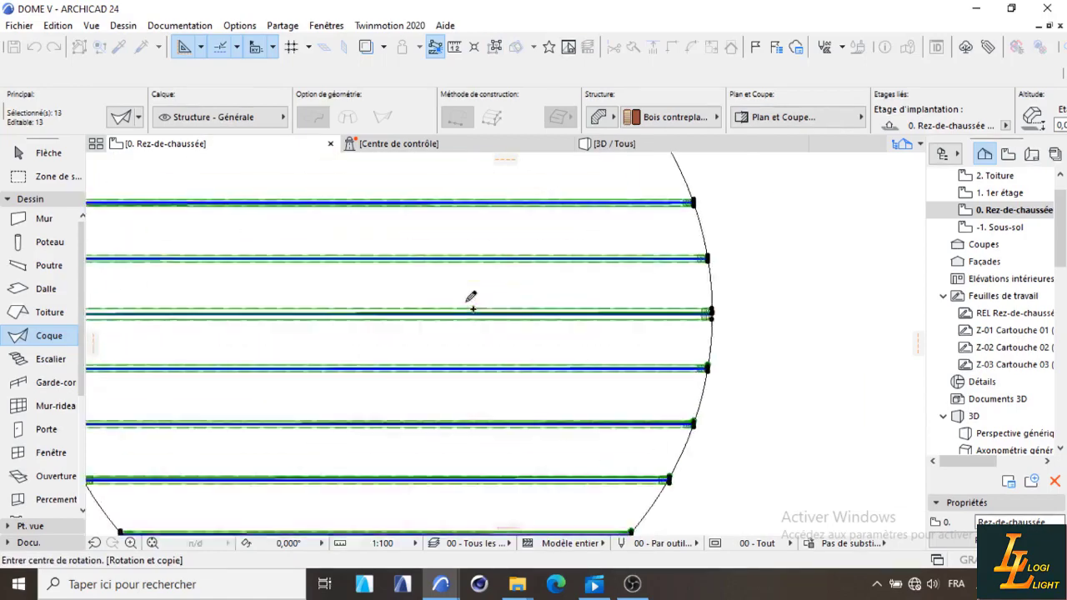
{"action": "scroll", "coordinate": [425, 296], "scroll_direction": "down", "scroll_amount": 3}
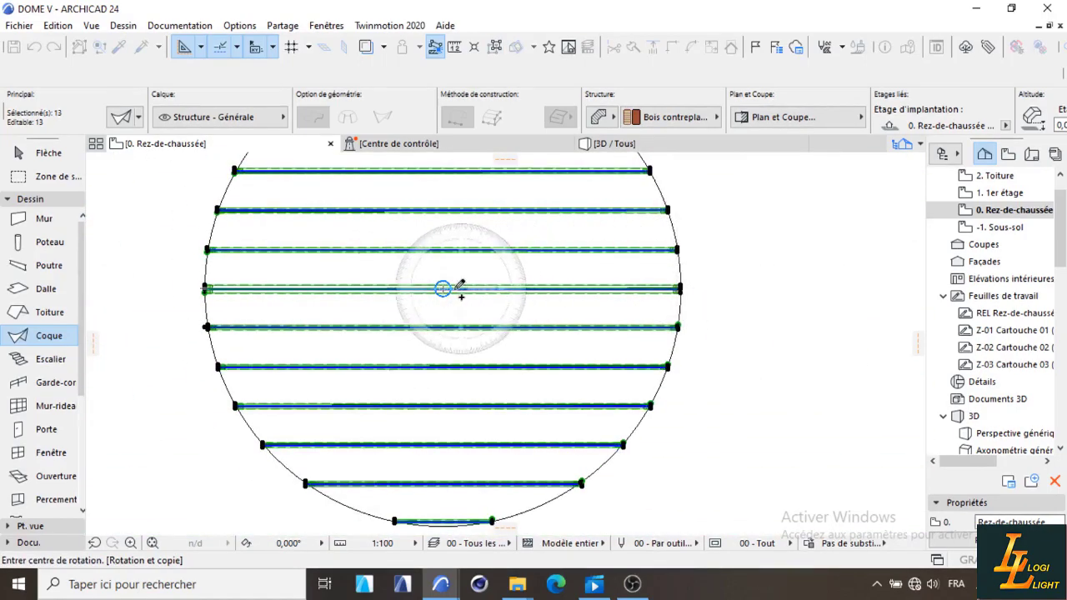
{"action": "scroll", "coordinate": [434, 286], "scroll_direction": "up", "scroll_amount": 4}
{"action": "scroll", "coordinate": [463, 308], "scroll_direction": "down", "scroll_amount": 4}
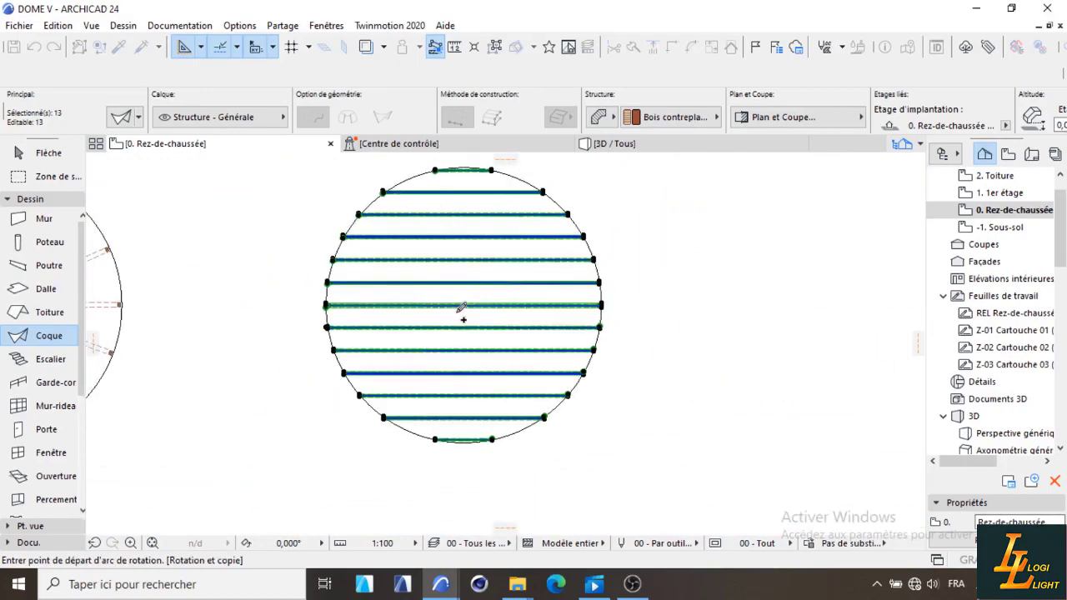
{"action": "left_click", "coordinate": [685, 303]}
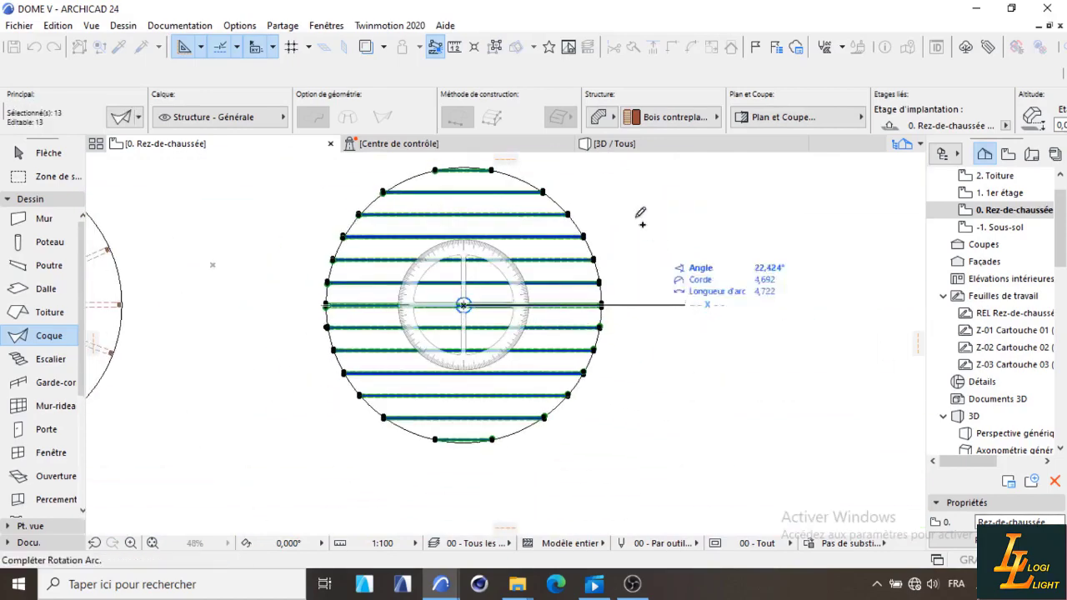
{"action": "left_click", "coordinate": [466, 171]}
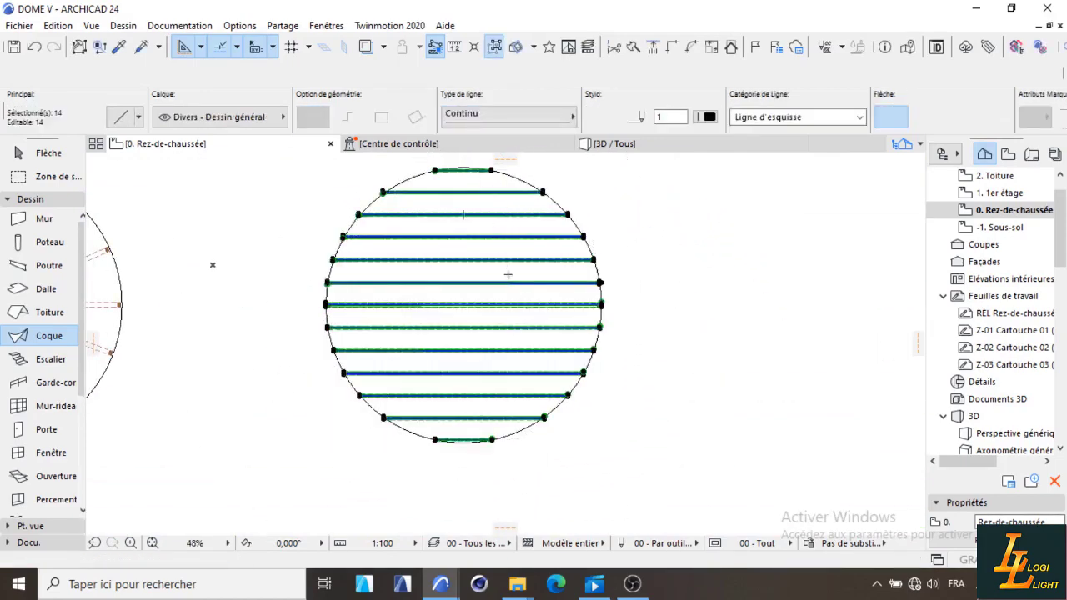
{"action": "key", "text": "ctrl+z"}
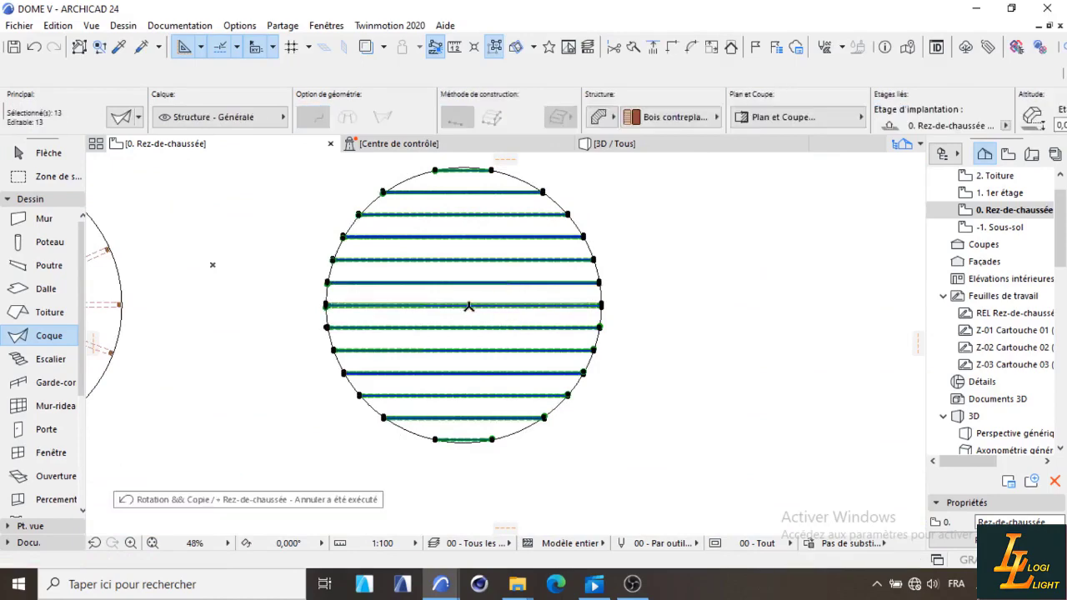
Rotate a copy of the thirteen parallel arched shells by 90° around the circle's centre.
{"action": "scroll", "coordinate": [455, 309], "scroll_direction": "up", "scroll_amount": 3}
{"action": "scroll", "coordinate": [448, 300], "scroll_direction": "down", "scroll_amount": 5}
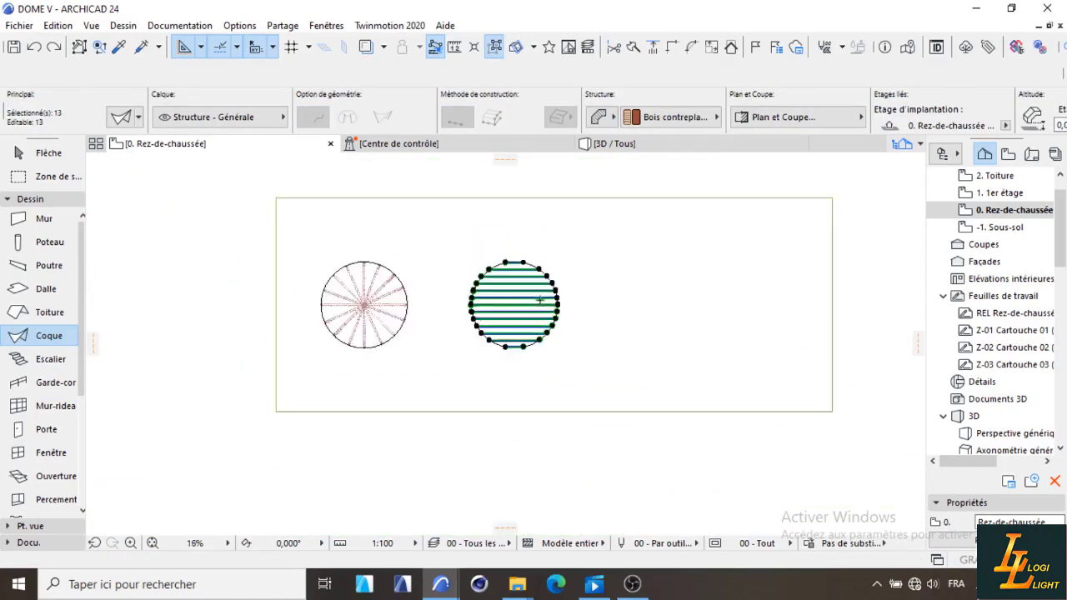
{"action": "right_click", "coordinate": [534, 197]}
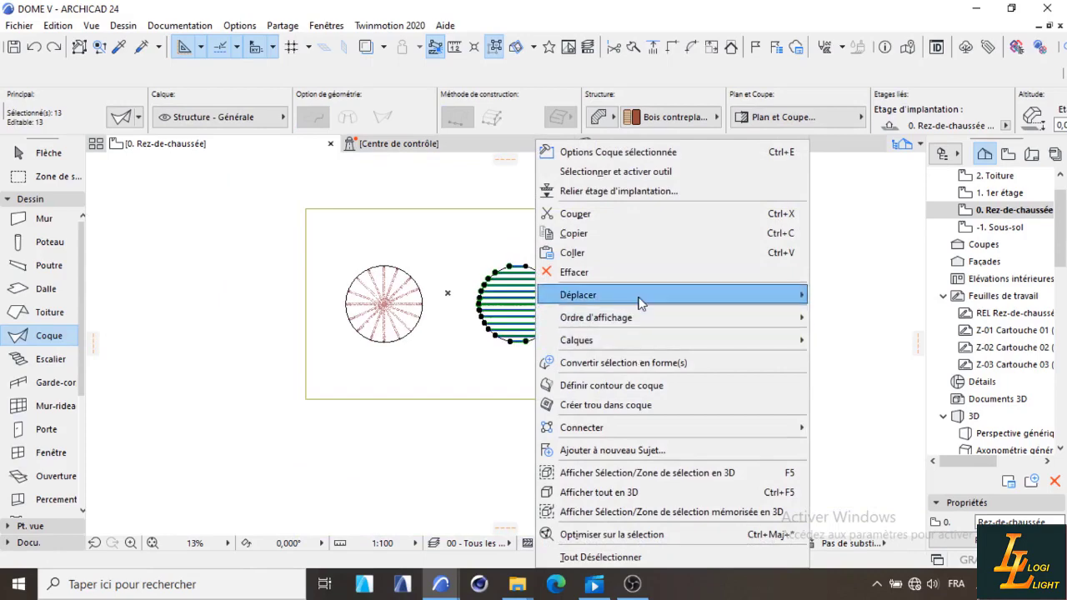
{"action": "mouse_move", "coordinate": [641, 302]}
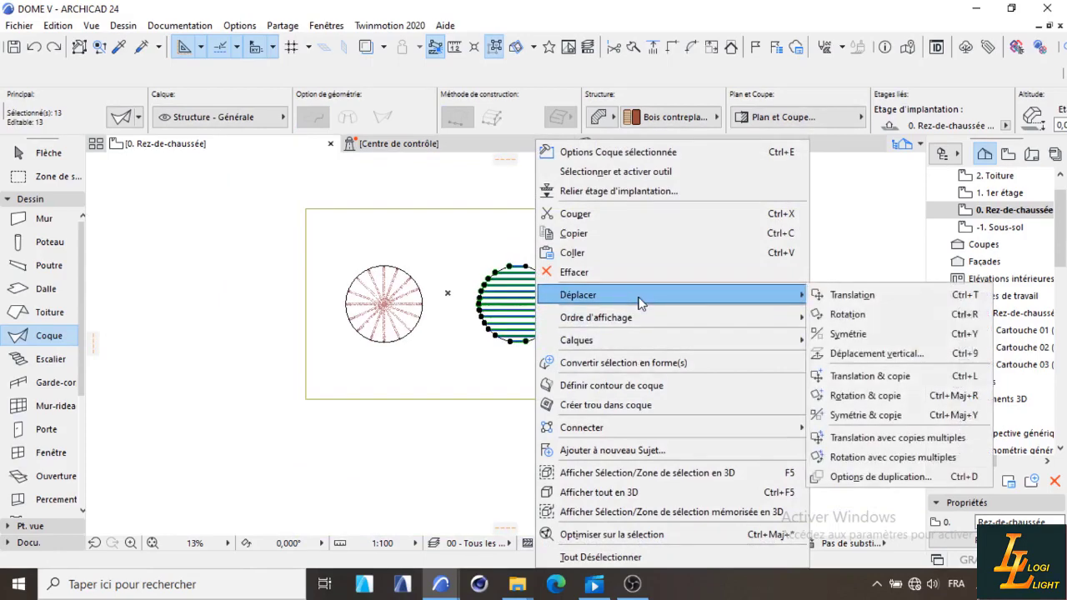
{"action": "left_click", "coordinate": [865, 395]}
{"action": "scroll", "coordinate": [576, 323], "scroll_direction": "up", "scroll_amount": 10}
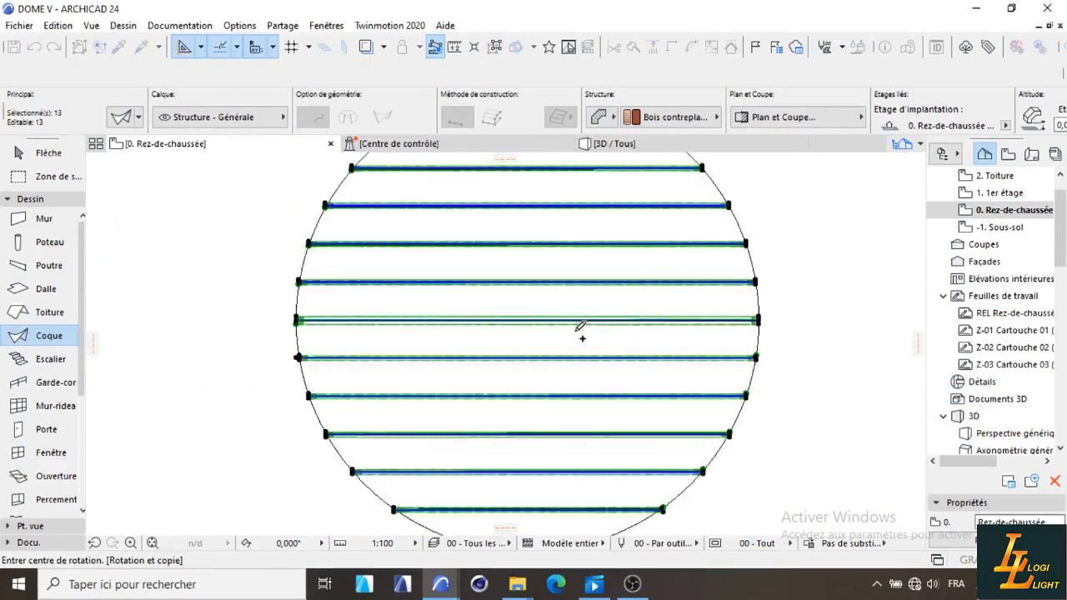
{"action": "scroll", "coordinate": [476, 298], "scroll_direction": "down", "scroll_amount": 5}
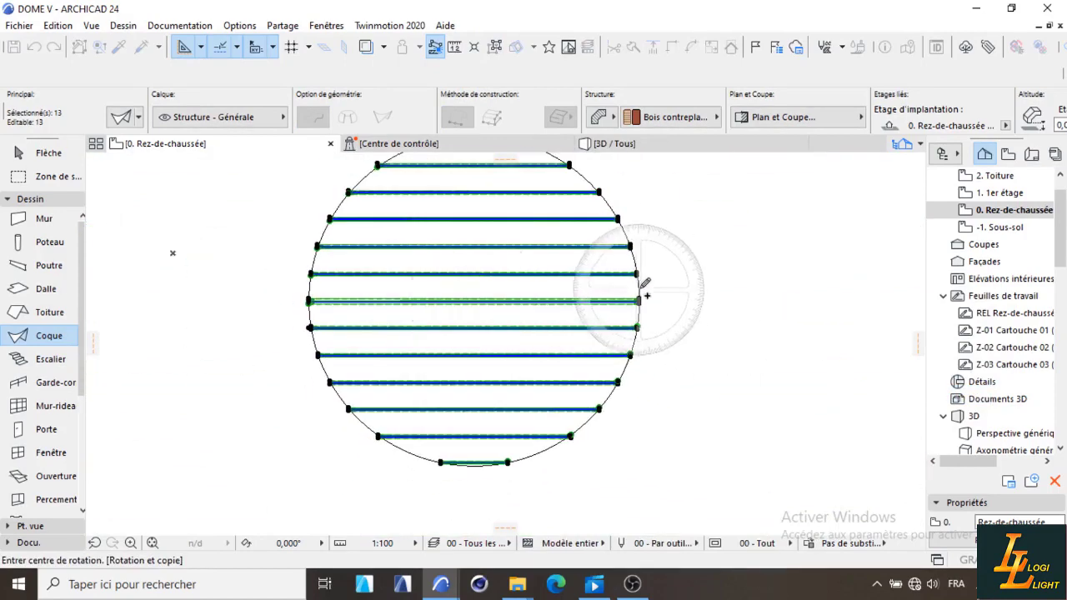
{"action": "scroll", "coordinate": [492, 299], "scroll_direction": "up", "scroll_amount": 4}
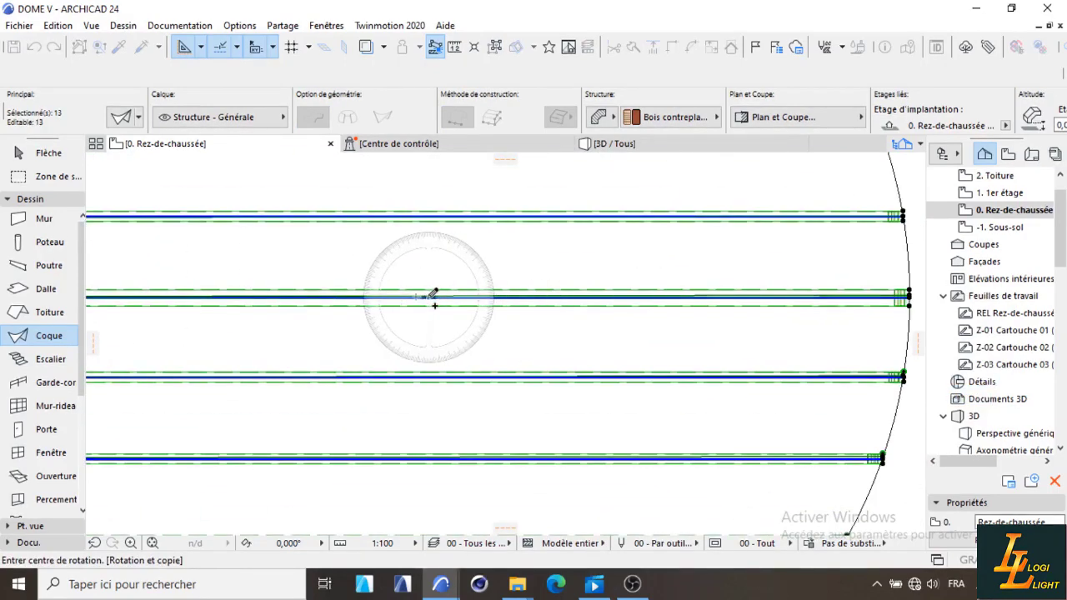
{"action": "left_click", "coordinate": [421, 295]}
{"action": "scroll", "coordinate": [500, 304], "scroll_direction": "down", "scroll_amount": 7}
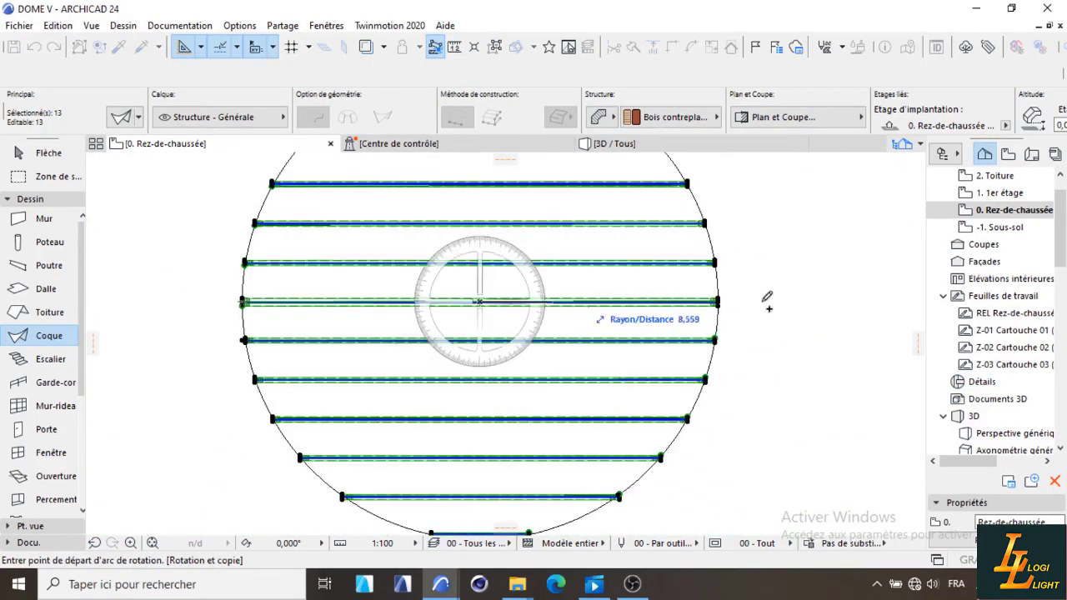
{"action": "left_click", "coordinate": [733, 300]}
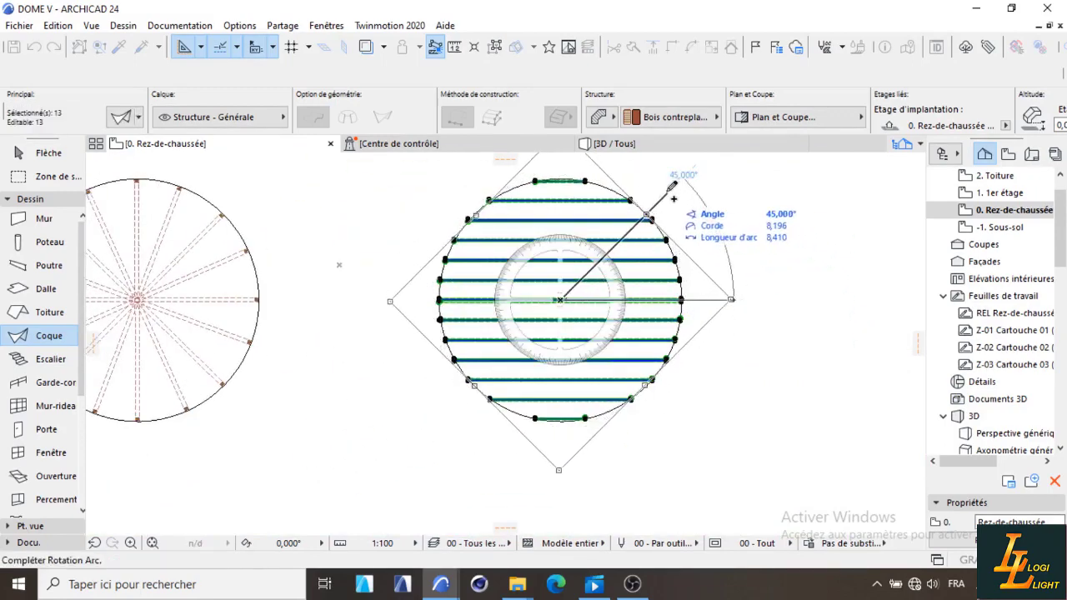
{"action": "type", "text": "45"}
{"action": "key", "text": "Return"}
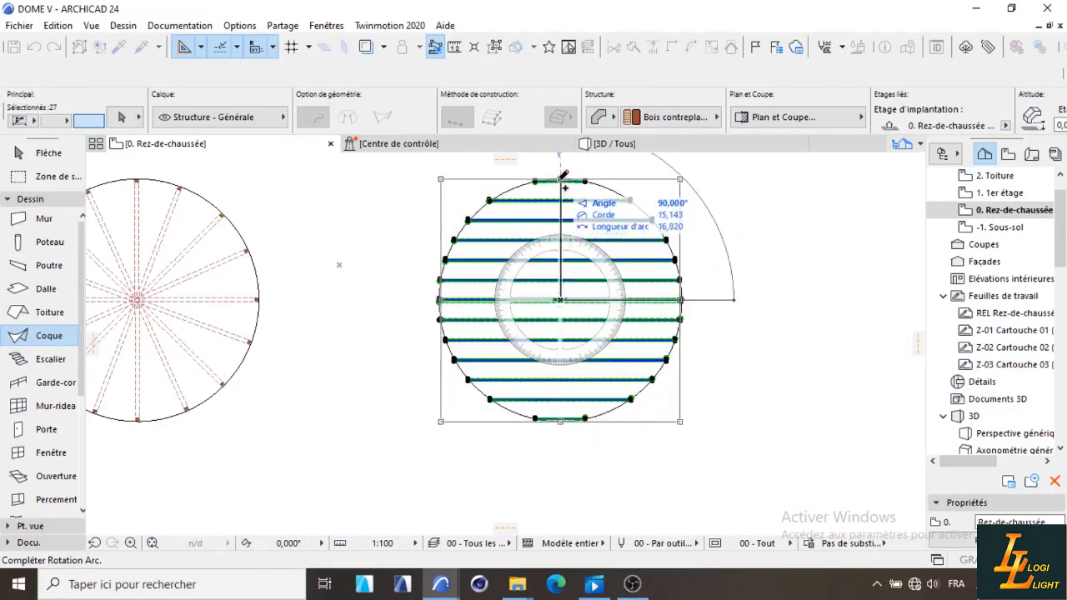
{"action": "left_click", "coordinate": [563, 176]}
{"action": "scroll", "coordinate": [517, 304], "scroll_direction": "down", "scroll_amount": 4}
{"action": "scroll", "coordinate": [527, 260], "scroll_direction": "up", "scroll_amount": 3}
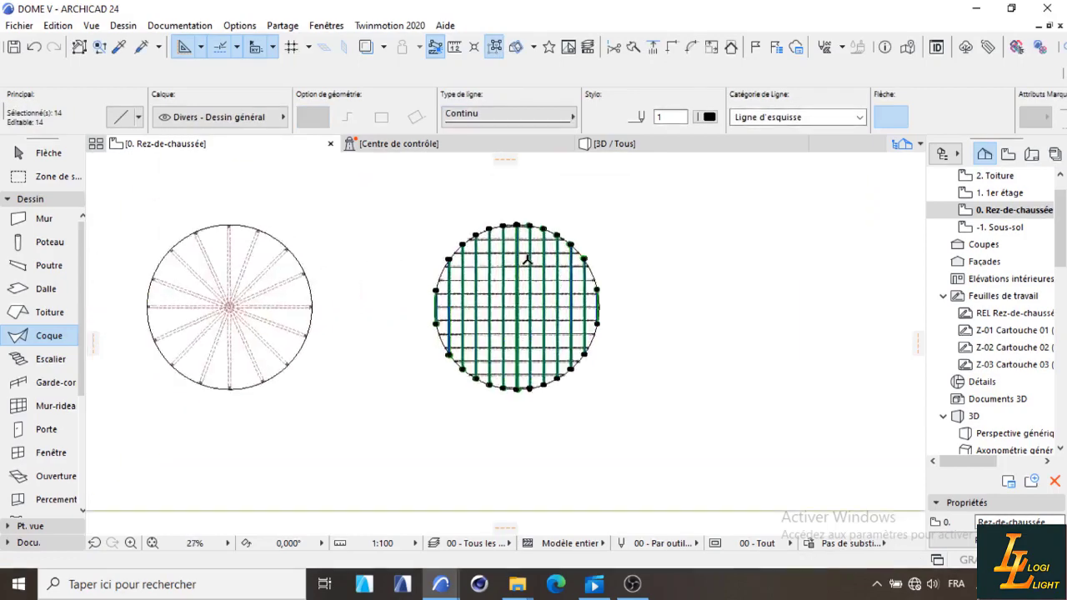
{"action": "scroll", "coordinate": [527, 261], "scroll_direction": "up", "scroll_amount": 1}
Examine the gridded dome of crossing arches beside the ribbed dome from several angles in the 3D perspective.
{"action": "left_click", "coordinate": [615, 144]}
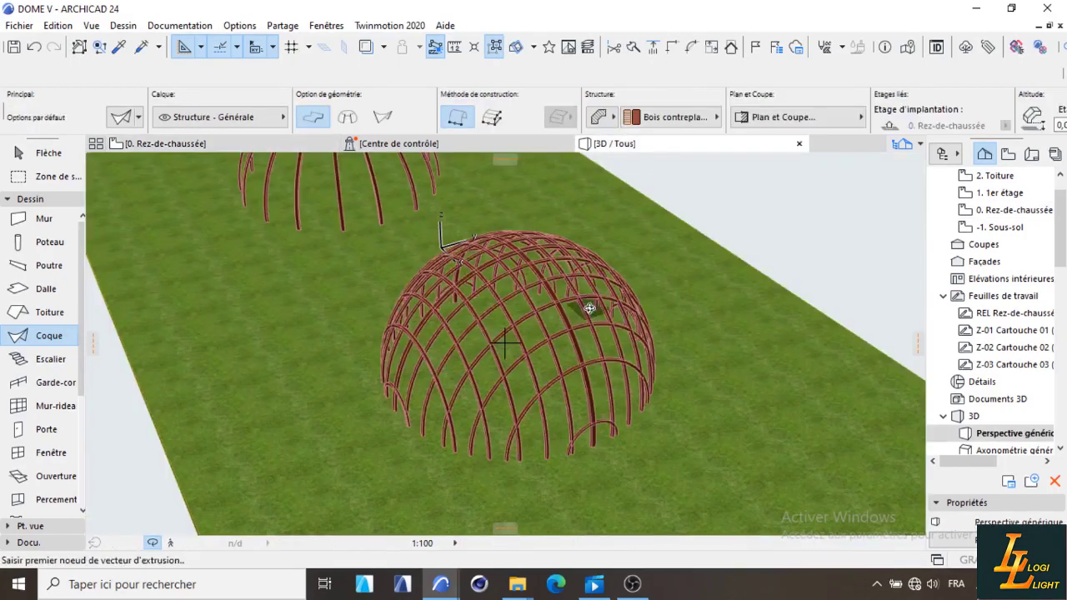
{"action": "scroll", "coordinate": [591, 308], "scroll_direction": "down", "scroll_amount": 3}
{"action": "left_click_drag", "start_coordinate": [588, 303], "coordinate": [551, 283]}
{"action": "scroll", "coordinate": [576, 291], "scroll_direction": "up", "scroll_amount": 4}
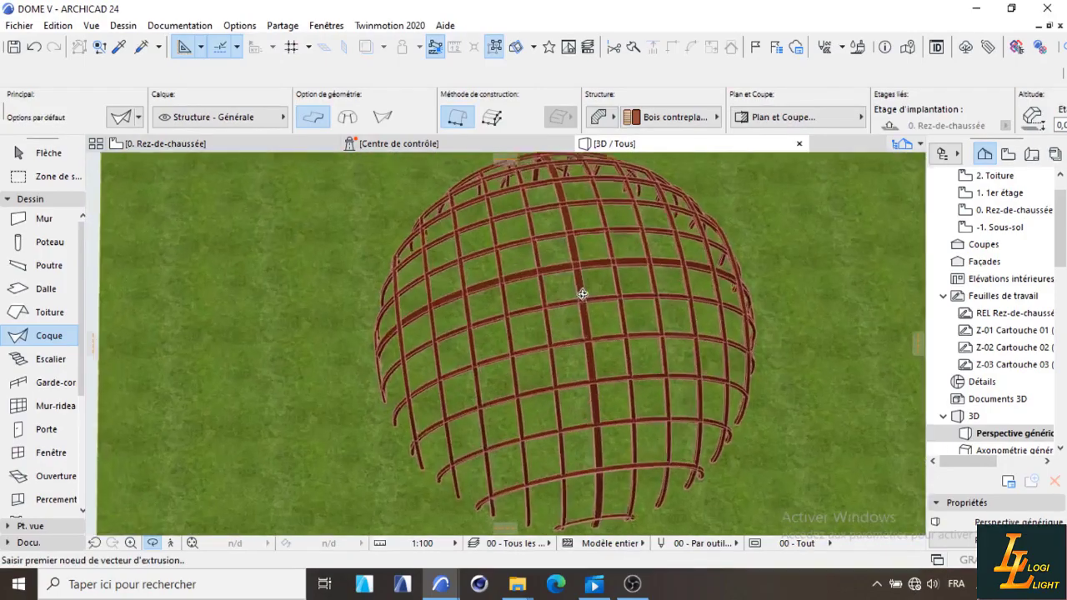
{"action": "scroll", "coordinate": [567, 292], "scroll_direction": "down", "scroll_amount": 3}
{"action": "left_click_drag", "start_coordinate": [665, 330], "coordinate": [595, 312]}
{"action": "left_click_drag", "start_coordinate": [645, 395], "coordinate": [491, 312]}
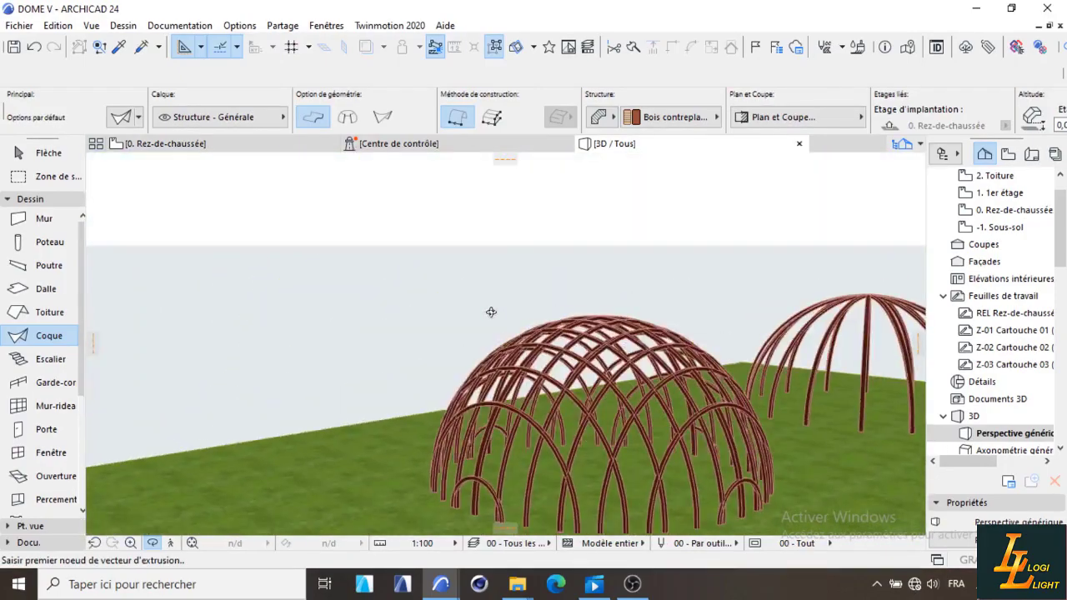
{"action": "scroll", "coordinate": [640, 343], "scroll_direction": "down", "scroll_amount": 3}
{"action": "left_click_drag", "start_coordinate": [640, 343], "coordinate": [608, 303]}
{"action": "scroll", "coordinate": [650, 350], "scroll_direction": "up", "scroll_amount": 3}
{"action": "scroll", "coordinate": [608, 303], "scroll_direction": "down", "scroll_amount": 2}
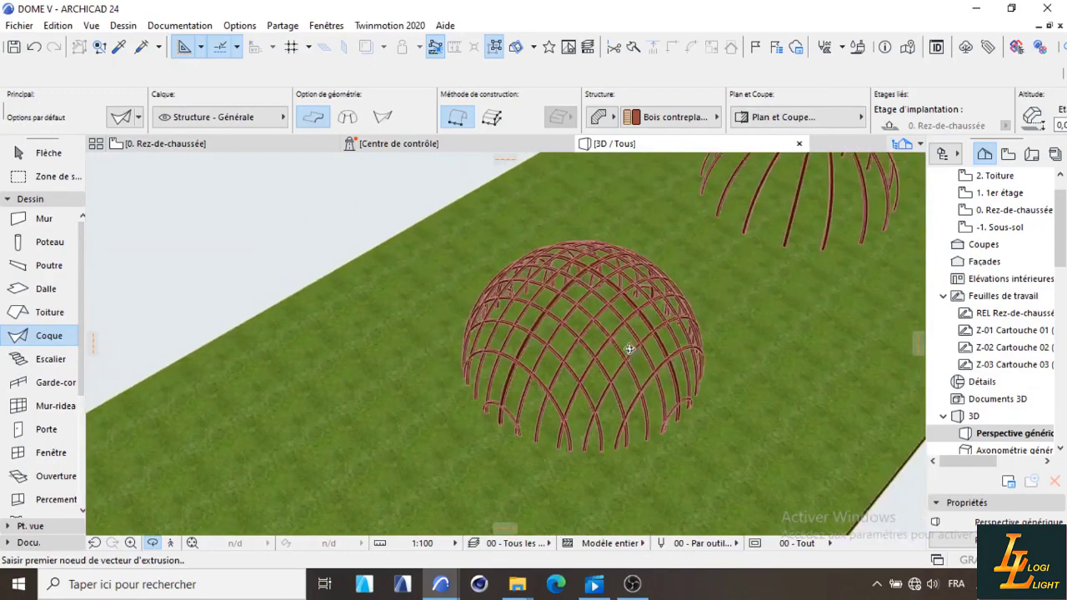
{"action": "scroll", "coordinate": [630, 383], "scroll_direction": "up", "scroll_amount": 2}
{"action": "scroll", "coordinate": [539, 345], "scroll_direction": "down", "scroll_amount": 3}
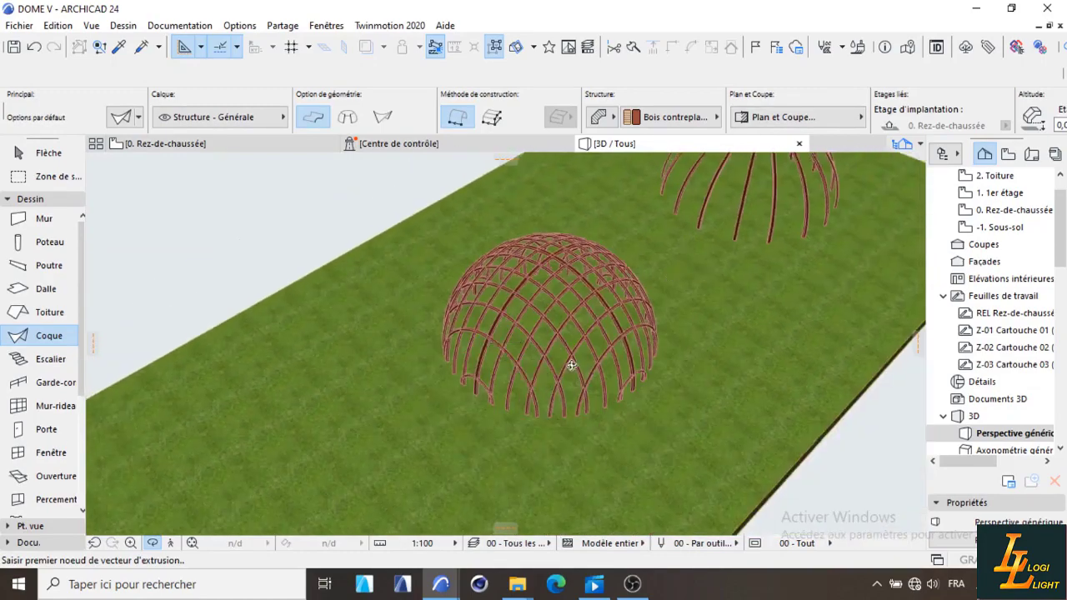
{"action": "left_click_drag", "start_coordinate": [543, 350], "coordinate": [492, 336]}
{"action": "scroll", "coordinate": [492, 336], "scroll_direction": "up", "scroll_amount": 3}
{"action": "left_click_drag", "start_coordinate": [456, 375], "coordinate": [725, 328]}
{"action": "scroll", "coordinate": [722, 274], "scroll_direction": "down", "scroll_amount": 3}
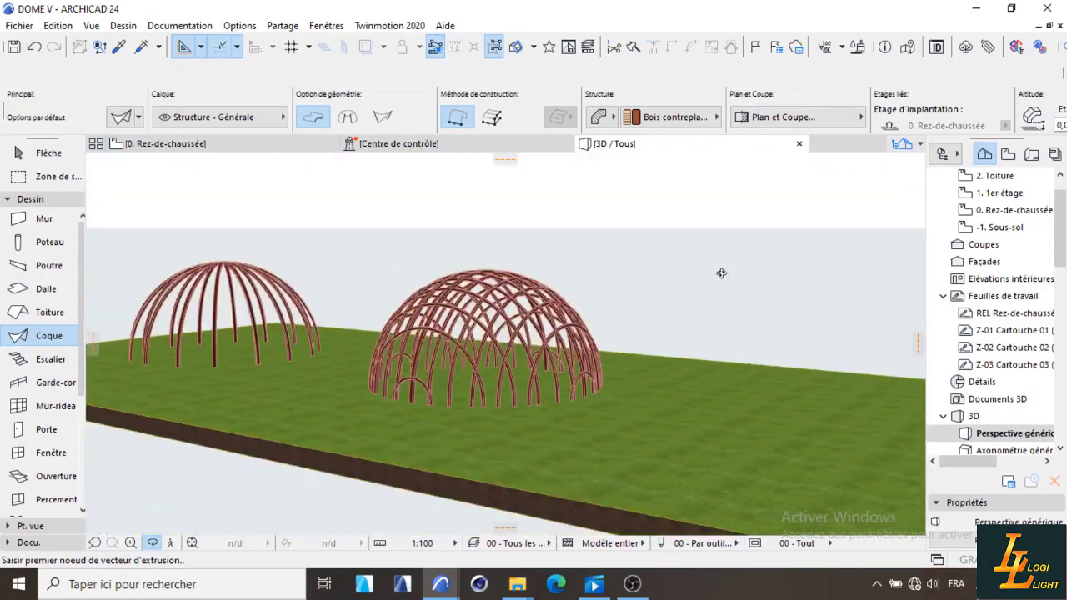
{"action": "left_click_drag", "start_coordinate": [574, 297], "coordinate": [466, 410]}
{"action": "scroll", "coordinate": [469, 410], "scroll_direction": "up", "scroll_amount": 2}
{"action": "scroll", "coordinate": [473, 296], "scroll_direction": "down", "scroll_amount": 3}
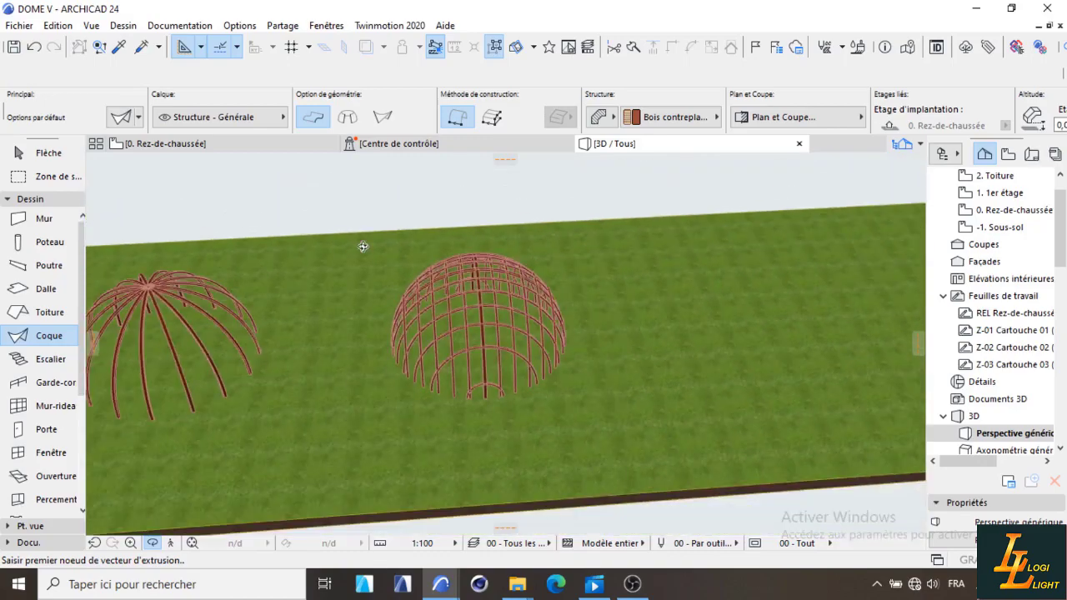
Return to the ground-floor plan, deselect the crossing shells and set the Shell tool to revolved geometry.
{"action": "left_click", "coordinate": [247, 144]}
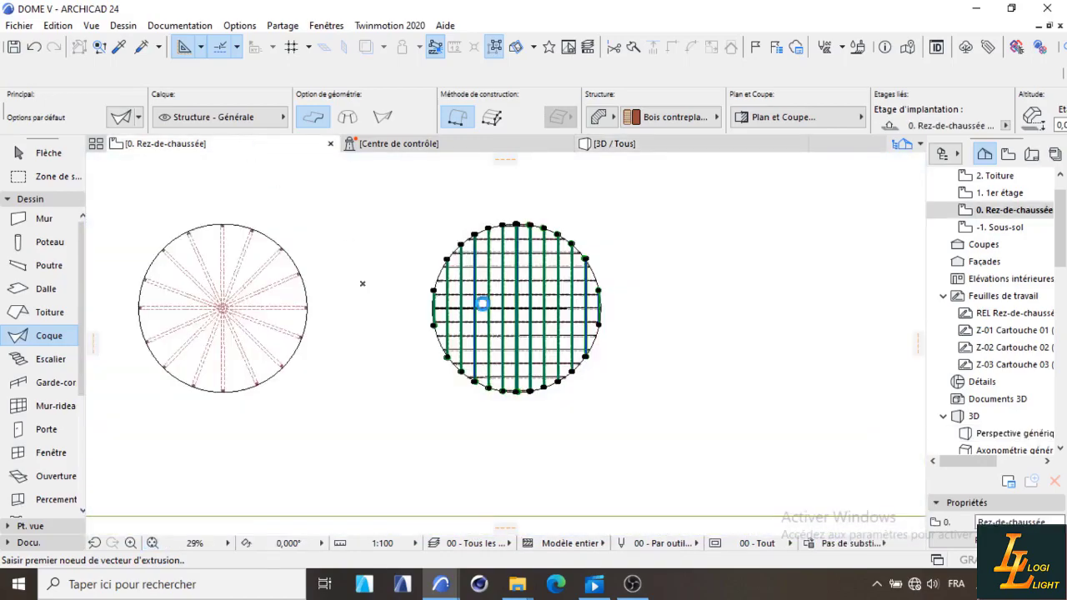
{"action": "scroll", "coordinate": [456, 292], "scroll_direction": "down", "scroll_amount": 4}
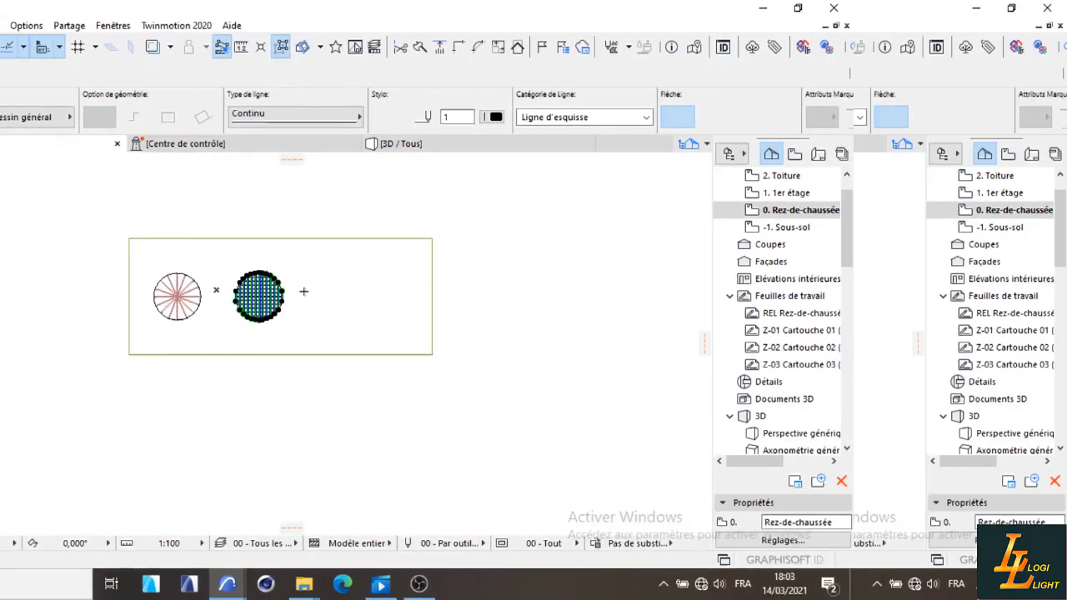
{"action": "key", "text": "Escape"}
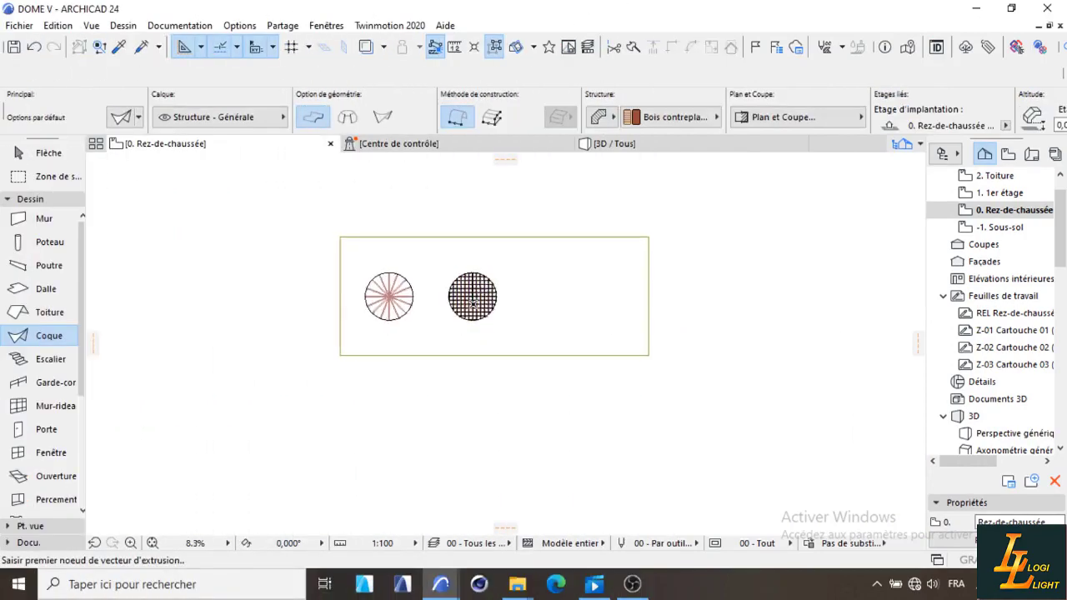
{"action": "scroll", "coordinate": [472, 302], "scroll_direction": "up", "scroll_amount": 3}
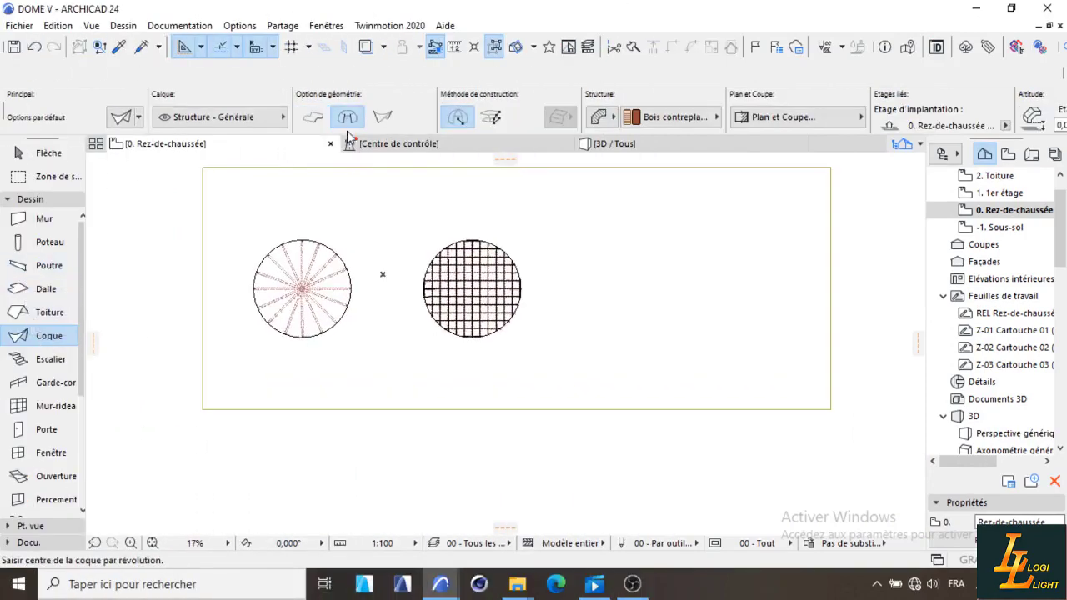
{"action": "scroll", "coordinate": [591, 291], "scroll_direction": "up", "scroll_amount": 2}
{"action": "scroll", "coordinate": [425, 289], "scroll_direction": "down", "scroll_amount": 4}
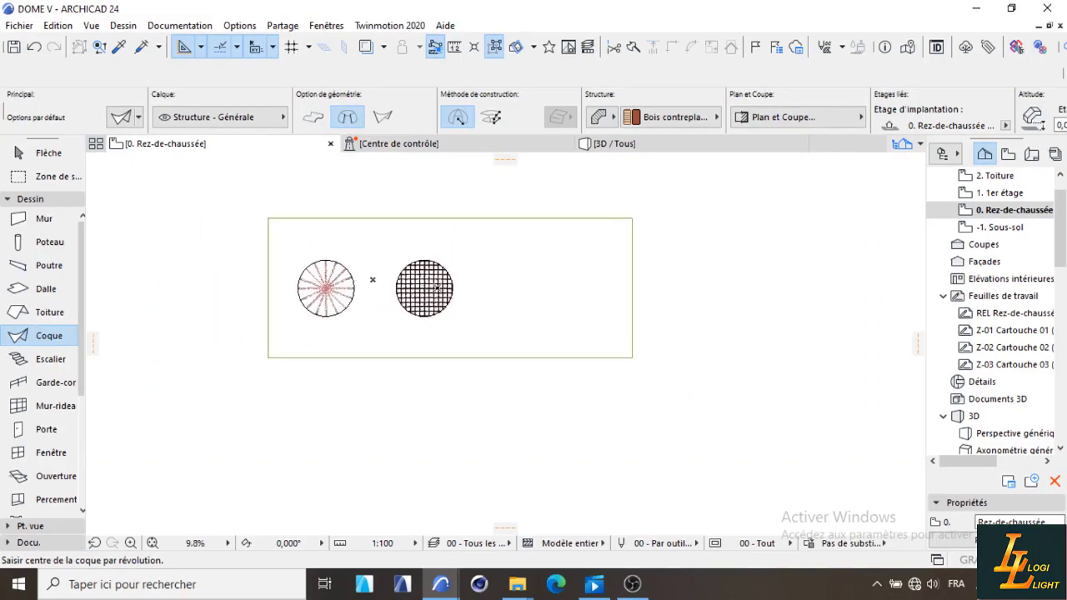
Copy the gridded dome's base circle about 29 m horizontally onto the empty part of the slab.
{"action": "scroll", "coordinate": [460, 278], "scroll_direction": "up", "scroll_amount": 5}
{"action": "scroll", "coordinate": [459, 279], "scroll_direction": "up", "scroll_amount": 5}
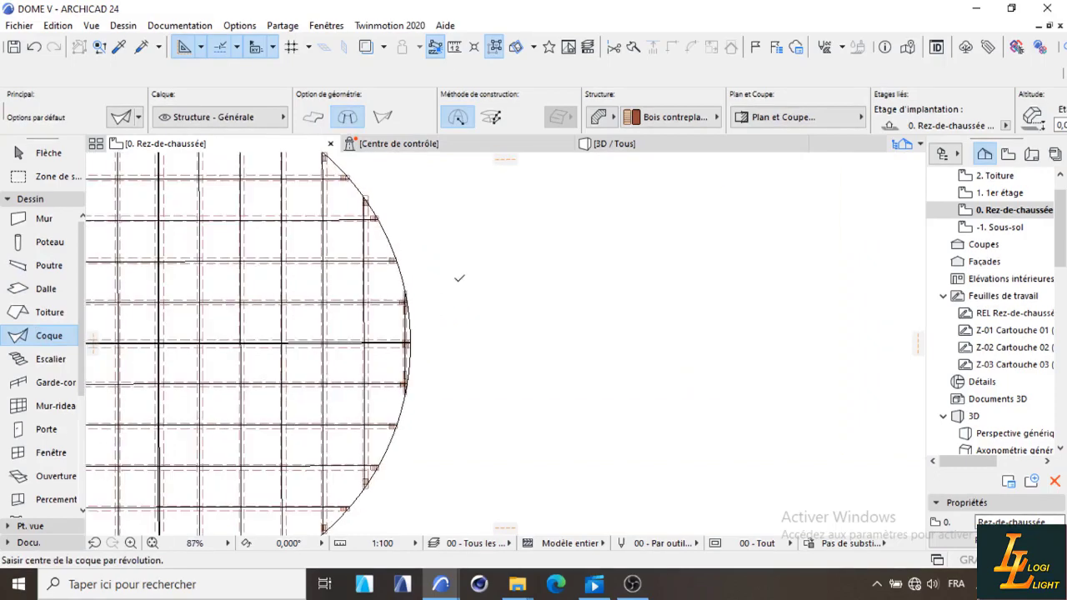
{"action": "left_click", "coordinate": [402, 275], "text": "shift"}
{"action": "scroll", "coordinate": [395, 295], "scroll_direction": "down", "scroll_amount": 8}
{"action": "key", "text": "ctrl+shift+d"}
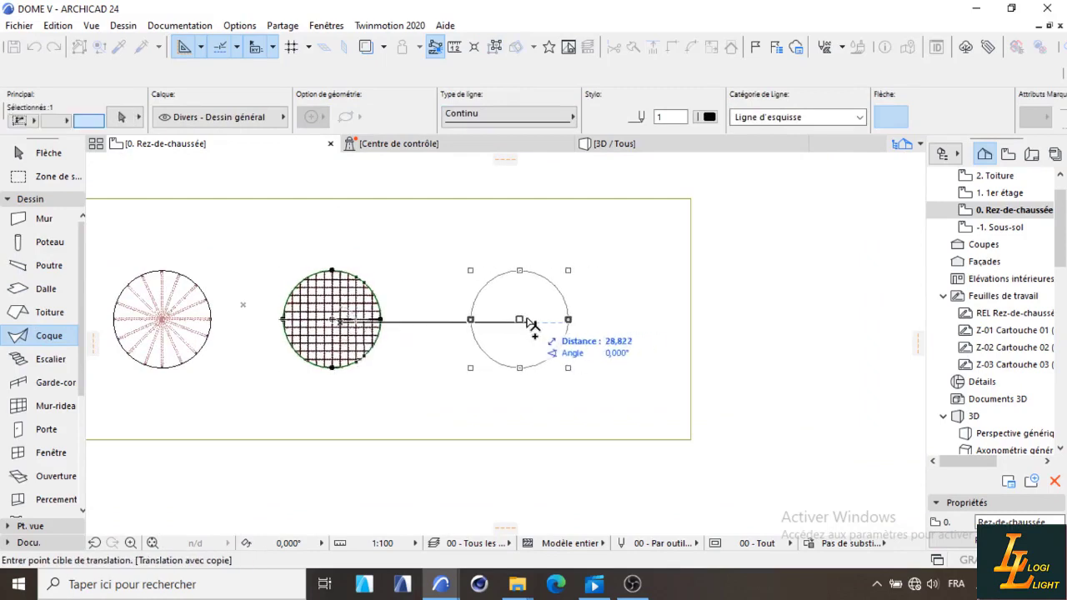
{"action": "left_click", "coordinate": [523, 319]}
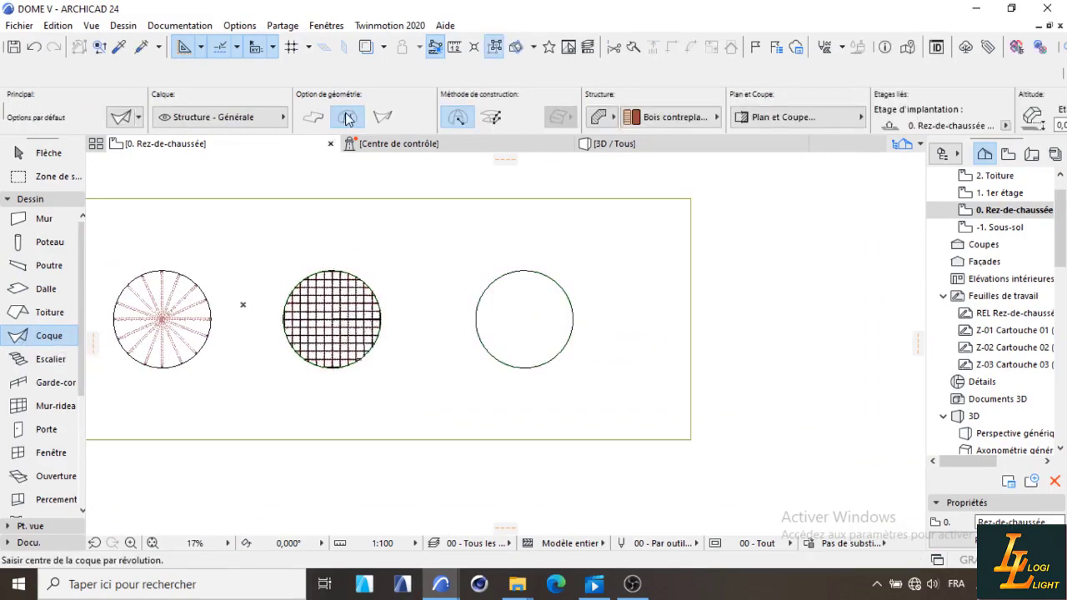
Draw a full revolved shell centred on the copied circle, with its radius reaching the circle's edge.
{"action": "scroll", "coordinate": [584, 336], "scroll_direction": "up", "scroll_amount": 3}
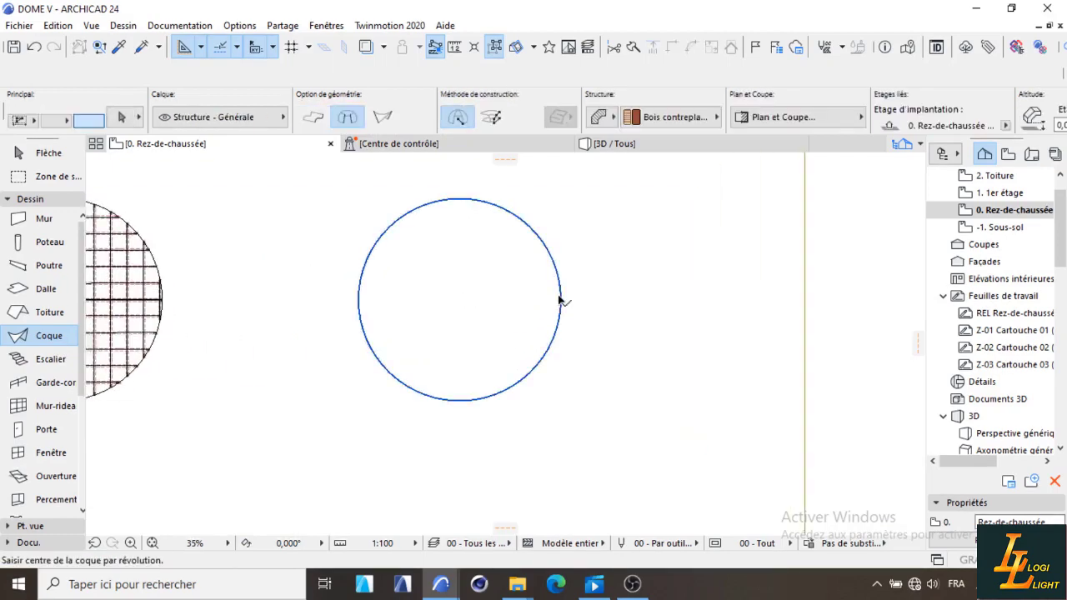
{"action": "left_click", "coordinate": [560, 299], "text": "shift"}
{"action": "left_click", "coordinate": [460, 299]}
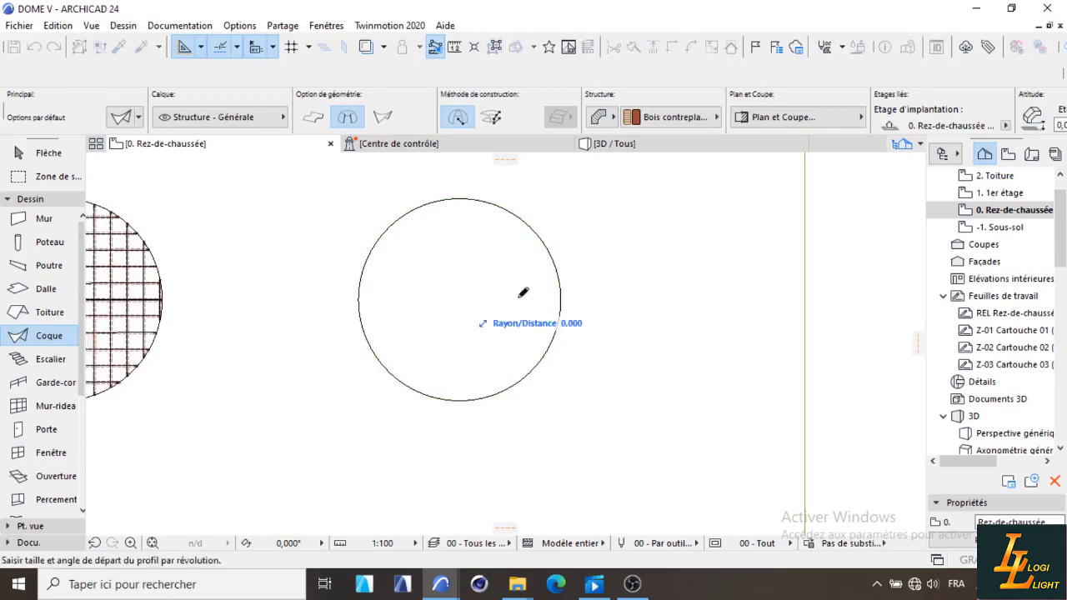
{"action": "left_click", "coordinate": [562, 295]}
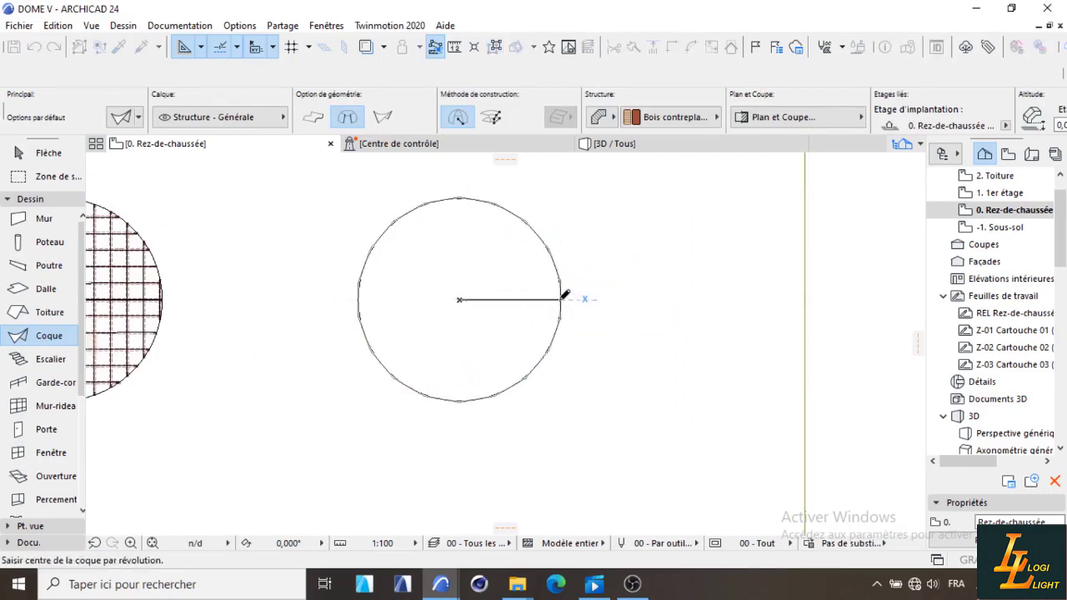
{"action": "left_click", "coordinate": [565, 295]}
{"action": "scroll", "coordinate": [602, 303], "scroll_direction": "down", "scroll_amount": 4}
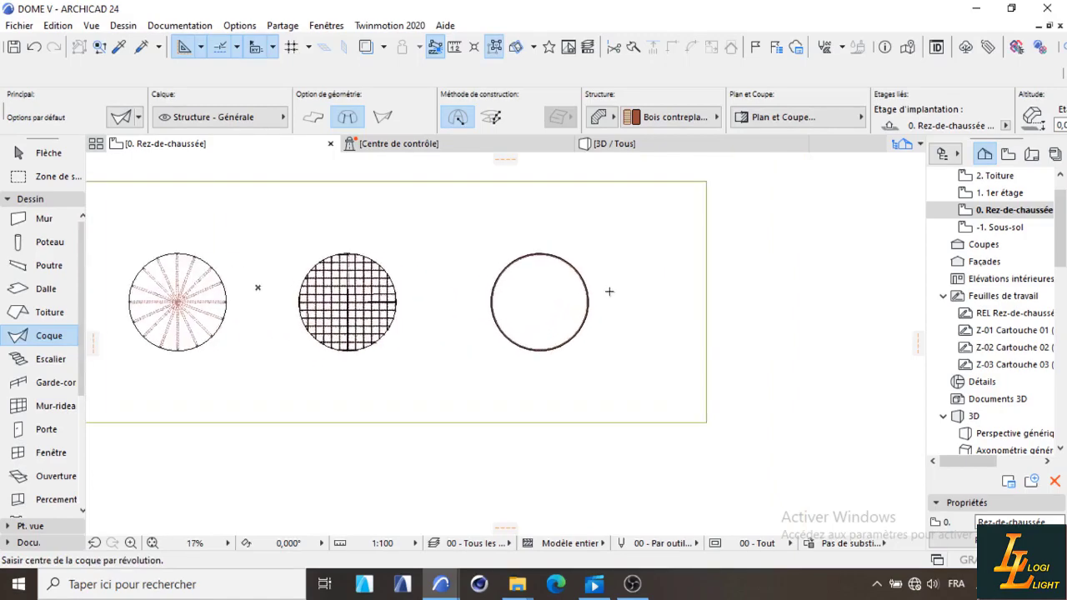
{"action": "scroll", "coordinate": [609, 291], "scroll_direction": "up", "scroll_amount": 3}
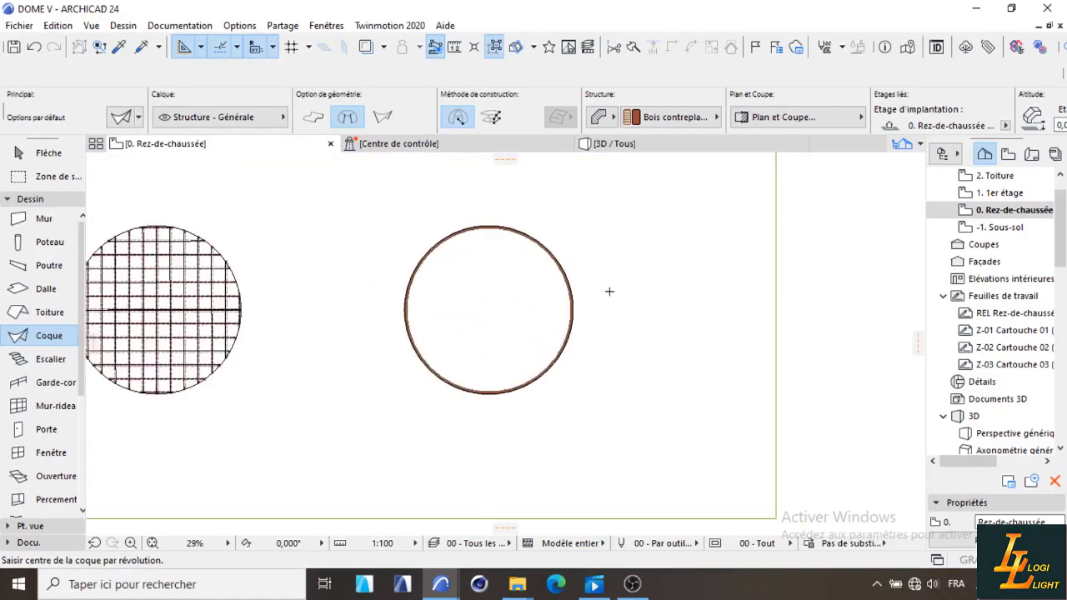
Examine the solid revolved dome beside the ribbed and gridded domes from several angles in the 3D perspective.
{"action": "left_click", "coordinate": [613, 144]}
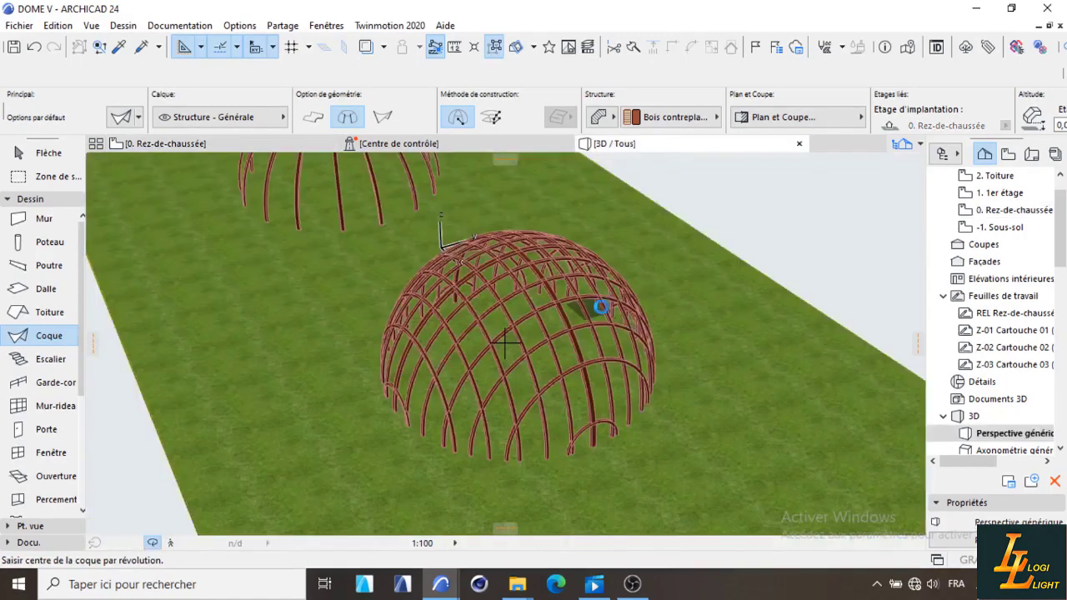
{"action": "middle_click_drag", "start_coordinate": [545, 269], "coordinate": [505, 265], "text": "shift"}
{"action": "scroll", "coordinate": [505, 265], "scroll_direction": "down", "scroll_amount": 3}
{"action": "middle_click_drag", "start_coordinate": [776, 288], "coordinate": [678, 375], "text": "shift"}
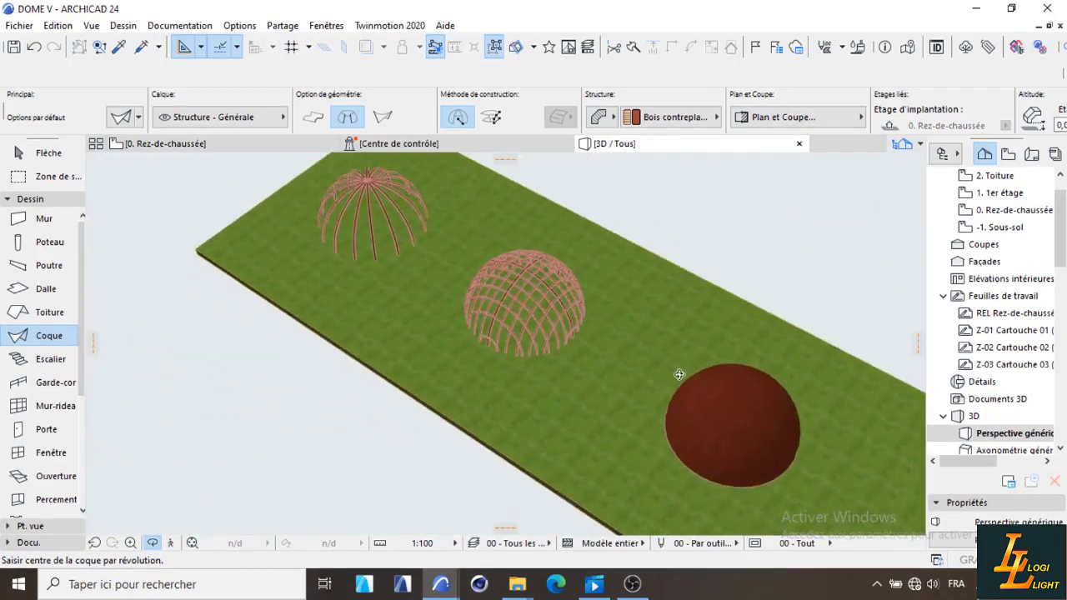
{"action": "scroll", "coordinate": [770, 474], "scroll_direction": "up", "scroll_amount": 2}
{"action": "scroll", "coordinate": [772, 475], "scroll_direction": "up", "scroll_amount": 4}
{"action": "scroll", "coordinate": [611, 317], "scroll_direction": "down", "scroll_amount": 4}
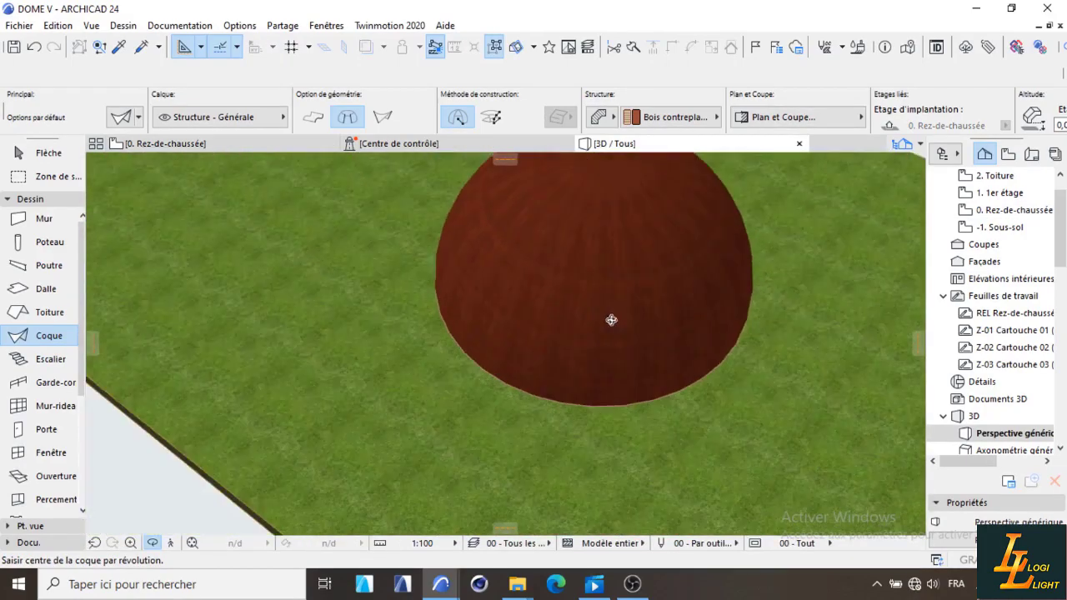
{"action": "scroll", "coordinate": [639, 373], "scroll_direction": "down", "scroll_amount": 2}
{"action": "scroll", "coordinate": [639, 388], "scroll_direction": "down", "scroll_amount": 2}
{"action": "left_click_drag", "start_coordinate": [613, 392], "coordinate": [731, 332]}
{"action": "scroll", "coordinate": [715, 400], "scroll_direction": "down", "scroll_amount": 2}
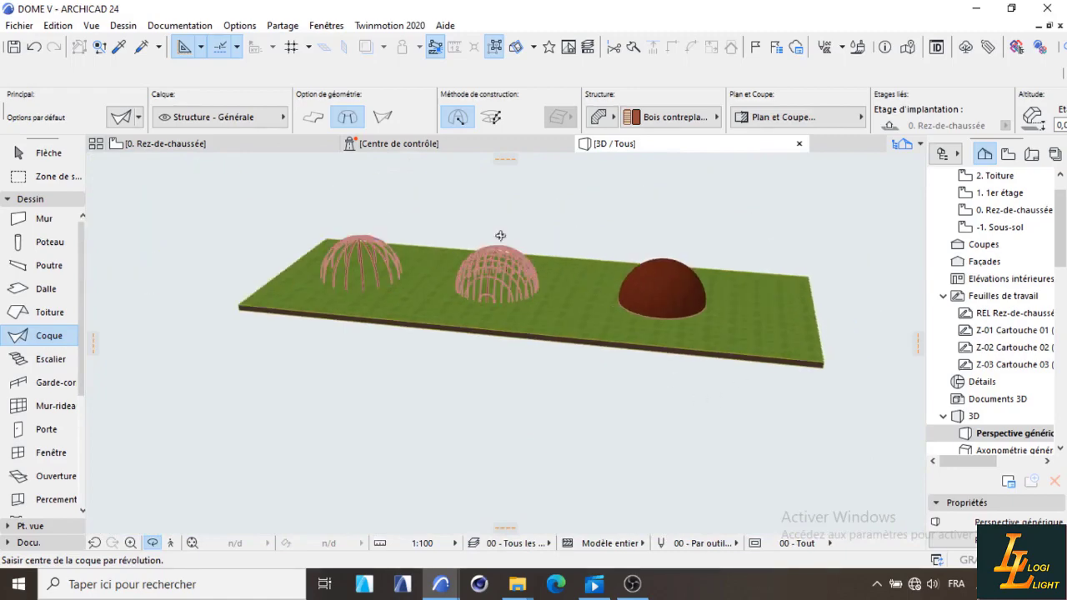
Return to the ground-floor plan and delete the revolved shell drawn on the copied circle.
{"action": "left_click", "coordinate": [222, 146]}
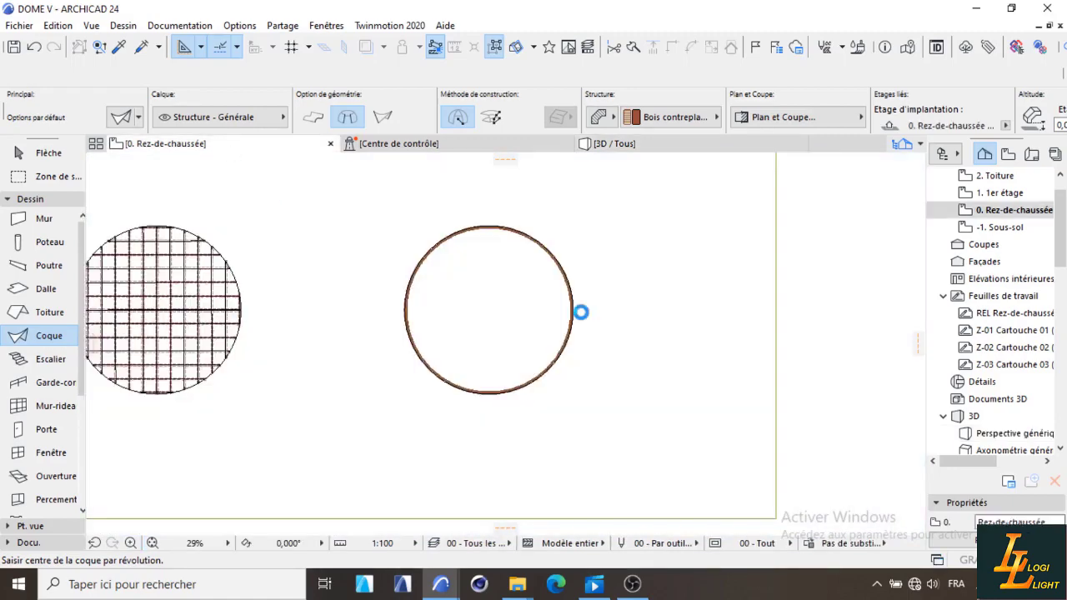
{"action": "left_click", "coordinate": [577, 313], "text": "shift"}
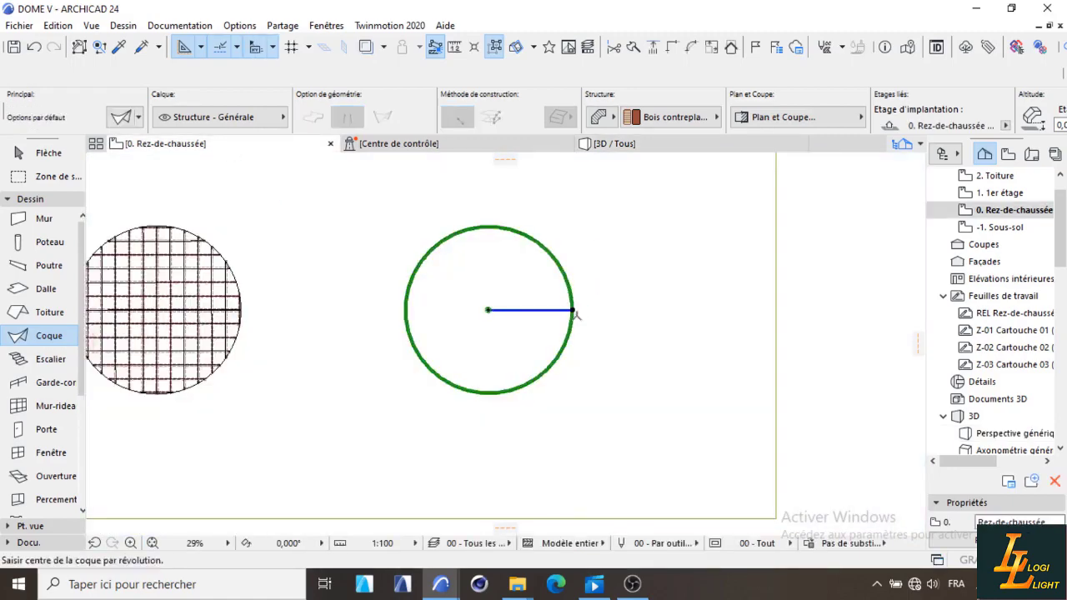
{"action": "key", "text": "Delete"}
Draw a revolved shell about 12 m in radius from the copied circle's centre, and delete the guide circle.
{"action": "left_click", "coordinate": [488, 309]}
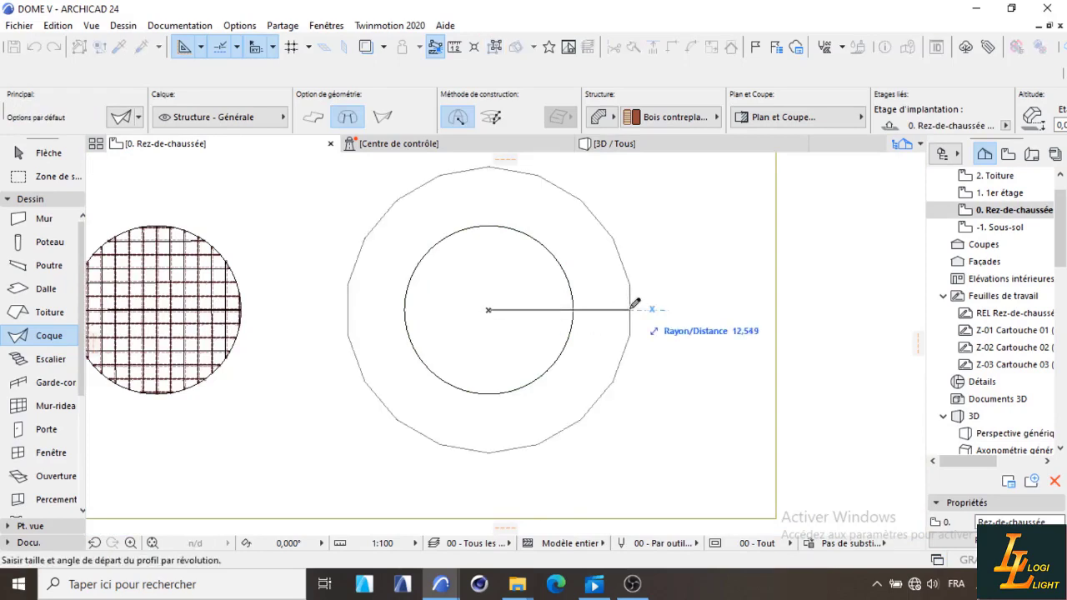
{"action": "left_click", "coordinate": [625, 311]}
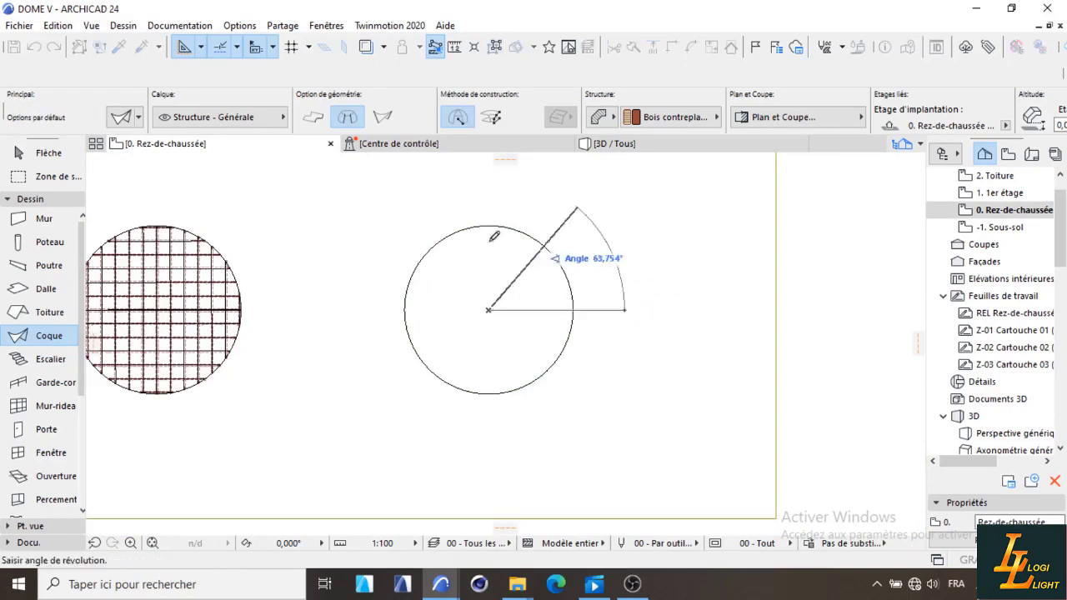
{"action": "left_click", "coordinate": [605, 302]}
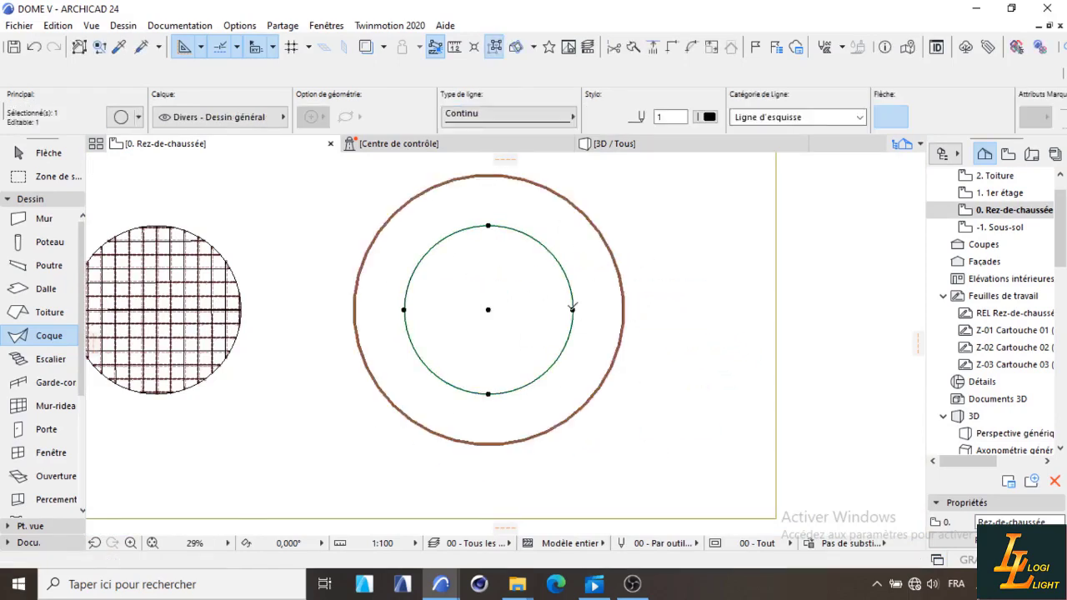
{"action": "key", "text": "Delete"}
Draw a horizontal section line from the large revolved shell's centre to beyond the slab's edge, looking towards the upper half.
{"action": "left_click", "coordinate": [8, 199]}
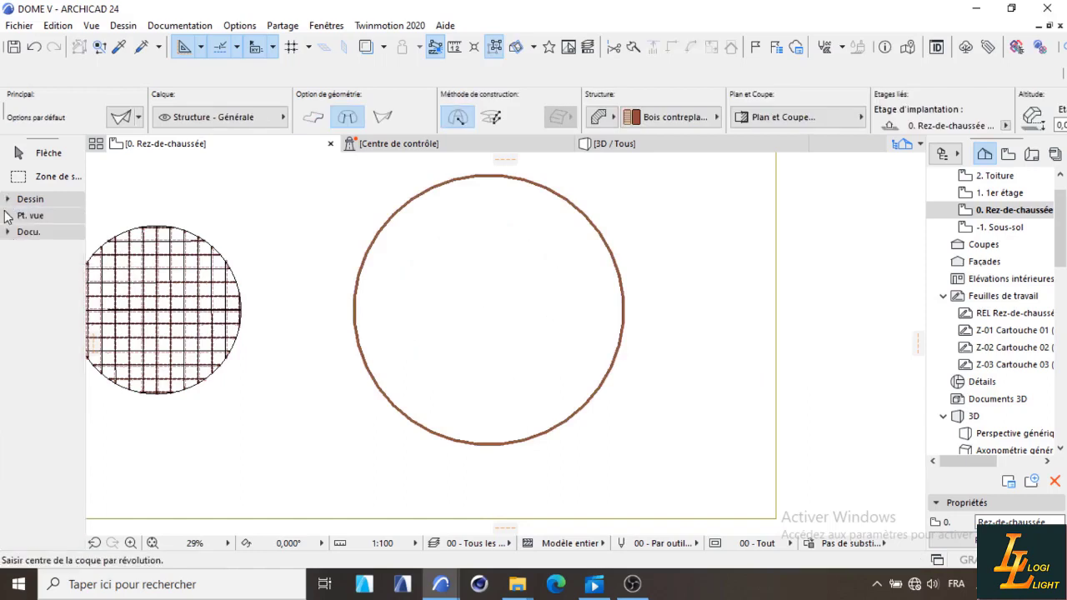
{"action": "left_click", "coordinate": [8, 215]}
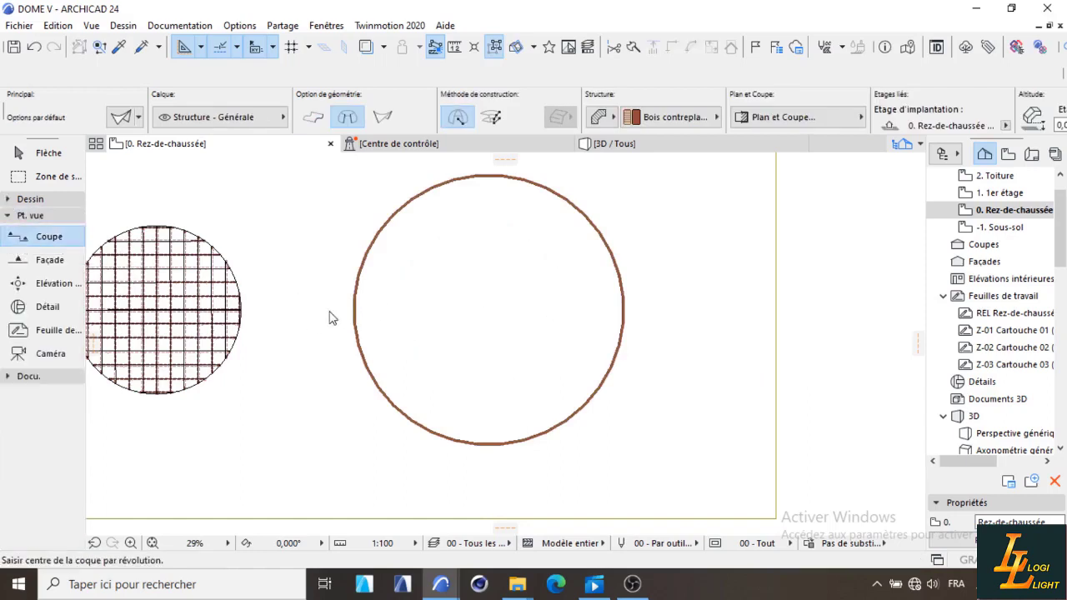
{"action": "scroll", "coordinate": [350, 315], "scroll_direction": "down", "scroll_amount": 2}
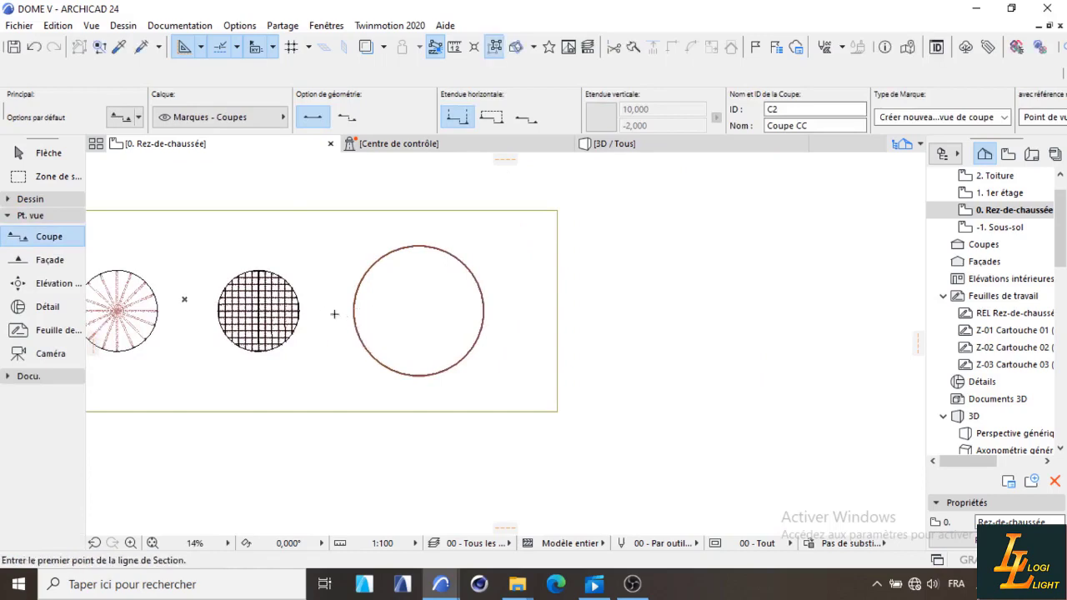
{"action": "left_click", "coordinate": [353, 323], "text": "shift"}
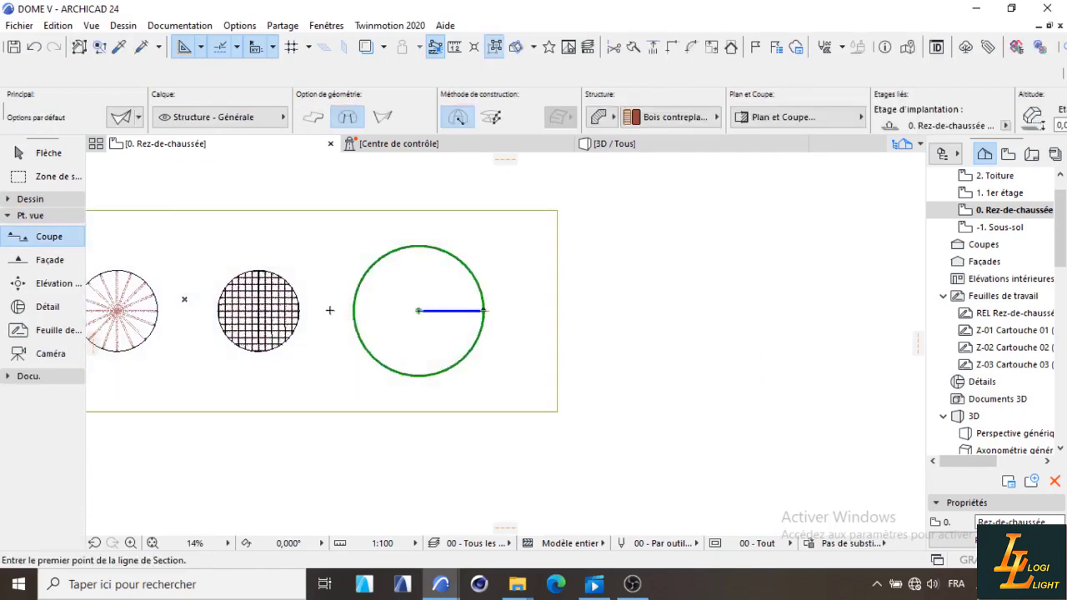
{"action": "key", "text": "Escape"}
{"action": "left_click", "coordinate": [418, 310]}
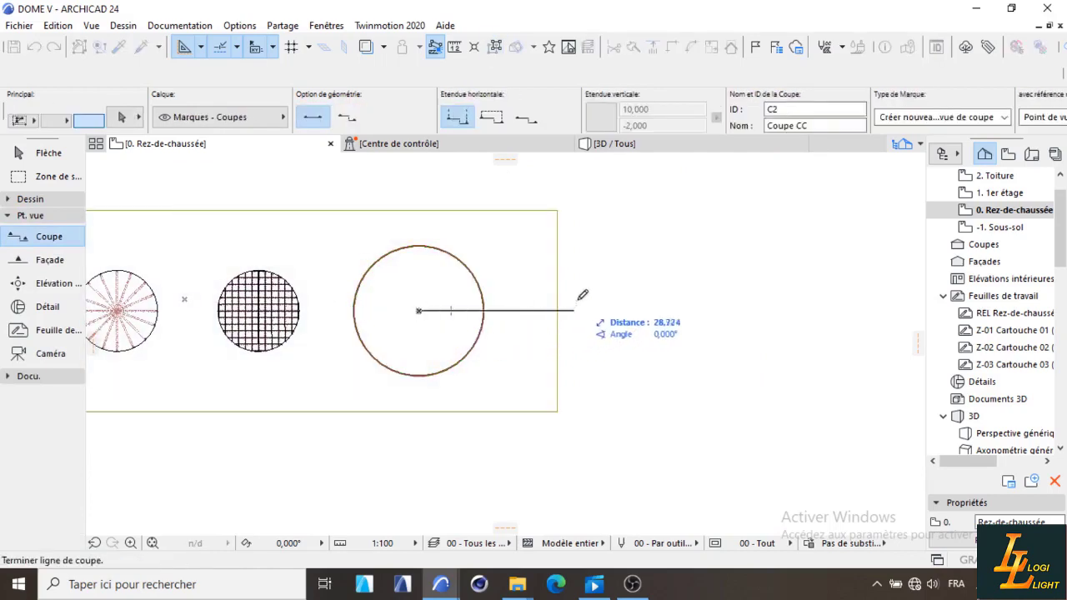
{"action": "left_click", "coordinate": [644, 294]}
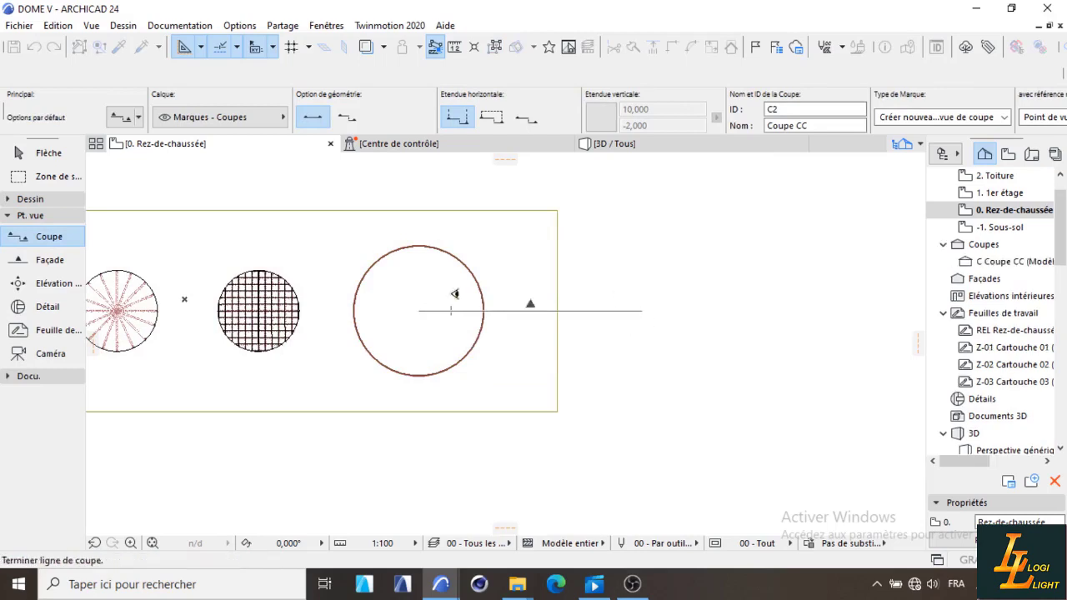
Stretch the section line's inner end from the shell's centre to a point between the large shell and the gridded dome.
{"action": "left_click", "coordinate": [418, 311], "text": "shift"}
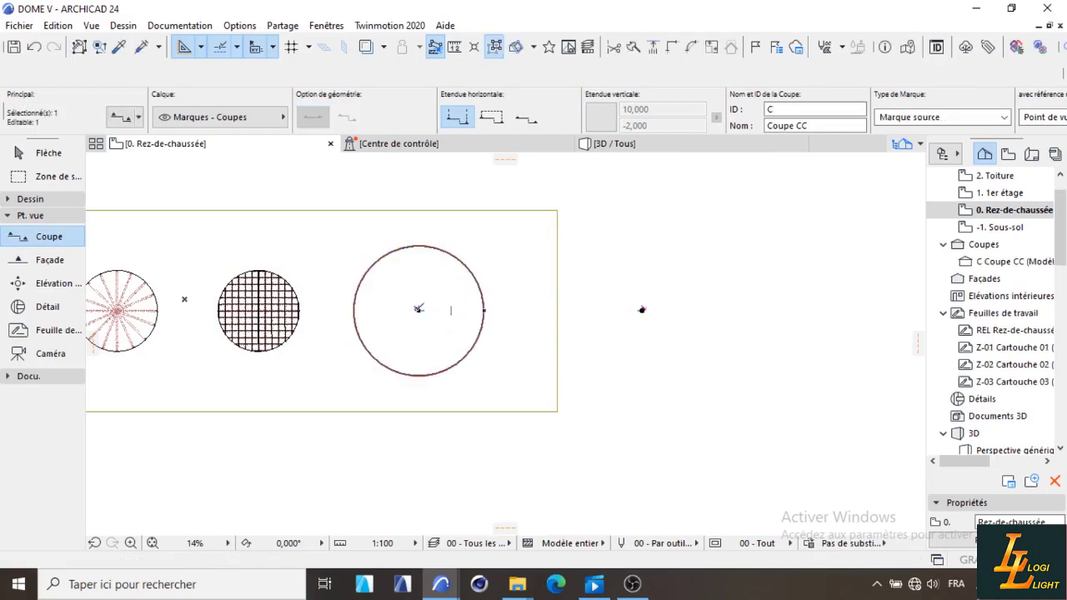
{"action": "left_click", "coordinate": [418, 311]}
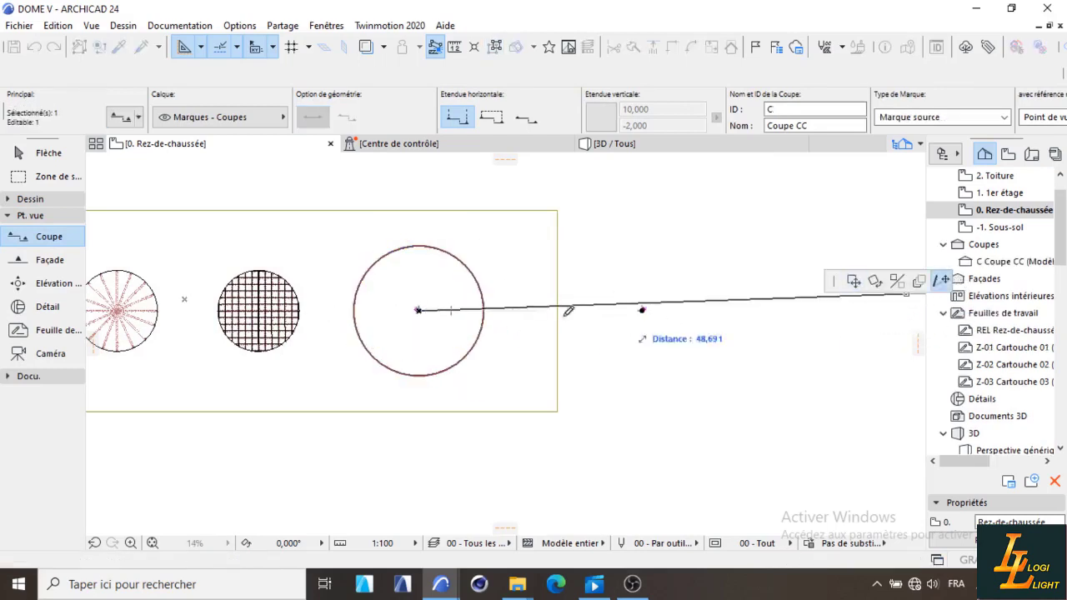
{"action": "left_click", "coordinate": [322, 311]}
{"action": "key", "text": "Escape"}
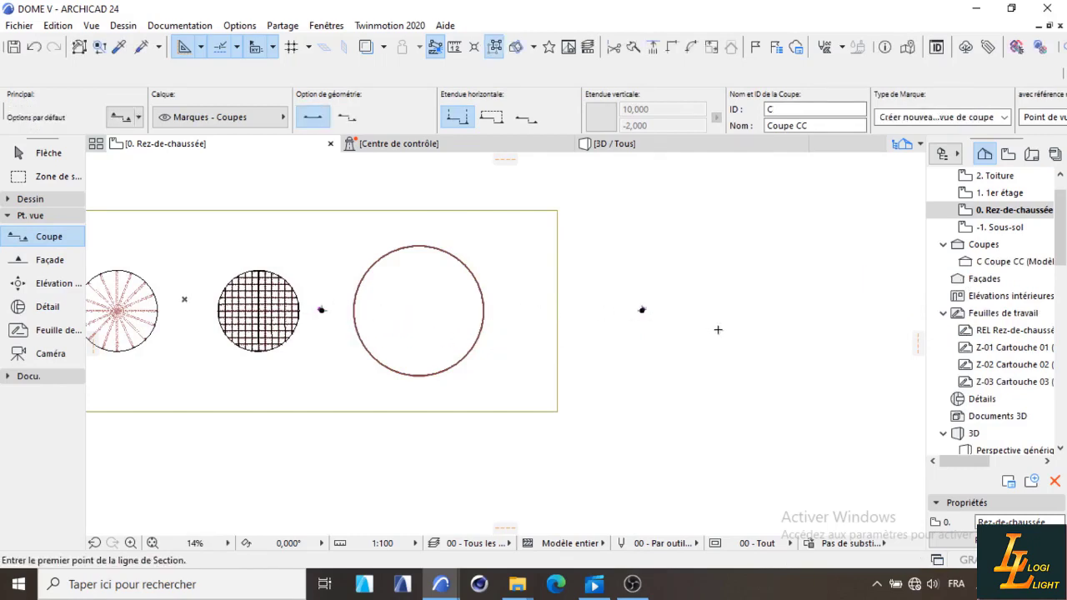
Open section Coupe CC and extend its limit on the gridded dome's side to take in part of that dome.
{"action": "double_click", "coordinate": [997, 264]}
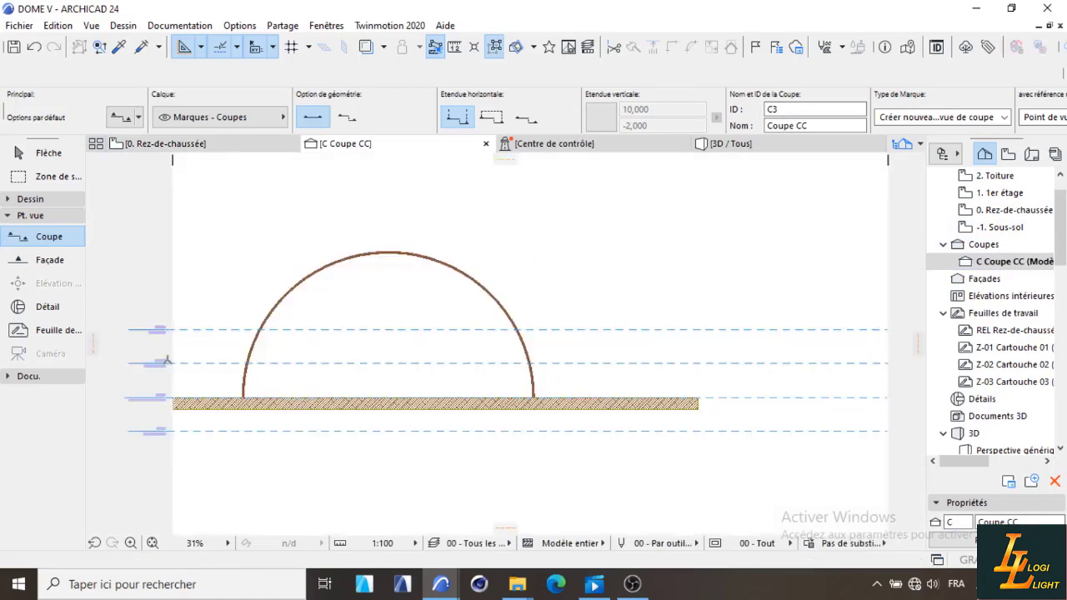
{"action": "left_click", "coordinate": [172, 316]}
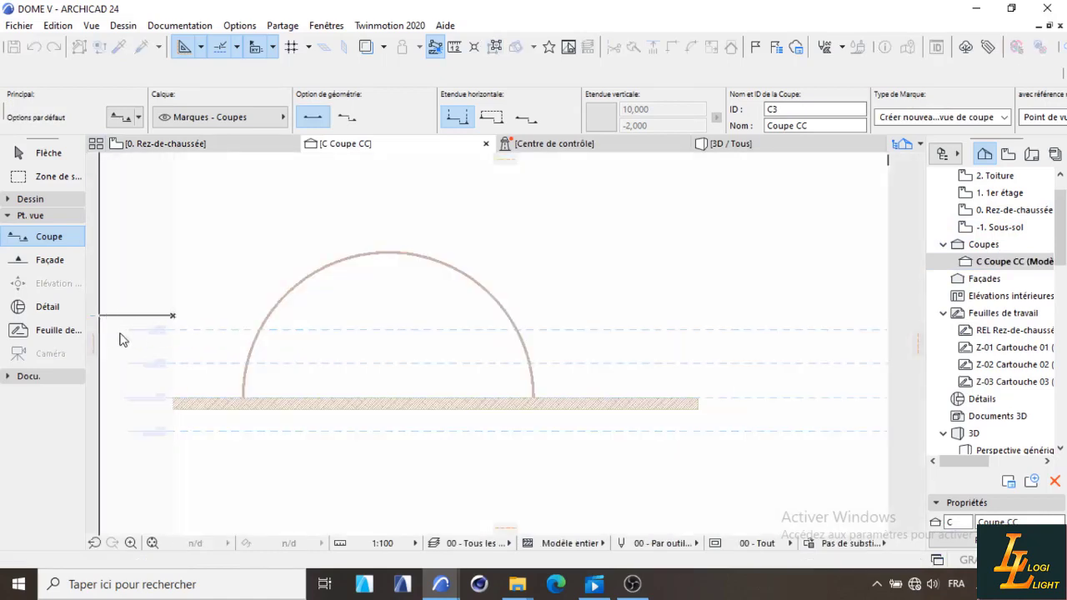
{"action": "scroll", "coordinate": [179, 327], "scroll_direction": "up", "scroll_amount": 4}
{"action": "scroll", "coordinate": [329, 278], "scroll_direction": "down", "scroll_amount": 5}
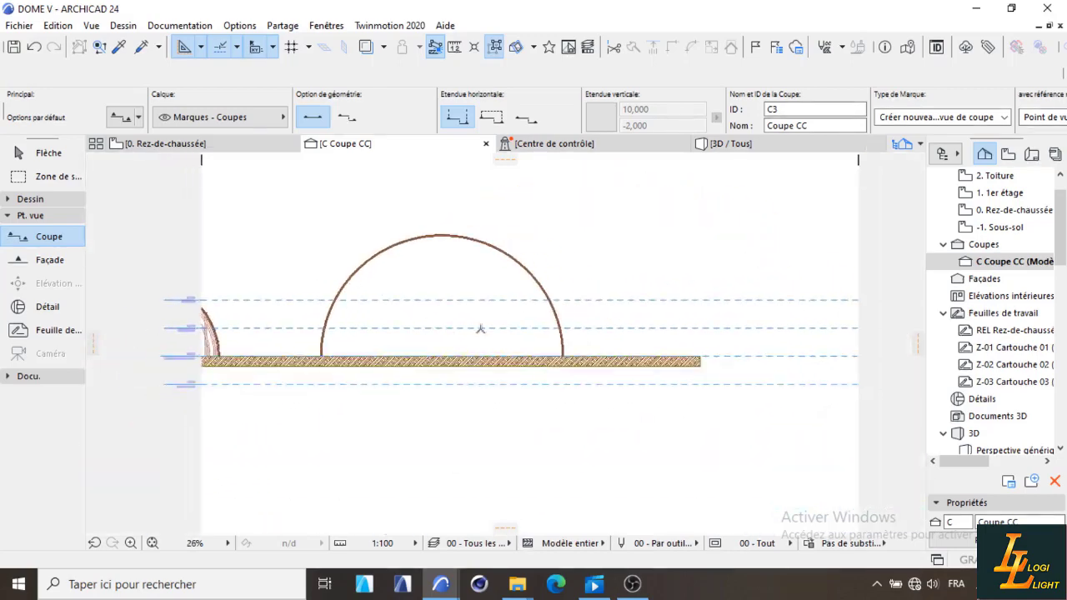
{"action": "scroll", "coordinate": [310, 312], "scroll_direction": "up", "scroll_amount": 3}
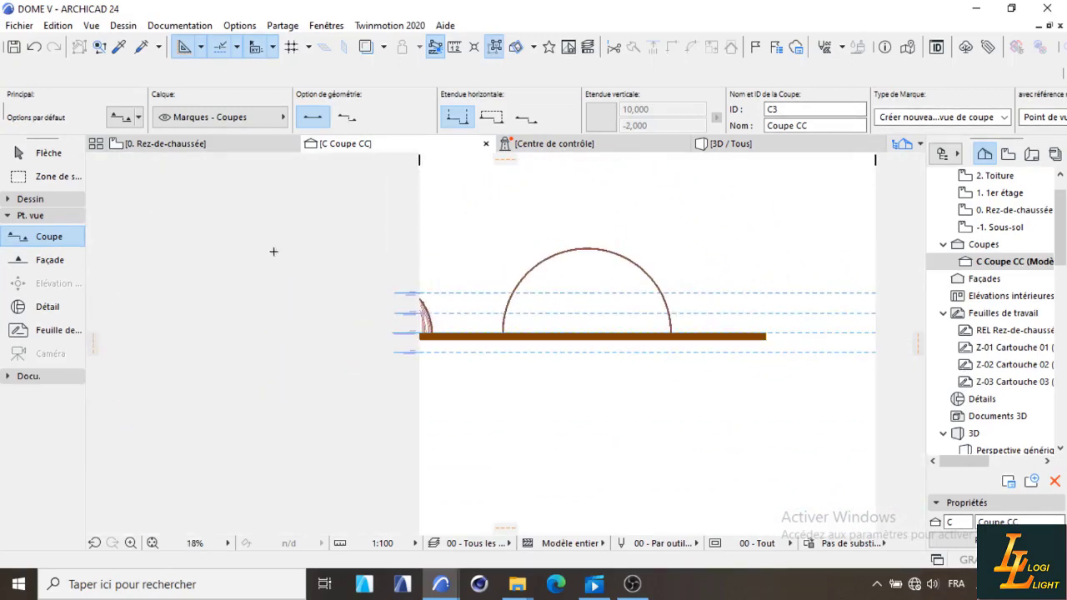
{"action": "left_click", "coordinate": [419, 245]}
{"action": "left_click", "coordinate": [365, 251]}
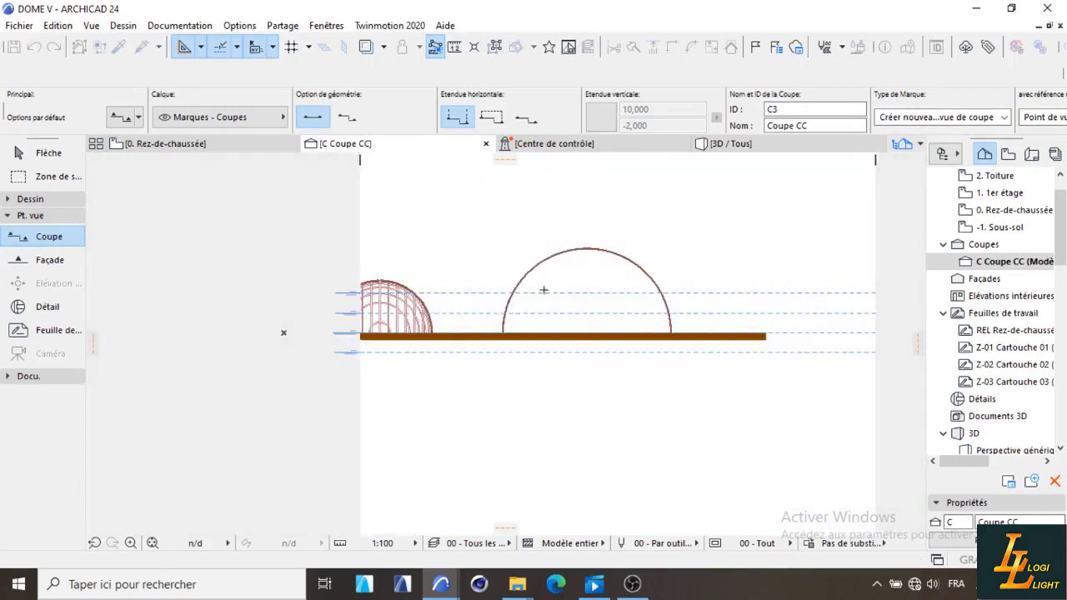
Create a rectangular hole in the large shell just above the slab, about 27.7 m wide and 1 m high, extending past both sides.
{"action": "scroll", "coordinate": [698, 291], "scroll_direction": "up", "scroll_amount": 4}
{"action": "left_click", "coordinate": [621, 288]}
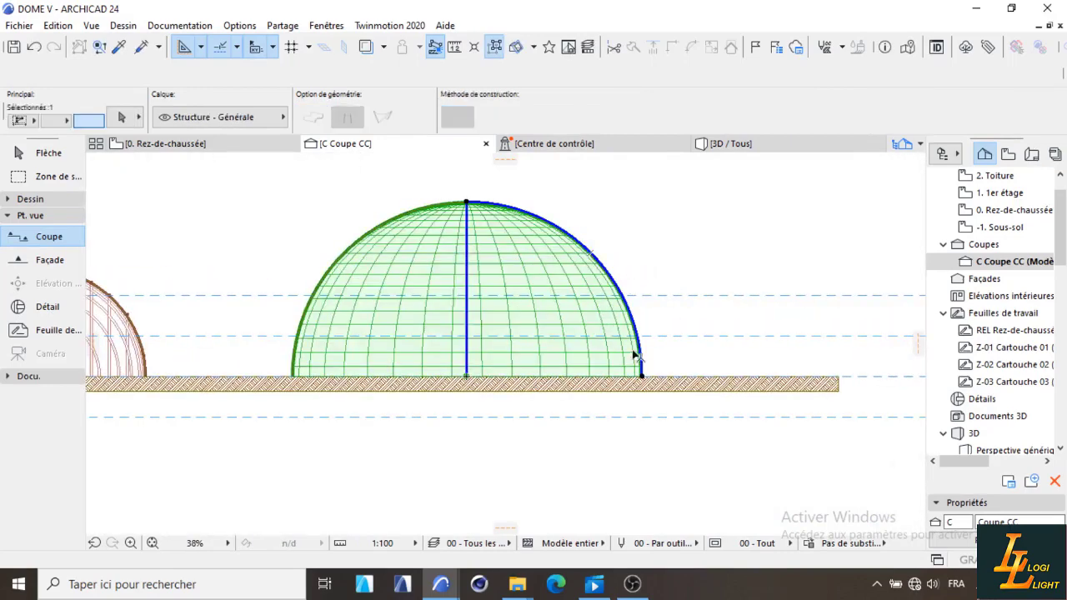
{"action": "right_click", "coordinate": [724, 229]}
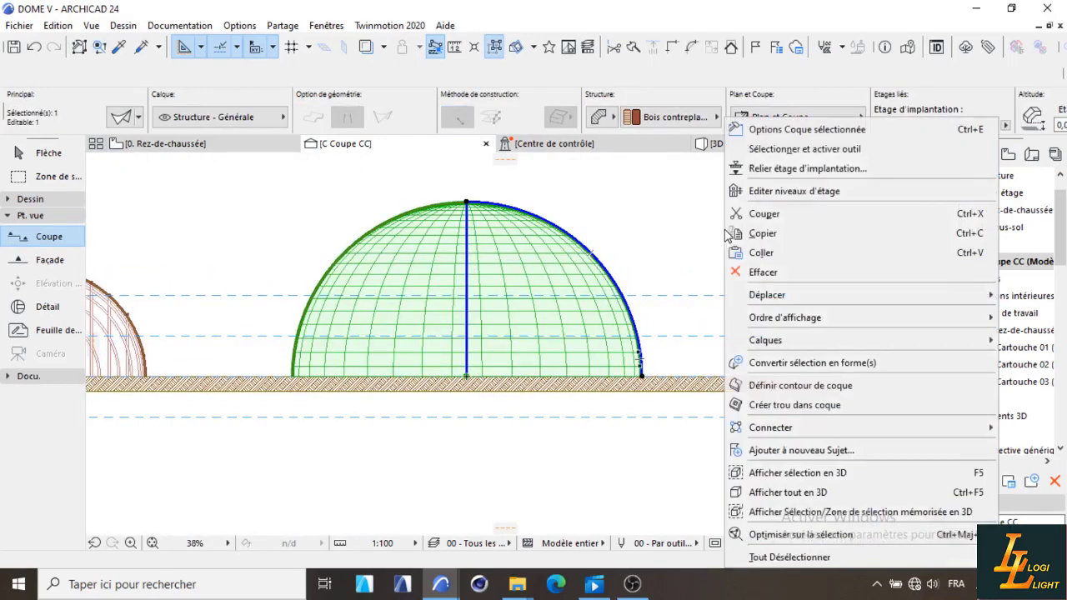
{"action": "left_click", "coordinate": [798, 407]}
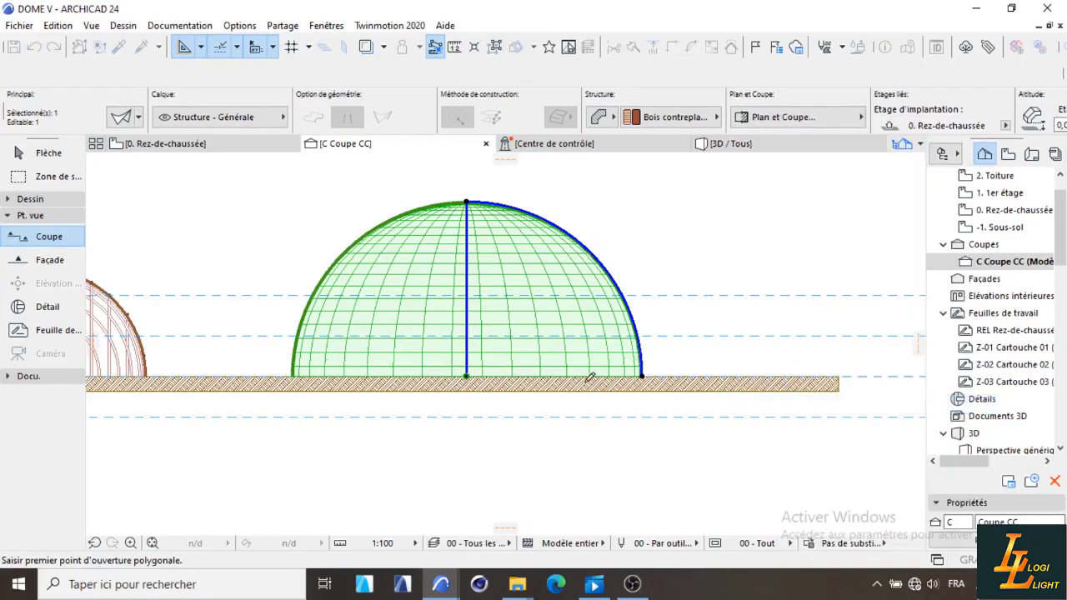
{"action": "scroll", "coordinate": [143, 362], "scroll_direction": "up", "scroll_amount": 5}
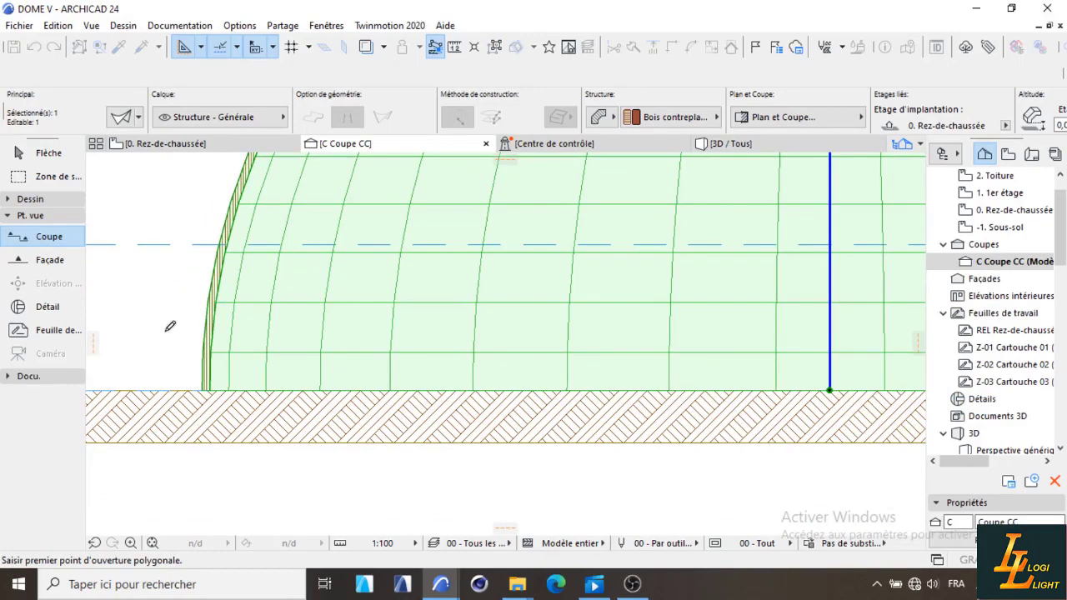
{"action": "scroll", "coordinate": [170, 326], "scroll_direction": "down", "scroll_amount": 5}
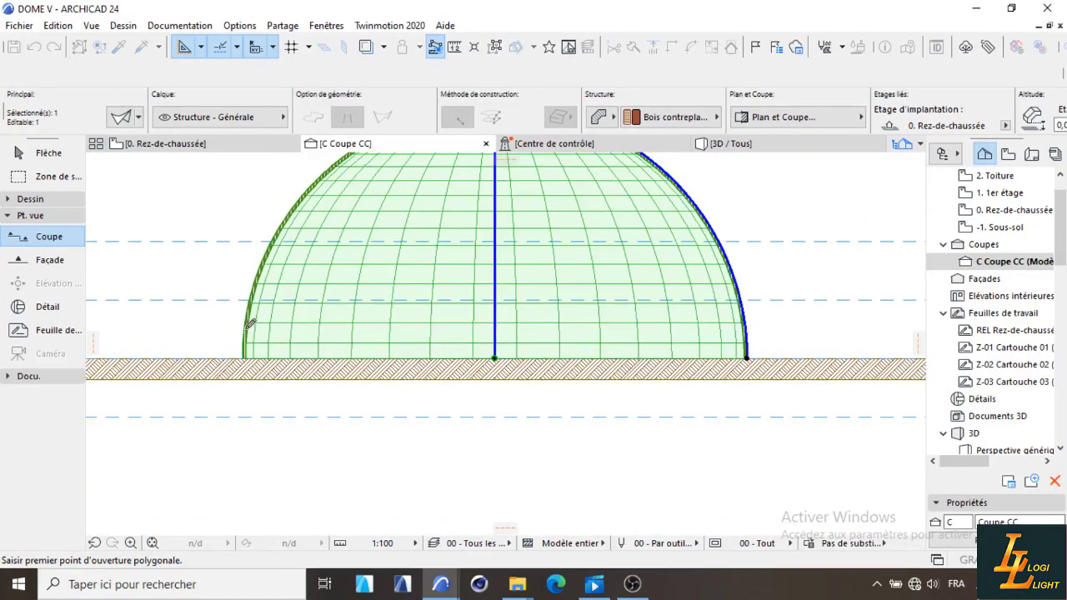
{"action": "scroll", "coordinate": [238, 334], "scroll_direction": "up", "scroll_amount": 5}
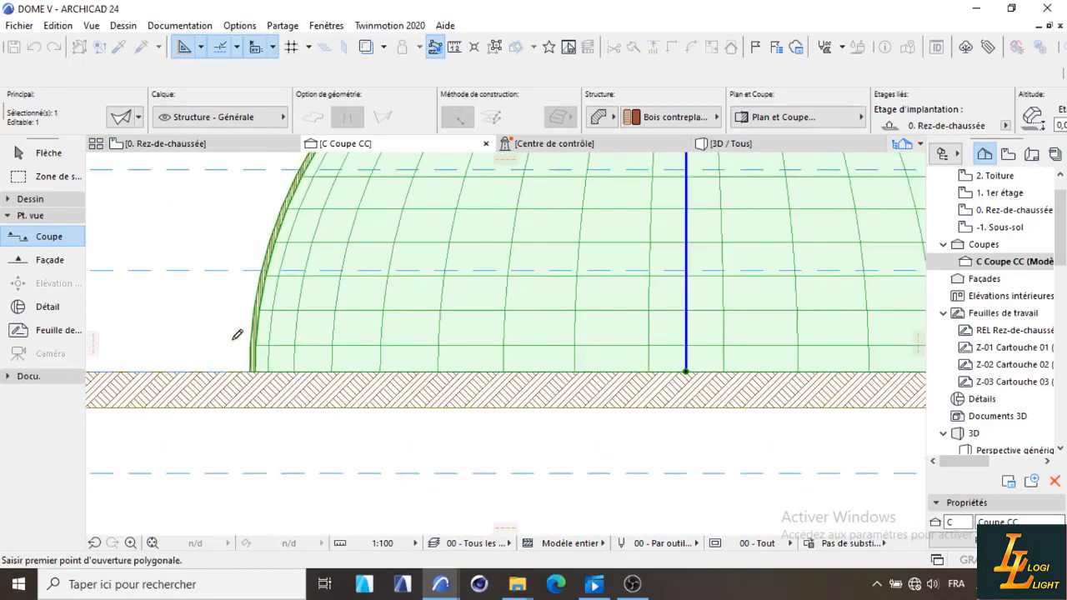
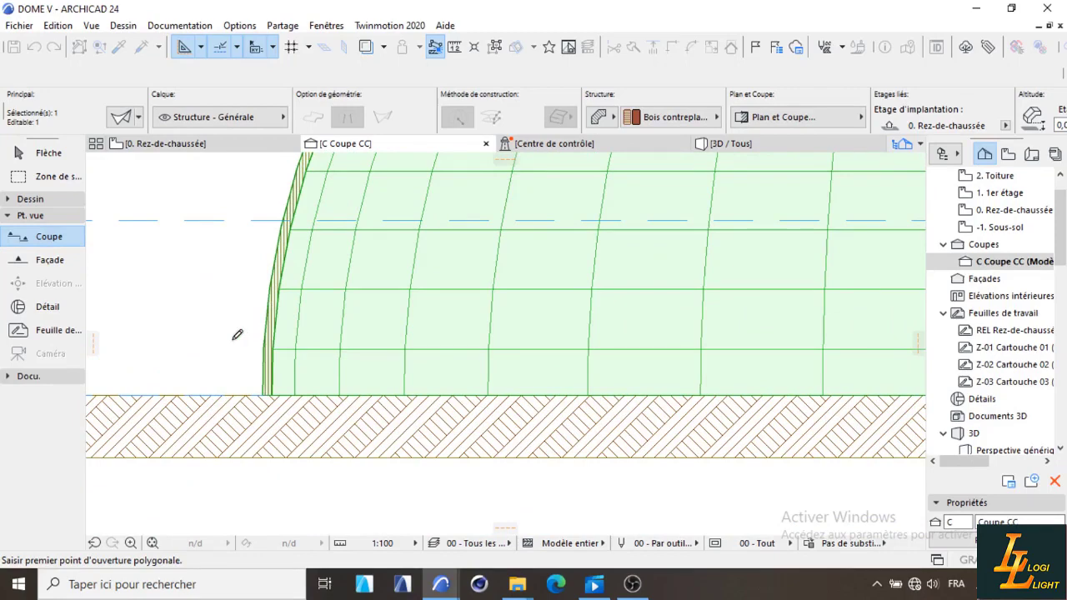
{"action": "scroll", "coordinate": [242, 335], "scroll_direction": "down", "scroll_amount": 2}
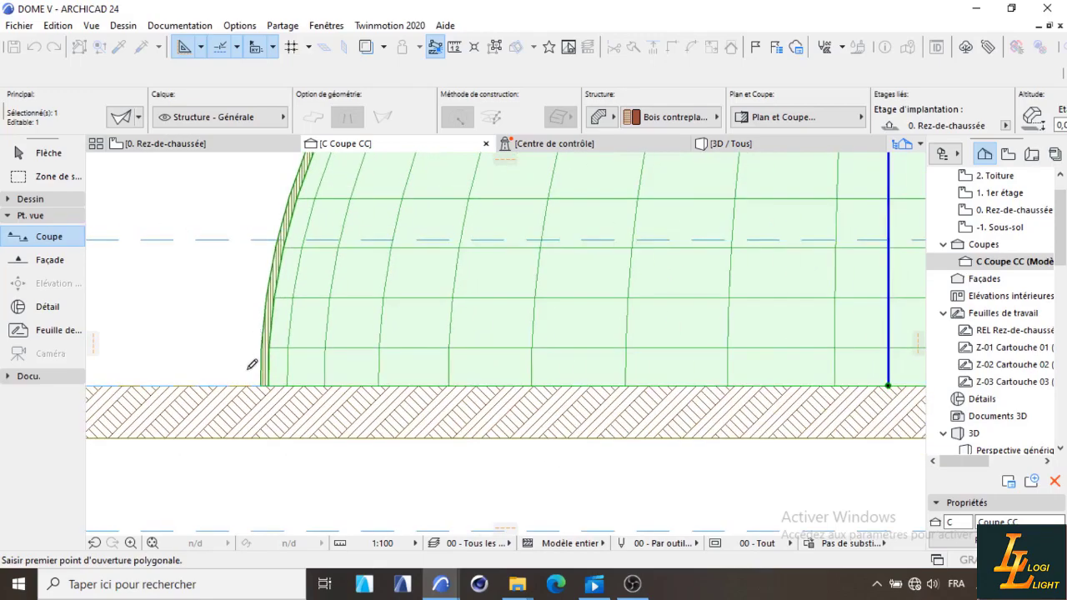
{"action": "scroll", "coordinate": [252, 364], "scroll_direction": "up", "scroll_amount": 3}
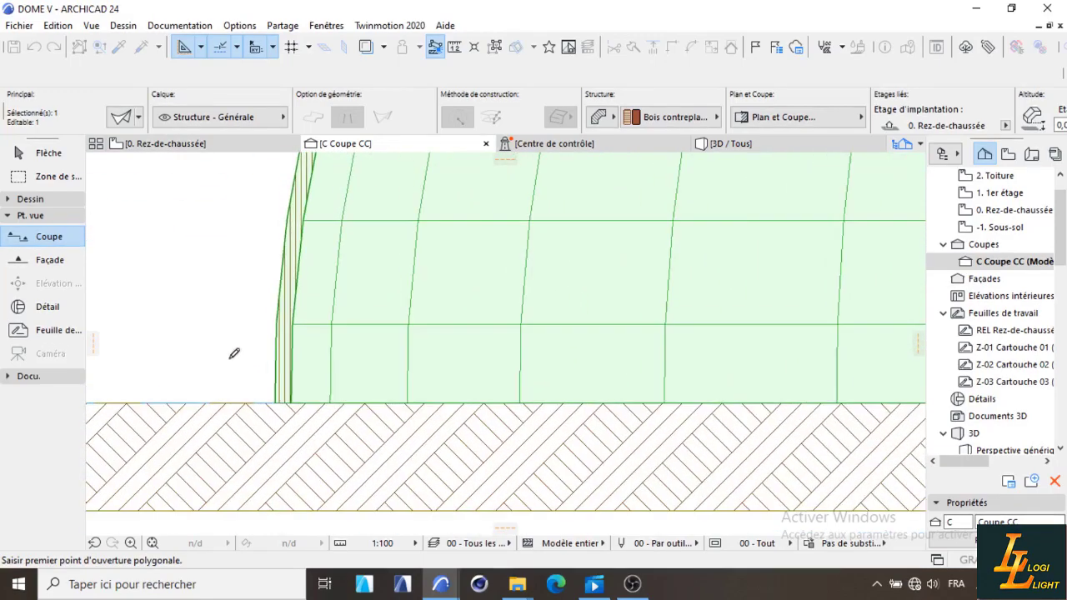
{"action": "left_click", "coordinate": [179, 357]}
{"action": "scroll", "coordinate": [201, 357], "scroll_direction": "down", "scroll_amount": 3}
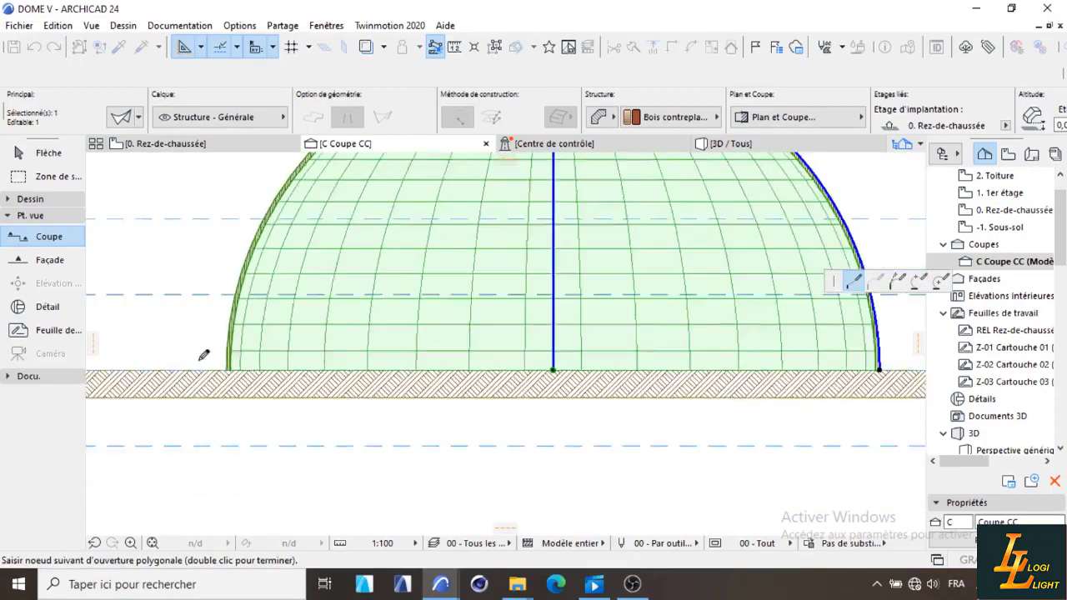
{"action": "scroll", "coordinate": [850, 351], "scroll_direction": "up", "scroll_amount": 3}
{"action": "scroll", "coordinate": [767, 351], "scroll_direction": "down", "scroll_amount": 3}
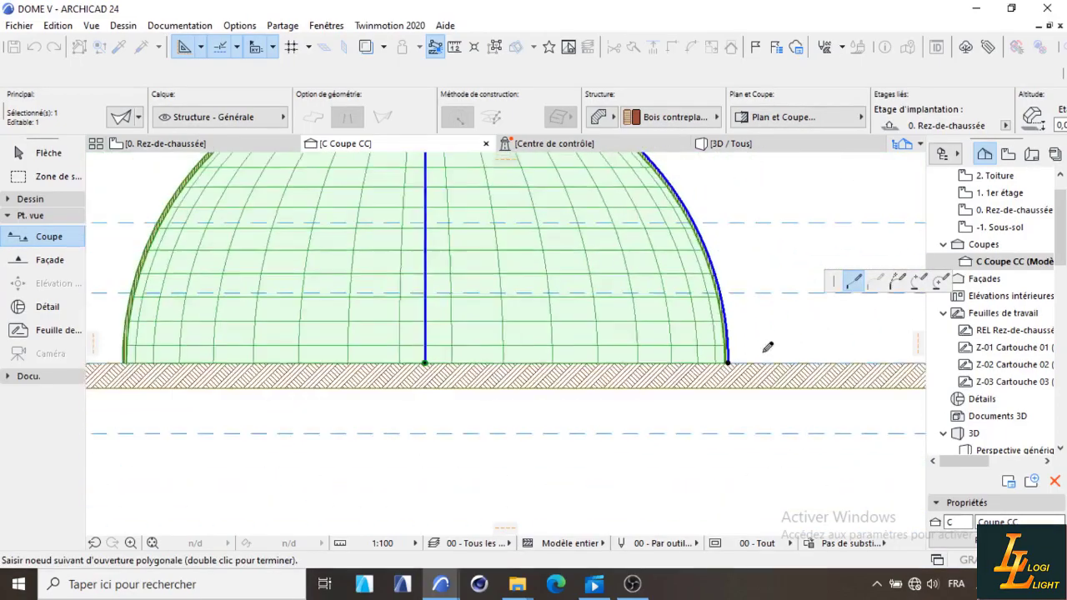
{"action": "scroll", "coordinate": [742, 347], "scroll_direction": "up", "scroll_amount": 3}
{"action": "scroll", "coordinate": [734, 351], "scroll_direction": "up", "scroll_amount": 1}
{"action": "scroll", "coordinate": [651, 361], "scroll_direction": "down", "scroll_amount": 3}
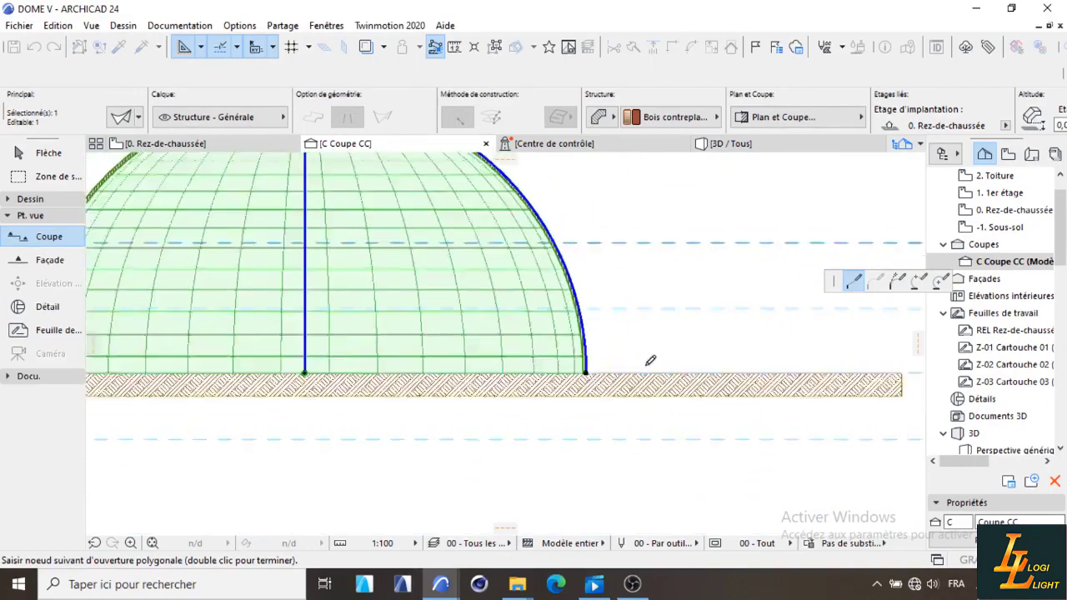
{"action": "scroll", "coordinate": [633, 357], "scroll_direction": "up", "scroll_amount": 3}
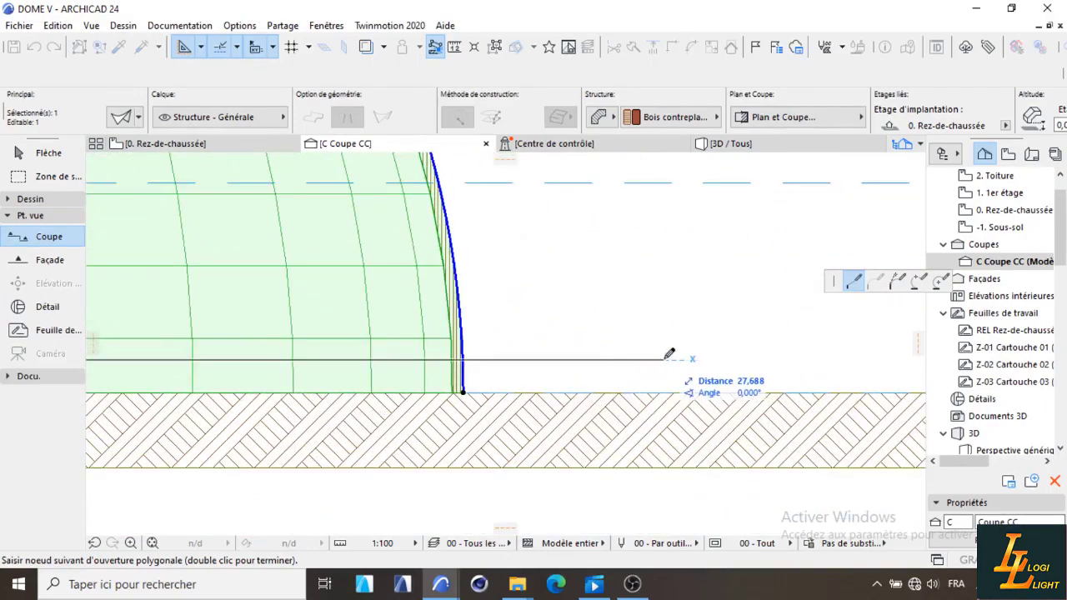
{"action": "left_click", "coordinate": [660, 360]}
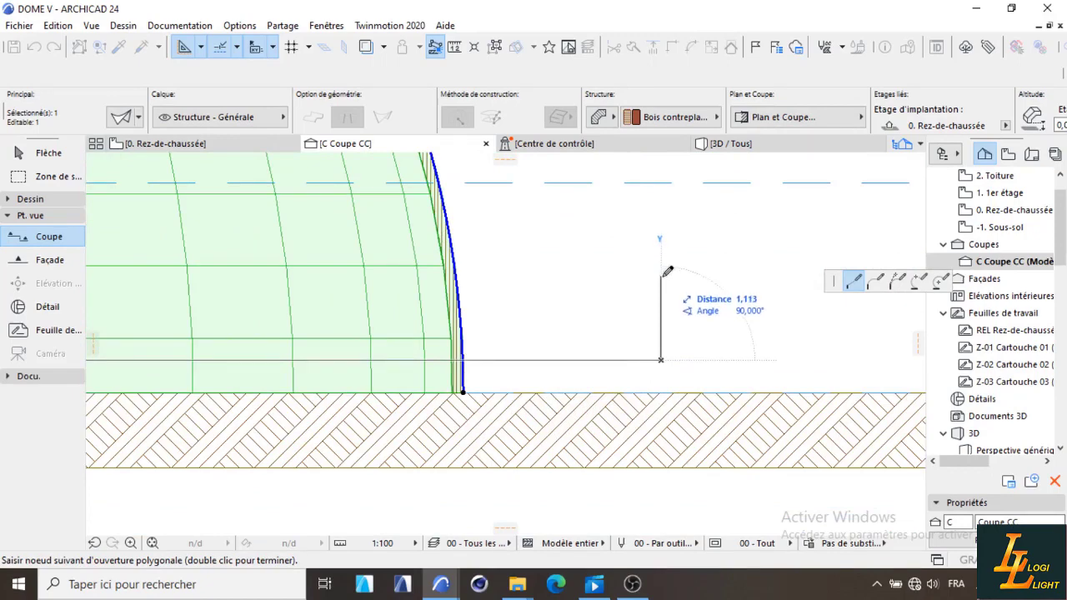
{"action": "left_click", "coordinate": [660, 285]}
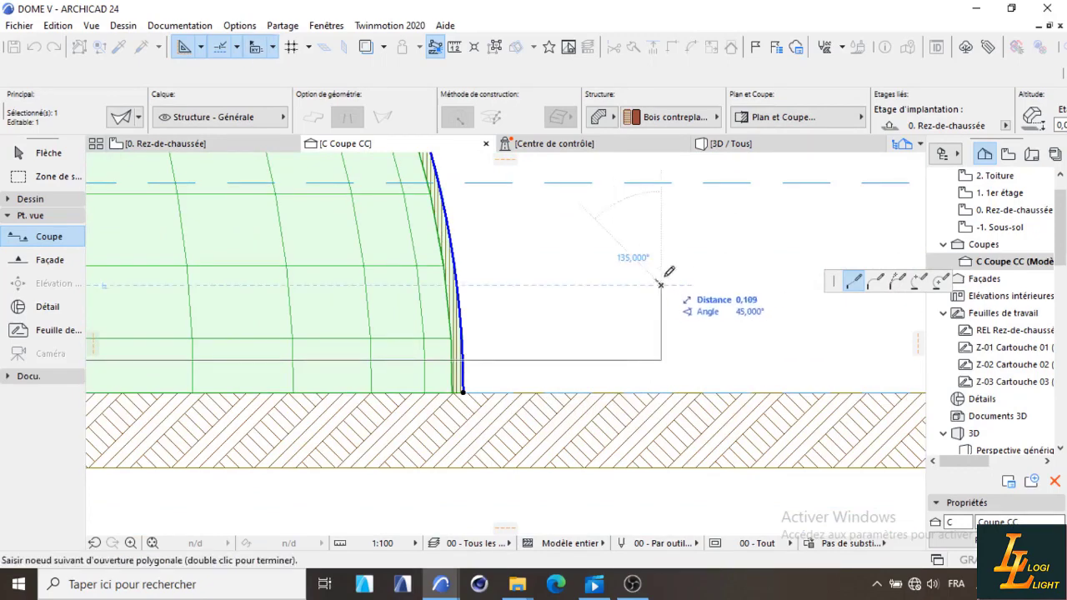
{"action": "scroll", "coordinate": [669, 271], "scroll_direction": "down", "scroll_amount": 5}
{"action": "scroll", "coordinate": [344, 266], "scroll_direction": "up", "scroll_amount": 5}
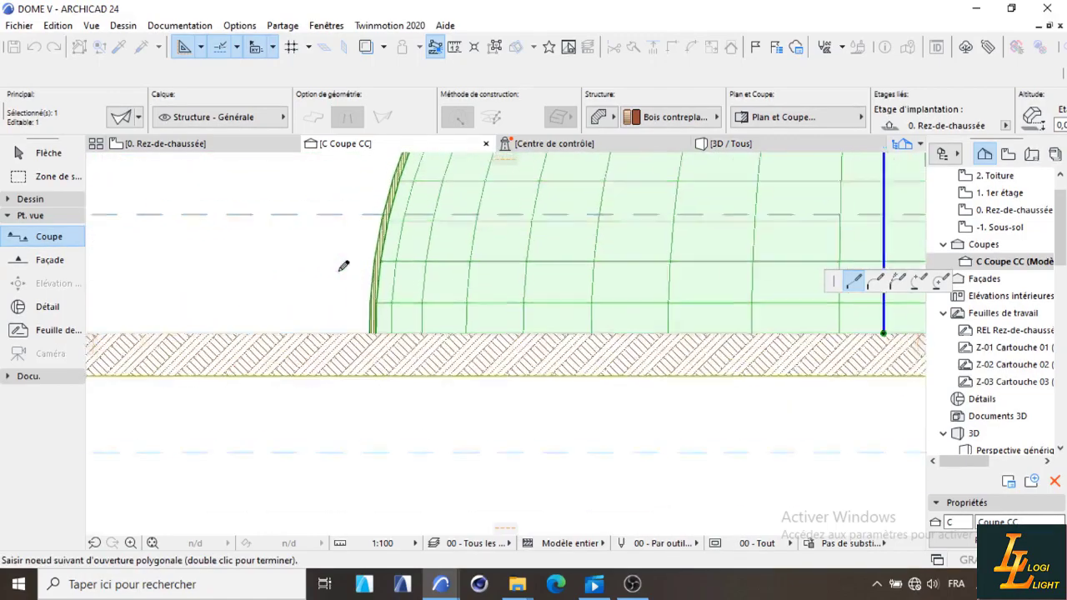
{"action": "scroll", "coordinate": [360, 279], "scroll_direction": "up", "scroll_amount": 4}
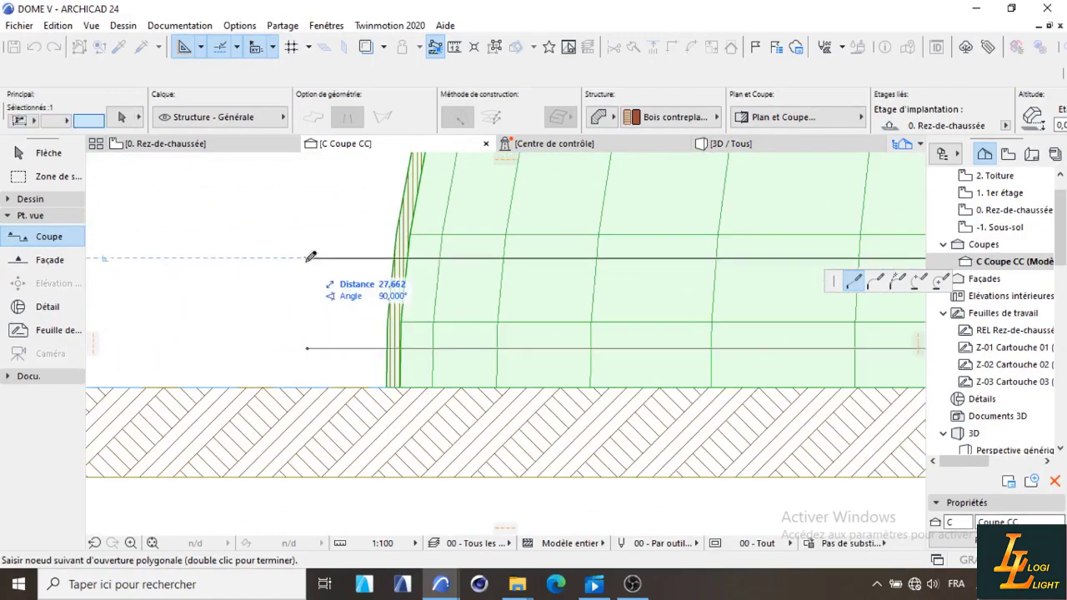
{"action": "left_click", "coordinate": [305, 257]}
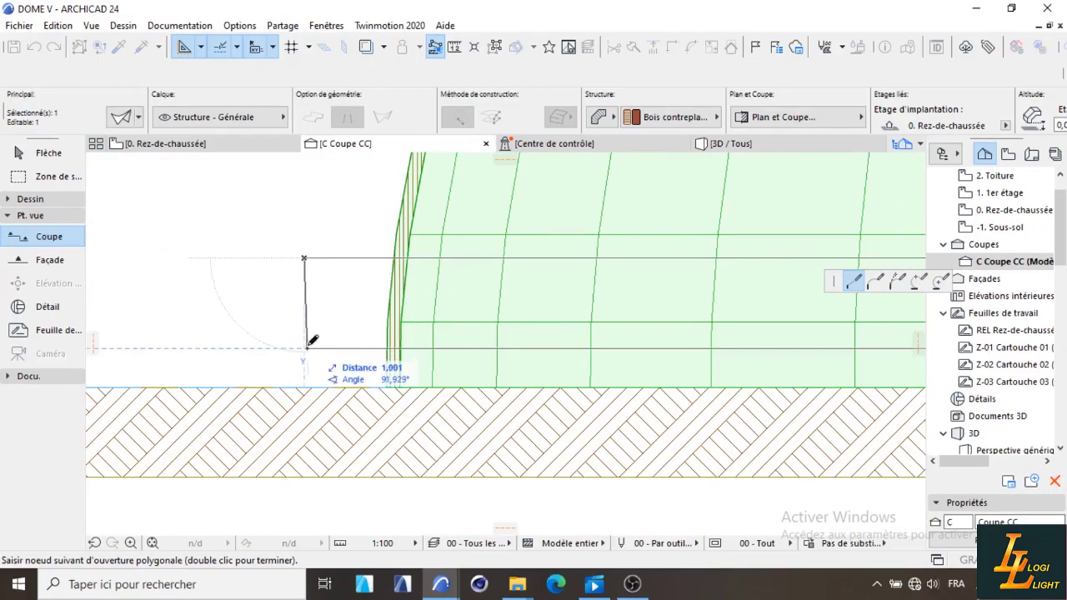
{"action": "double_click", "coordinate": [308, 345]}
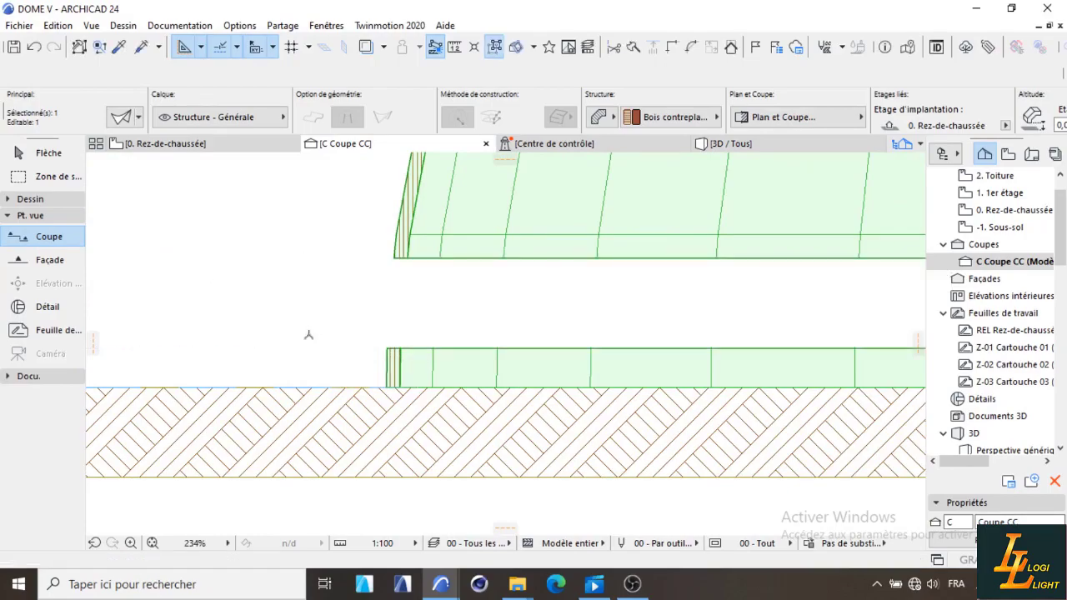
Select the outline of the rectangular hole near the large shell's base for editing.
{"action": "scroll", "coordinate": [309, 333], "scroll_direction": "down", "scroll_amount": 6}
{"action": "scroll", "coordinate": [610, 283], "scroll_direction": "up", "scroll_amount": 3}
{"action": "scroll", "coordinate": [719, 289], "scroll_direction": "down", "scroll_amount": 4}
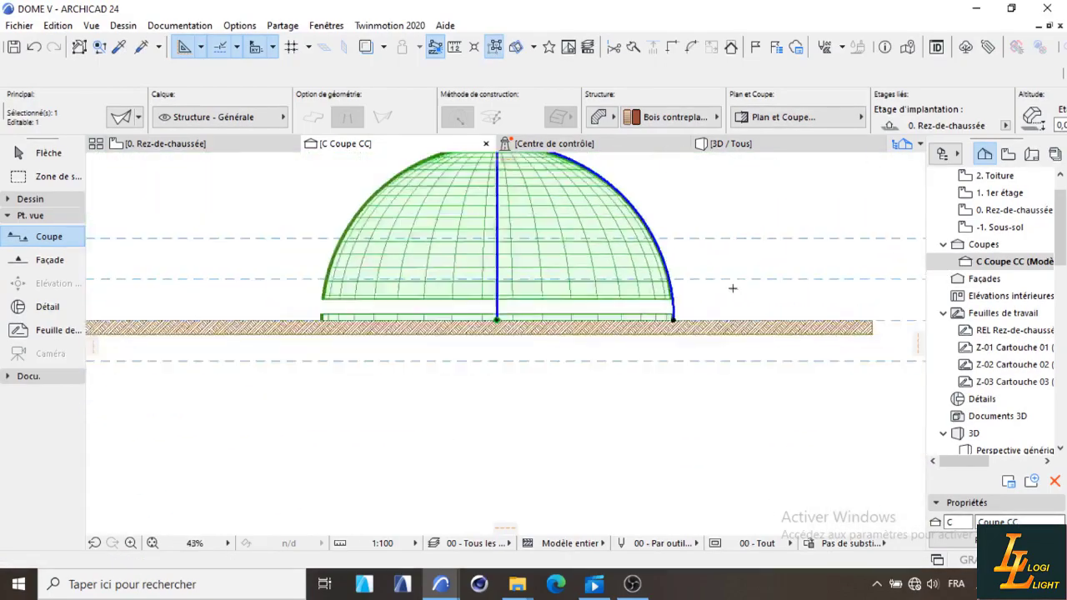
{"action": "scroll", "coordinate": [719, 292], "scroll_direction": "up", "scroll_amount": 5}
{"action": "scroll", "coordinate": [606, 306], "scroll_direction": "down", "scroll_amount": 4}
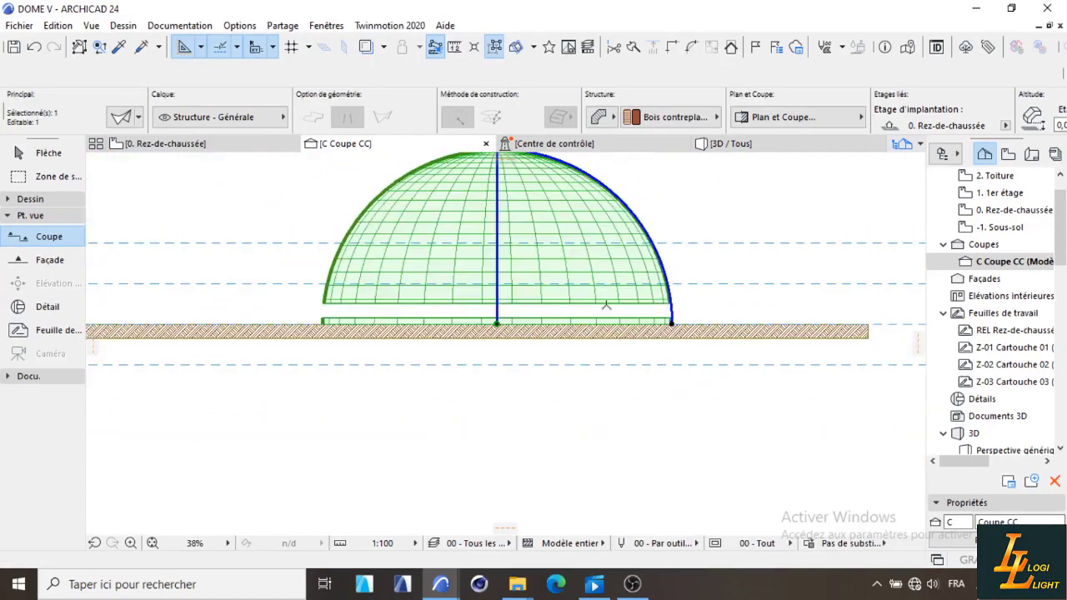
{"action": "scroll", "coordinate": [570, 308], "scroll_direction": "up", "scroll_amount": 3}
{"action": "scroll", "coordinate": [624, 305], "scroll_direction": "up", "scroll_amount": 1}
{"action": "scroll", "coordinate": [741, 297], "scroll_direction": "down", "scroll_amount": 4}
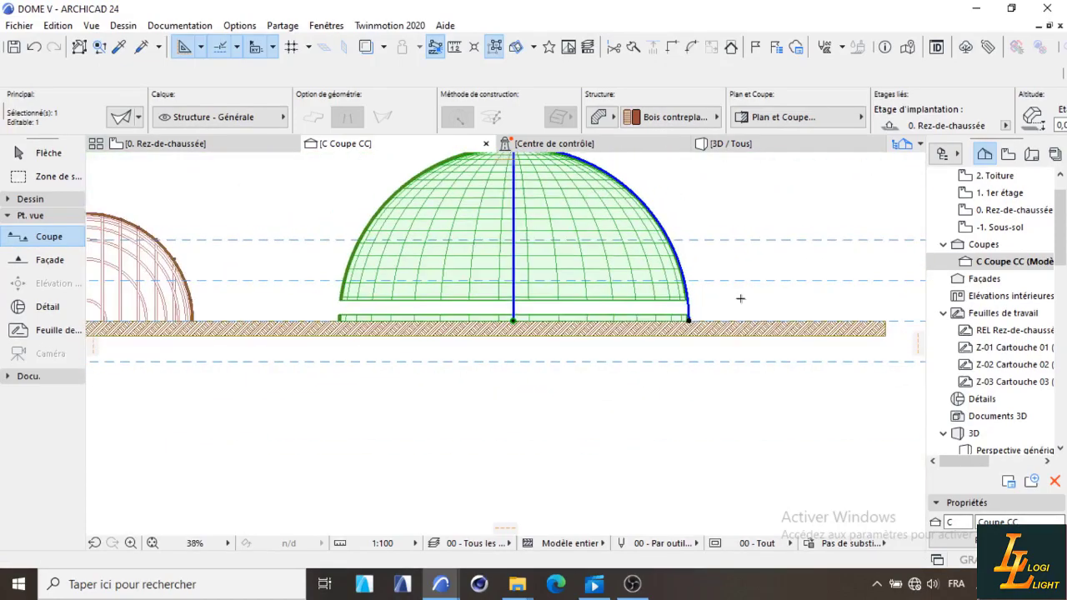
{"action": "key", "text": "Escape"}
{"action": "left_click", "coordinate": [673, 305]}
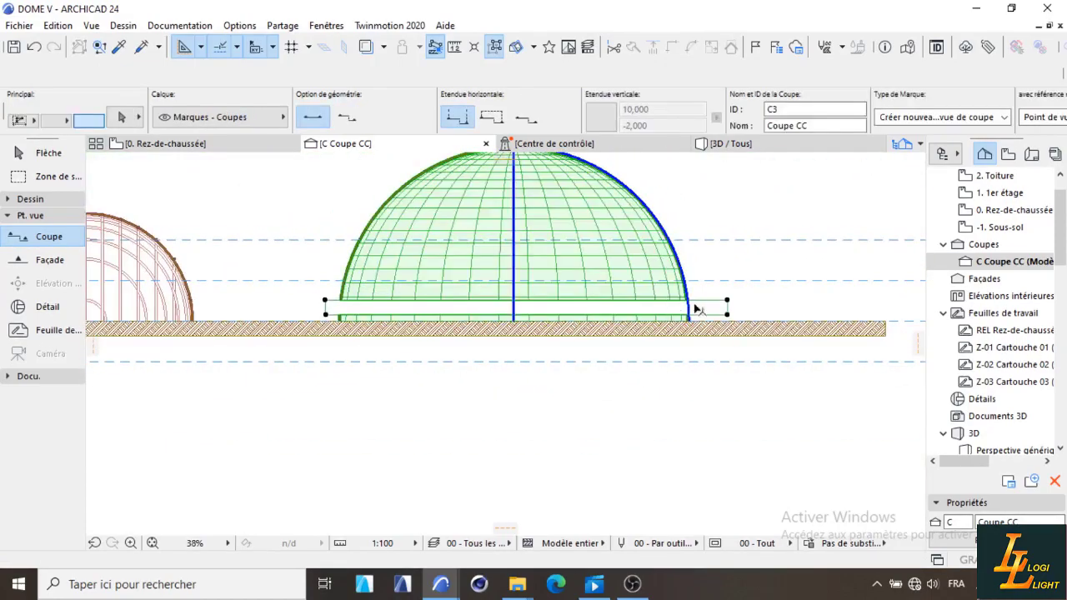
{"action": "scroll", "coordinate": [705, 310], "scroll_direction": "up", "scroll_amount": 5}
{"action": "scroll", "coordinate": [700, 307], "scroll_direction": "down", "scroll_amount": 4}
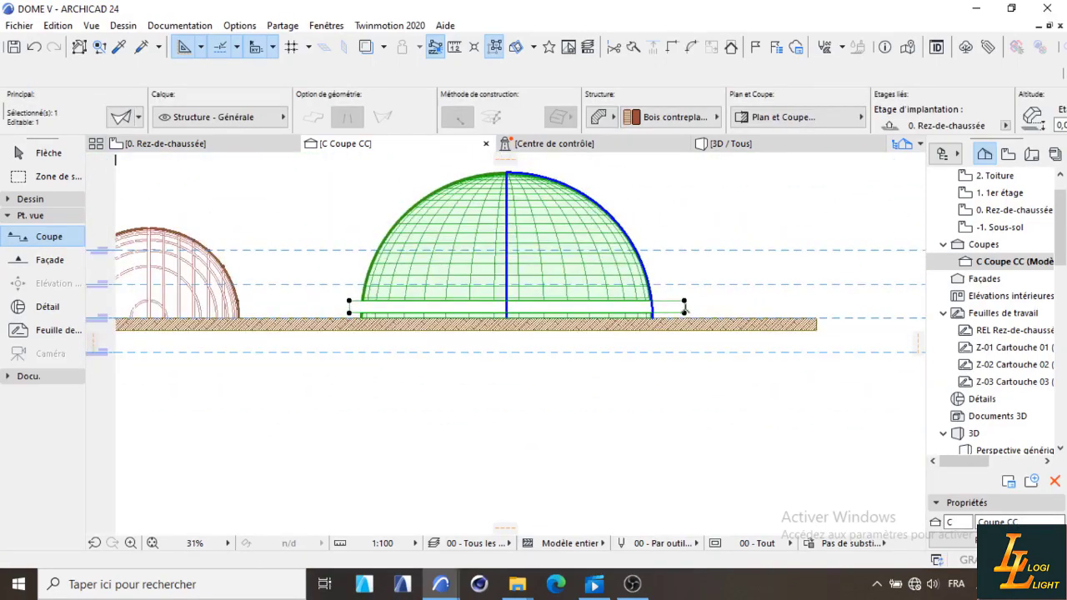
{"action": "scroll", "coordinate": [707, 309], "scroll_direction": "up", "scroll_amount": 4}
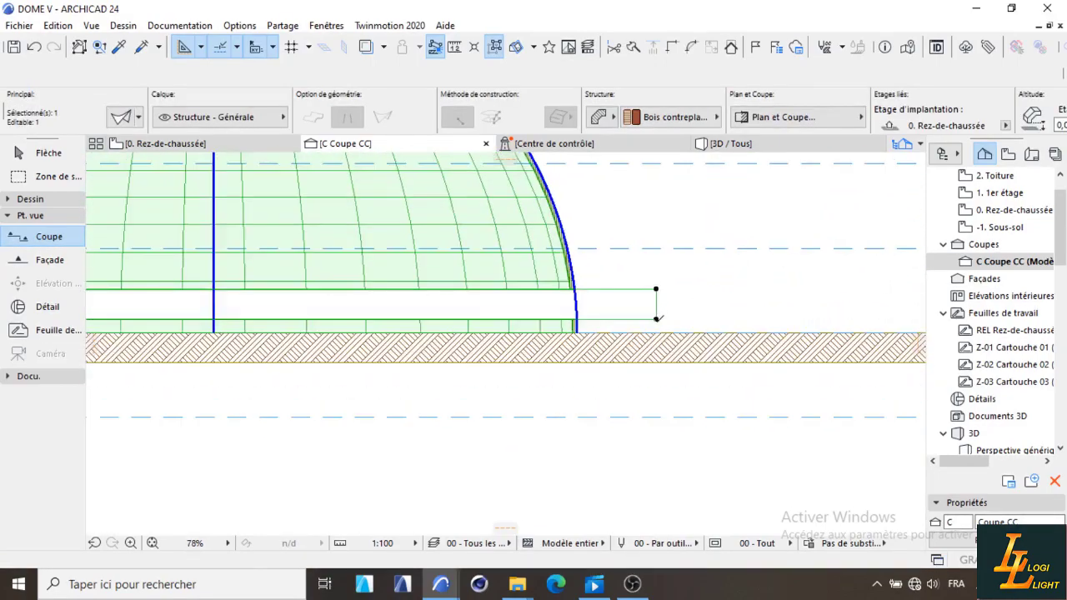
{"action": "left_click", "coordinate": [656, 318]}
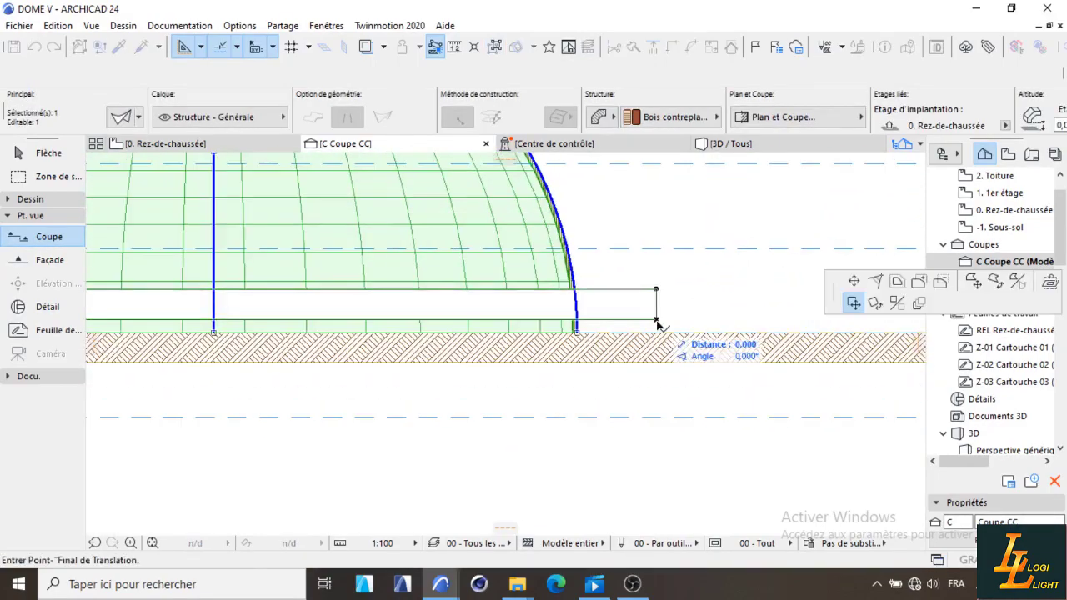
{"action": "left_click", "coordinate": [912, 306]}
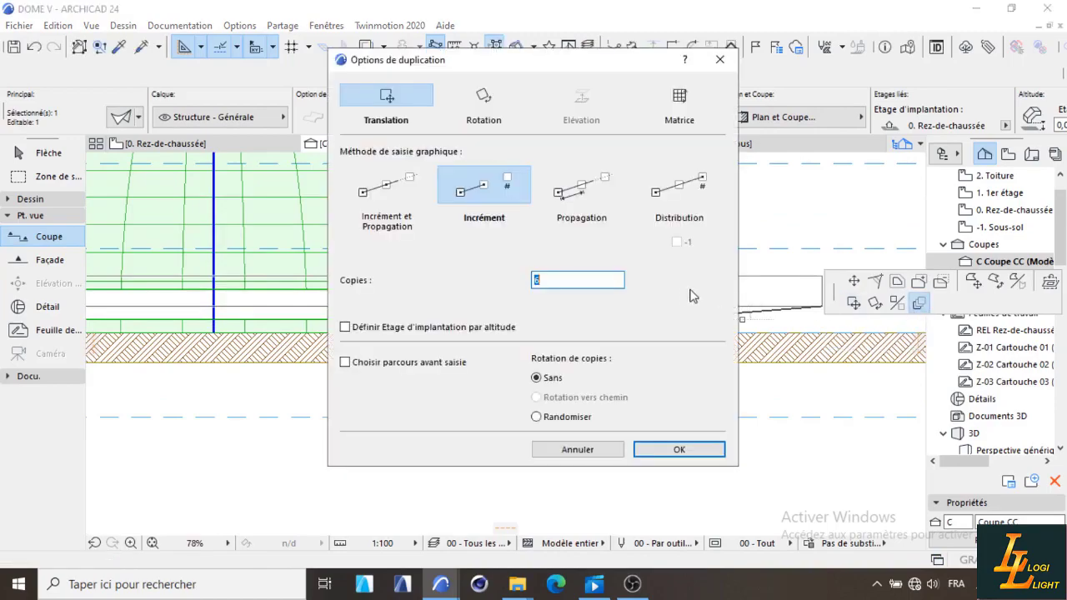
{"action": "left_click", "coordinate": [720, 59]}
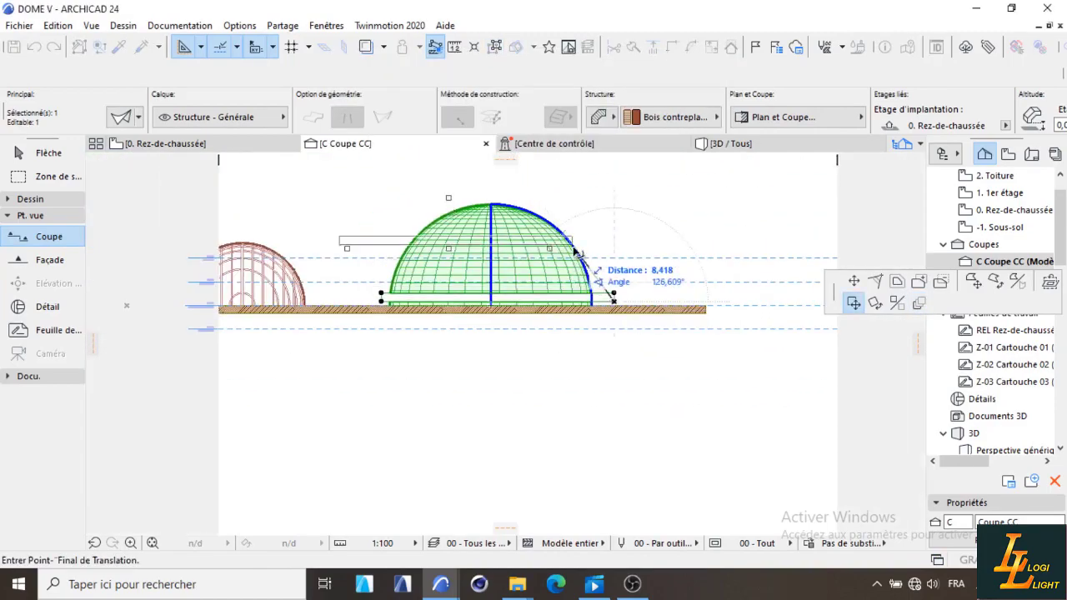
{"action": "key", "text": "Escape"}
{"action": "scroll", "coordinate": [607, 260], "scroll_direction": "up", "scroll_amount": 3}
{"action": "left_click", "coordinate": [454, 46]}
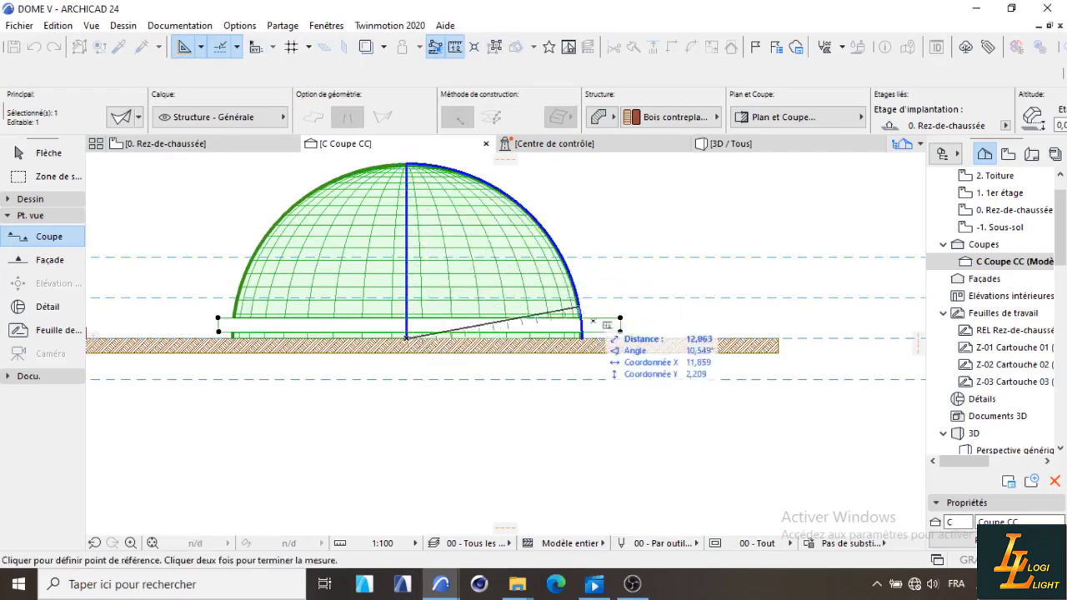
{"action": "key", "text": "Escape"}
Multiply the hole vertically up the large shell with 6 incremental copies, spaced about 1.23 m apart.
{"action": "left_click", "coordinate": [620, 330]}
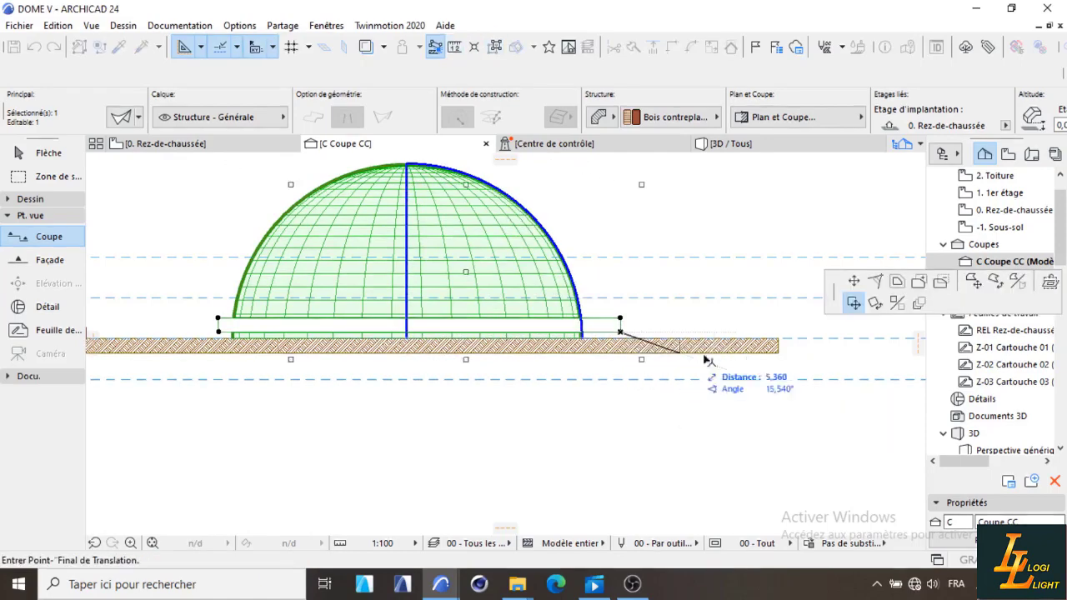
{"action": "left_click", "coordinate": [918, 304]}
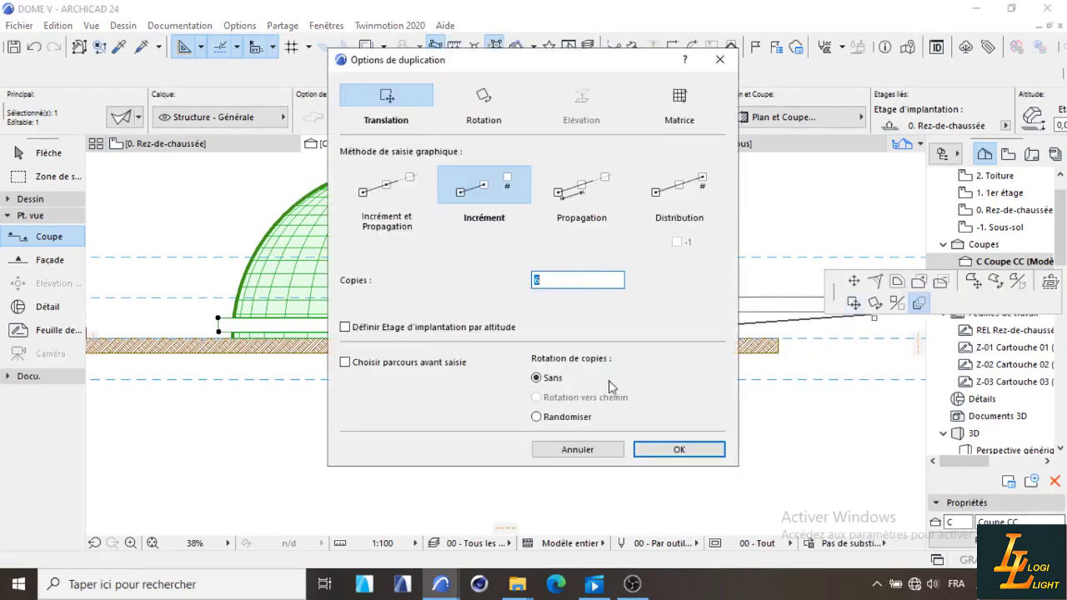
{"action": "left_click", "coordinate": [679, 450]}
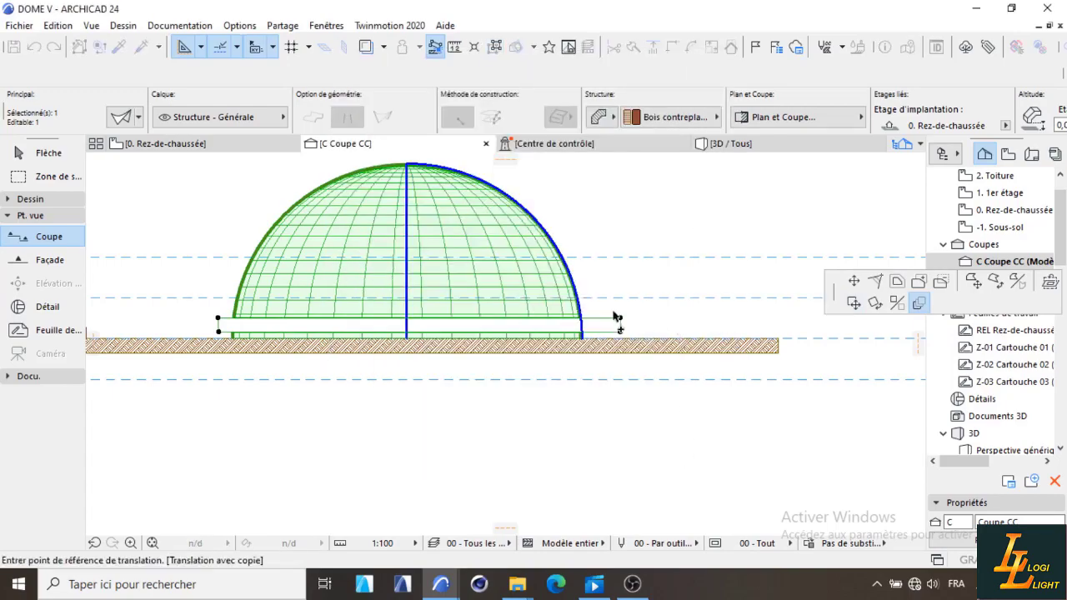
{"action": "scroll", "coordinate": [625, 343], "scroll_direction": "up", "scroll_amount": 3}
{"action": "left_click", "coordinate": [623, 340]}
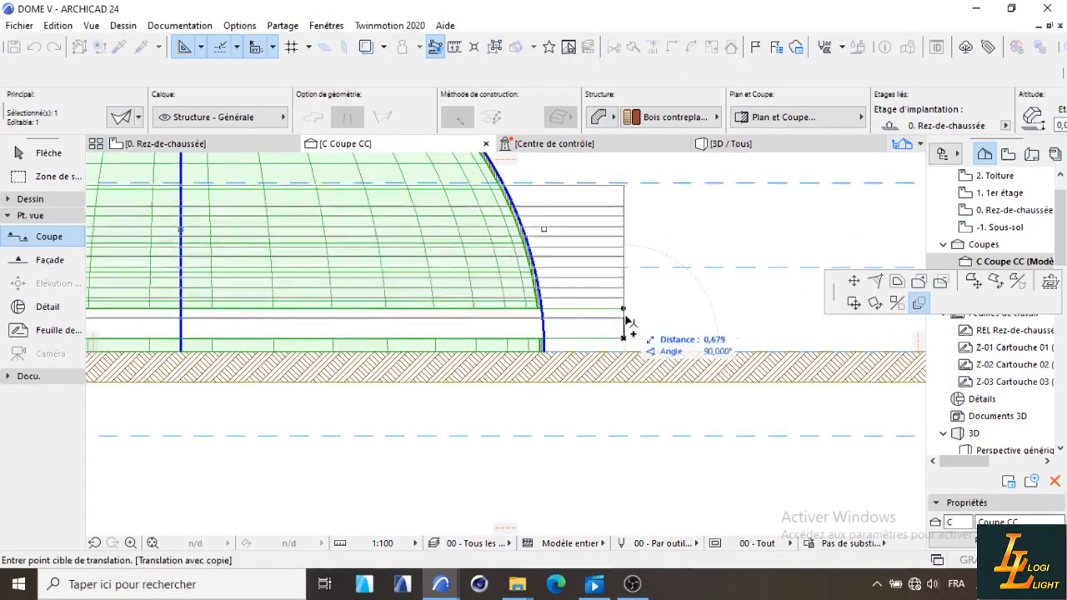
{"action": "scroll", "coordinate": [625, 313], "scroll_direction": "up", "scroll_amount": 4}
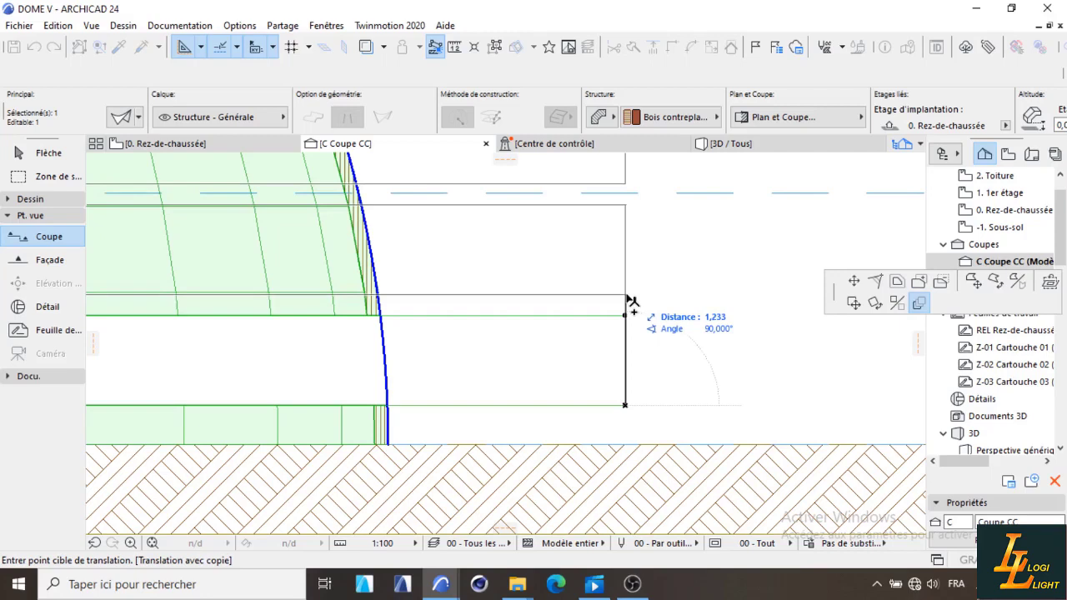
{"action": "left_click", "coordinate": [627, 297]}
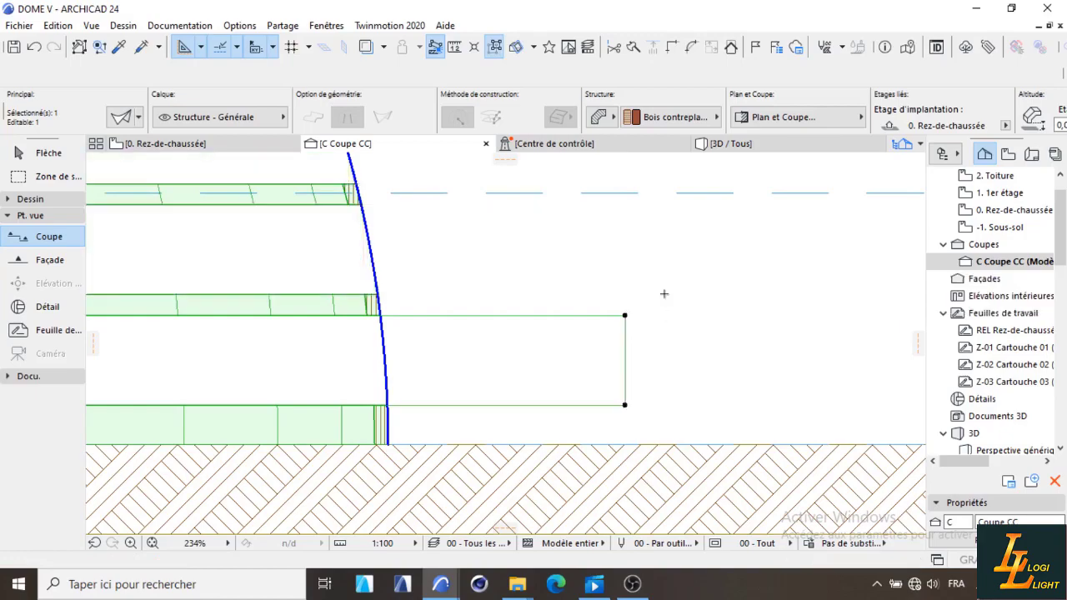
Undo the six-copy multiplication and multiply the hole vertically up the large shell with 9 incremental copies, spaced about 1.21 m apart.
{"action": "scroll", "coordinate": [664, 293], "scroll_direction": "down", "scroll_amount": 10}
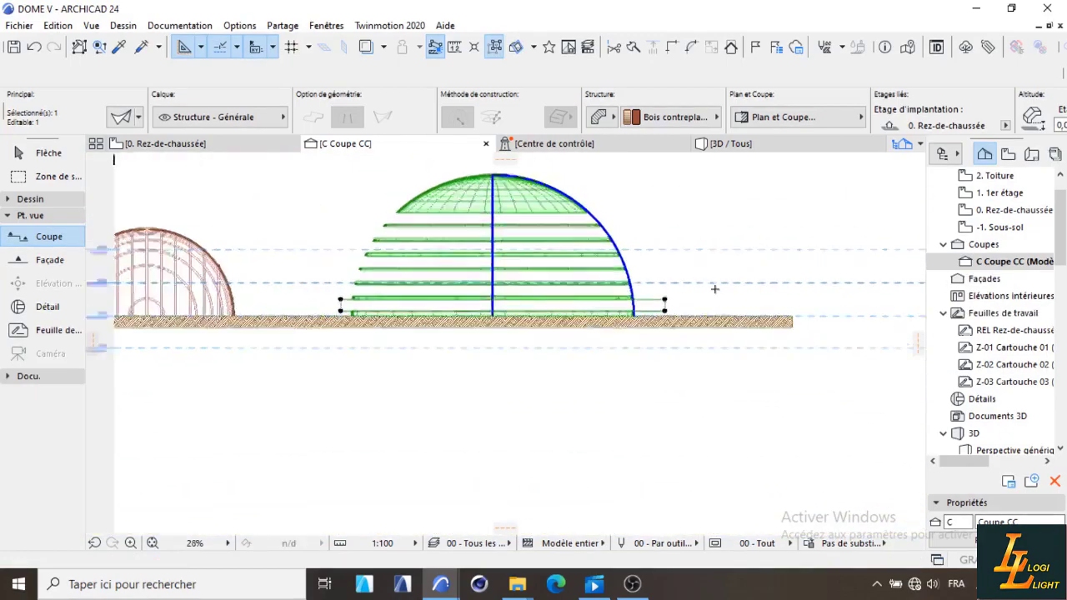
{"action": "scroll", "coordinate": [714, 288], "scroll_direction": "up", "scroll_amount": 2}
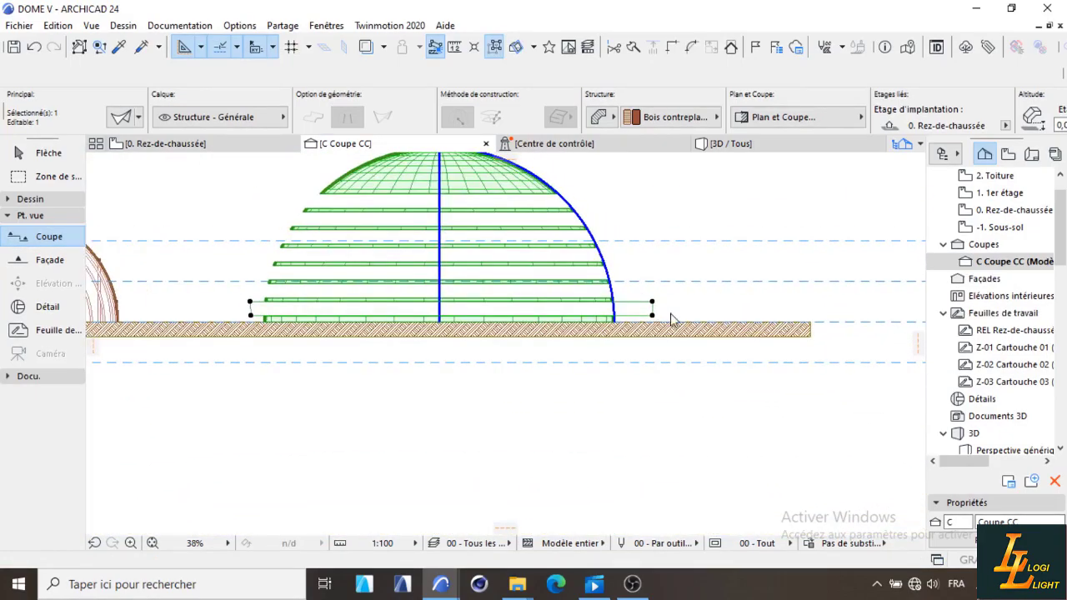
{"action": "scroll", "coordinate": [672, 313], "scroll_direction": "up", "scroll_amount": 8}
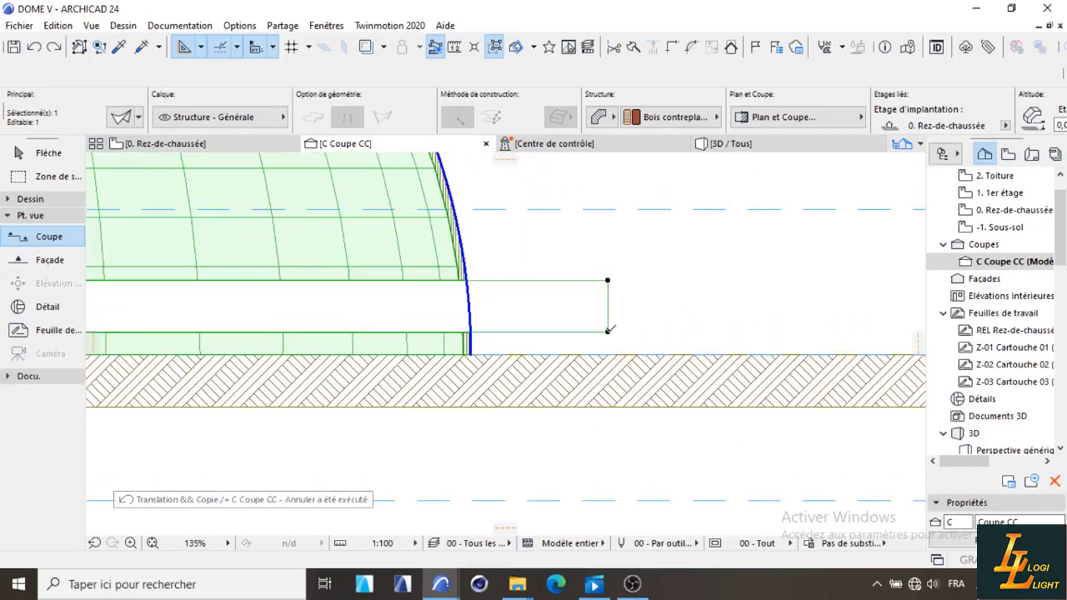
{"action": "left_click", "coordinate": [608, 332]}
{"action": "left_click", "coordinate": [919, 303]}
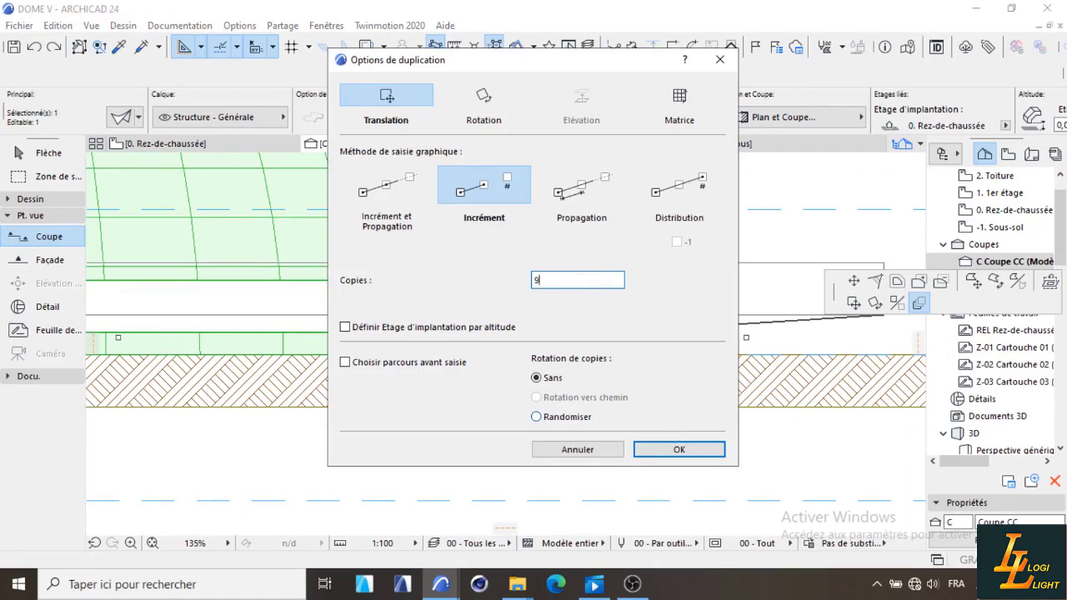
{"action": "left_click", "coordinate": [681, 450]}
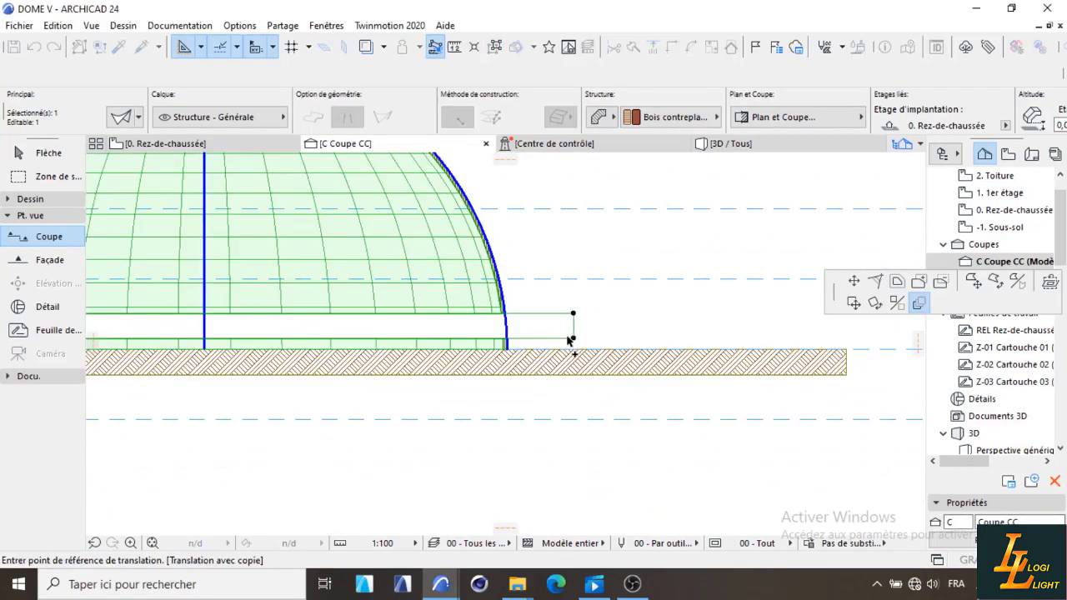
{"action": "left_click", "coordinate": [576, 340]}
{"action": "scroll", "coordinate": [575, 340], "scroll_direction": "up", "scroll_amount": 5}
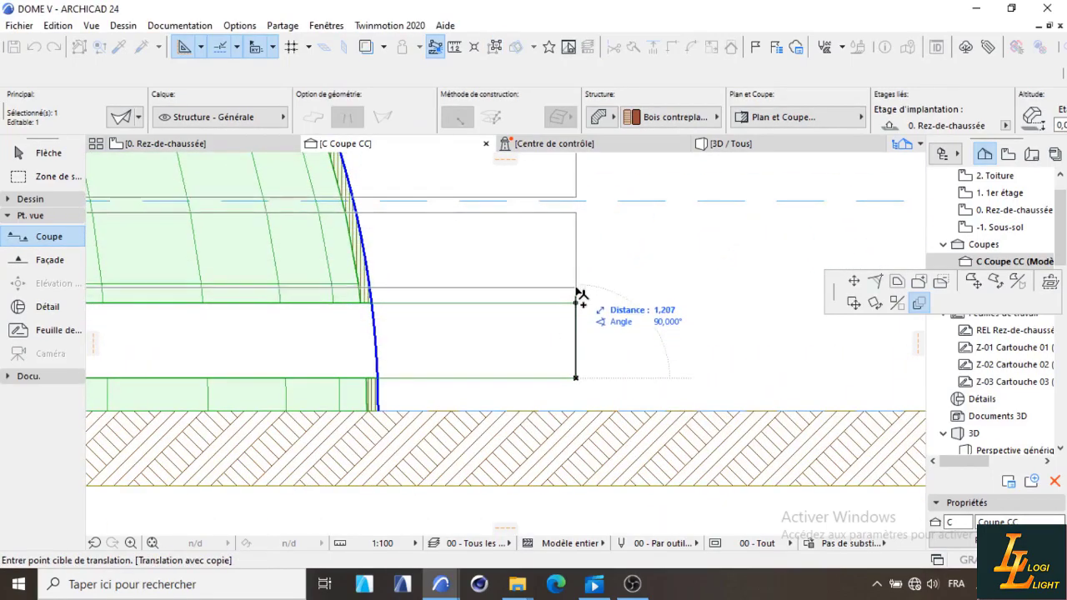
{"action": "left_click", "coordinate": [581, 297]}
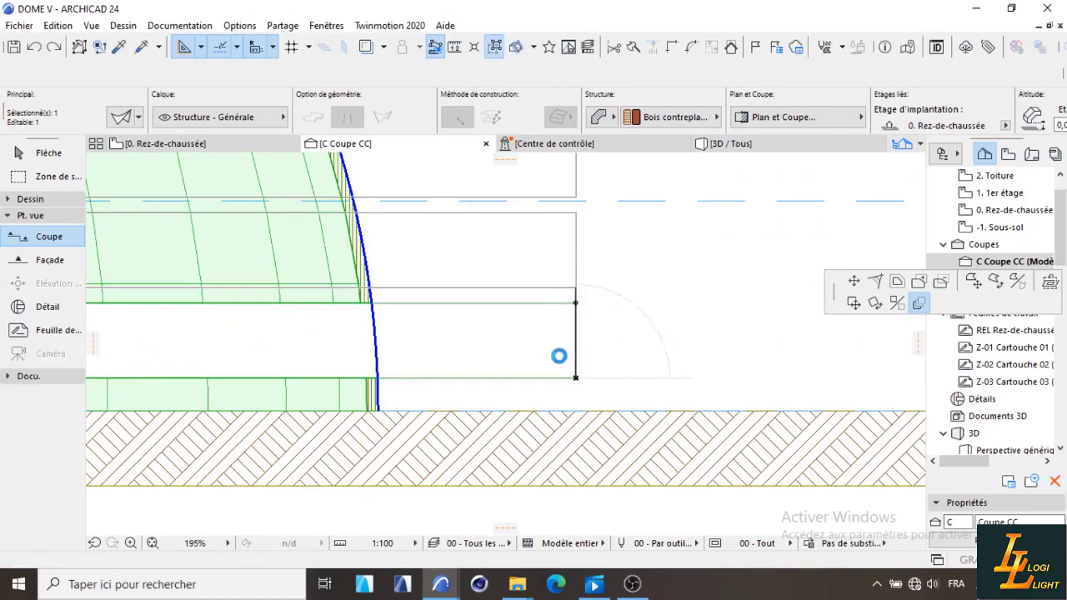
{"action": "scroll", "coordinate": [591, 365], "scroll_direction": "down", "scroll_amount": 8}
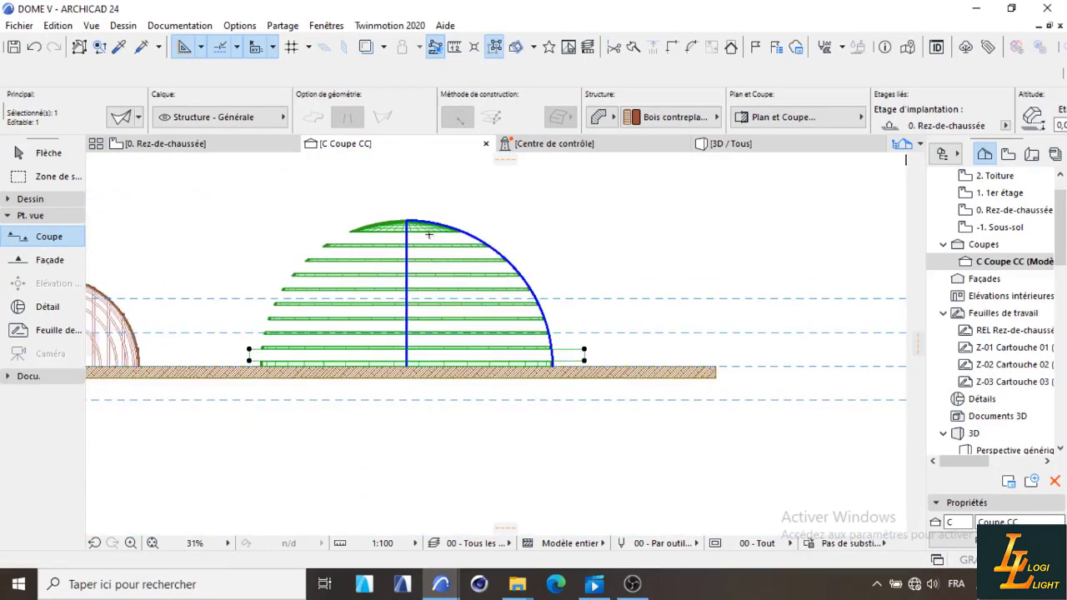
{"action": "scroll", "coordinate": [428, 235], "scroll_direction": "up", "scroll_amount": 4}
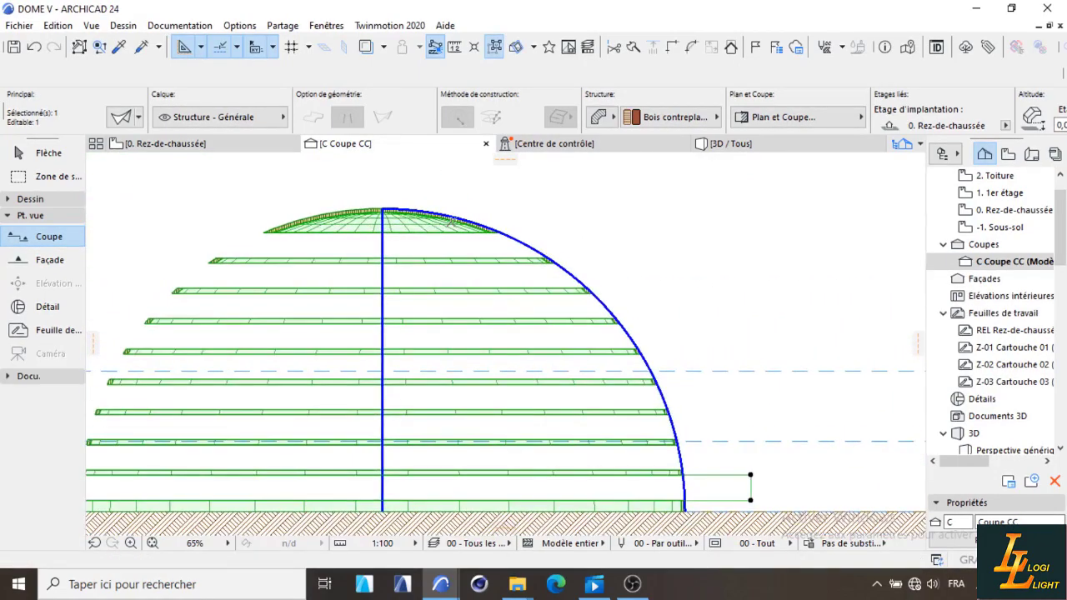
{"action": "scroll", "coordinate": [450, 222], "scroll_direction": "down", "scroll_amount": 4}
{"action": "key", "text": "ctrl+d"}
{"action": "left_click", "coordinate": [585, 250]}
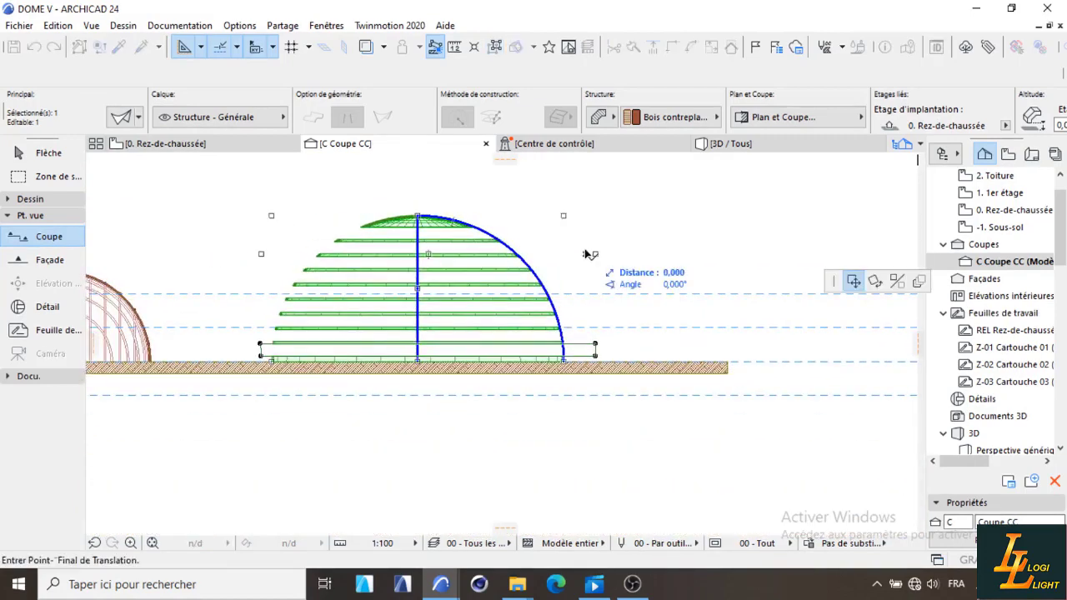
{"action": "key", "text": "Escape"}
{"action": "key", "text": "Escape"}
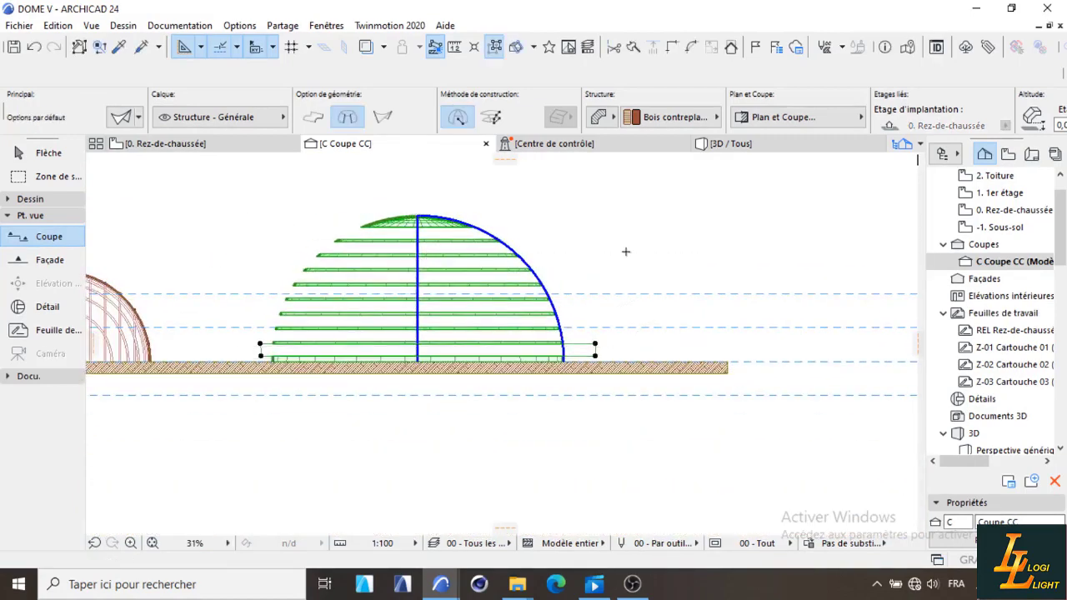
{"action": "key", "text": "Escape"}
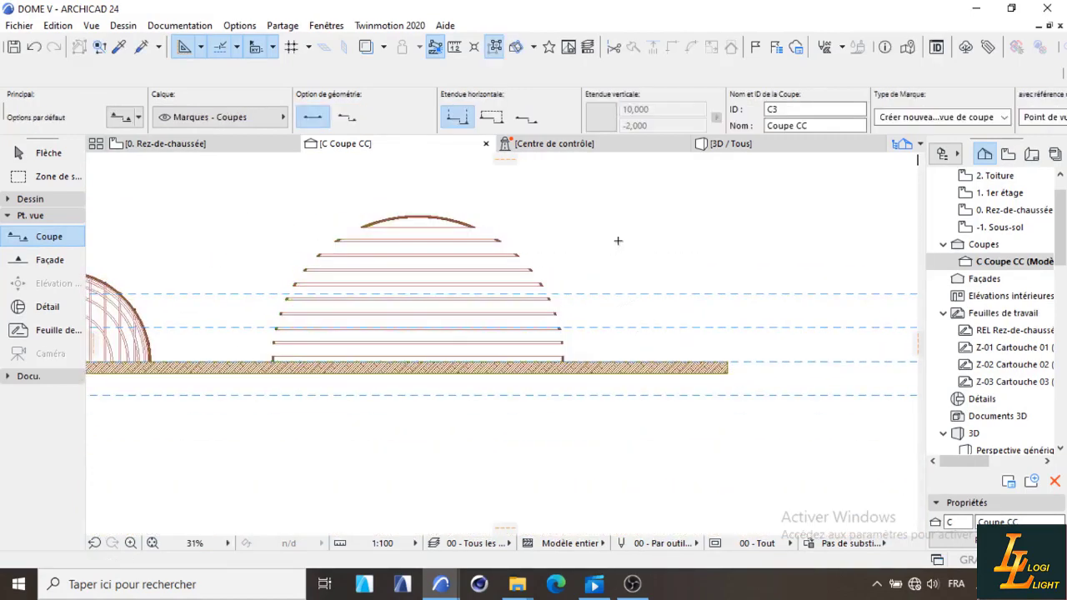
Inspect the ringed dome in the 3D view and return to the Rez-de-chaussée floor plan.
{"action": "left_click", "coordinate": [745, 144]}
{"action": "middle_click_drag", "start_coordinate": [723, 286], "coordinate": [523, 338], "text": "shift"}
{"action": "left_click", "coordinate": [239, 149]}
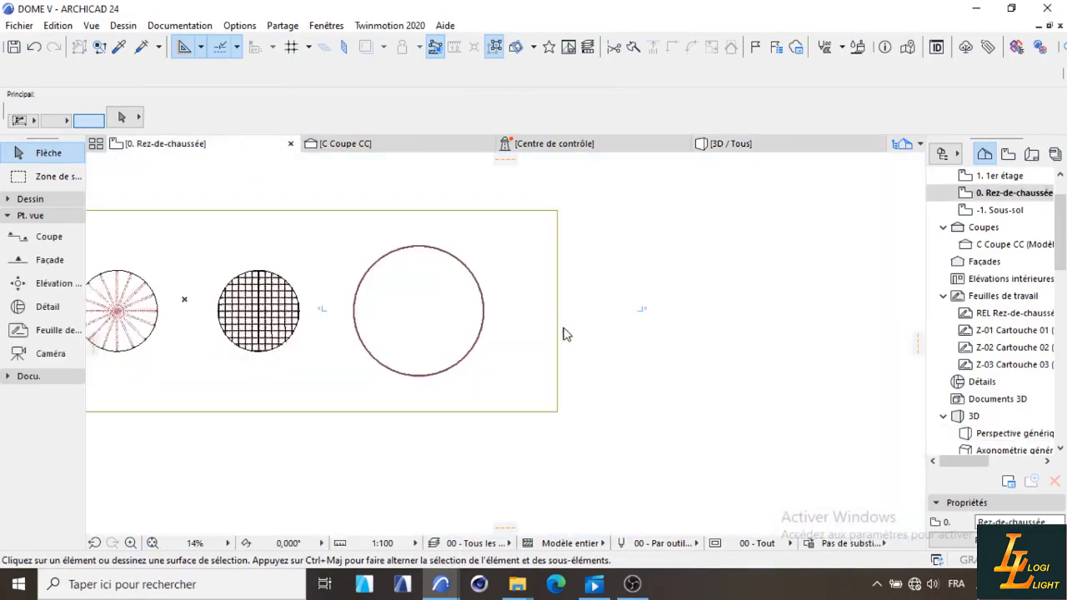
{"action": "key", "text": "ctrl+z"}
{"action": "key", "text": "ctrl+z"}
{"action": "key", "text": "ctrl+z"}
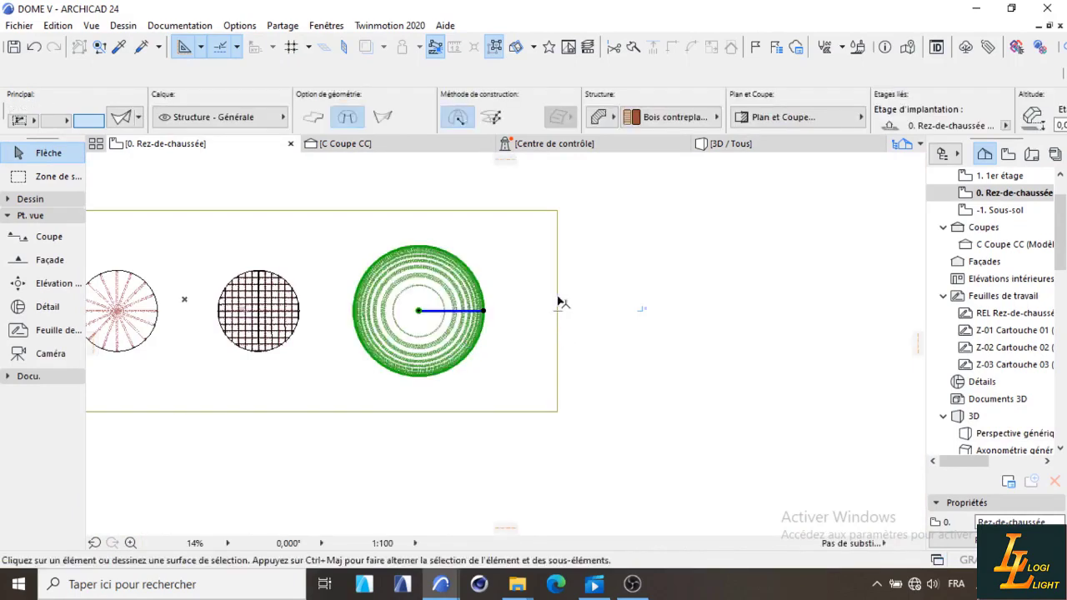
Extend the terrain mesh by offsetting its short edge beside the ringed dome outward by about one and a half dome diameters.
{"action": "left_click", "coordinate": [558, 288]}
{"action": "left_click", "coordinate": [558, 290]}
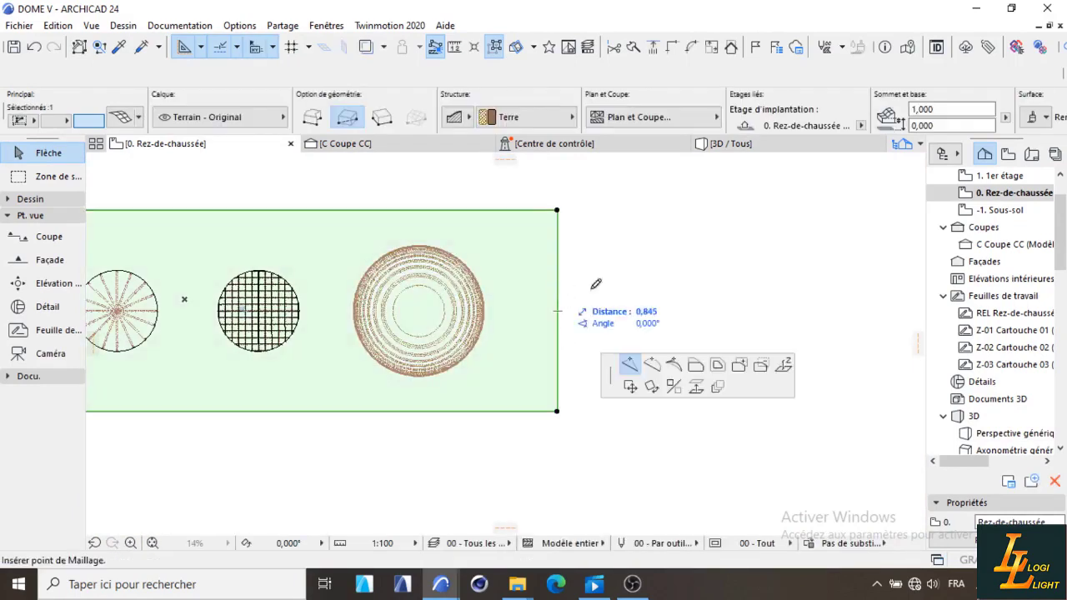
{"action": "left_click", "coordinate": [918, 281]}
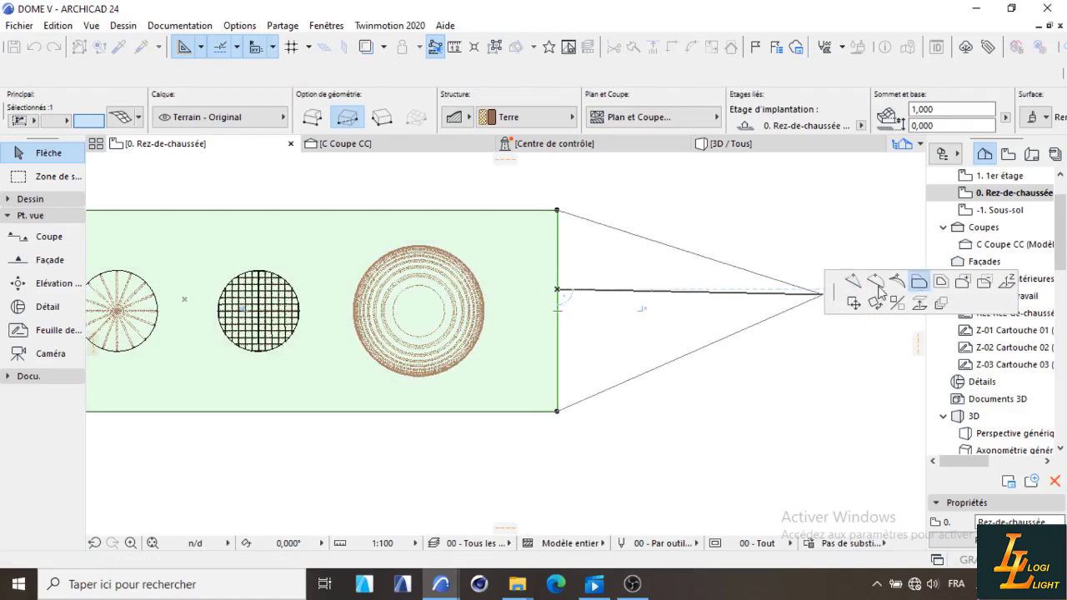
{"action": "left_click", "coordinate": [752, 292]}
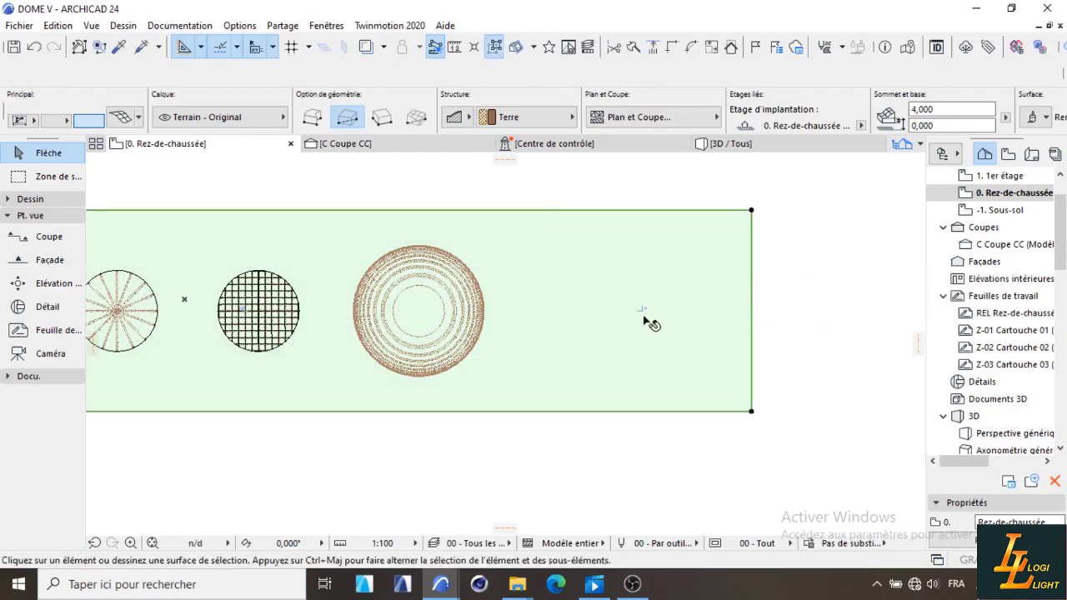
{"action": "key", "text": "Escape"}
Stretch the end of section line Coupe CC horizontally until it lies just beyond the extended edge of the terrain mesh.
{"action": "left_click", "coordinate": [642, 311]}
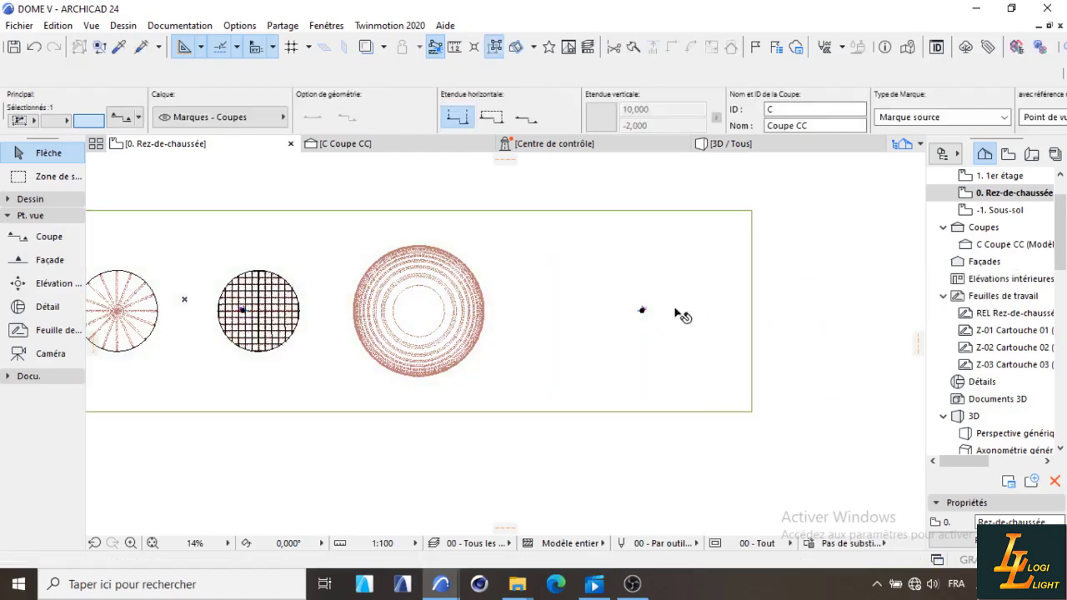
{"action": "left_click", "coordinate": [672, 310]}
{"action": "left_click", "coordinate": [804, 310]}
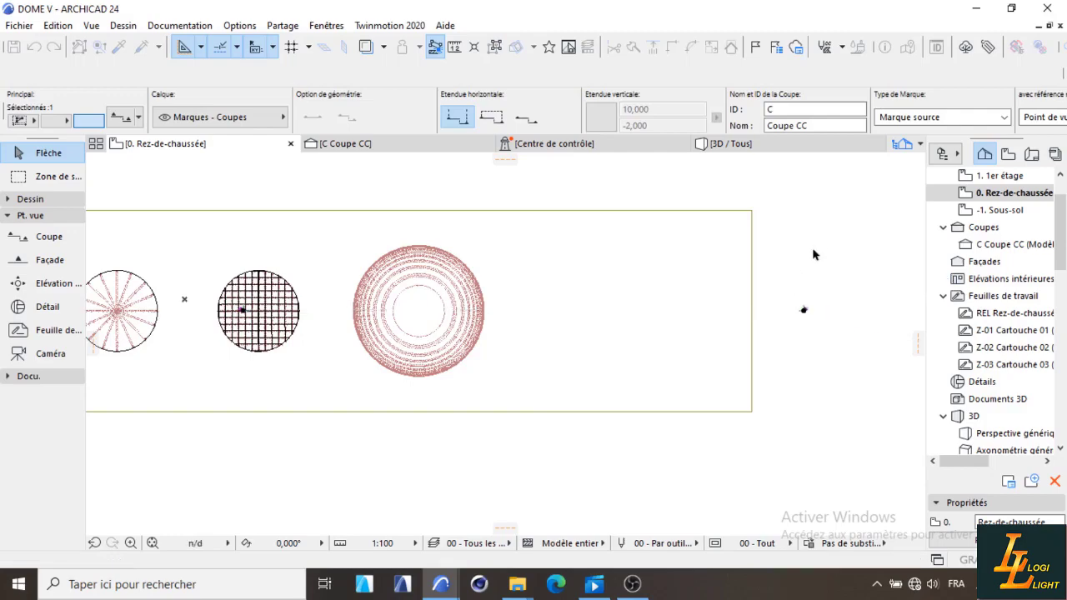
{"action": "key", "text": "Escape"}
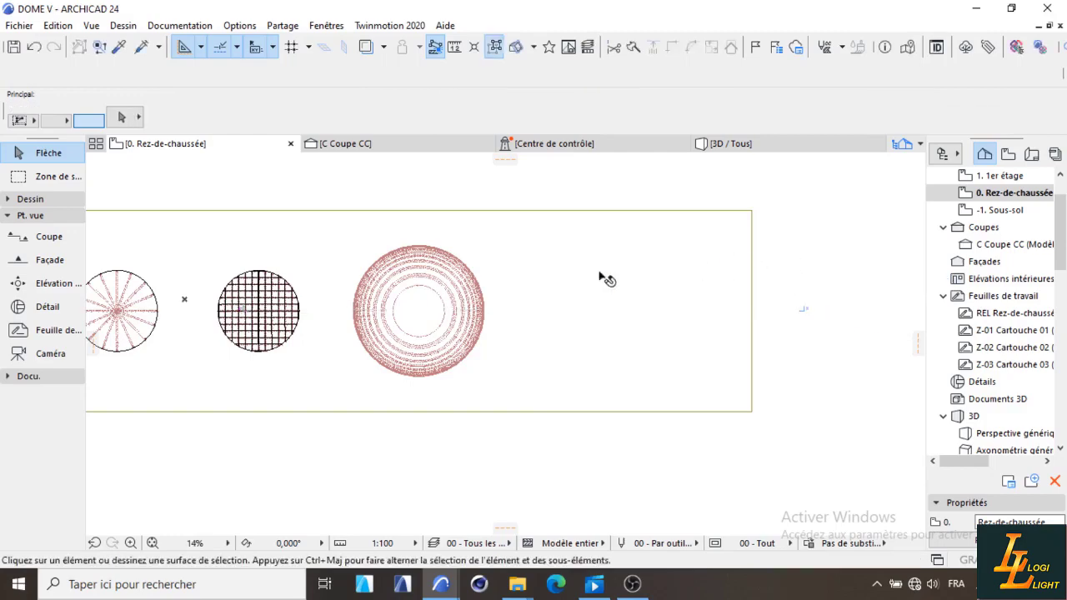
Create a full-circle revolved shell centred on the ringed dome and matching its outer radius.
{"action": "left_click", "coordinate": [7, 201]}
{"action": "left_click", "coordinate": [43, 335]}
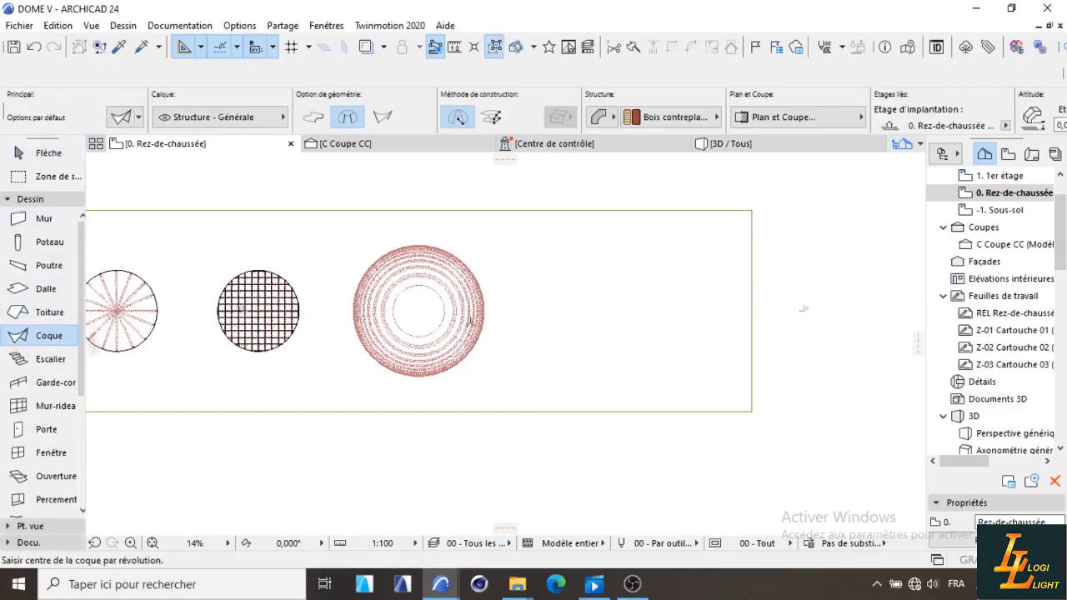
{"action": "scroll", "coordinate": [470, 319], "scroll_direction": "up", "scroll_amount": 3}
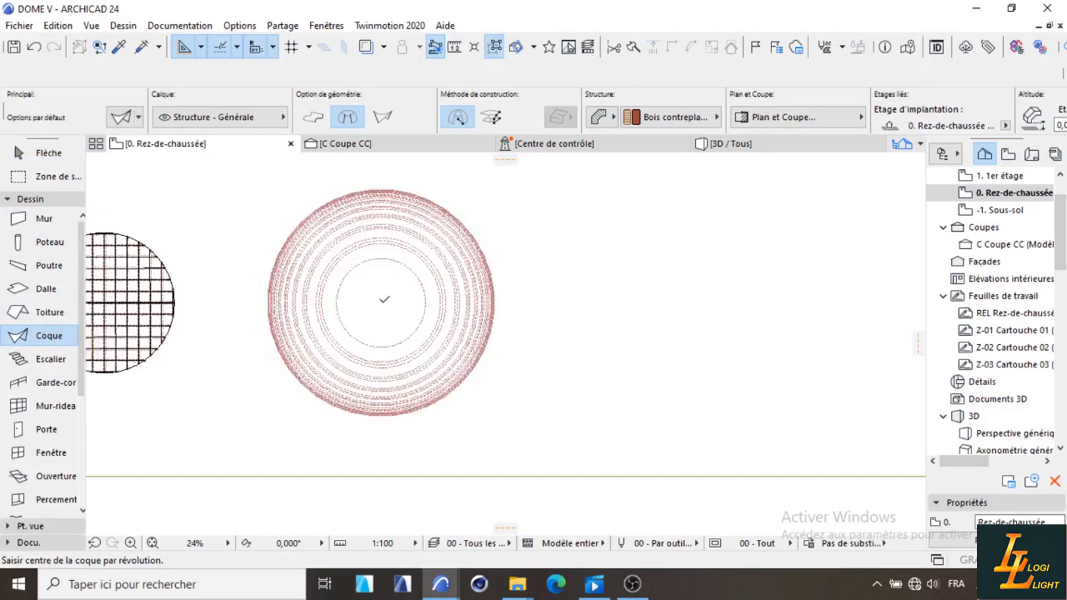
{"action": "left_click", "coordinate": [381, 302]}
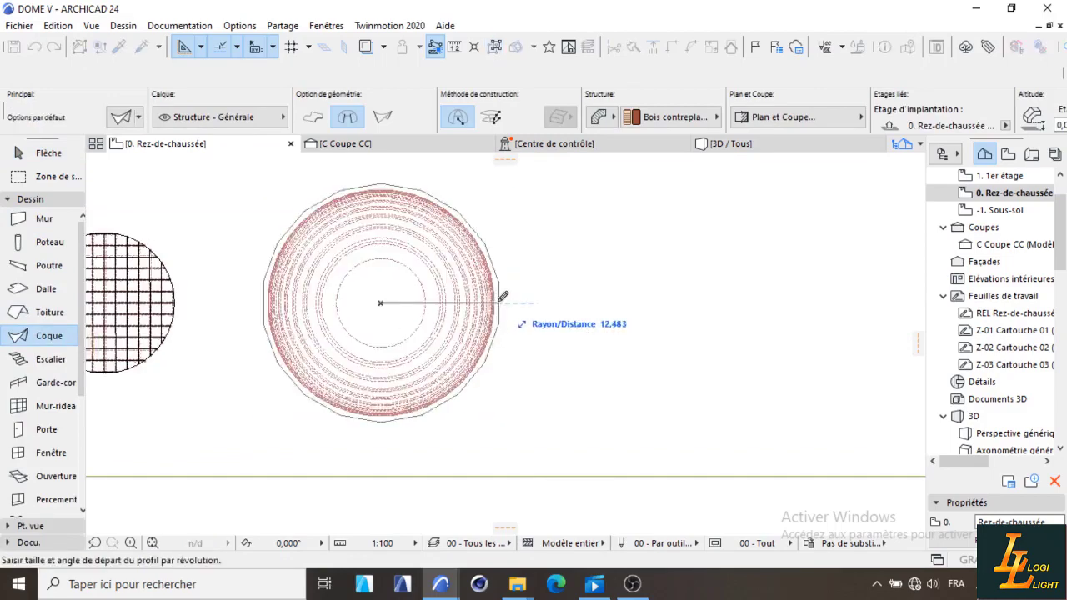
{"action": "left_click", "coordinate": [501, 297]}
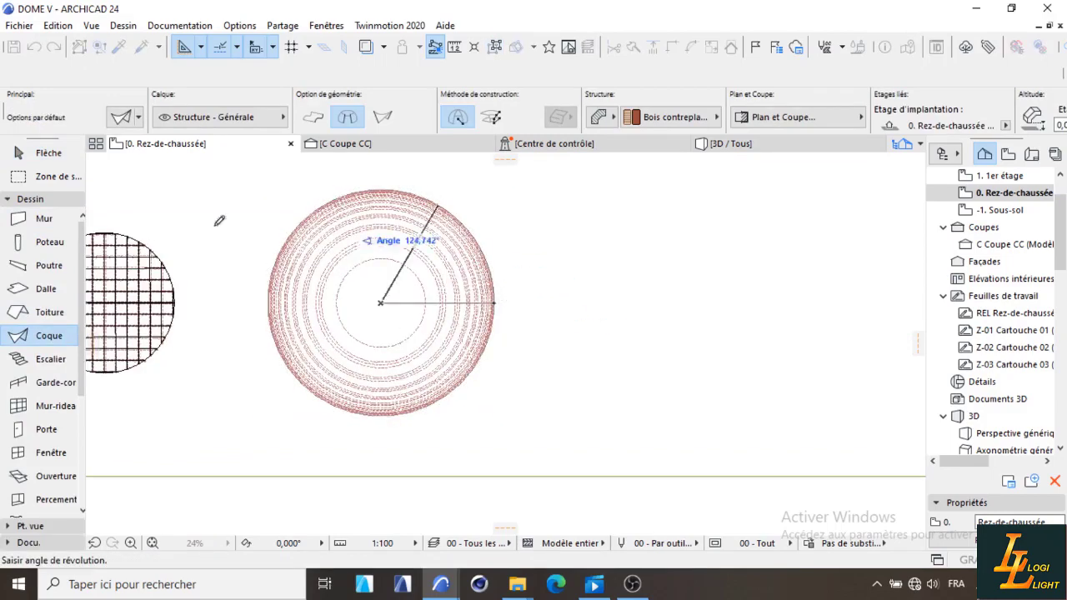
{"action": "left_click", "coordinate": [500, 301]}
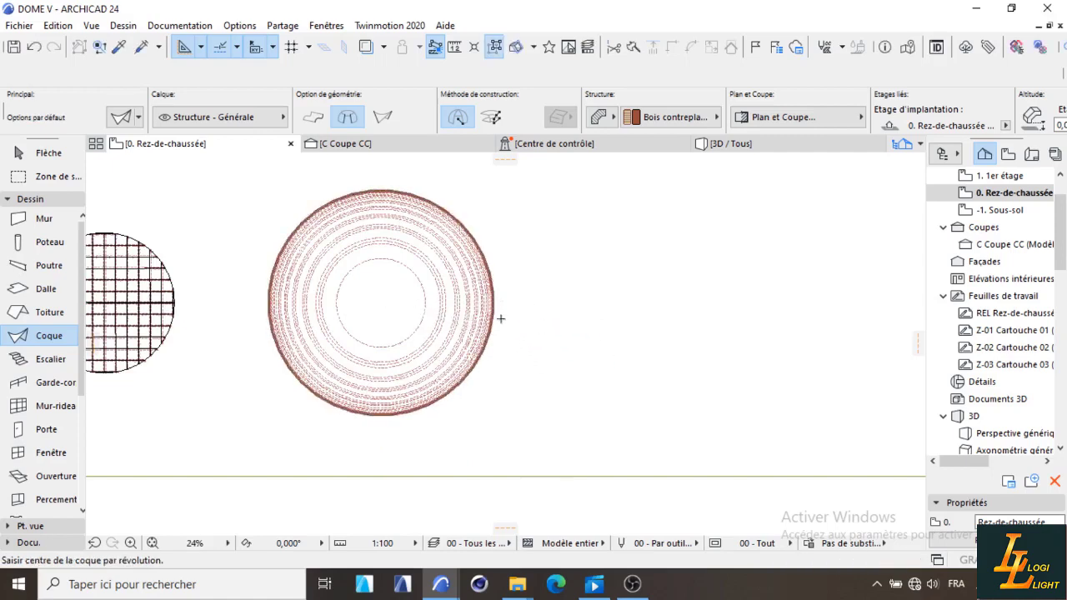
Select only the new plain shell and move it horizontally from the ringed dome's centre onto the empty part of the extended terrain mesh.
{"action": "left_click", "coordinate": [496, 326], "text": "shift"}
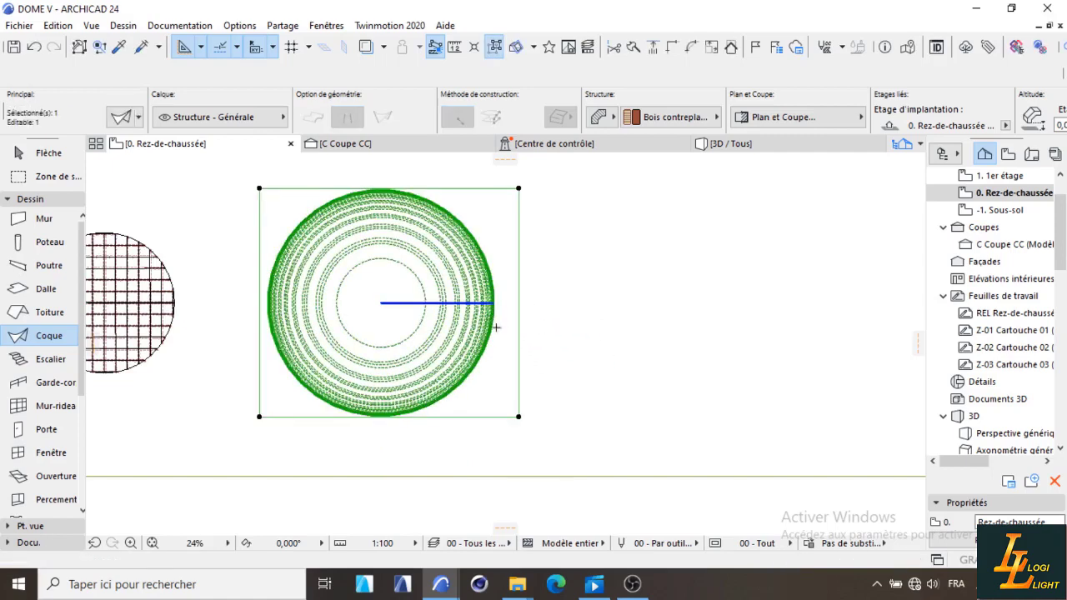
{"action": "key", "text": "Escape"}
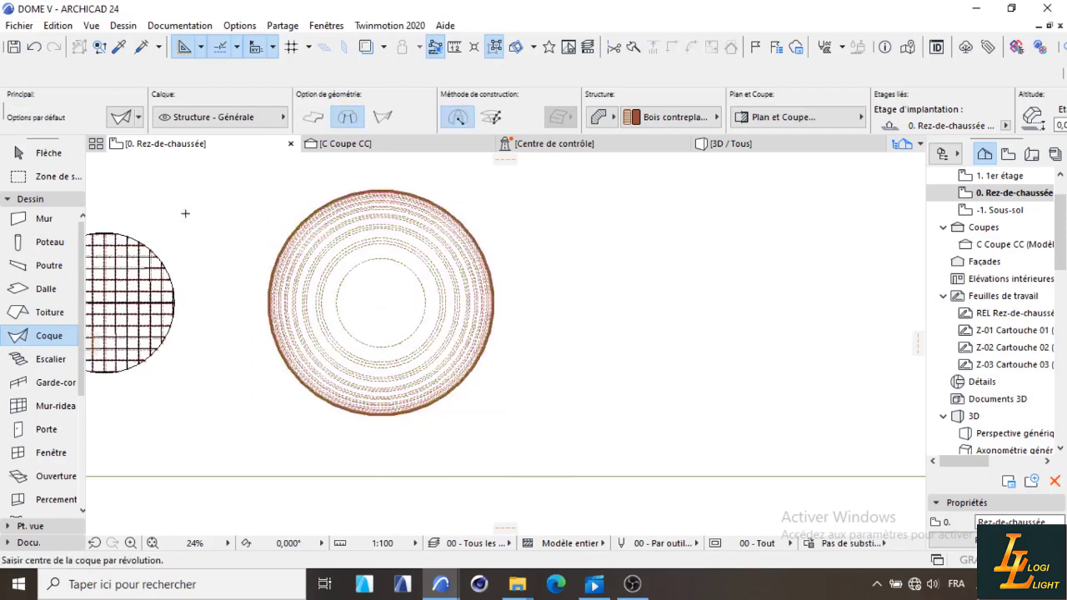
{"action": "left_click", "coordinate": [34, 46]}
{"action": "left_click", "coordinate": [53, 46]}
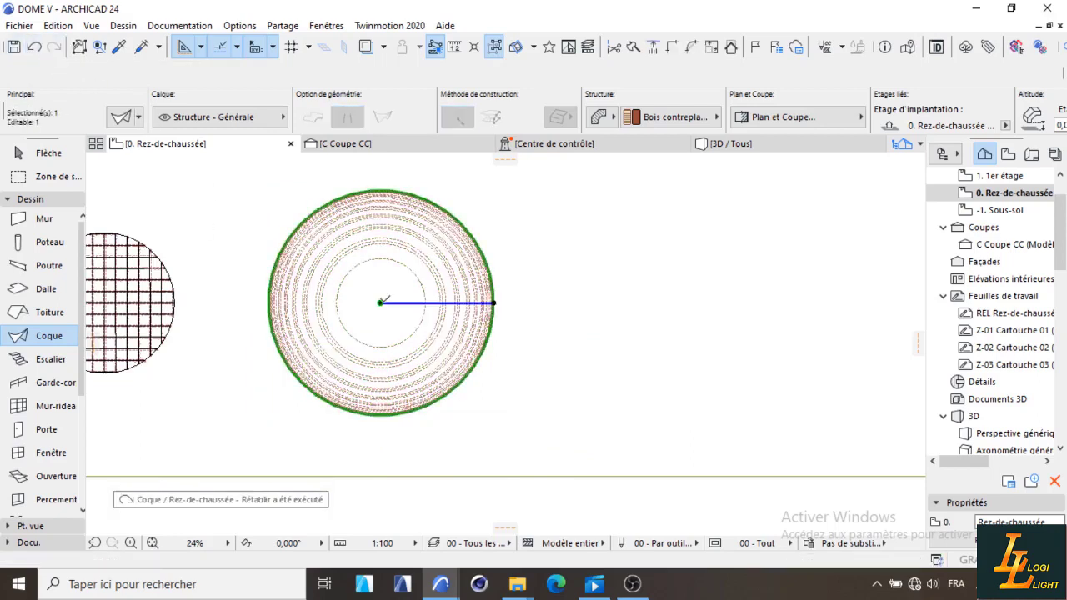
{"action": "key", "text": "ctrl+d"}
{"action": "left_click", "coordinate": [381, 304]}
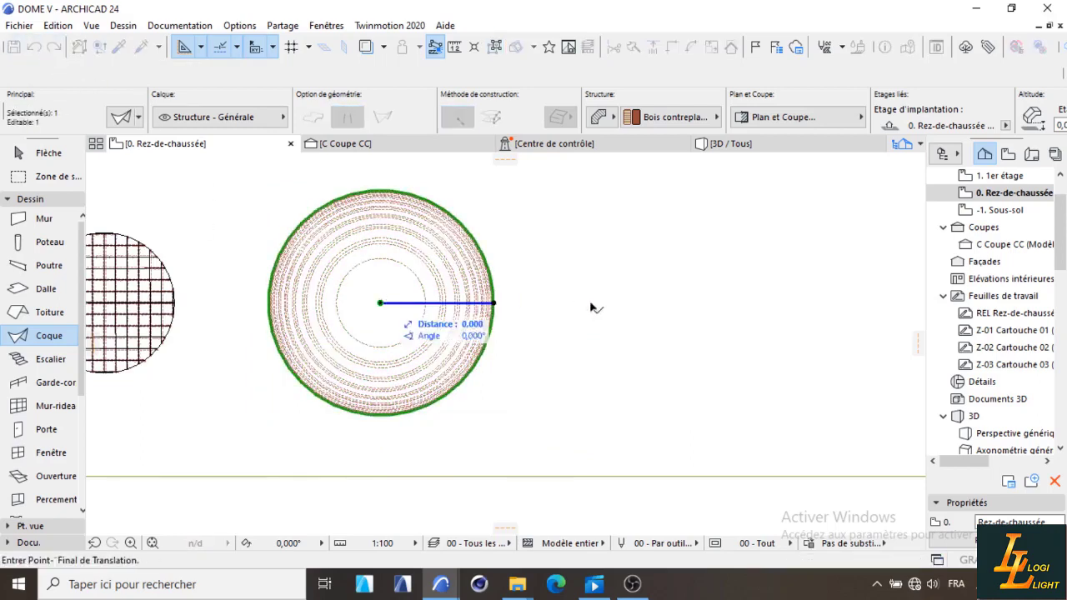
{"action": "left_click", "coordinate": [765, 303]}
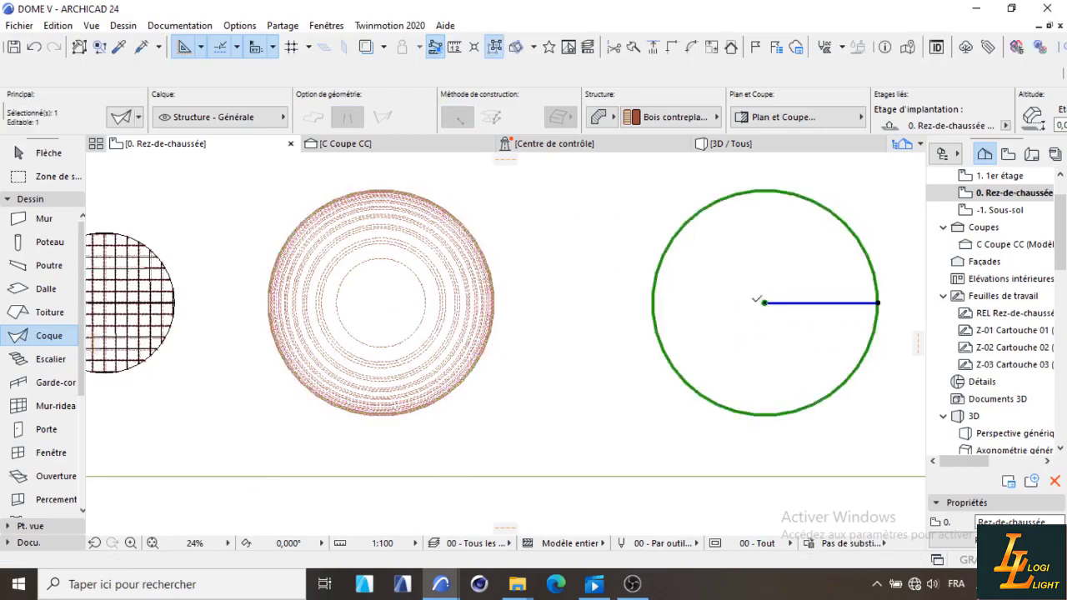
{"action": "scroll", "coordinate": [678, 281], "scroll_direction": "down", "scroll_amount": 3}
{"action": "scroll", "coordinate": [641, 290], "scroll_direction": "up", "scroll_amount": 4}
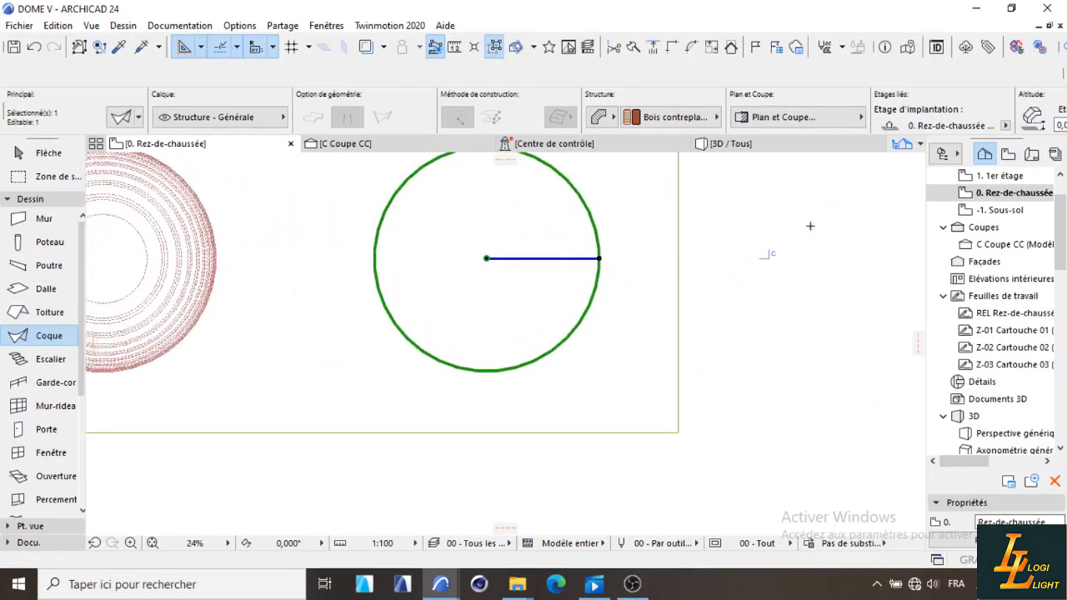
{"action": "key", "text": "Escape"}
{"action": "scroll", "coordinate": [602, 340], "scroll_direction": "down", "scroll_amount": 4}
{"action": "scroll", "coordinate": [700, 237], "scroll_direction": "up", "scroll_amount": 1}
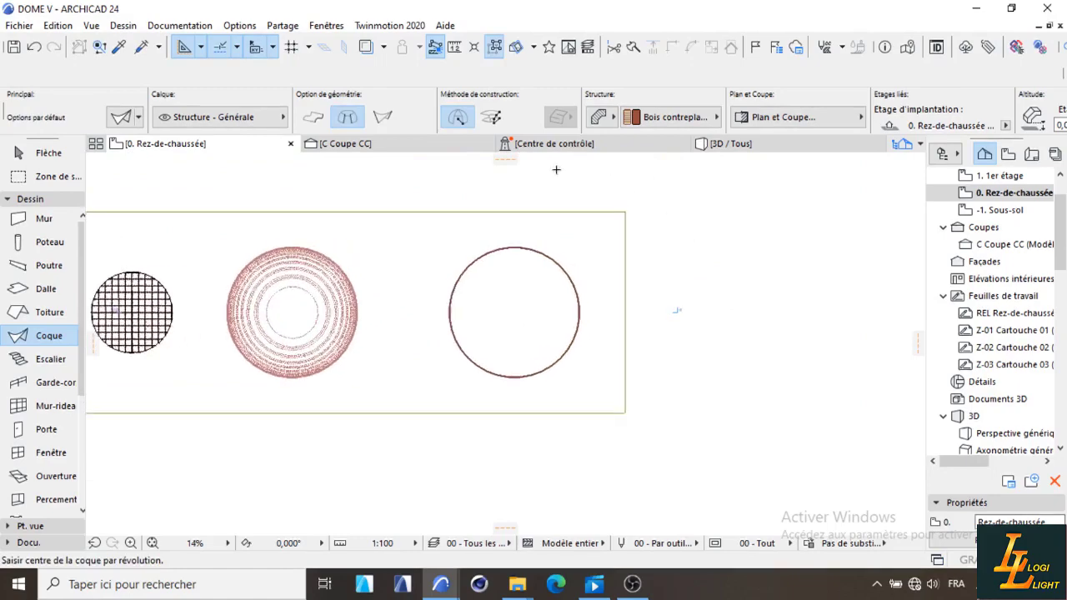
Open section Coupe CC at the plain shell beside the ringed dome.
{"action": "left_click", "coordinate": [427, 145]}
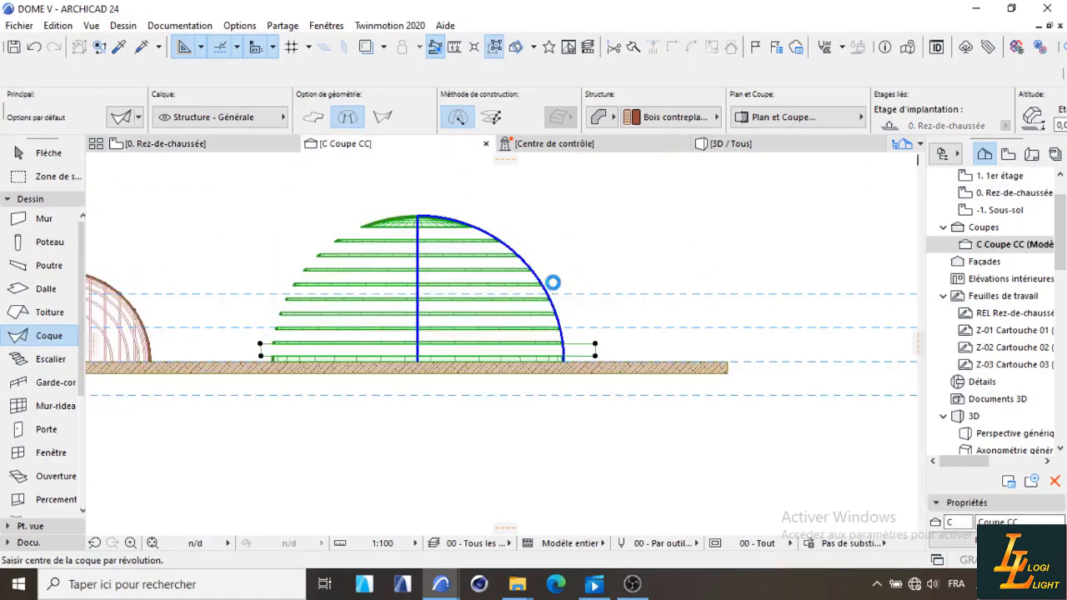
{"action": "scroll", "coordinate": [423, 312], "scroll_direction": "down", "scroll_amount": 3}
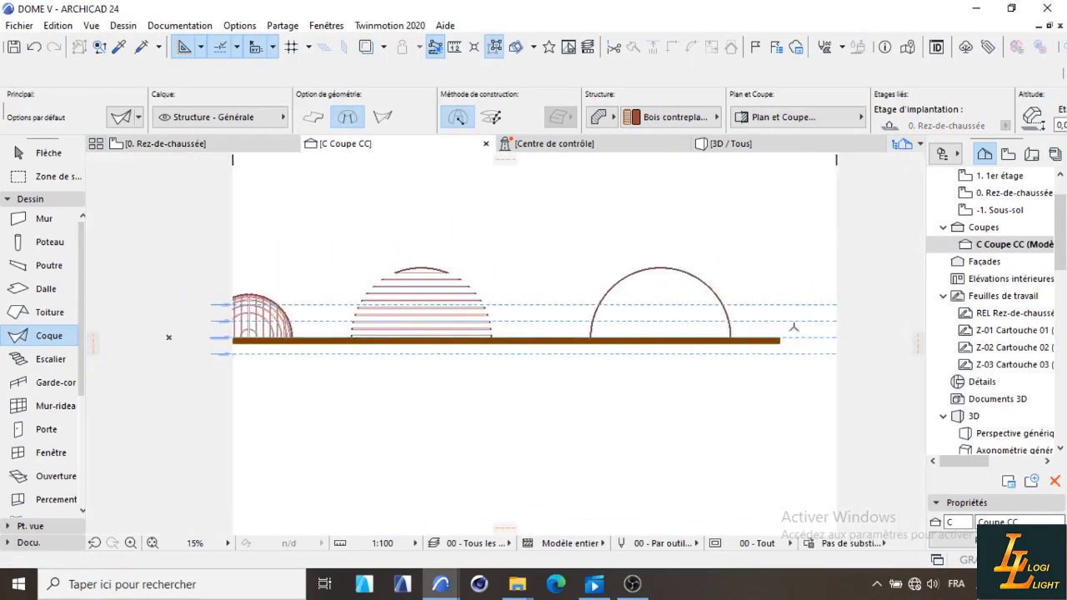
{"action": "scroll", "coordinate": [796, 316], "scroll_direction": "up", "scroll_amount": 4}
{"action": "scroll", "coordinate": [703, 312], "scroll_direction": "down", "scroll_amount": 4}
{"action": "scroll", "coordinate": [584, 283], "scroll_direction": "up", "scroll_amount": 3}
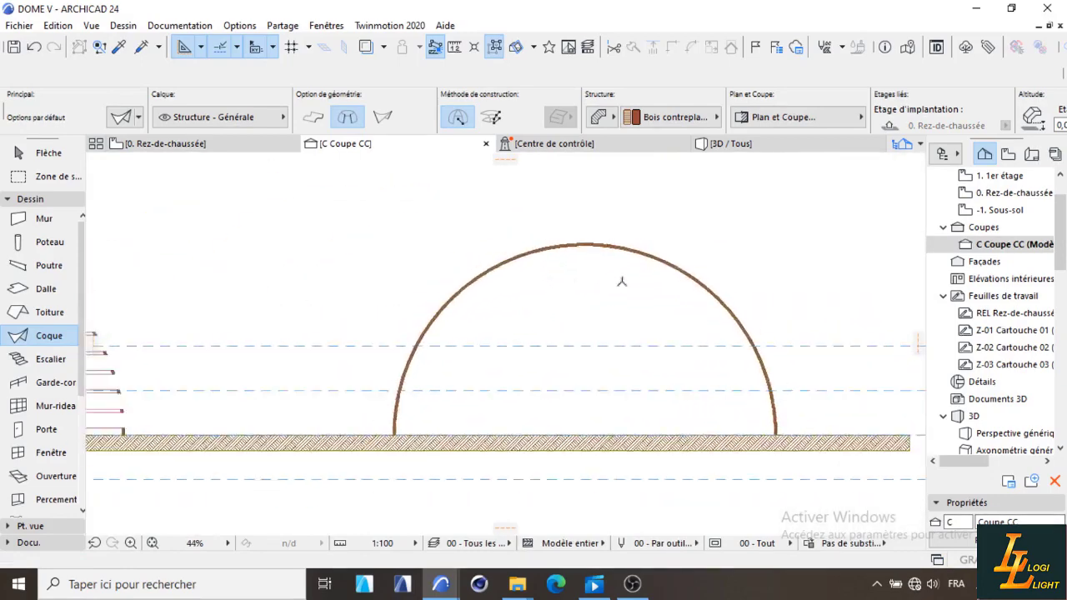
Start a polygonal hole in the plain shell and place a vertical guide line at the inner face of its left base.
{"action": "scroll", "coordinate": [622, 281], "scroll_direction": "down", "scroll_amount": 3}
{"action": "scroll", "coordinate": [643, 310], "scroll_direction": "up", "scroll_amount": 3}
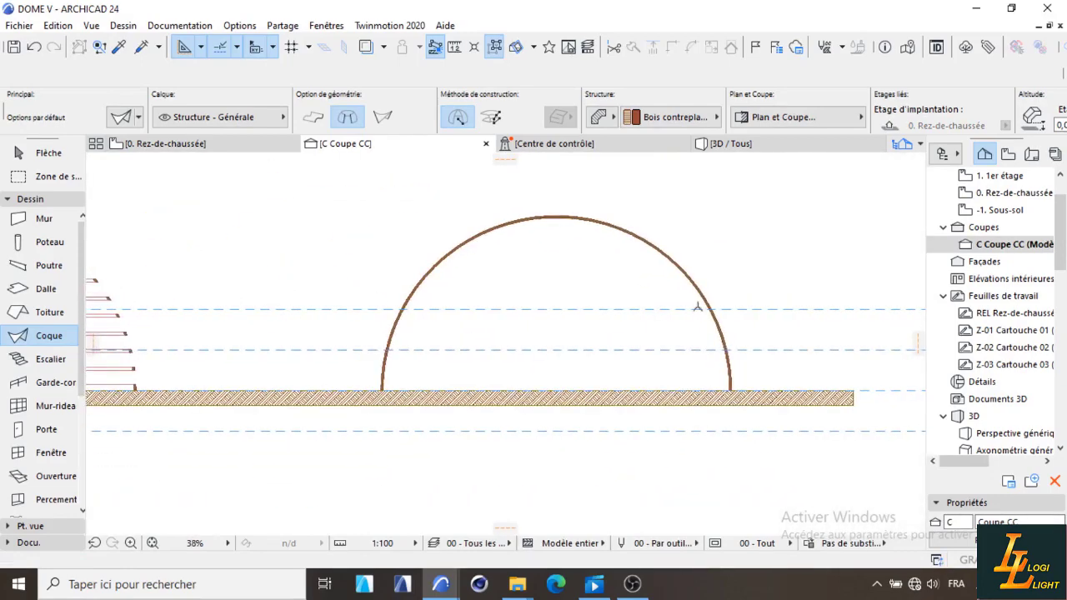
{"action": "left_click", "coordinate": [709, 305]}
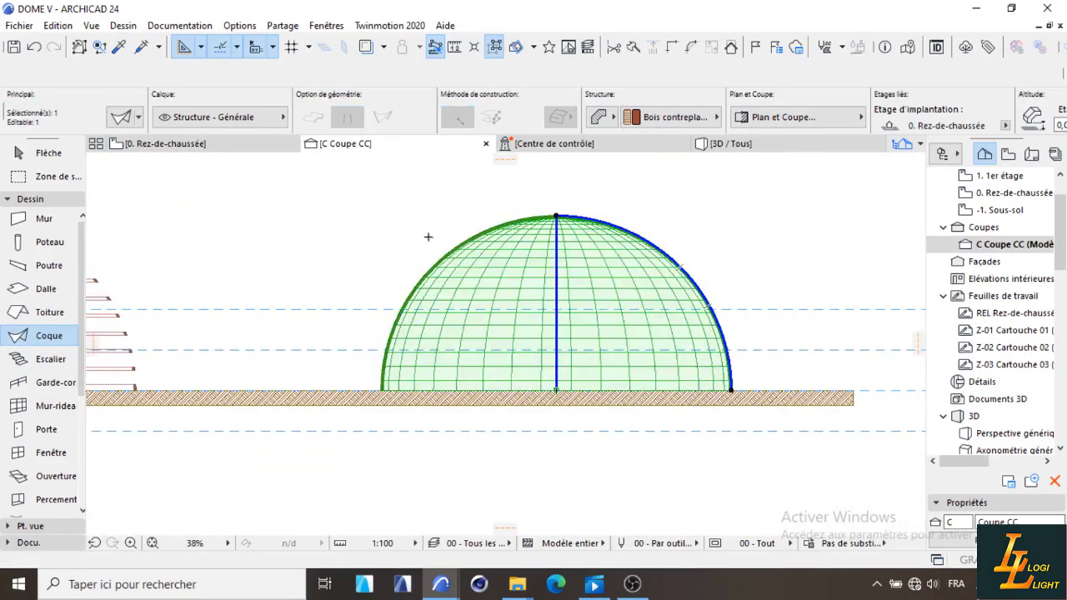
{"action": "right_click", "coordinate": [800, 208]}
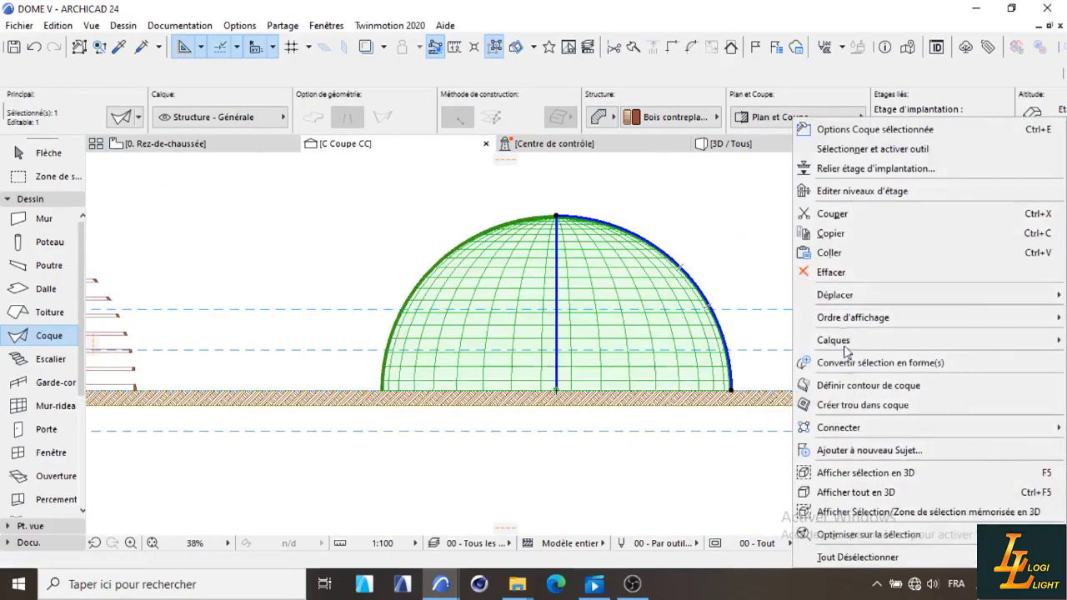
{"action": "left_click", "coordinate": [855, 405]}
{"action": "scroll", "coordinate": [412, 227], "scroll_direction": "up", "scroll_amount": 2}
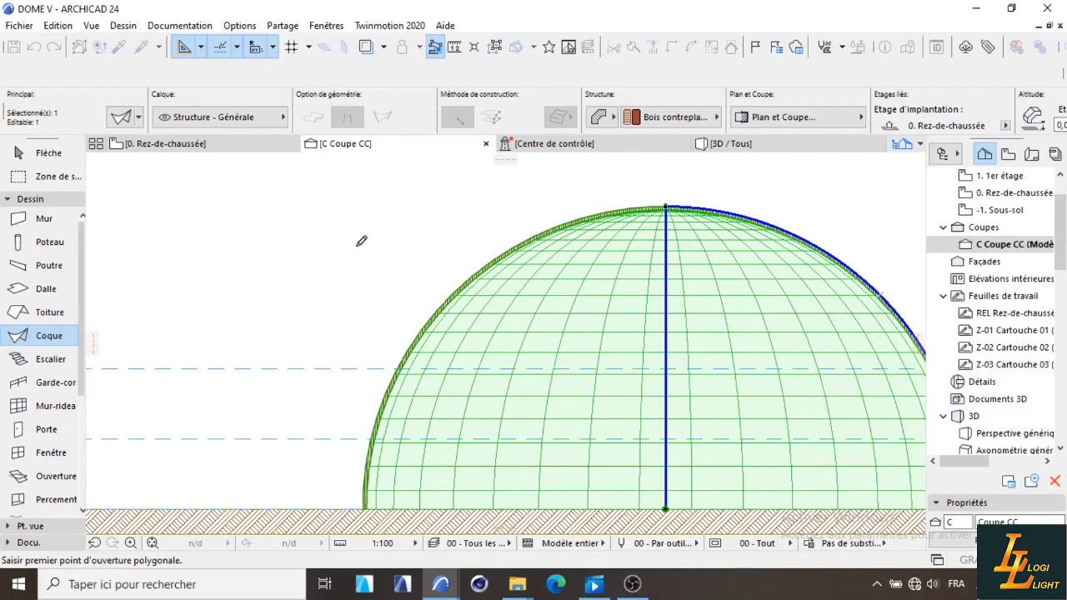
{"action": "left_click_drag", "start_coordinate": [98, 341], "coordinate": [375, 354]}
{"action": "scroll", "coordinate": [362, 333], "scroll_direction": "down", "scroll_amount": 2}
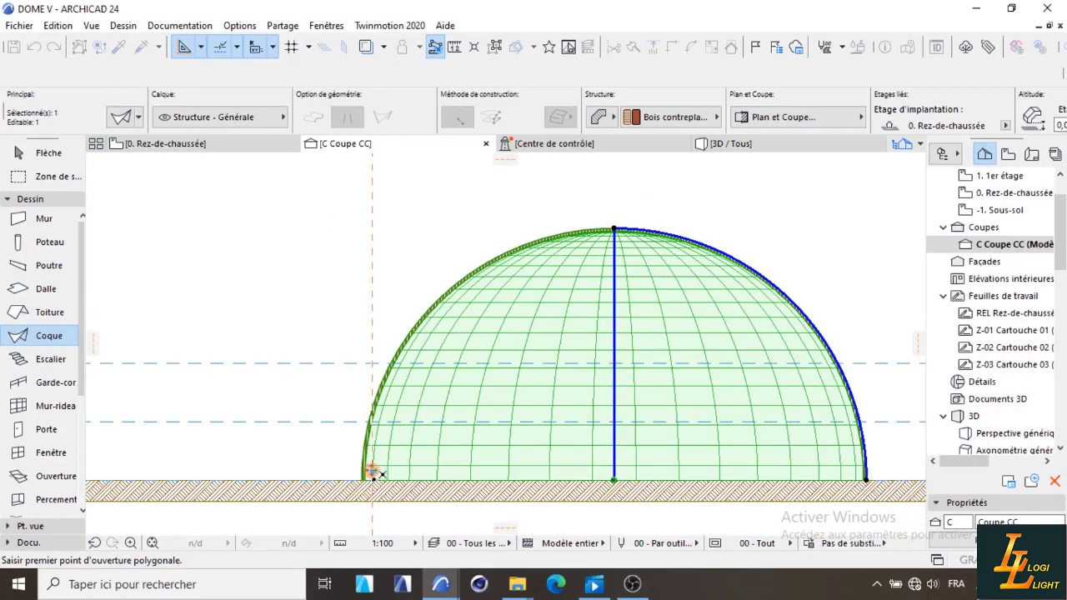
Cut a rectangular hole 1.5 wide along the guide line, extending from below the terrain to above the shell's crown.
{"action": "left_click", "coordinate": [372, 478]}
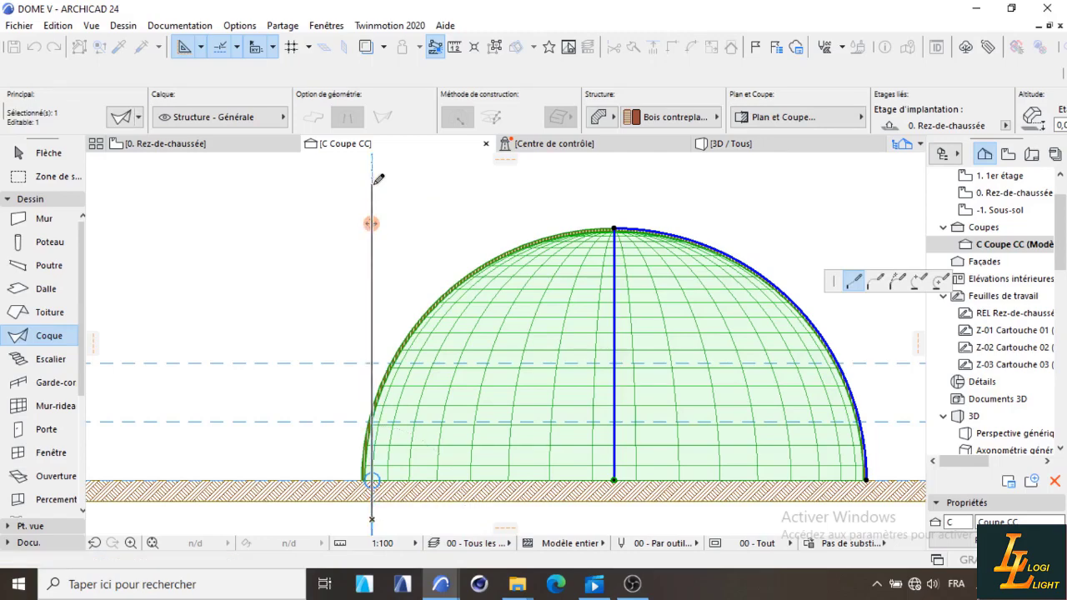
{"action": "left_click", "coordinate": [372, 183]}
{"action": "type", "text": "1,5"}
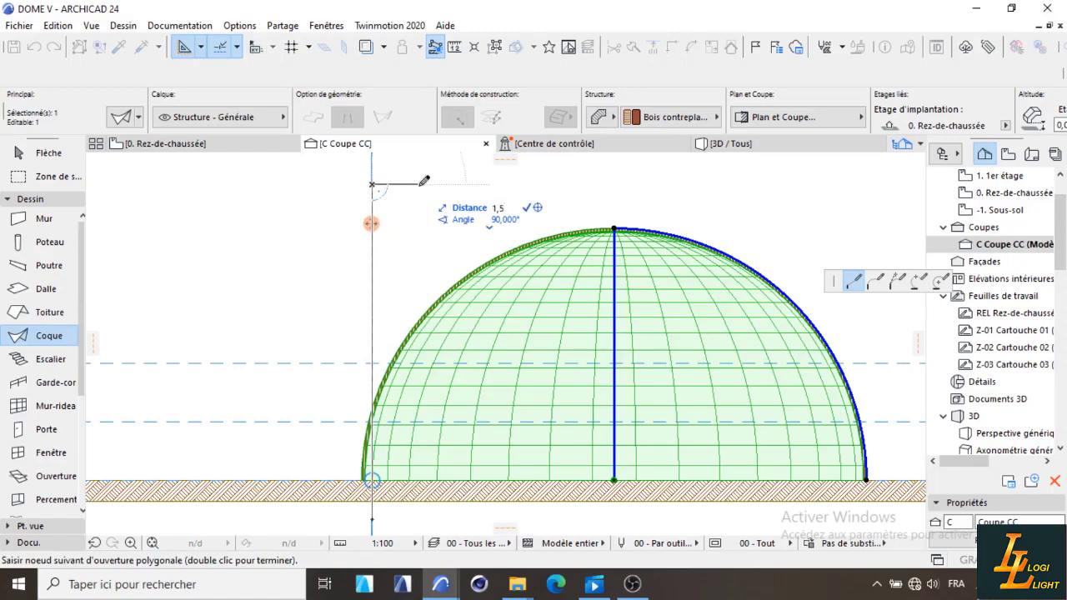
{"action": "key", "text": "Return"}
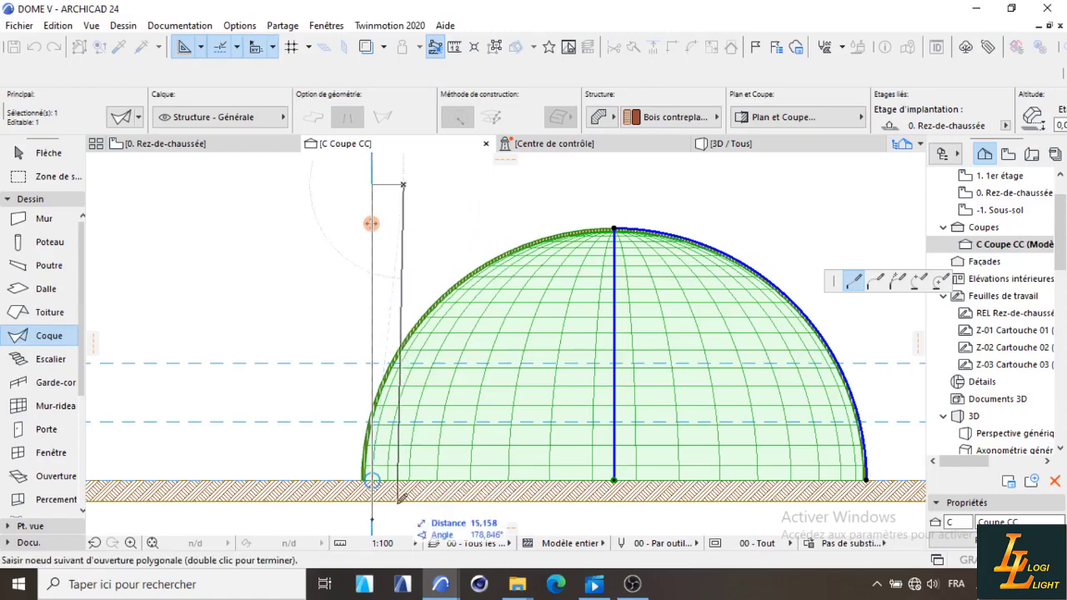
{"action": "left_click", "coordinate": [404, 519]}
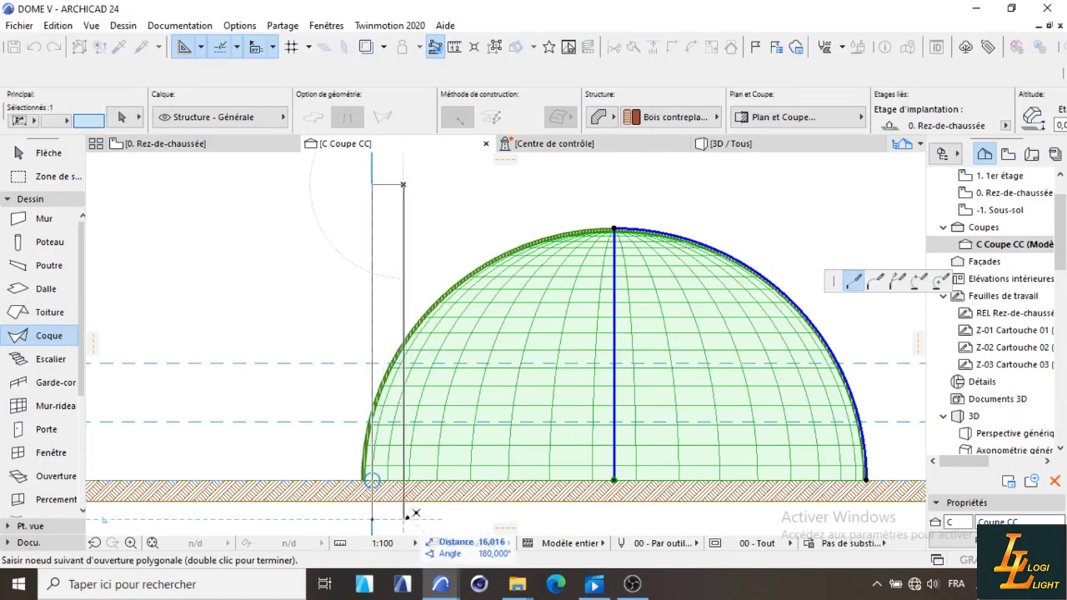
{"action": "double_click", "coordinate": [373, 519]}
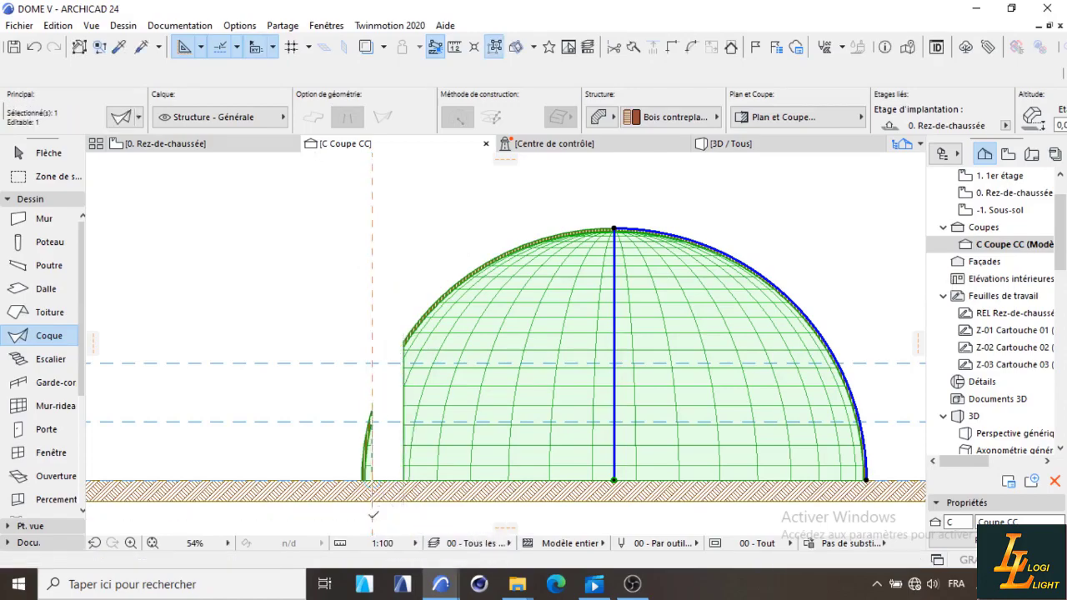
Select the shell's hole outline and configure its duplication as an incremental translation (Incrément) with 15 copies and no rotation.
{"action": "scroll", "coordinate": [423, 507], "scroll_direction": "up", "scroll_amount": 2}
{"action": "scroll", "coordinate": [386, 369], "scroll_direction": "down", "scroll_amount": 4}
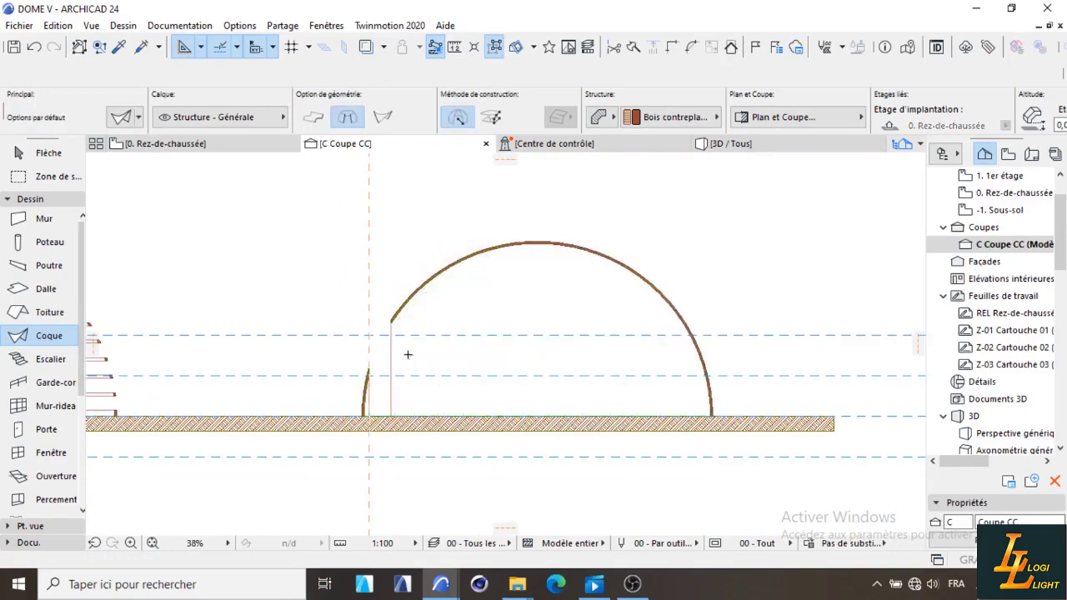
{"action": "scroll", "coordinate": [386, 391], "scroll_direction": "down", "scroll_amount": 3}
{"action": "scroll", "coordinate": [386, 391], "scroll_direction": "up", "scroll_amount": 2}
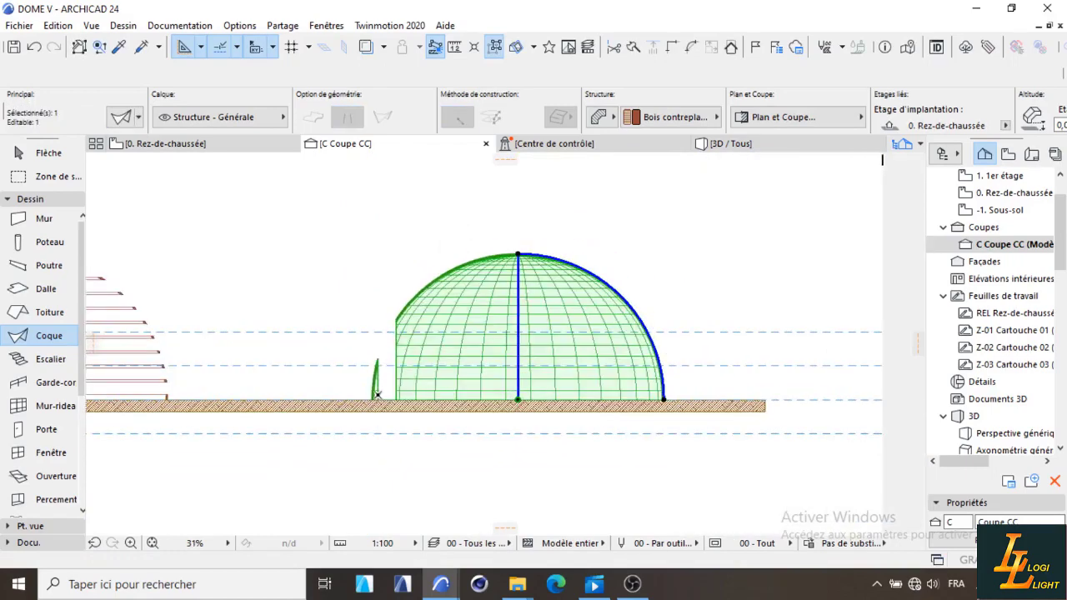
{"action": "left_click", "coordinate": [397, 390]}
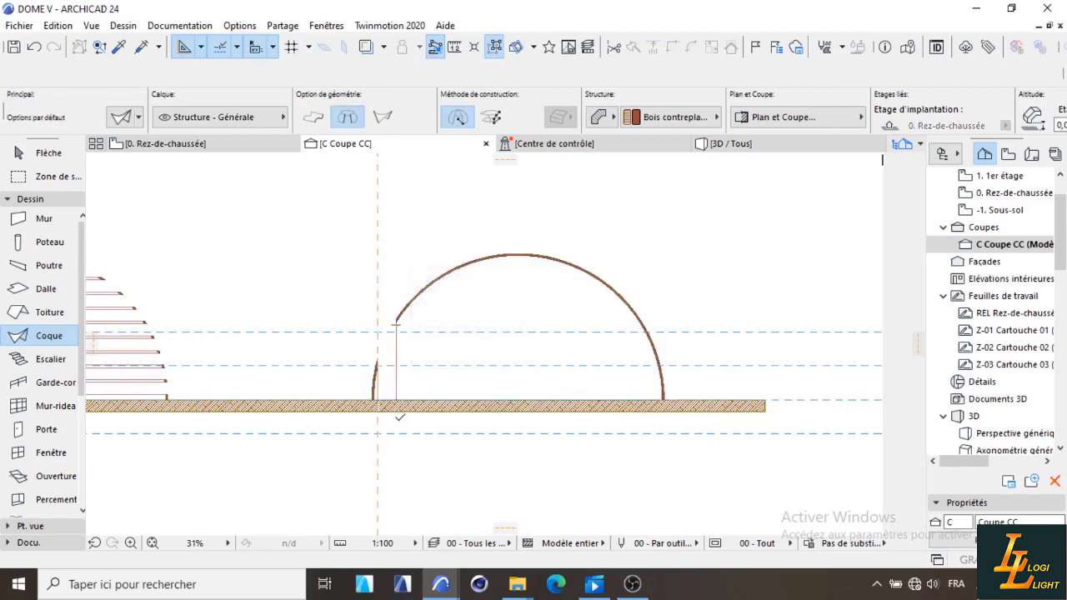
{"action": "left_click", "coordinate": [396, 227]}
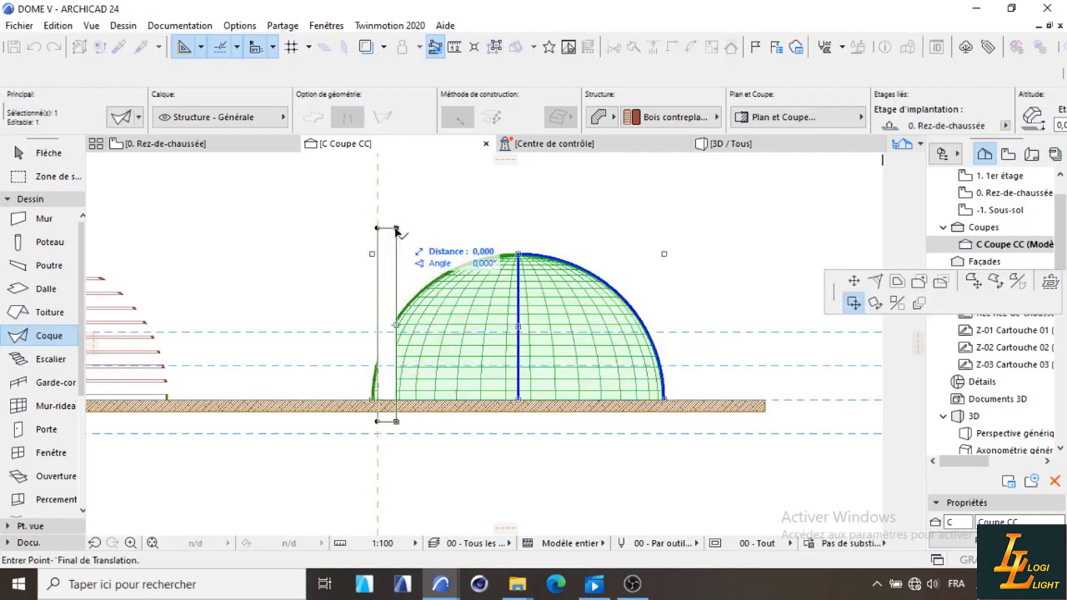
{"action": "left_click", "coordinate": [920, 304]}
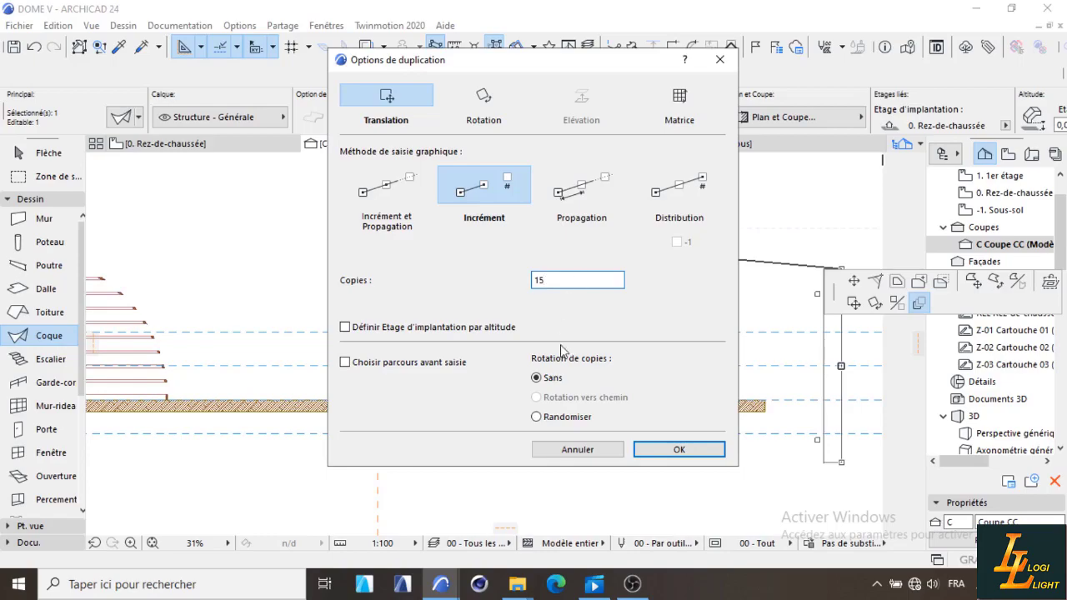
{"action": "left_click", "coordinate": [679, 450]}
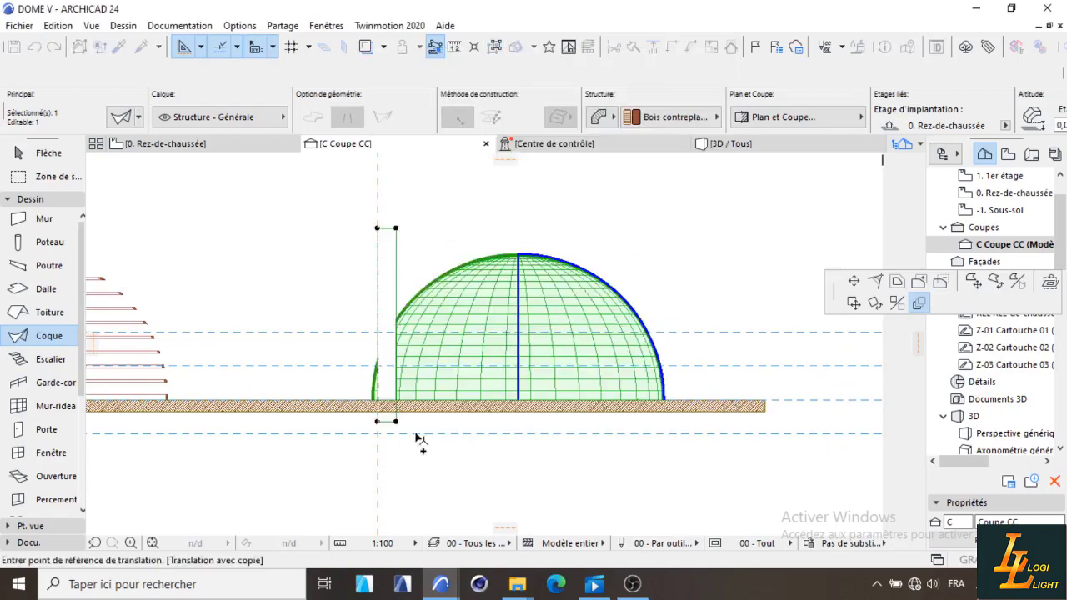
Place the hole copies across the shell, stepping from the hole's lower left corner to slightly beyond its lower right corner to leave narrow ribs.
{"action": "scroll", "coordinate": [417, 436], "scroll_direction": "up", "scroll_amount": 5}
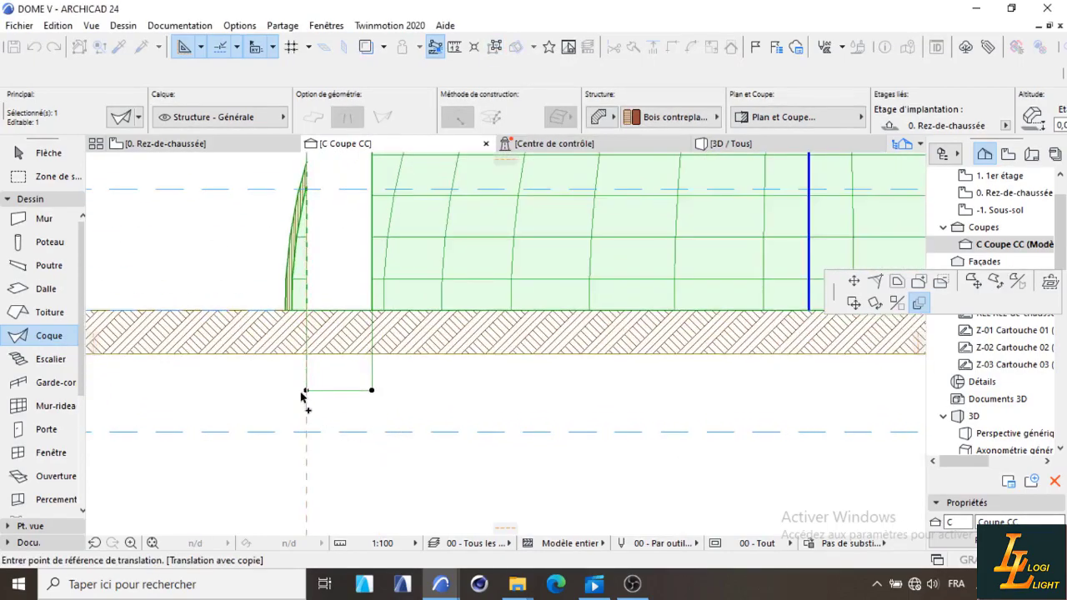
{"action": "scroll", "coordinate": [309, 392], "scroll_direction": "down", "scroll_amount": 6}
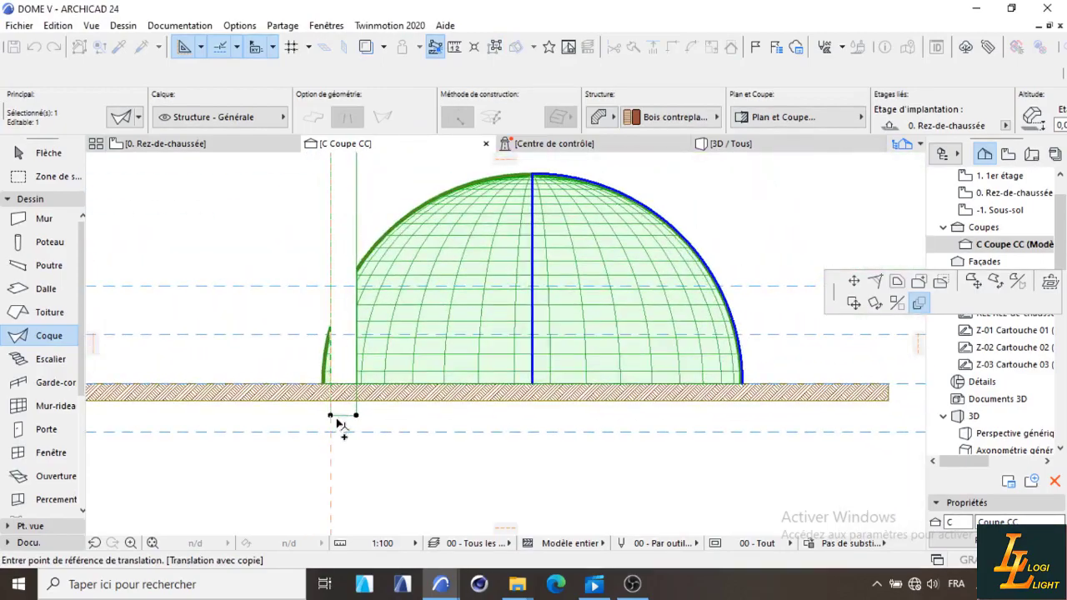
{"action": "scroll", "coordinate": [333, 332], "scroll_direction": "up", "scroll_amount": 2}
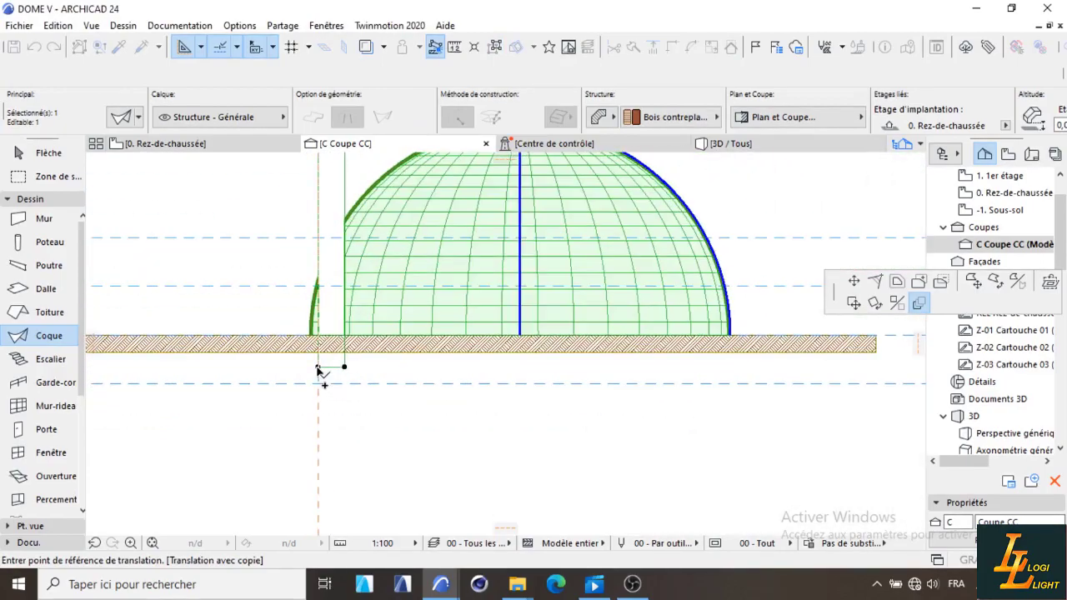
{"action": "left_click", "coordinate": [318, 367]}
{"action": "scroll", "coordinate": [356, 379], "scroll_direction": "up", "scroll_amount": 4}
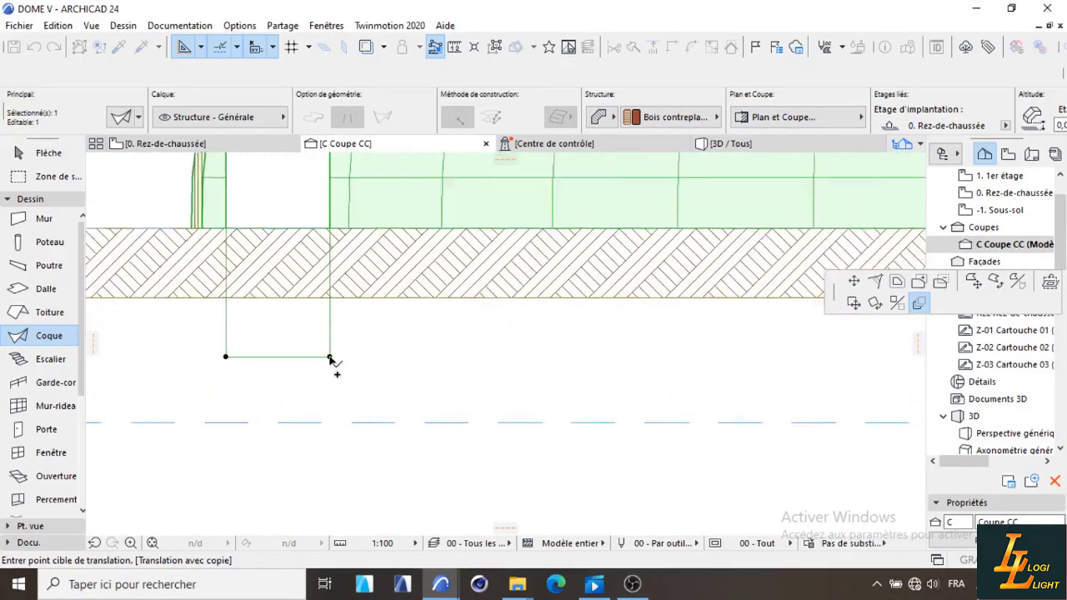
{"action": "scroll", "coordinate": [325, 367], "scroll_direction": "down", "scroll_amount": 2}
{"action": "scroll", "coordinate": [329, 367], "scroll_direction": "up", "scroll_amount": 1}
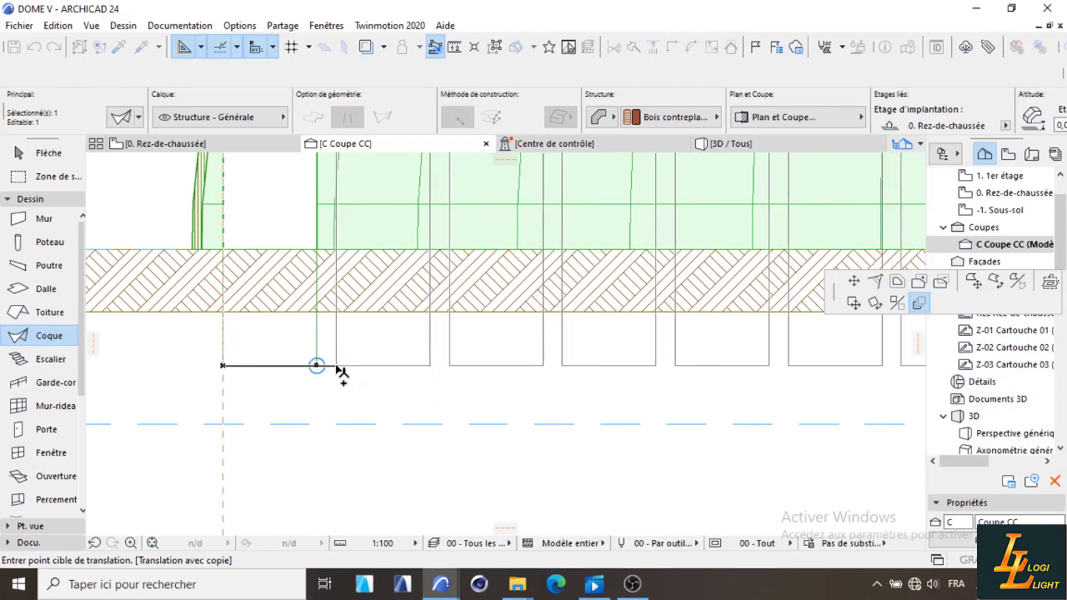
{"action": "left_click", "coordinate": [336, 364]}
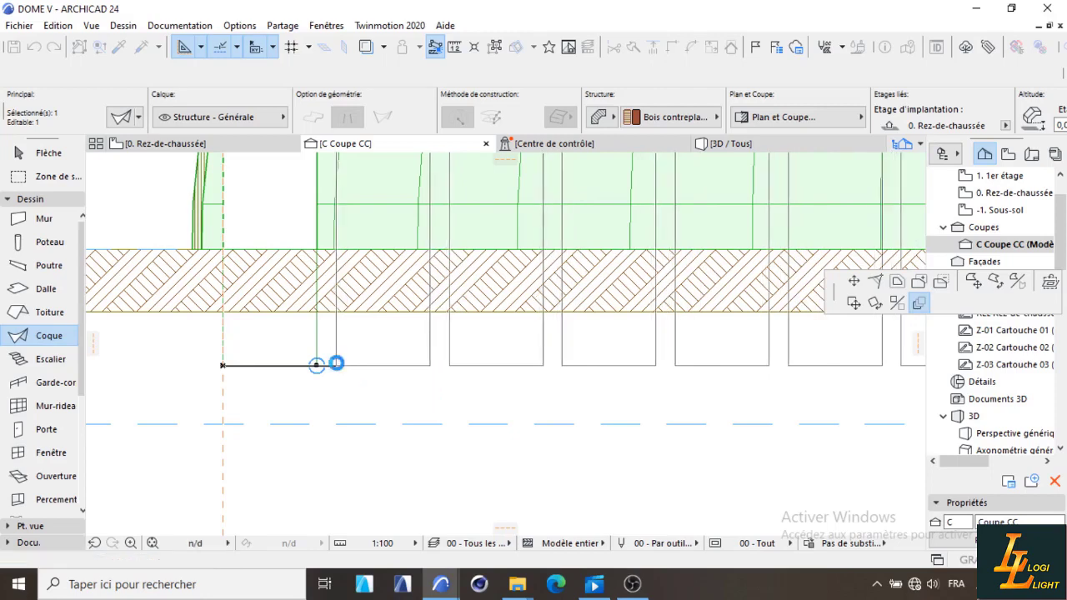
{"action": "scroll", "coordinate": [336, 364], "scroll_direction": "down", "scroll_amount": 8}
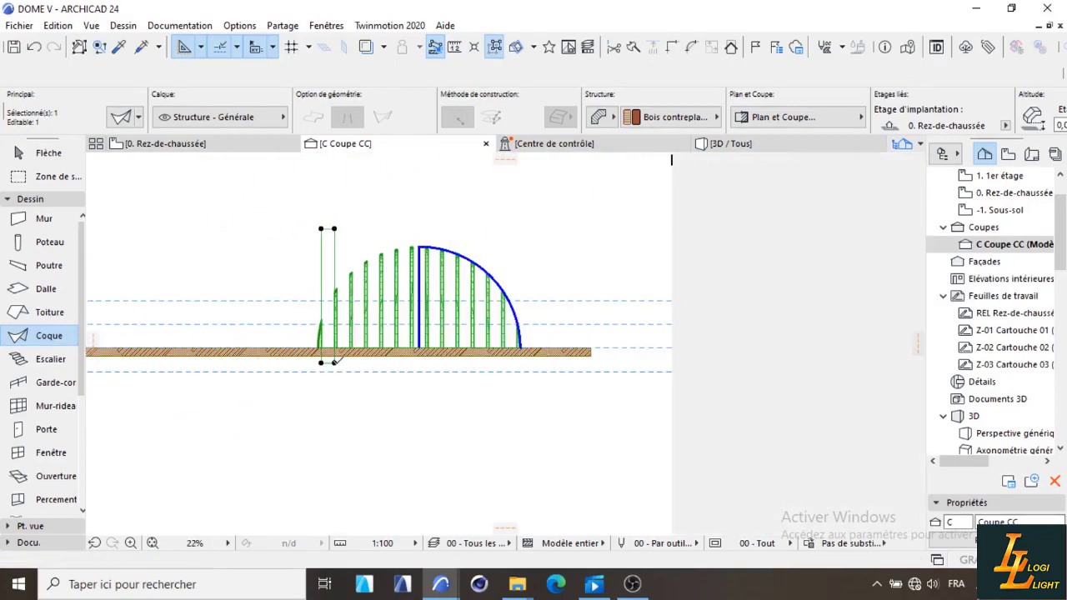
{"action": "scroll", "coordinate": [419, 346], "scroll_direction": "up", "scroll_amount": 1}
{"action": "key", "text": "ctrl+d"}
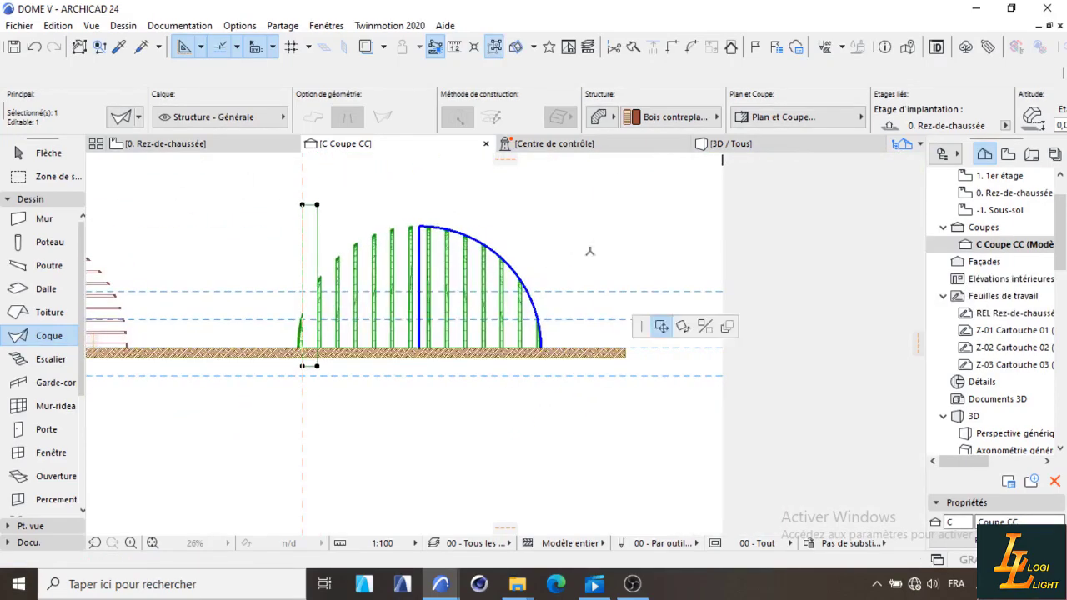
{"action": "left_click", "coordinate": [590, 251]}
{"action": "left_click", "coordinate": [582, 256]}
{"action": "key", "text": "Escape"}
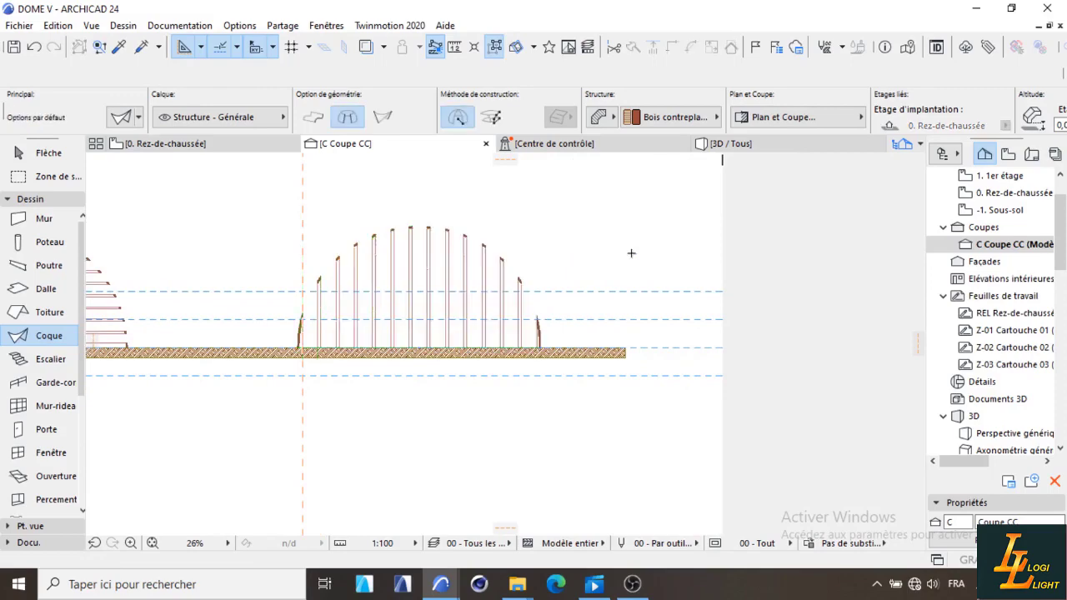
Examine the vertically sliced dome in the 3D view from high and low angles, alongside the other domes.
{"action": "left_click", "coordinate": [738, 144]}
{"action": "scroll", "coordinate": [487, 290], "scroll_direction": "down", "scroll_amount": 2}
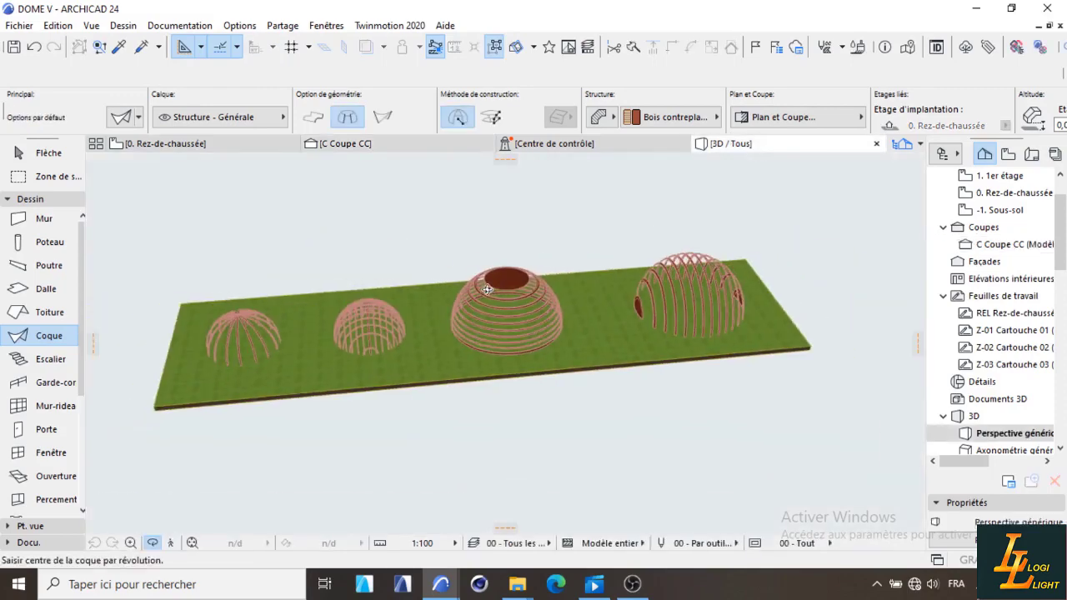
{"action": "left_click_drag", "start_coordinate": [804, 290], "coordinate": [486, 319]}
{"action": "left_click_drag", "start_coordinate": [690, 304], "coordinate": [657, 406]}
{"action": "scroll", "coordinate": [657, 407], "scroll_direction": "up", "scroll_amount": 4}
{"action": "left_click_drag", "start_coordinate": [665, 465], "coordinate": [776, 342]}
{"action": "scroll", "coordinate": [702, 309], "scroll_direction": "down", "scroll_amount": 6}
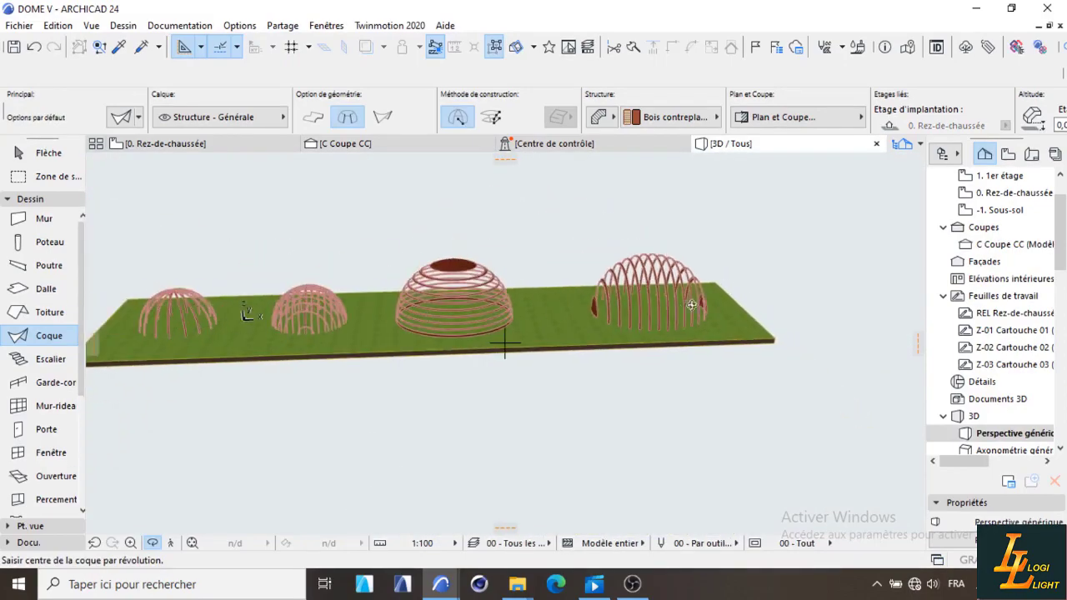
{"action": "scroll", "coordinate": [699, 305], "scroll_direction": "up", "scroll_amount": 2}
{"action": "scroll", "coordinate": [722, 286], "scroll_direction": "up", "scroll_amount": 2}
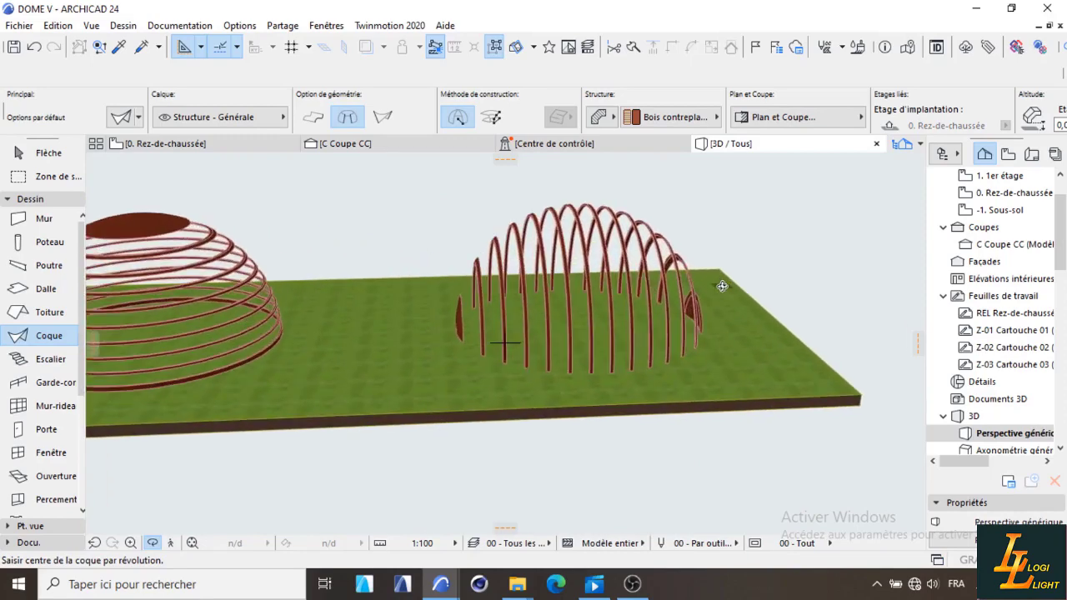
{"action": "scroll", "coordinate": [722, 286], "scroll_direction": "down", "scroll_amount": 2}
{"action": "left_click_drag", "start_coordinate": [723, 286], "coordinate": [679, 358]}
{"action": "scroll", "coordinate": [651, 386], "scroll_direction": "down", "scroll_amount": 2}
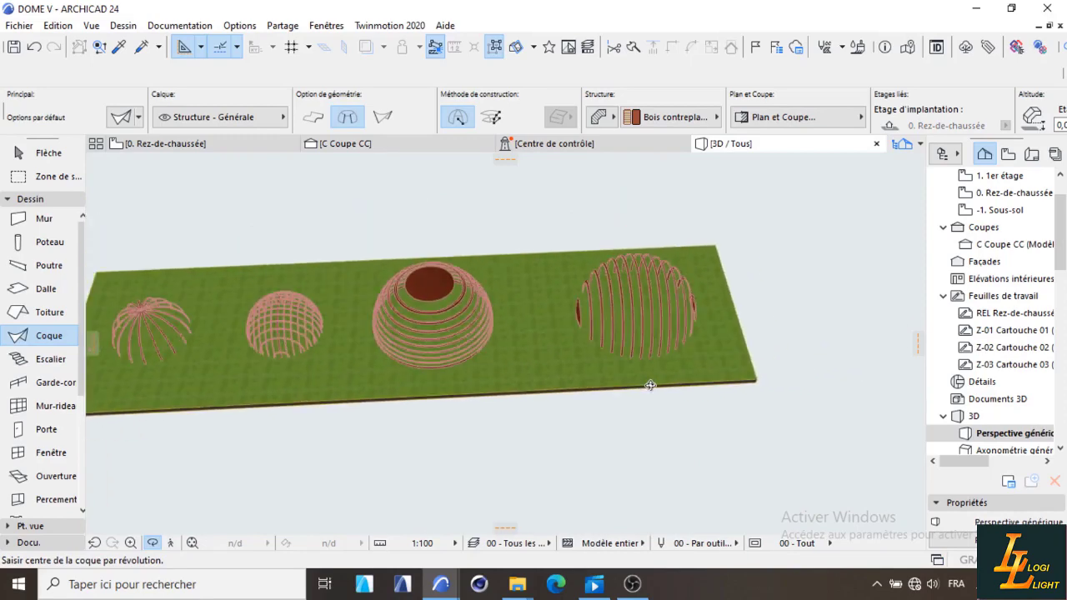
{"action": "scroll", "coordinate": [718, 317], "scroll_direction": "up", "scroll_amount": 3}
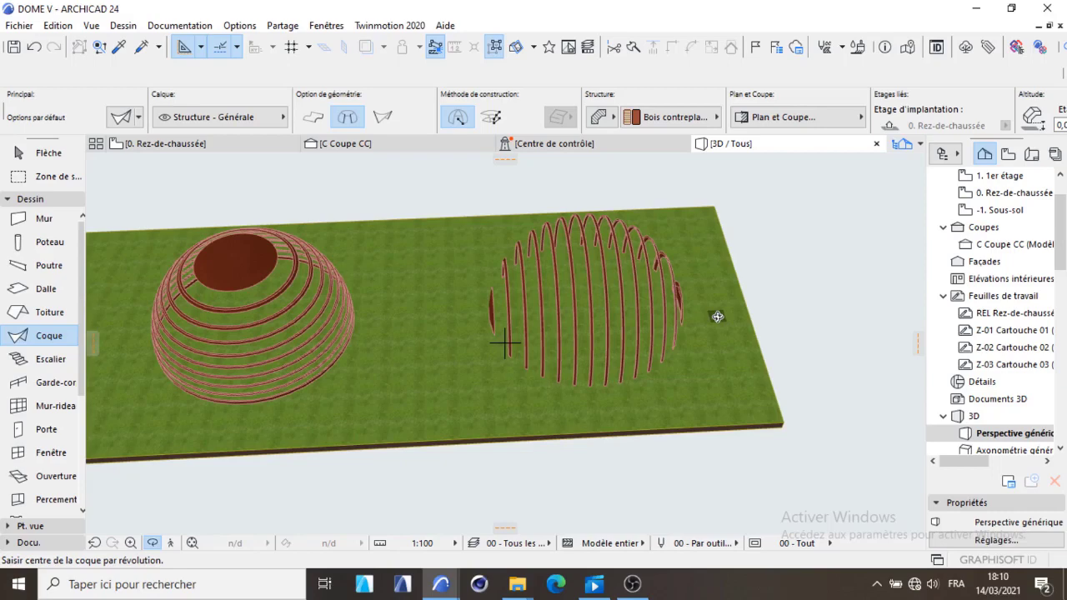
{"action": "middle_click_drag", "start_coordinate": [745, 353], "coordinate": [772, 298], "text": "shift"}
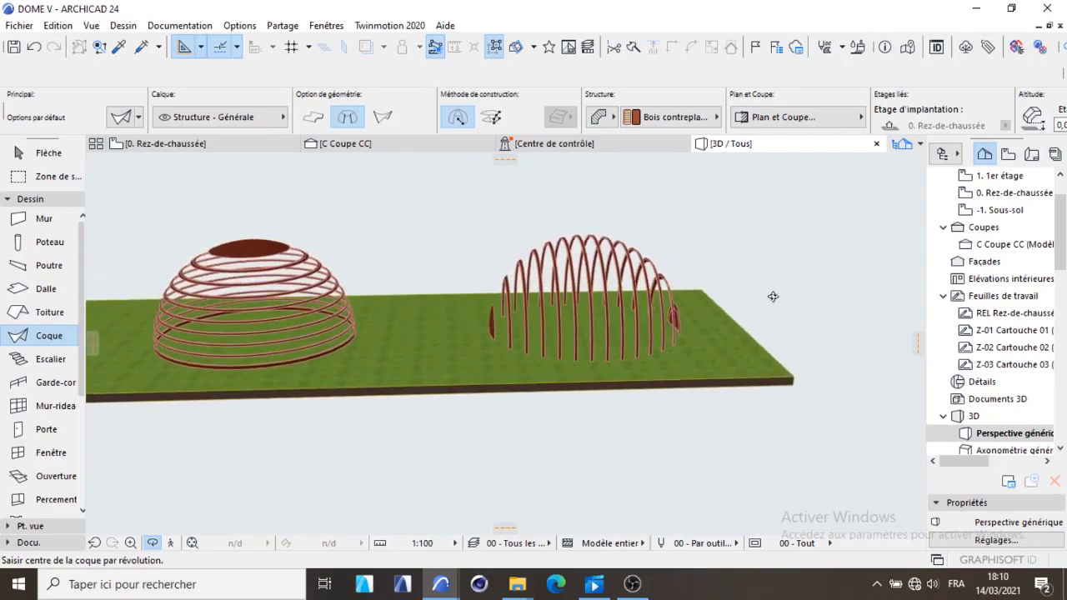